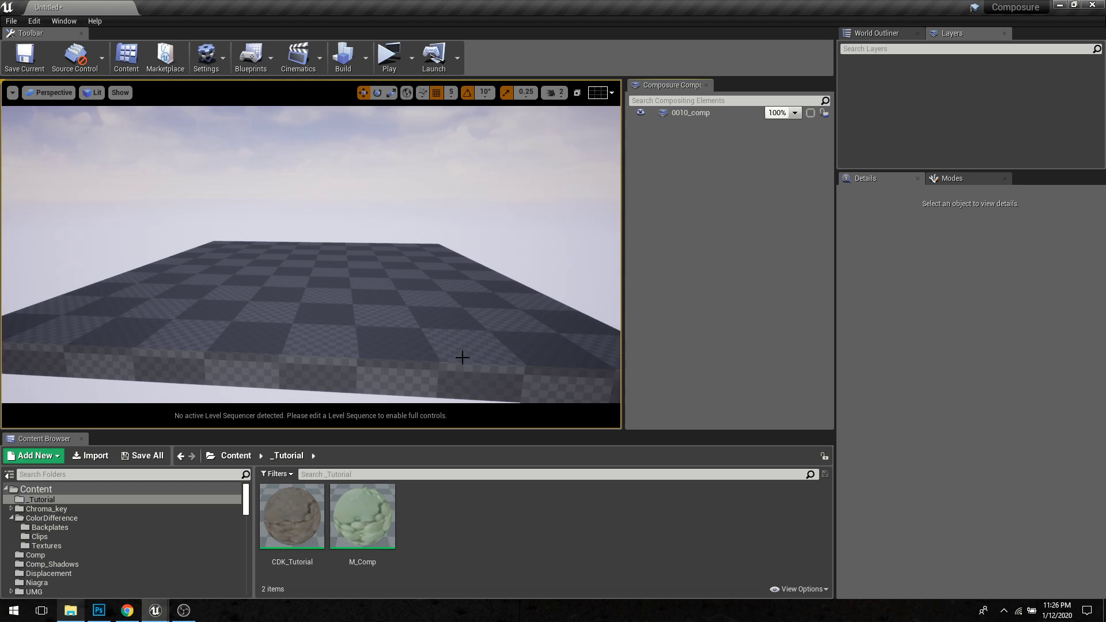
# Step: Search the plugin list for "compos" and check the Composure and Media Compositing plugins
pyautogui.moveTo(436, 352)
pyautogui.keyDown('alt'); pyautogui.mouseDown()
pyautogui.moveTo(416, 352)
pyautogui.moveTo(443, 352)
pyautogui.mouseUp(); pyautogui.keyUp('alt')
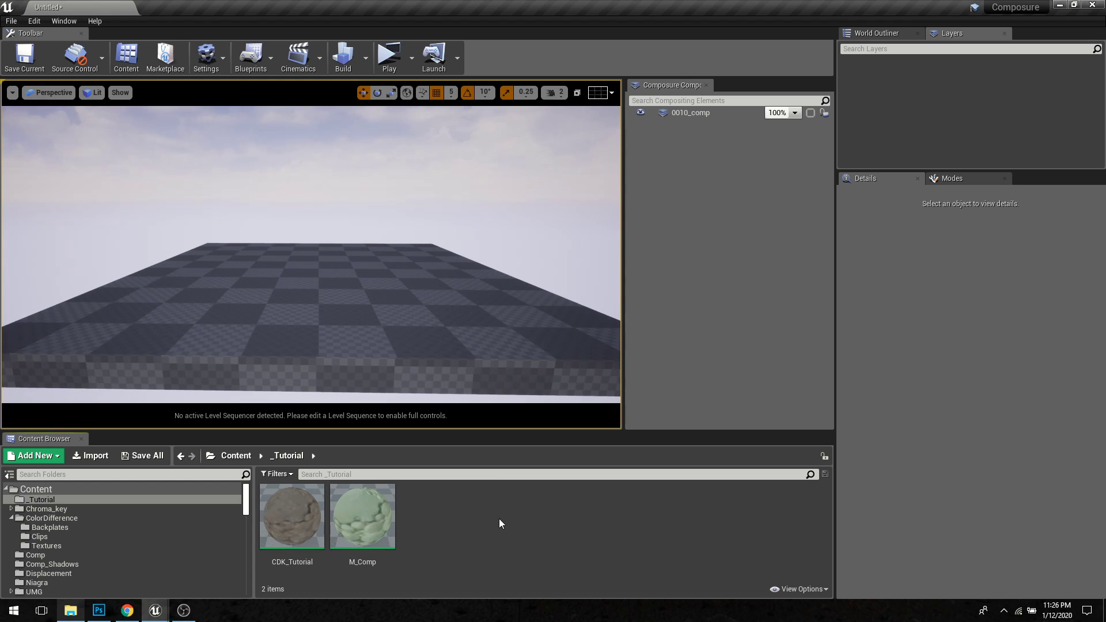
pyautogui.click(67, 21)
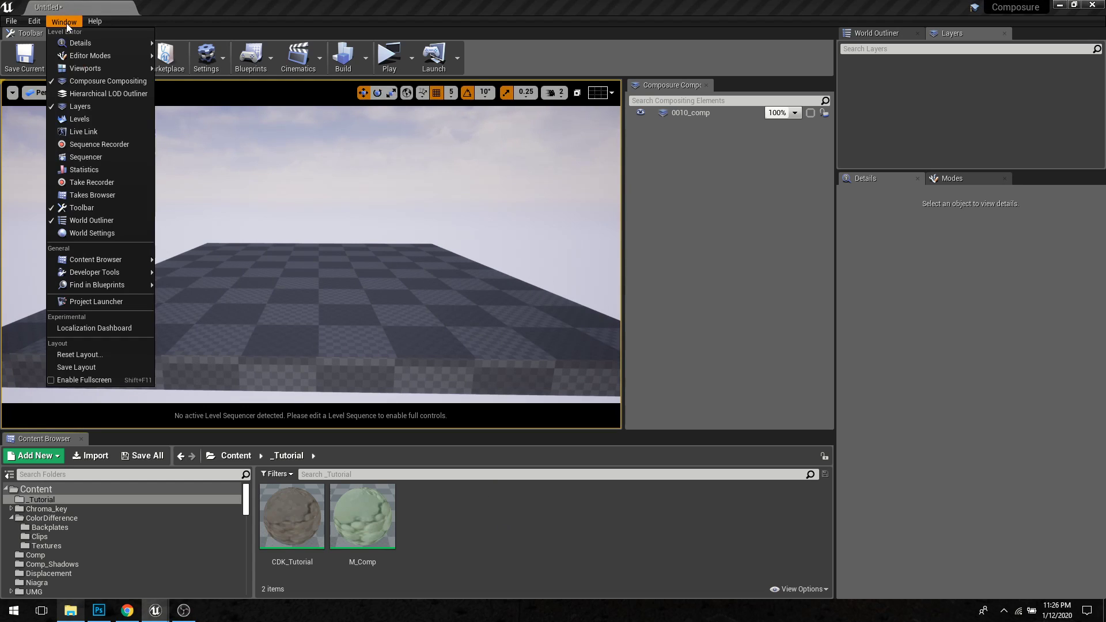
pyautogui.moveTo(34, 21)
pyautogui.click(68, 196)
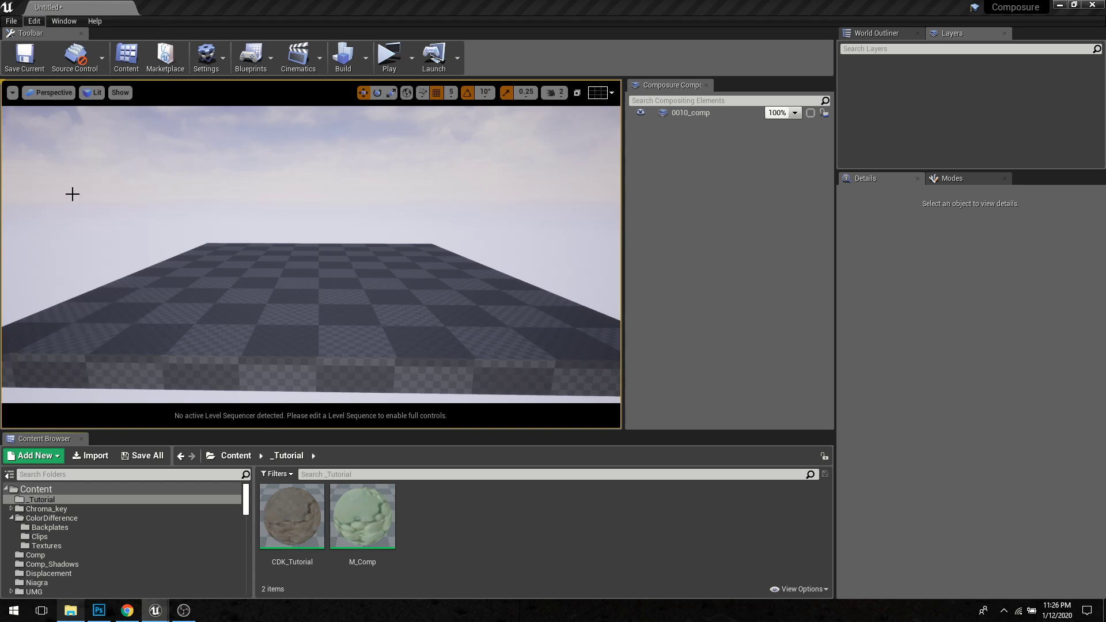
pyautogui.moveTo(521, 395); pyautogui.dragTo(397, 102)
pyautogui.click(621, 118)
pyautogui.write('compu')
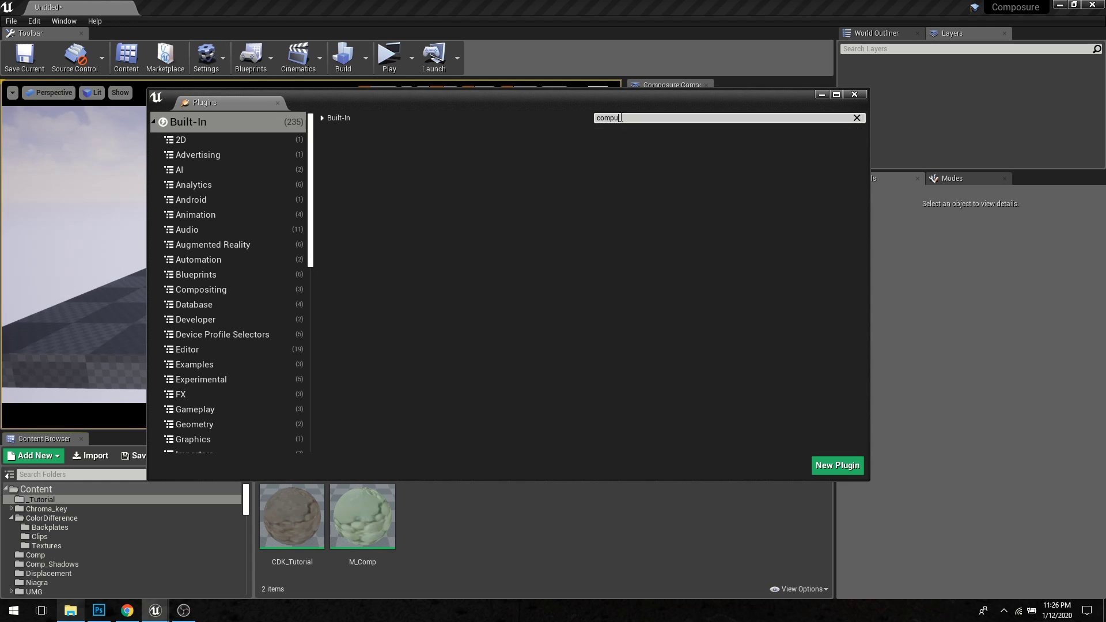
pyautogui.press('BackSpace')
pyautogui.write('os')
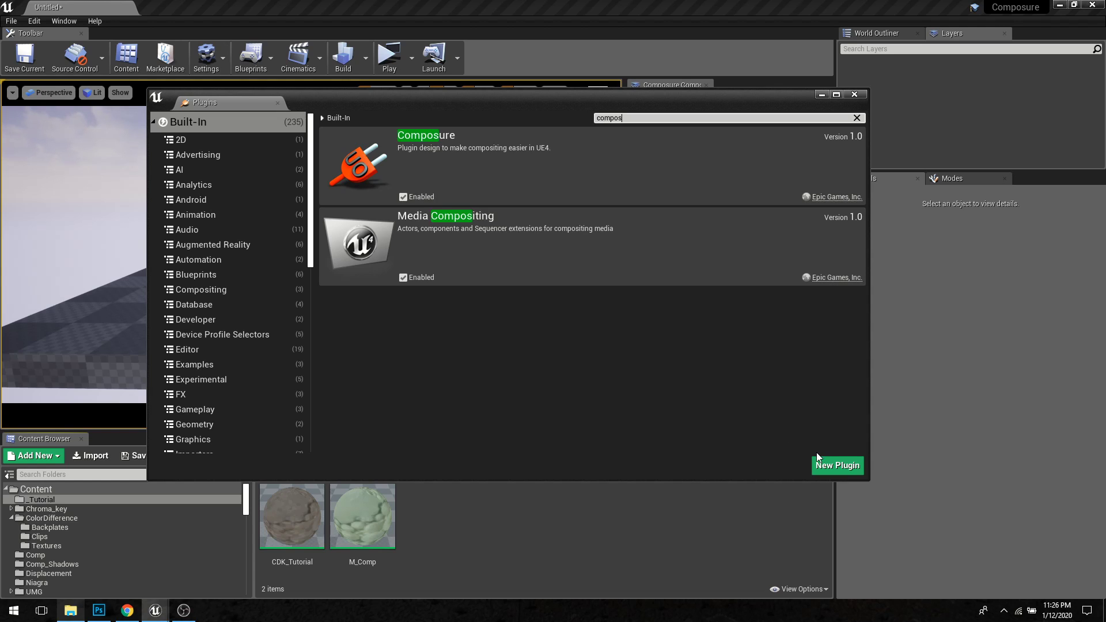
pyautogui.click(864, 95)
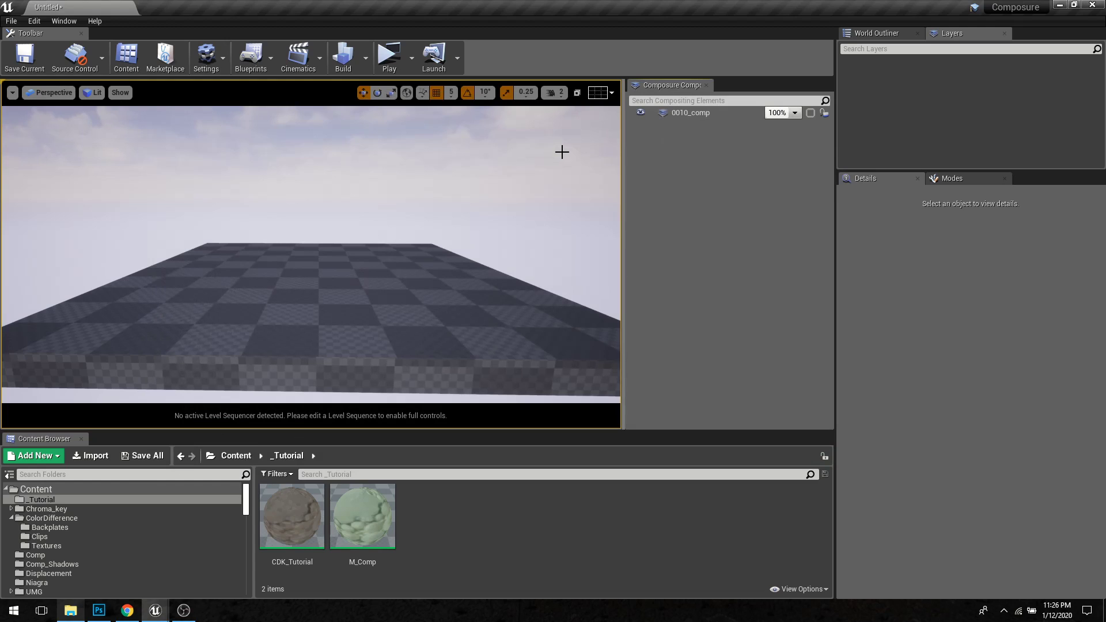
# Step: Close the Composure Compositing panel and reopen it
pyautogui.click(40, 23)
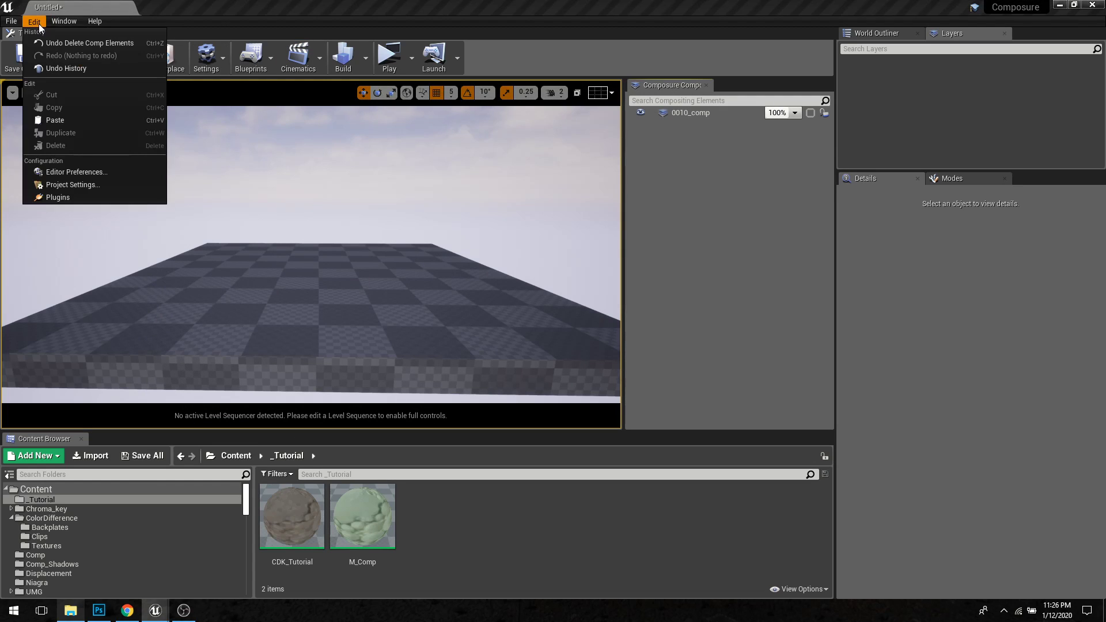
pyautogui.moveTo(57, 21)
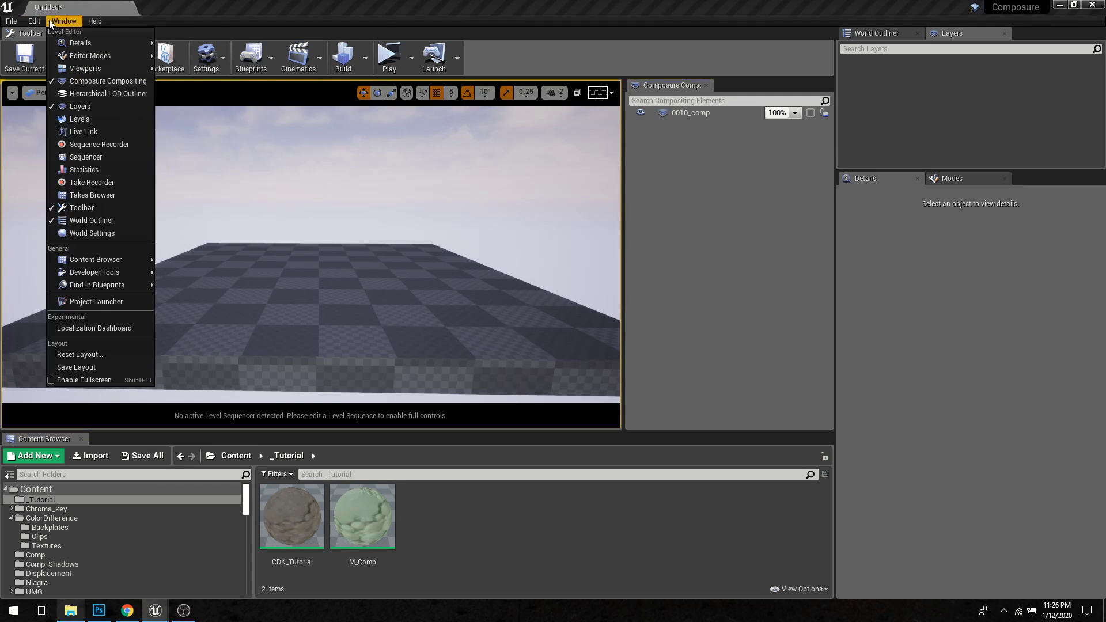
pyautogui.click(120, 83)
pyautogui.click(707, 86)
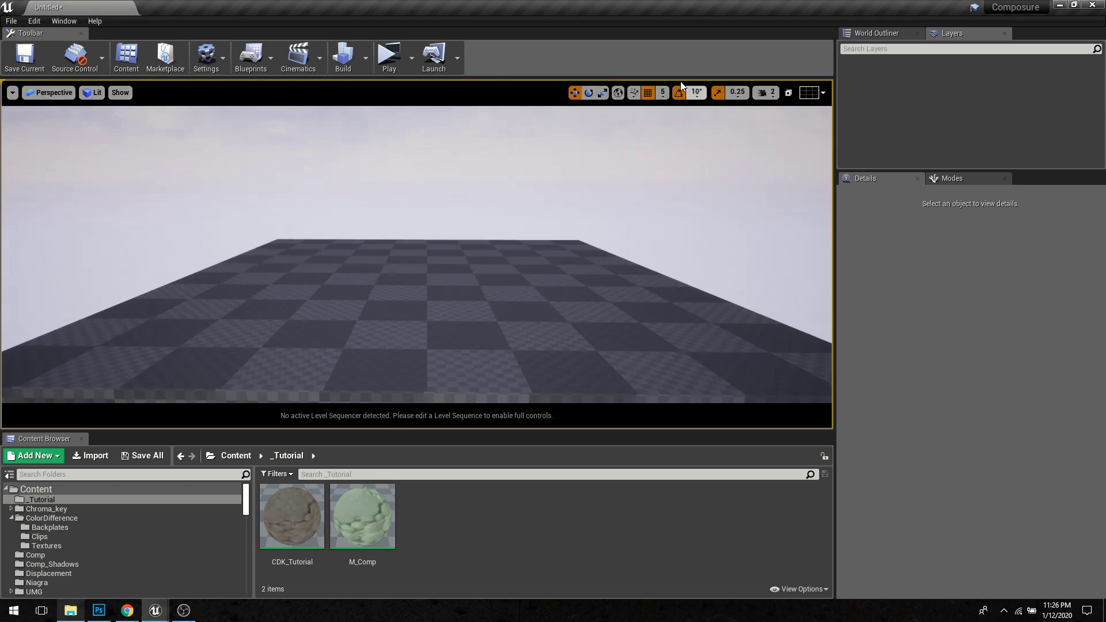
pyautogui.click(64, 22)
pyautogui.click(81, 81)
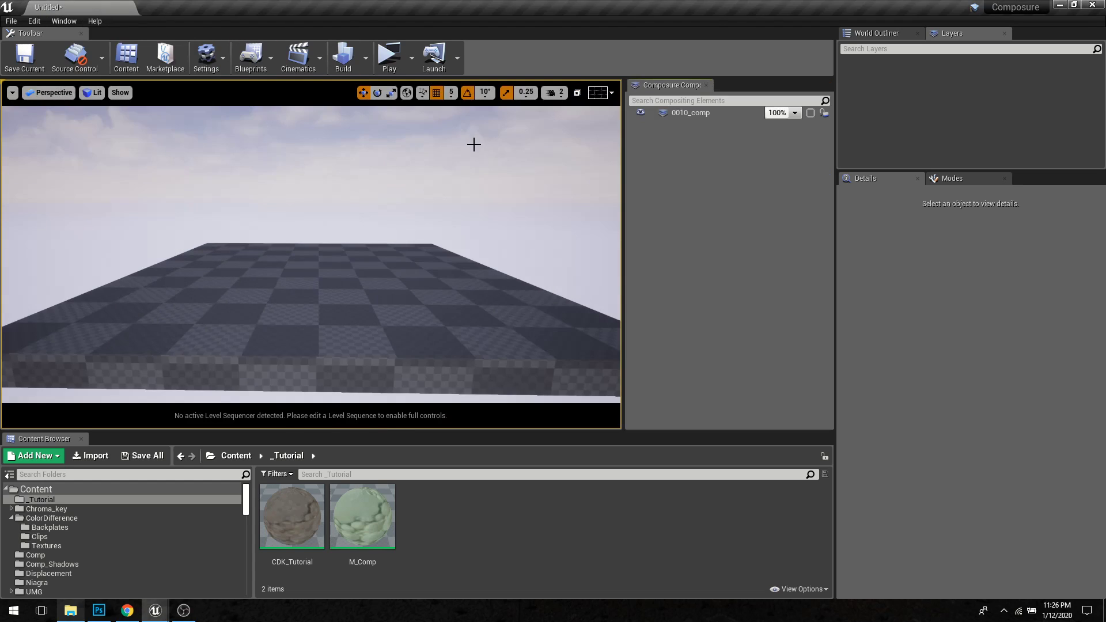
# Step: Delete the existing 0010_comp and create a new comp from the Empty Comp Shot class, keeping its default name
pyautogui.click(715, 113)
pyautogui.press('Delete')
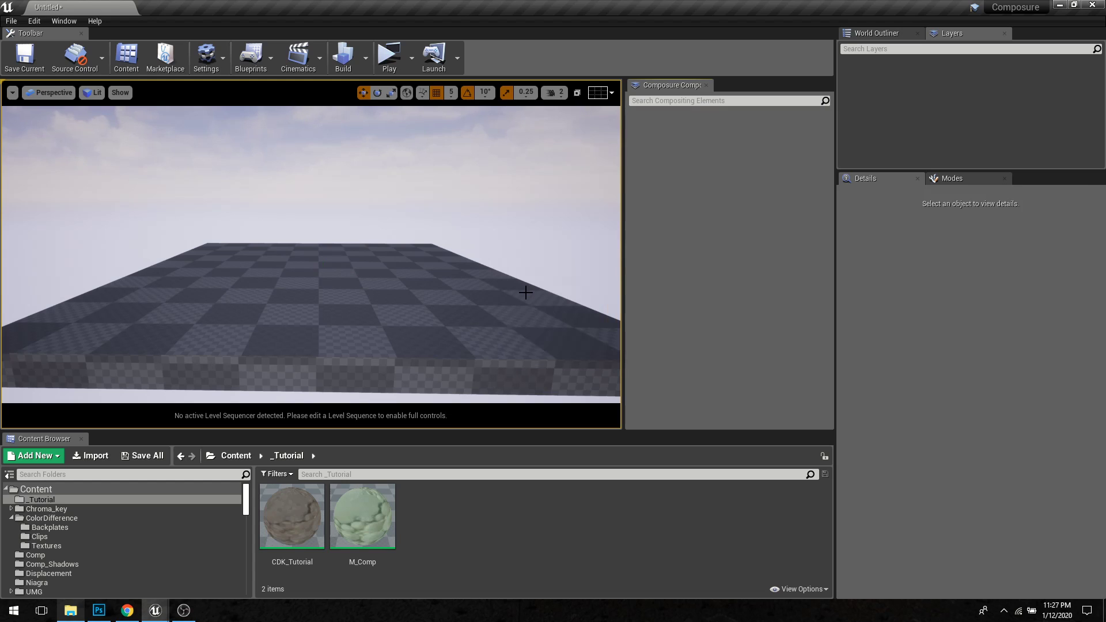
pyautogui.moveTo(447, 284)
pyautogui.mouseDown(button='right')
pyautogui.moveTo(404, 284)
pyautogui.moveTo(425, 284)
pyautogui.mouseUp(button='right')
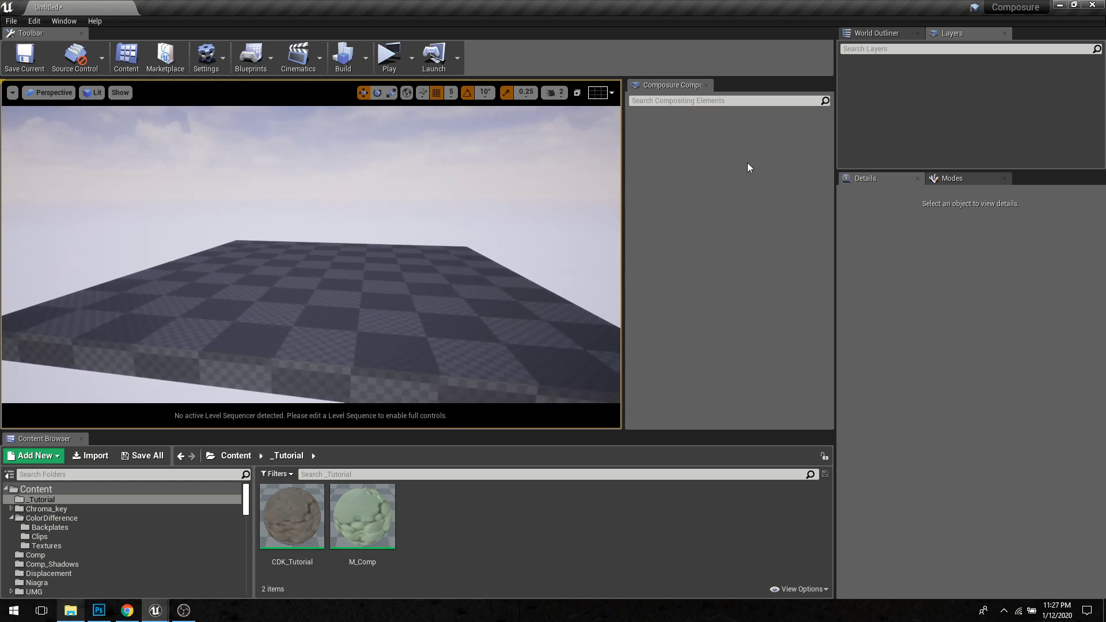
pyautogui.rightClick(667, 131)
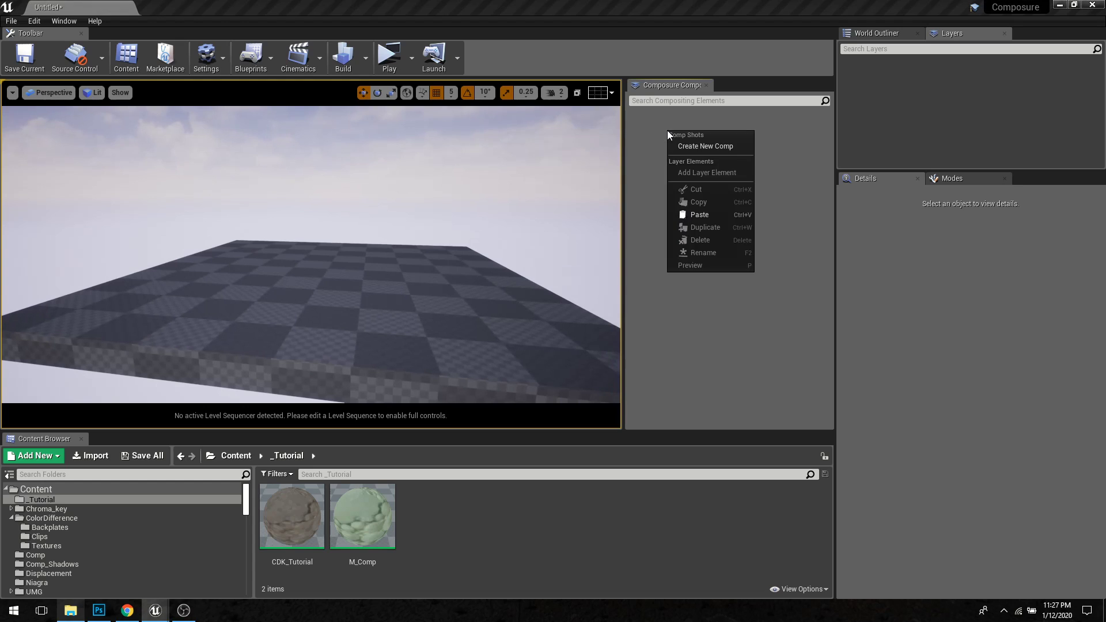
pyautogui.click(707, 146)
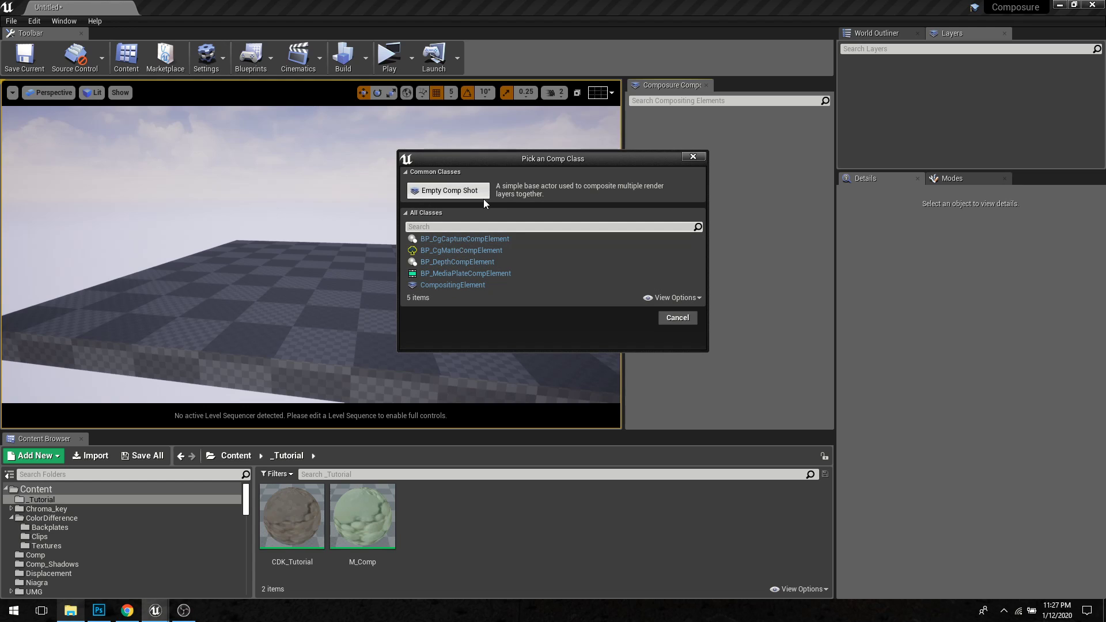
pyautogui.click(466, 192)
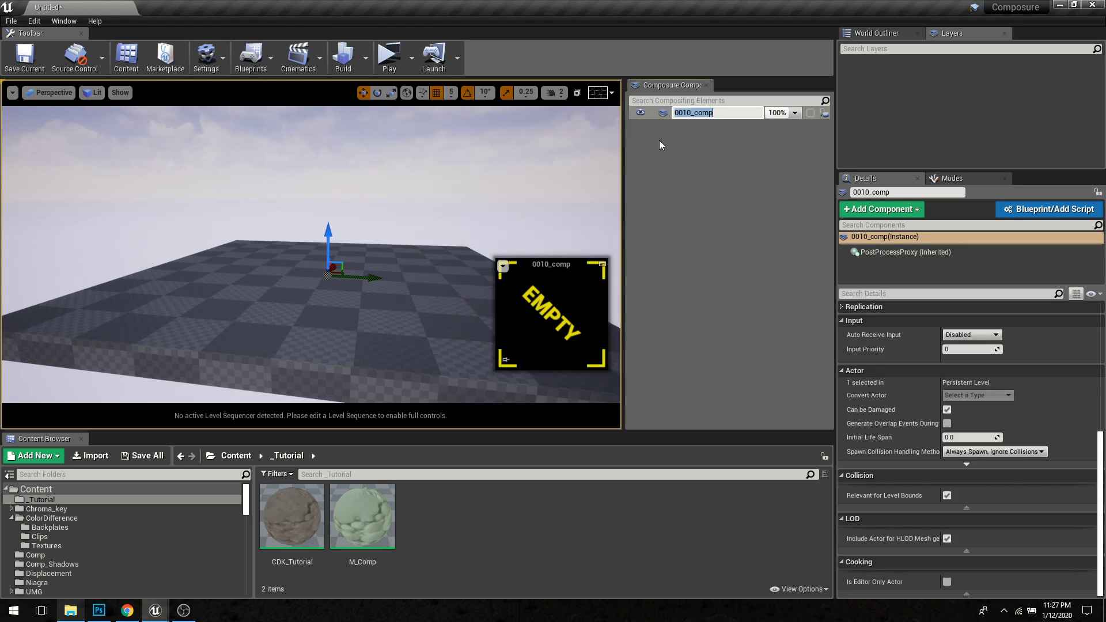
pyautogui.click(702, 142)
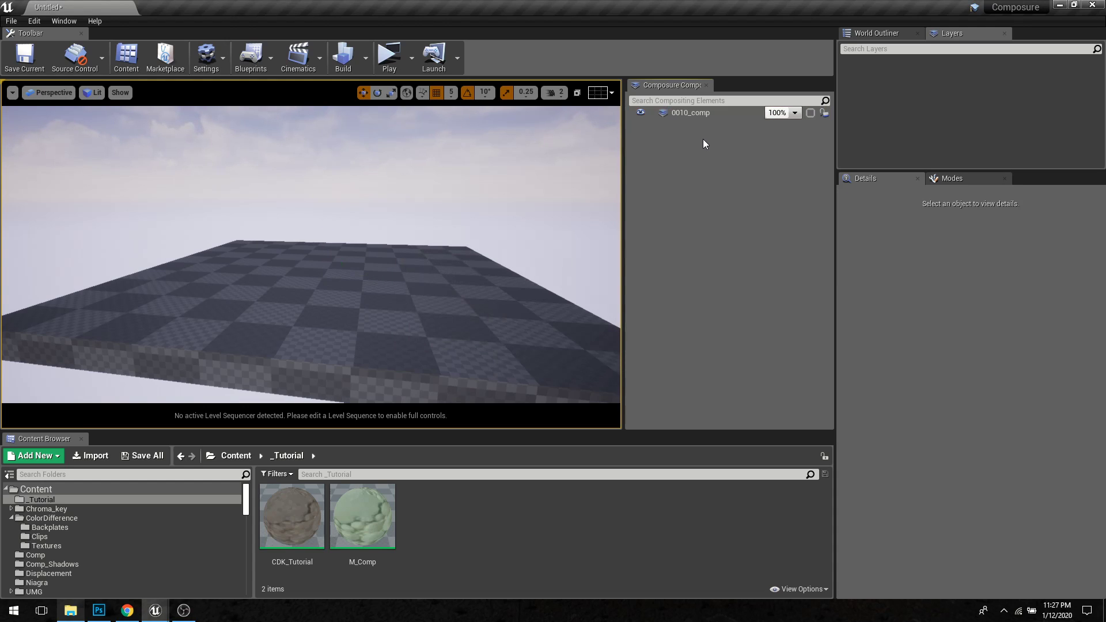
# Step: Collapse the Input, Actor and Transform detail sections of 0010_comp and examine its Composure settings
pyautogui.click(719, 112)
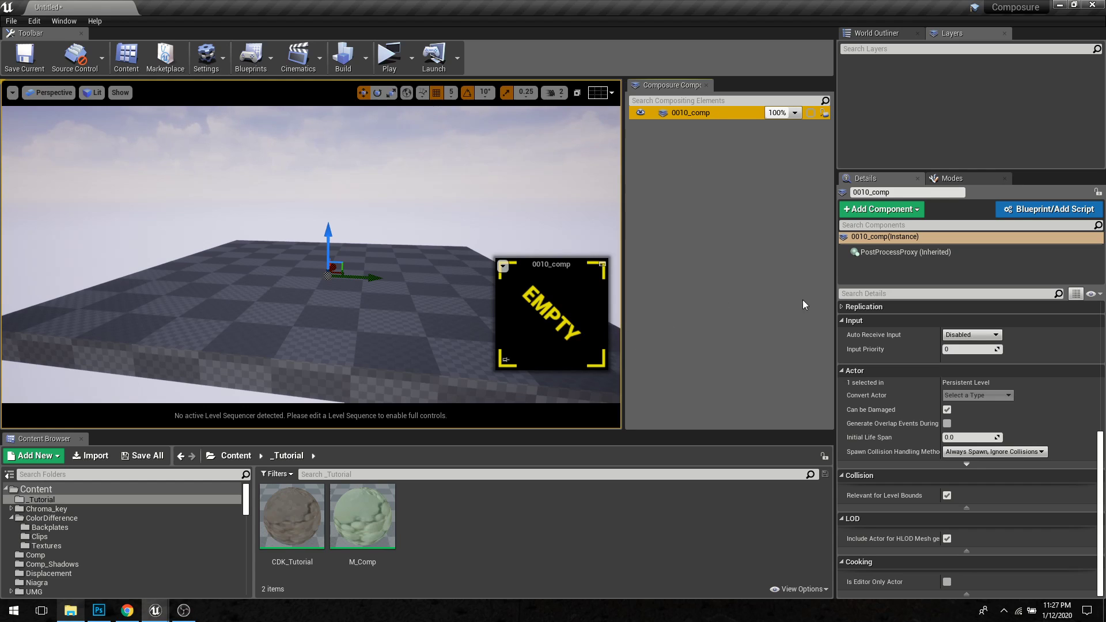
pyautogui.click(849, 321)
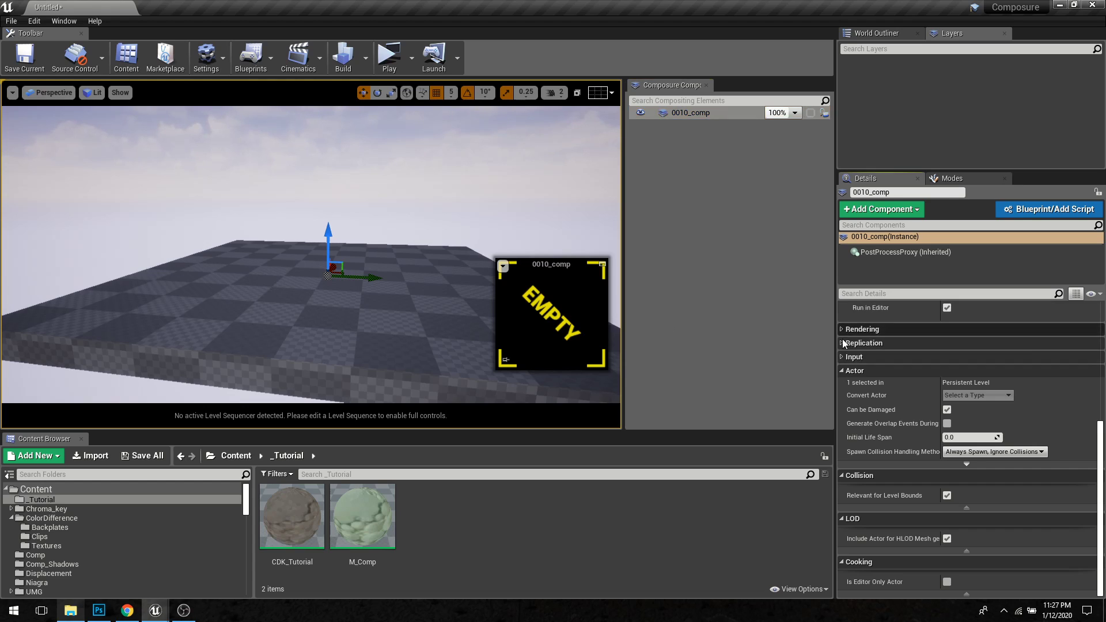
pyautogui.click(844, 370)
pyautogui.scroll(5, 887, 361)
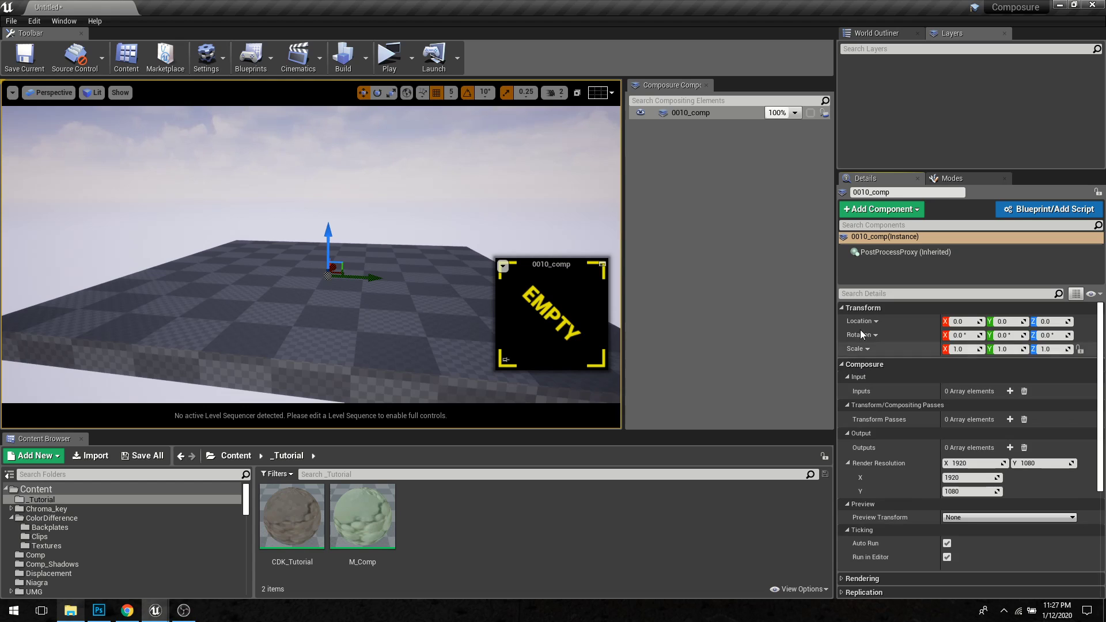
pyautogui.click(843, 307)
pyautogui.click(842, 322)
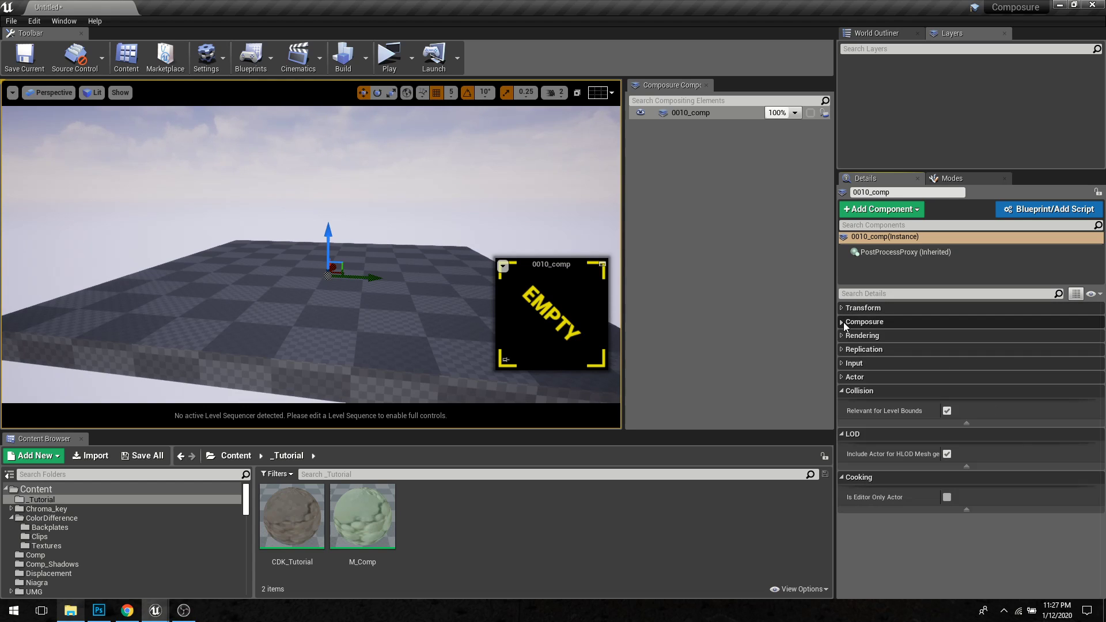
pyautogui.click(843, 322)
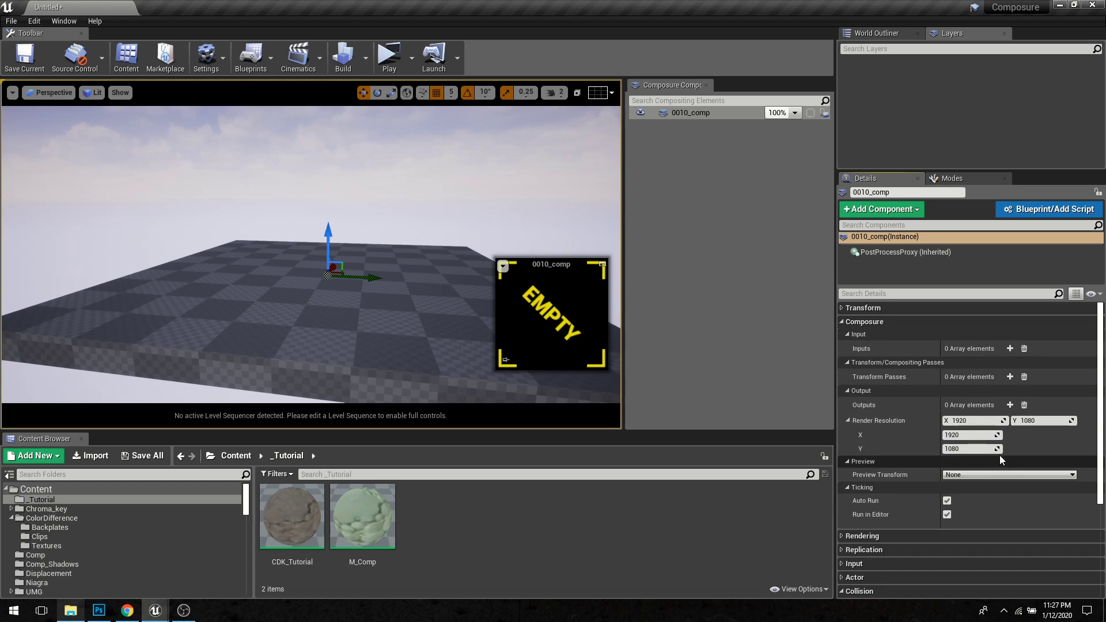
# Step: Add a Media Plate layer element under 0010_comp and accept its default name
pyautogui.rightClick(725, 114)
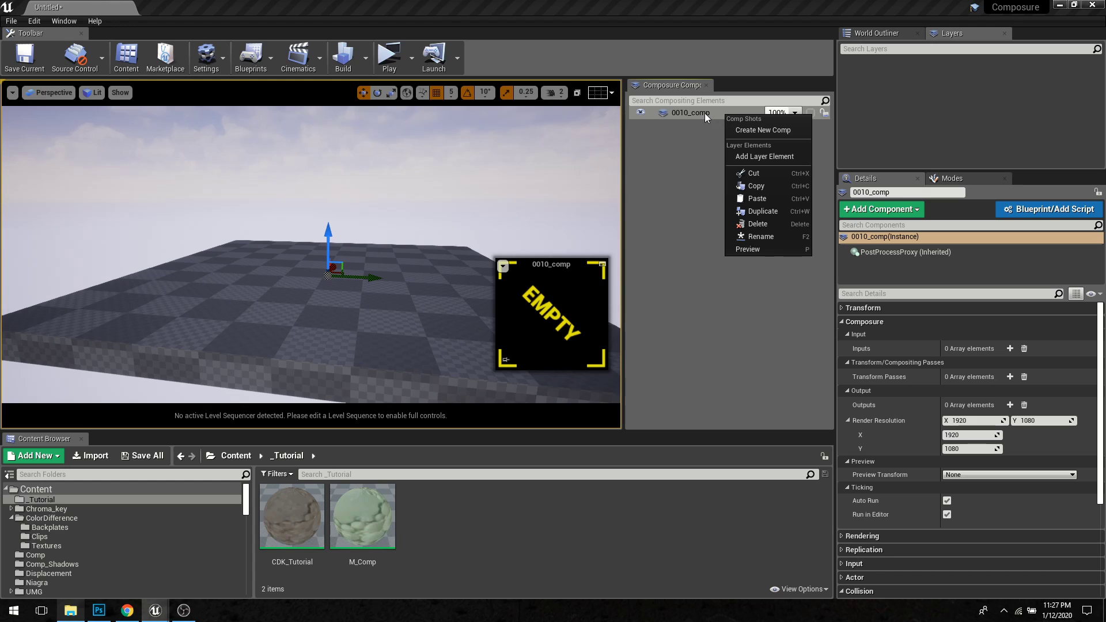
pyautogui.click(687, 112)
pyautogui.rightClick(724, 115)
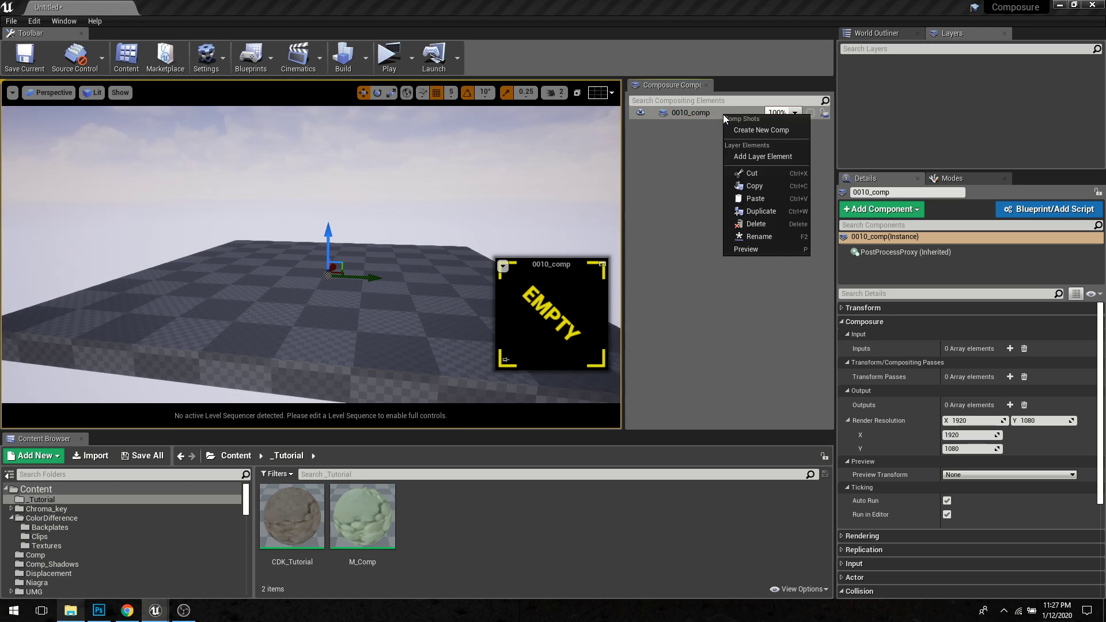
pyautogui.click(777, 157)
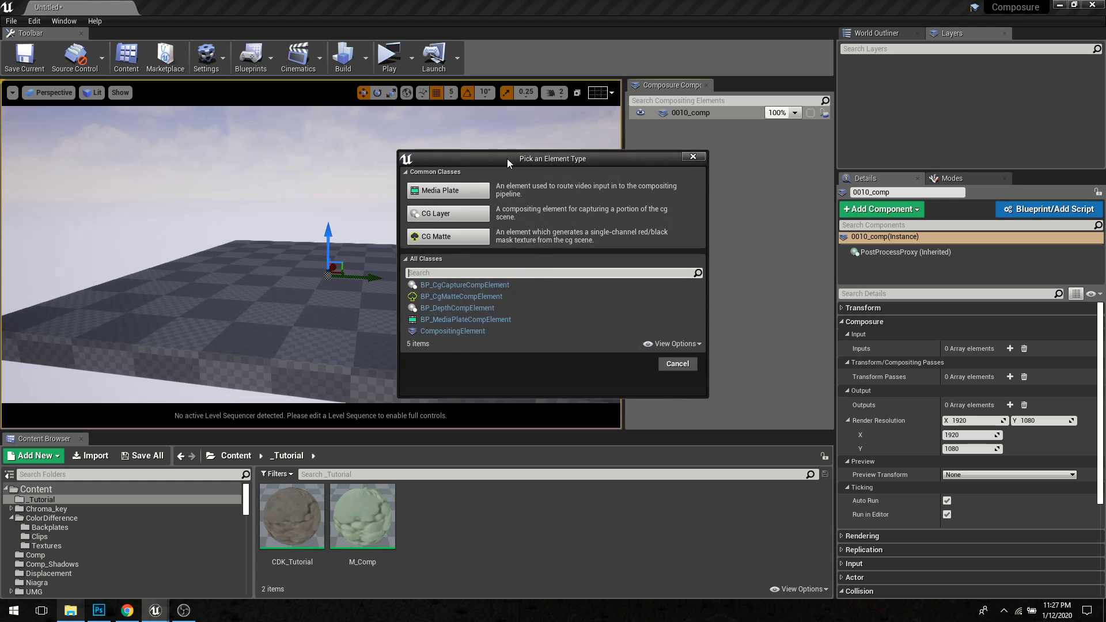
pyautogui.moveTo(507, 159); pyautogui.dragTo(441, 126)
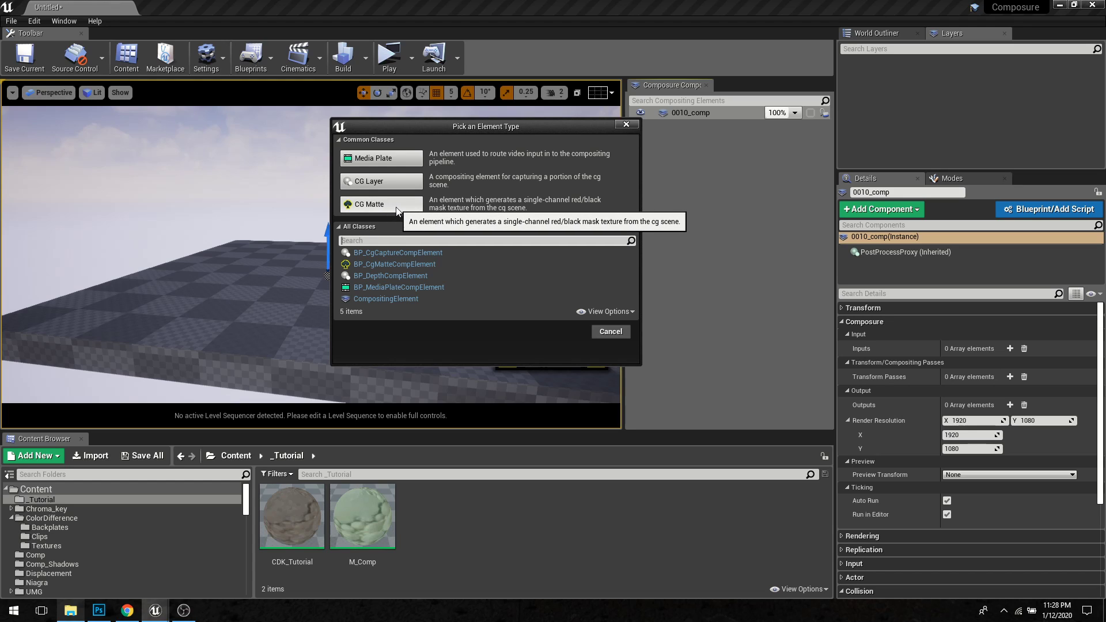
pyautogui.click(410, 157)
pyautogui.click(653, 112)
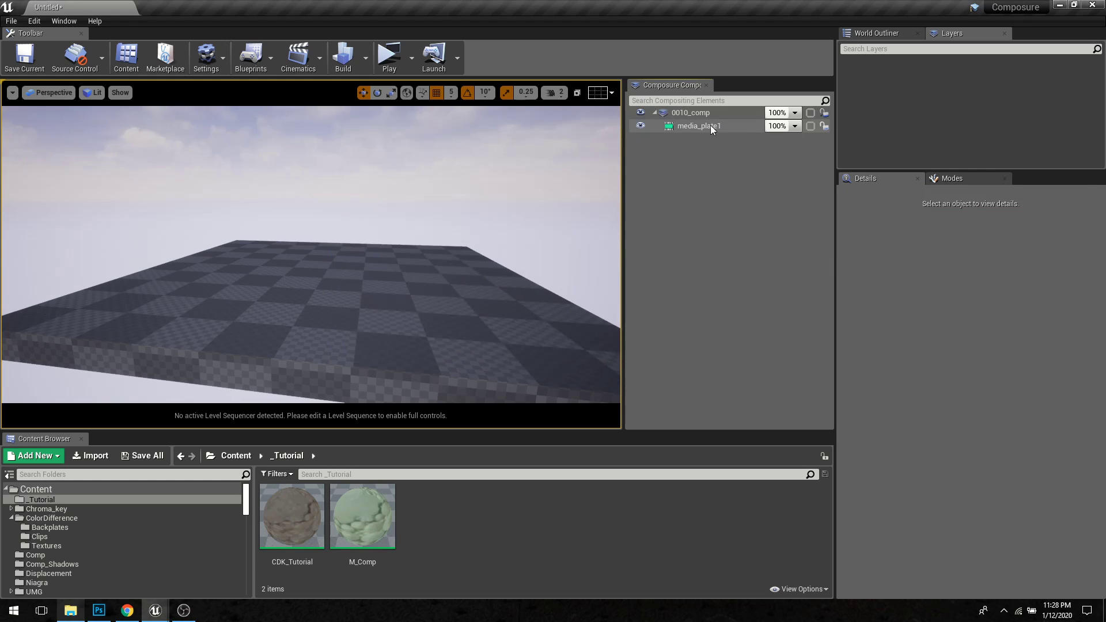
# Step: Set the media source of the new media plate's MediaSource input to M_GS_Player_Video
pyautogui.click(714, 127)
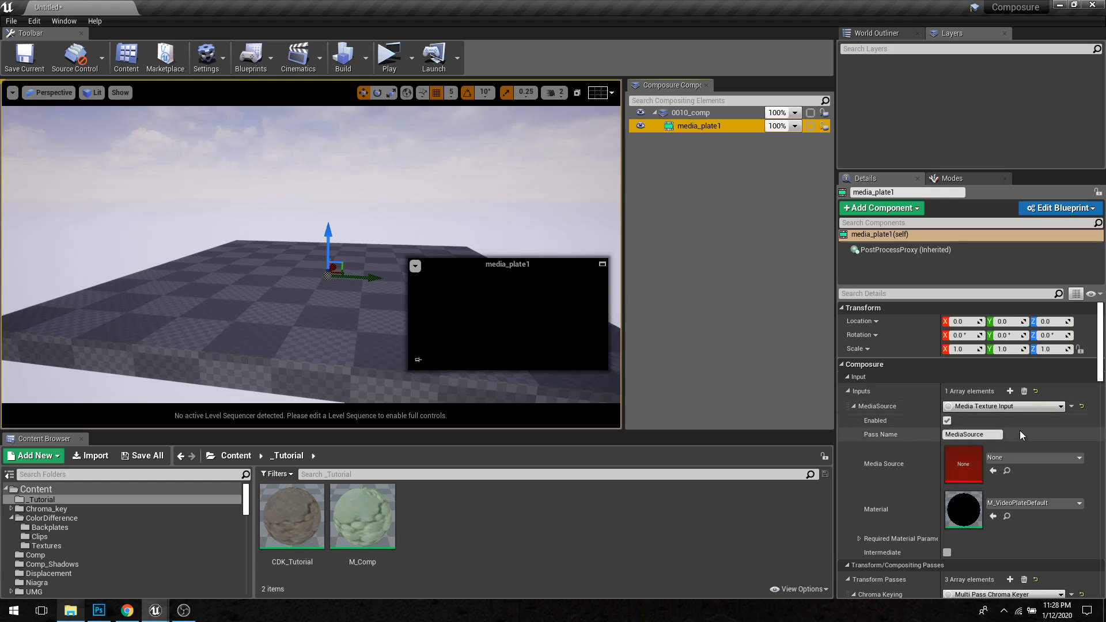
pyautogui.scroll(-1, 947, 445)
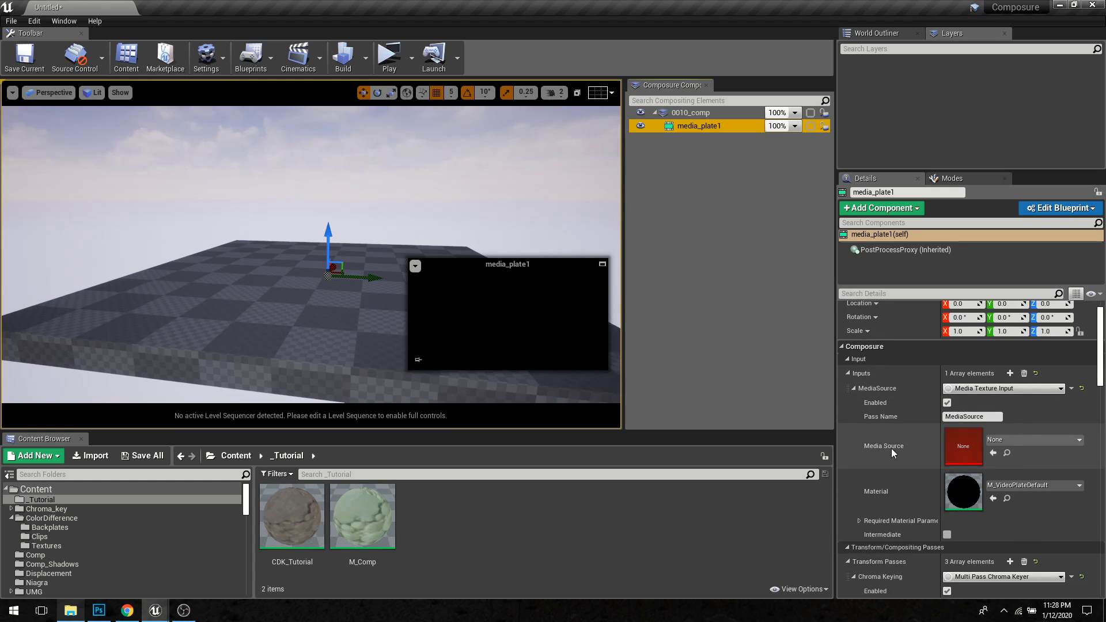
pyautogui.scroll(-1, 887, 448)
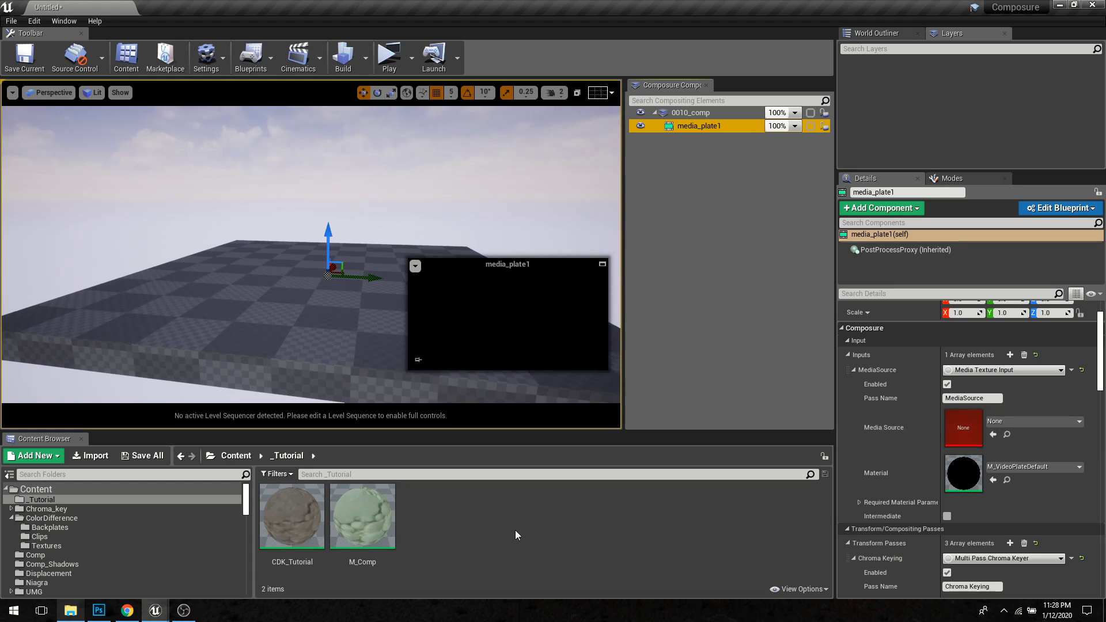
pyautogui.click(1011, 425)
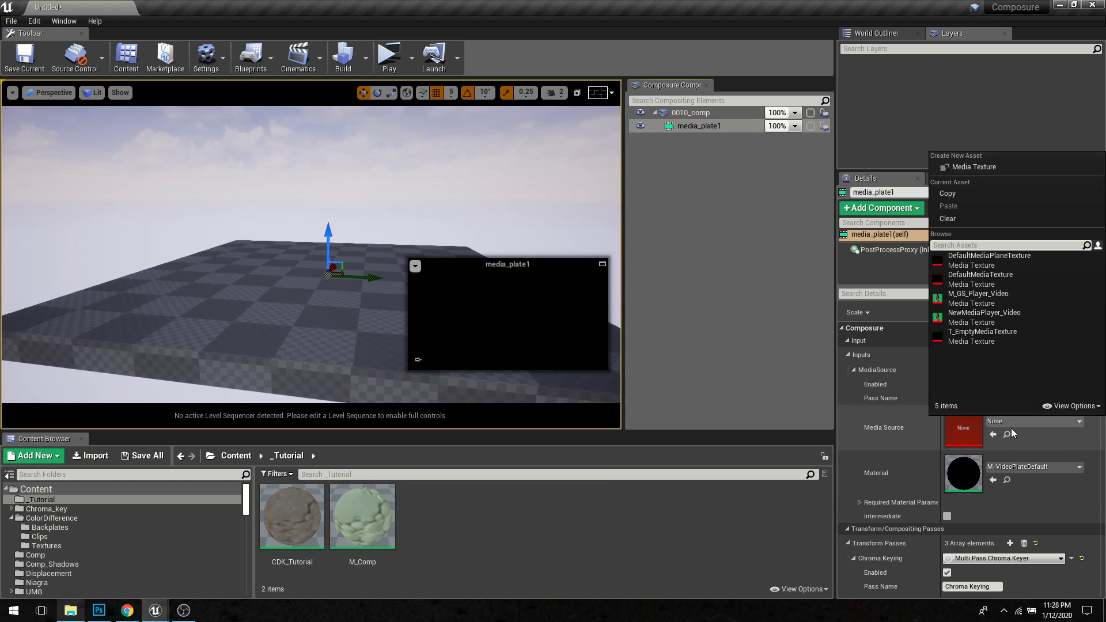
pyautogui.click(1000, 297)
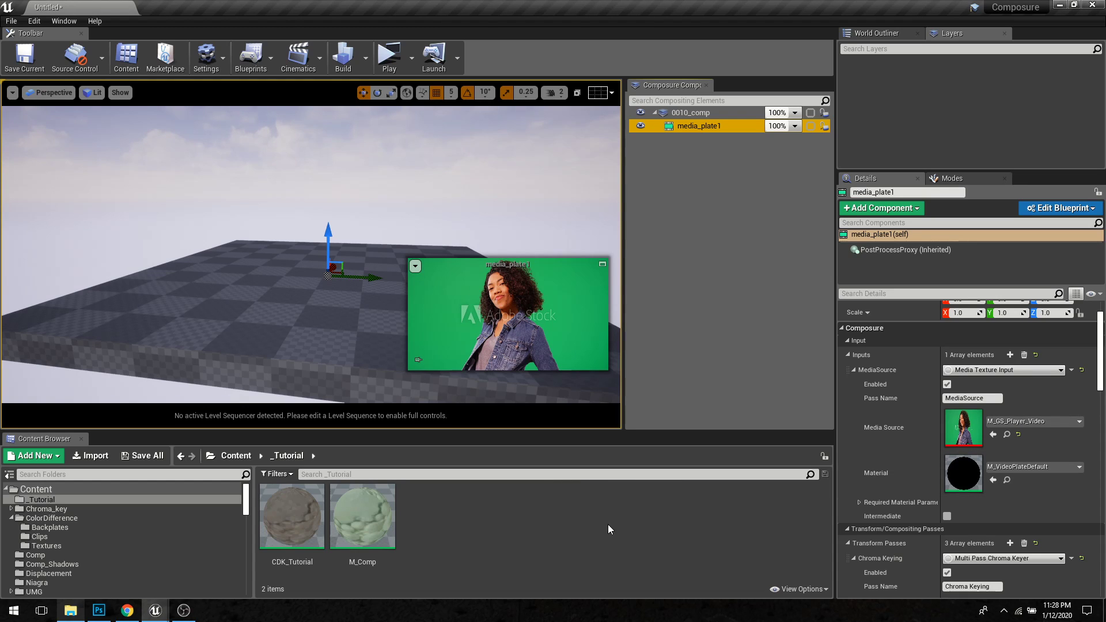
pyautogui.click(689, 161)
# Step: Start playback of the paused clip in the Greenscreen_Clips media player, and return to the level editor to preview media_plate1
pyautogui.hotkey('alt', 'Tab')
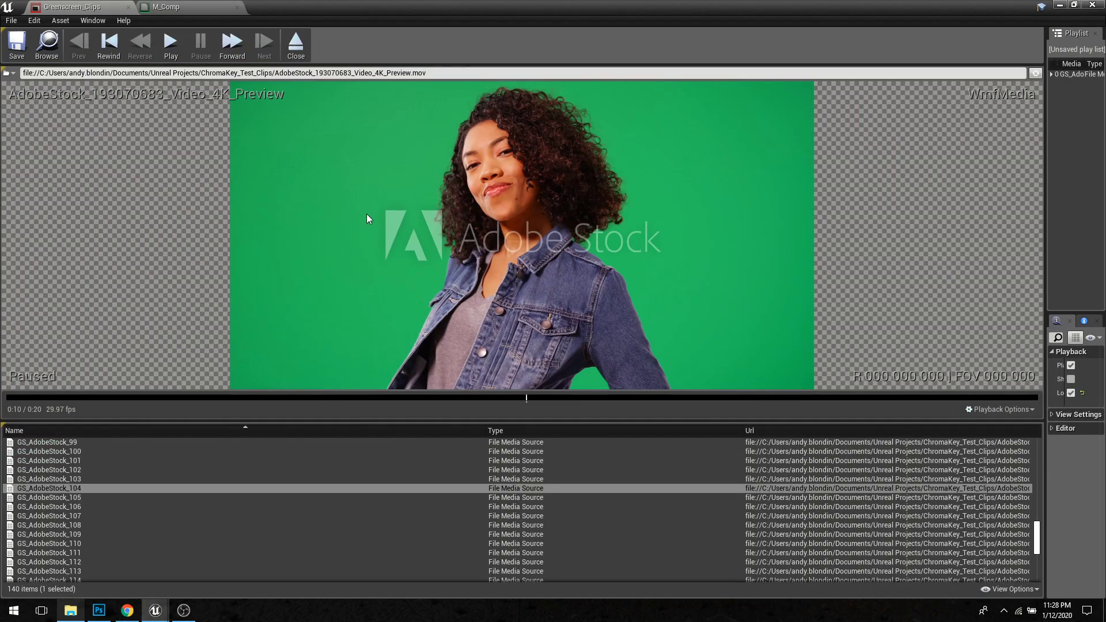
pyautogui.click(170, 43)
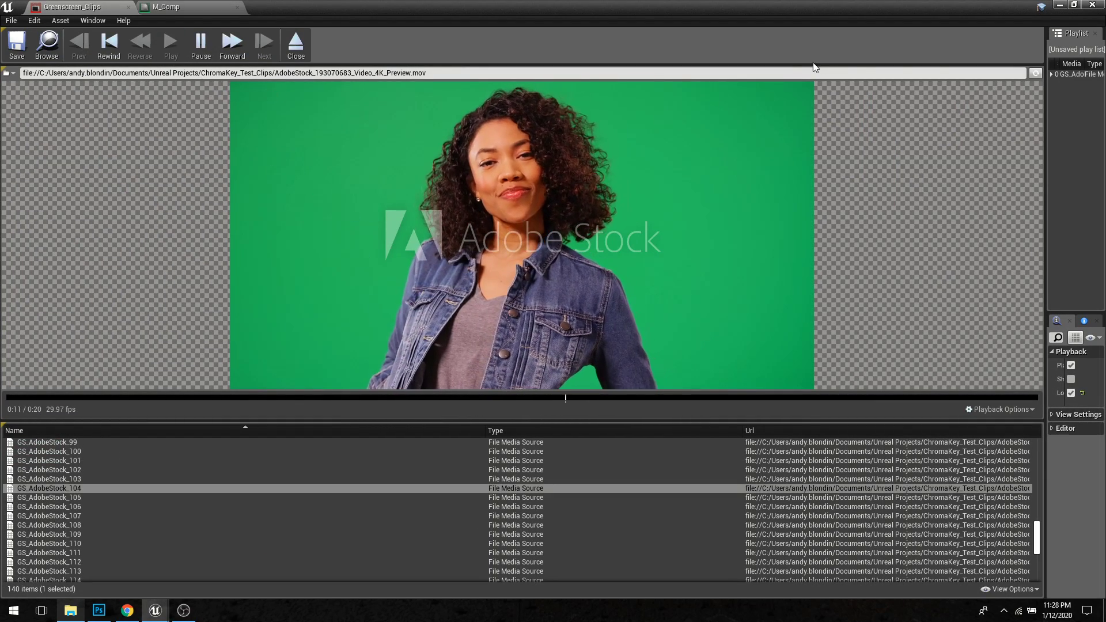
pyautogui.click(1061, 5)
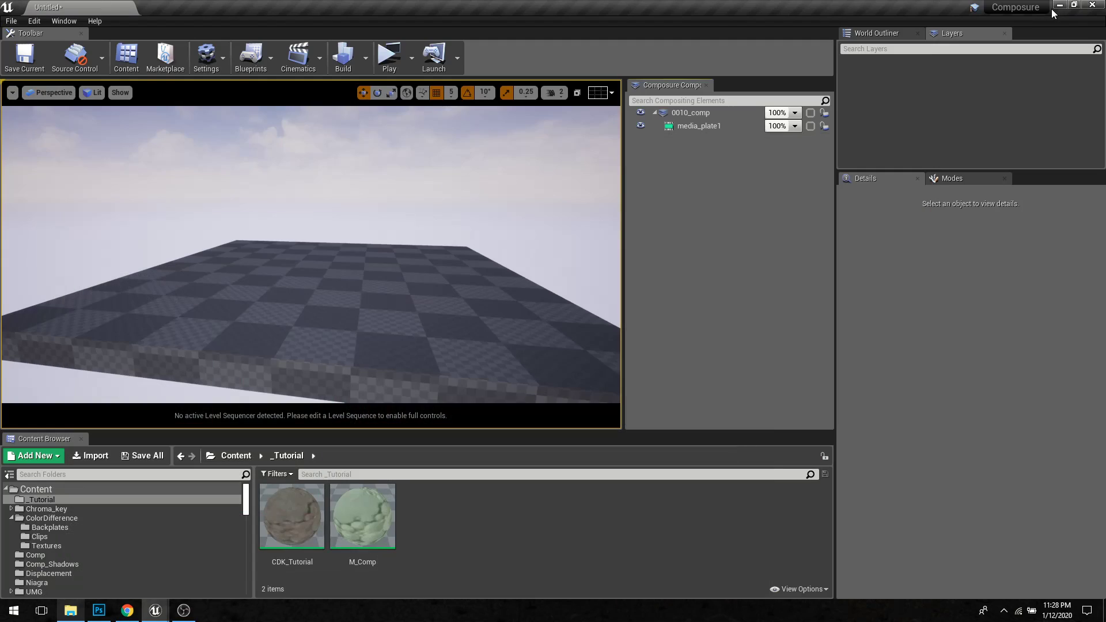
pyautogui.click(717, 126)
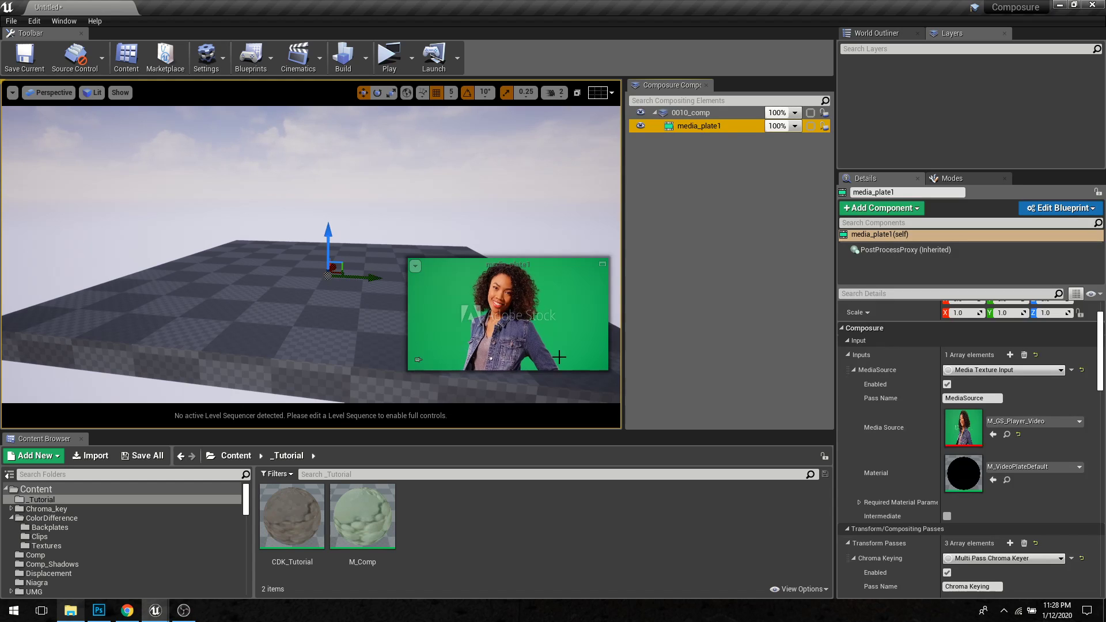
# Step: Open media_plate1 in a floating preview window, and reposition and resize that window
pyautogui.click(419, 360)
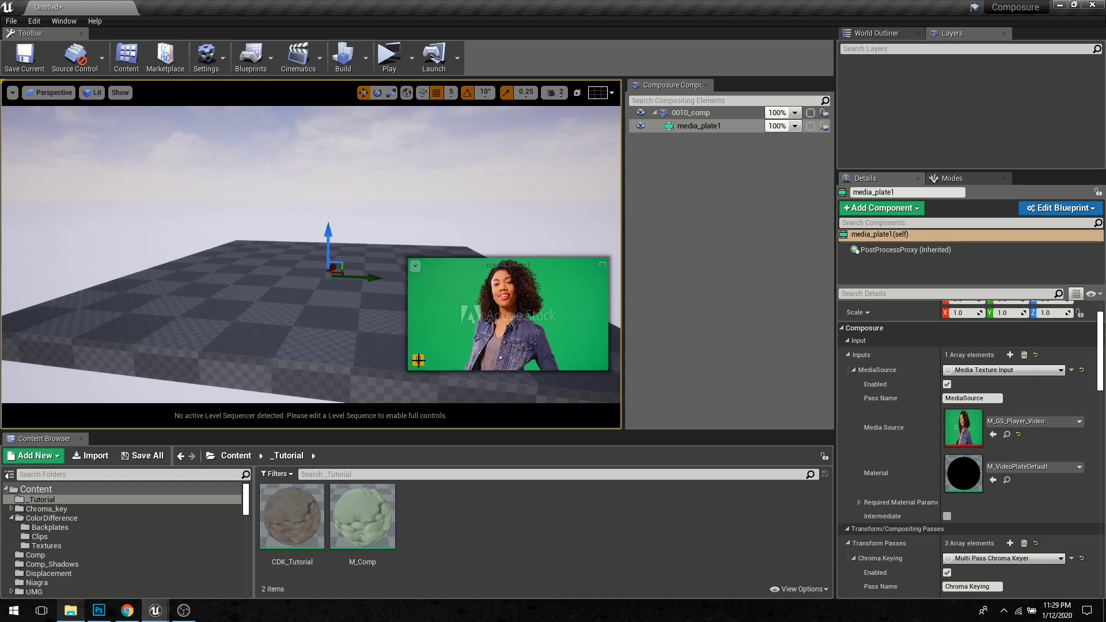
pyautogui.click(673, 161)
pyautogui.click(741, 129)
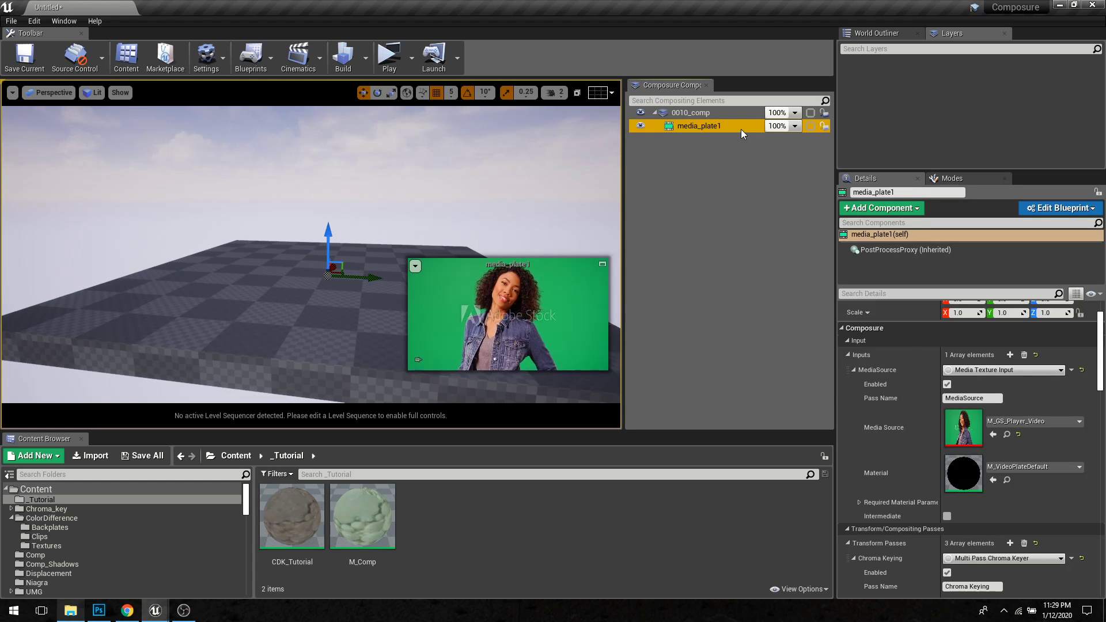
pyautogui.doubleClick(742, 129)
pyautogui.moveTo(729, 93); pyautogui.dragTo(606, 57)
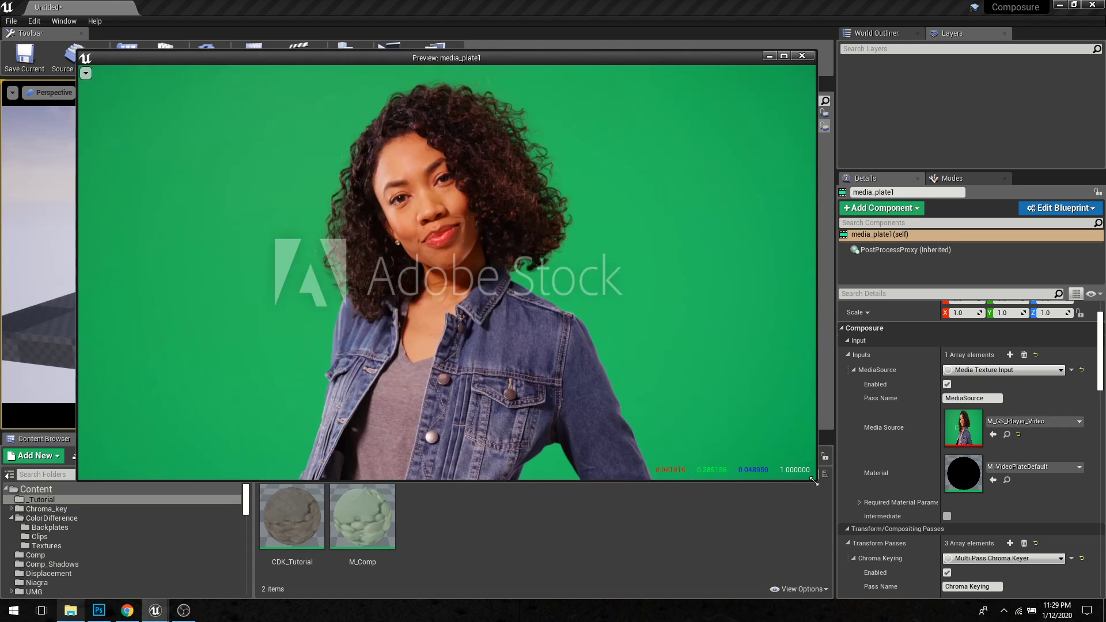
pyautogui.moveTo(816, 482); pyautogui.dragTo(800, 527)
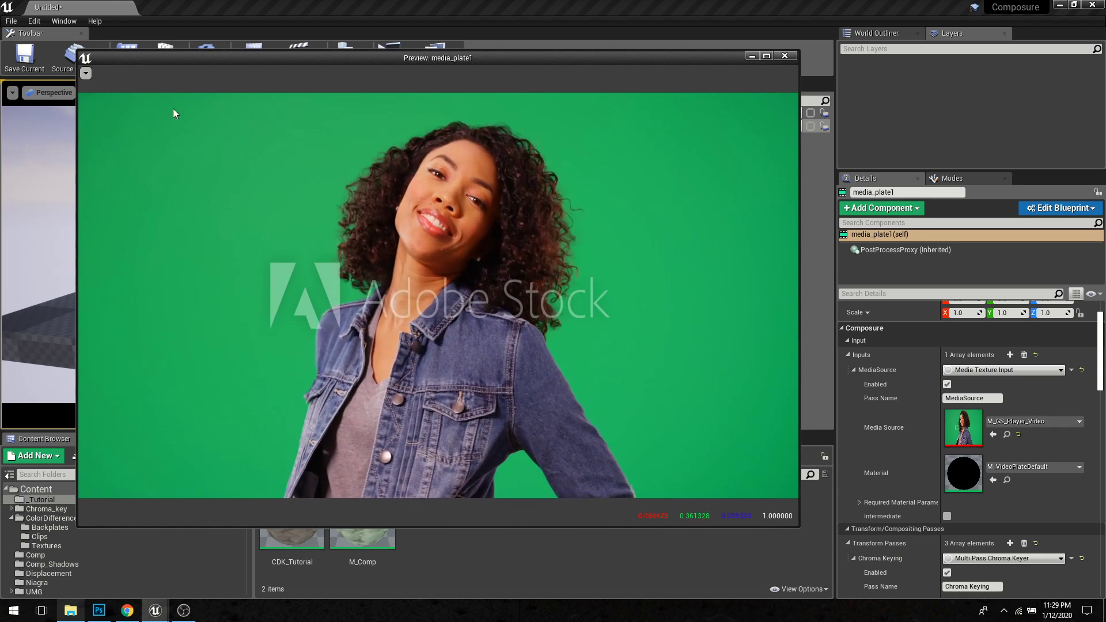
# Step: Inspect the individual color channels of the media_plate1 preview, return it to full color, and close the preview window
pyautogui.click(87, 73)
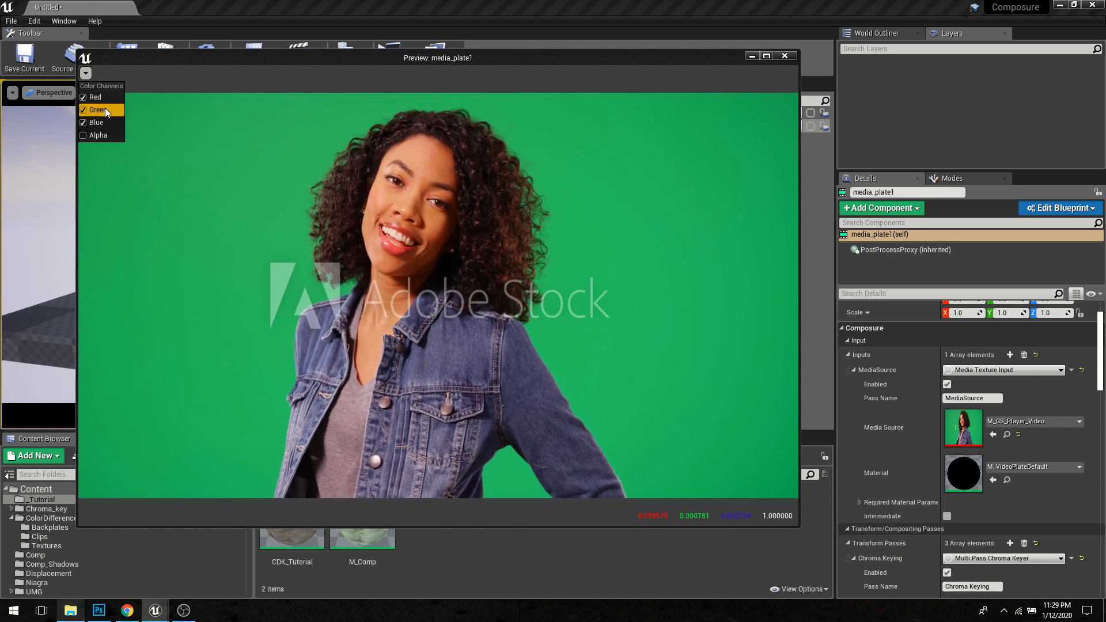
pyautogui.click(139, 139)
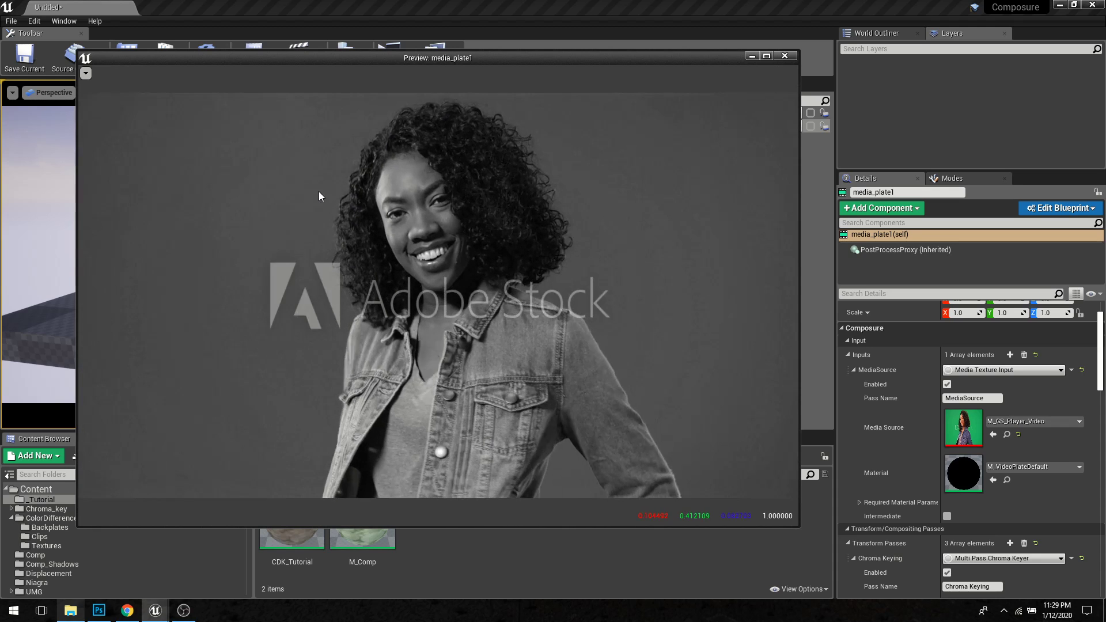
pyautogui.press('a')
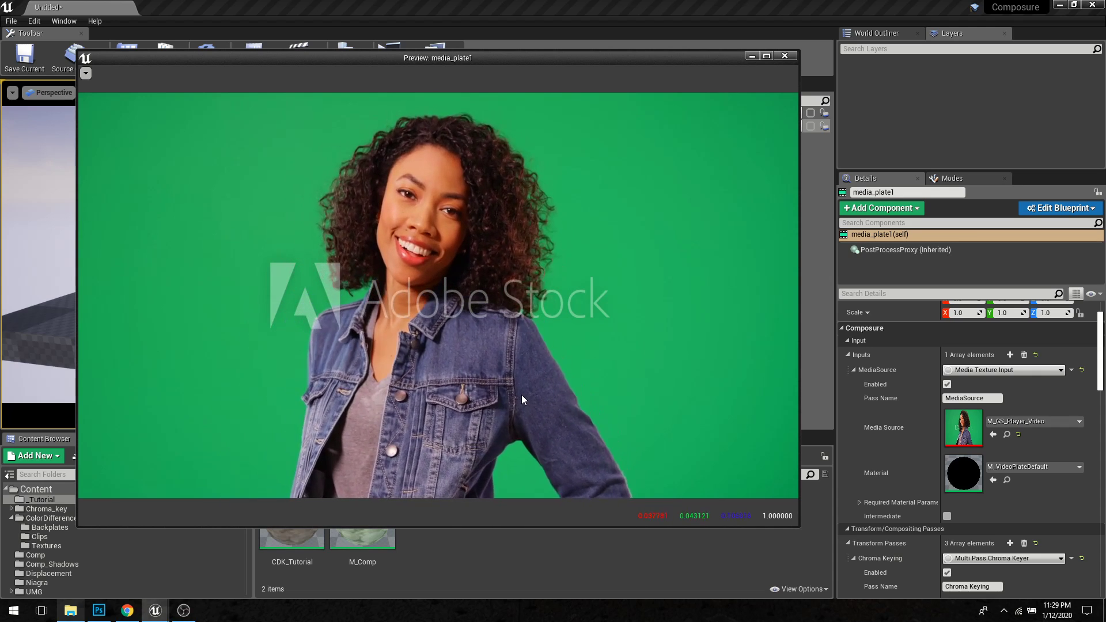
pyautogui.press('r')
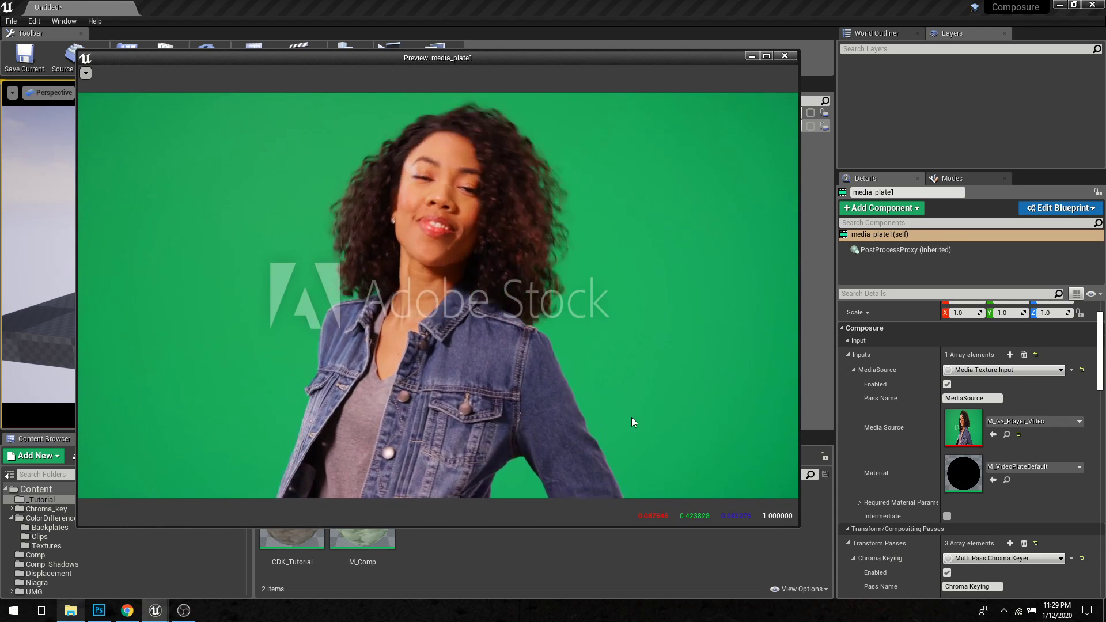
pyautogui.moveTo(666, 64); pyautogui.dragTo(599, 51)
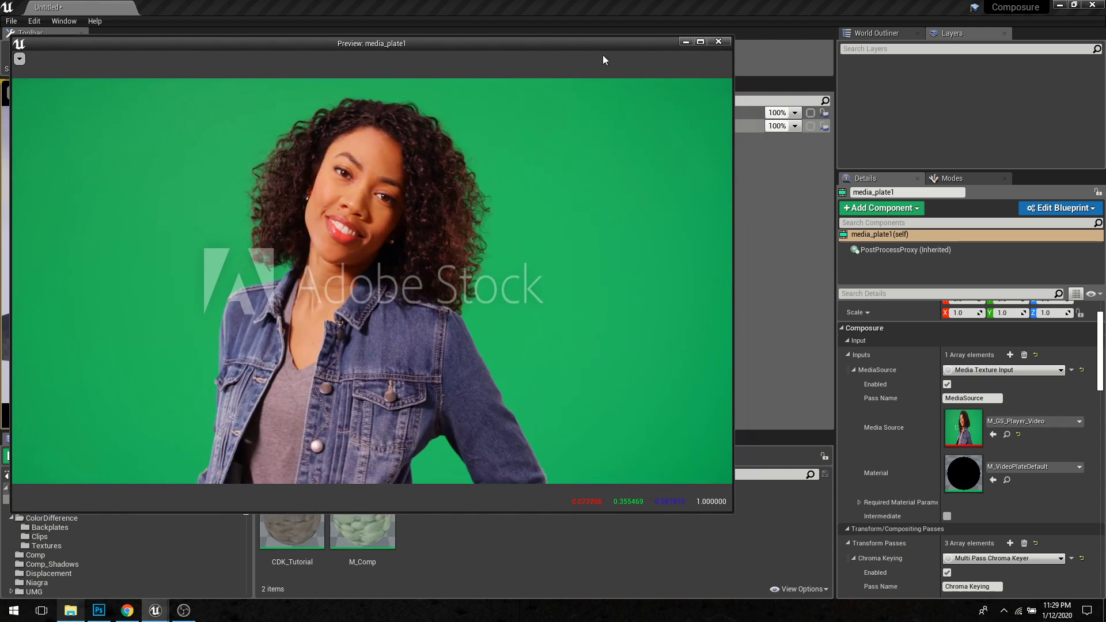
pyautogui.click(720, 41)
pyautogui.click(778, 164)
# Step: Examine media_plate1's input and transform pass settings, and collapse the Chroma Keying, Despill and Erode passes
pyautogui.click(732, 126)
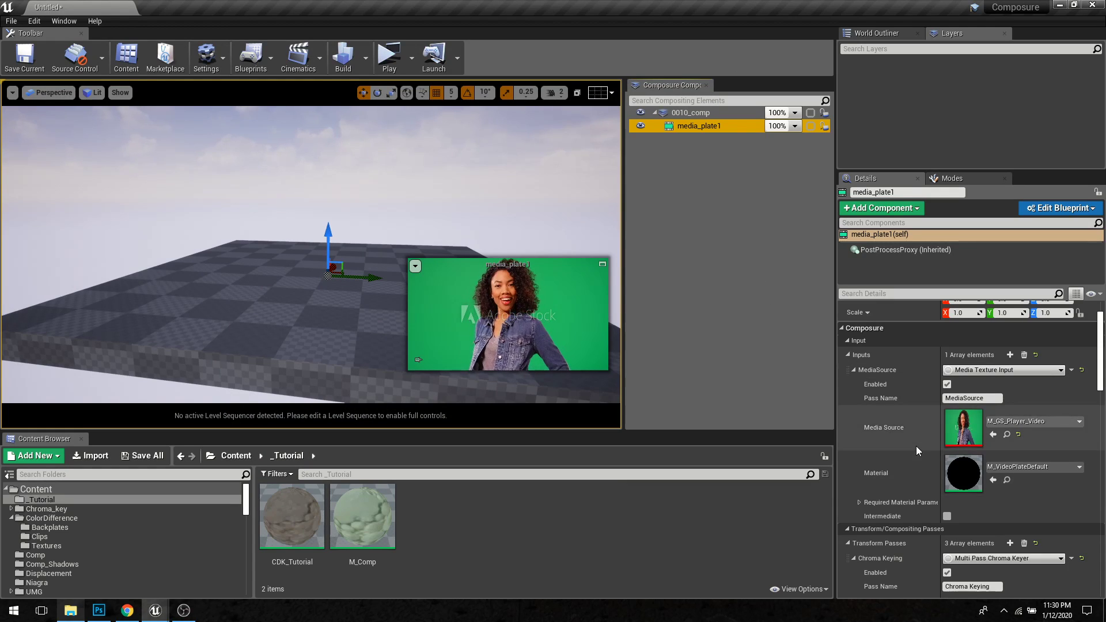
pyautogui.scroll(-1, 917, 446)
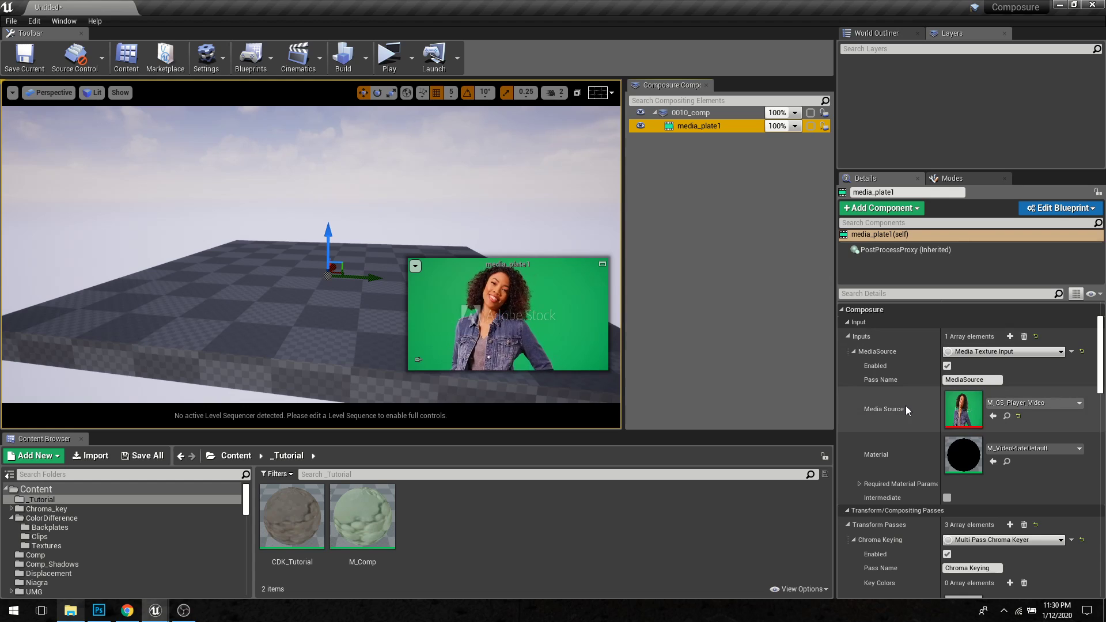
pyautogui.scroll(-6, 906, 406)
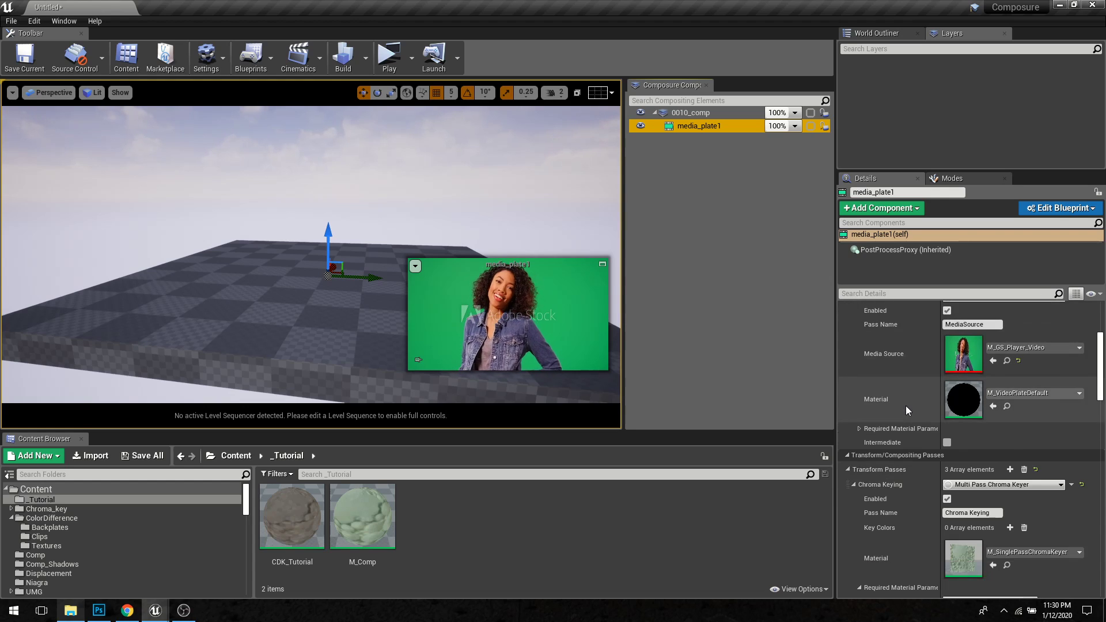
pyautogui.scroll(-6, 906, 406)
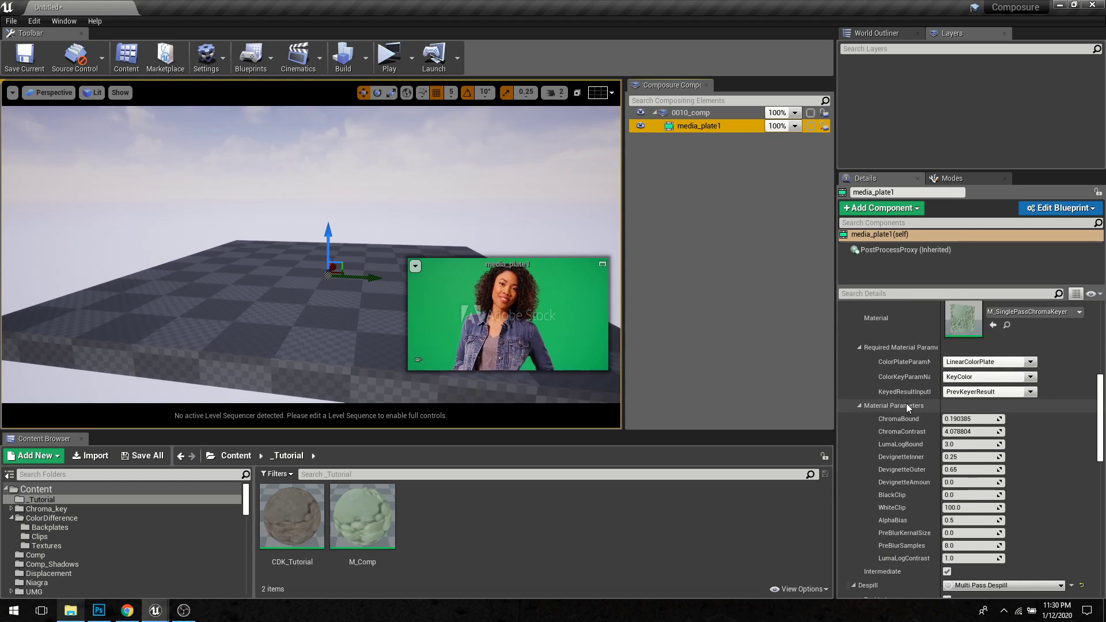
pyautogui.scroll(5, 881, 372)
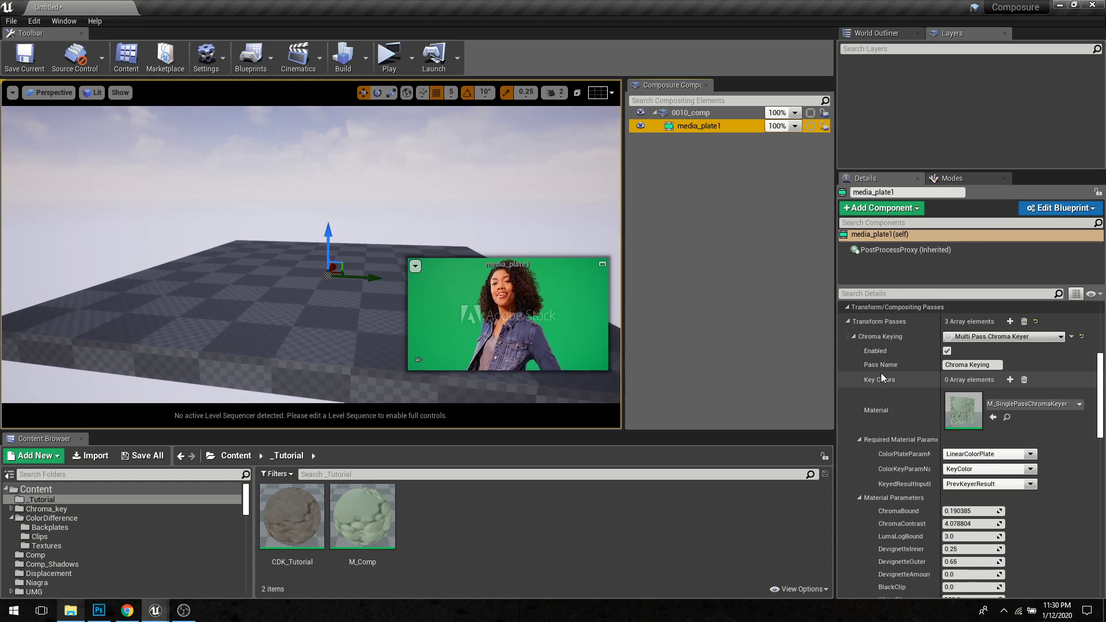
pyautogui.click(849, 358)
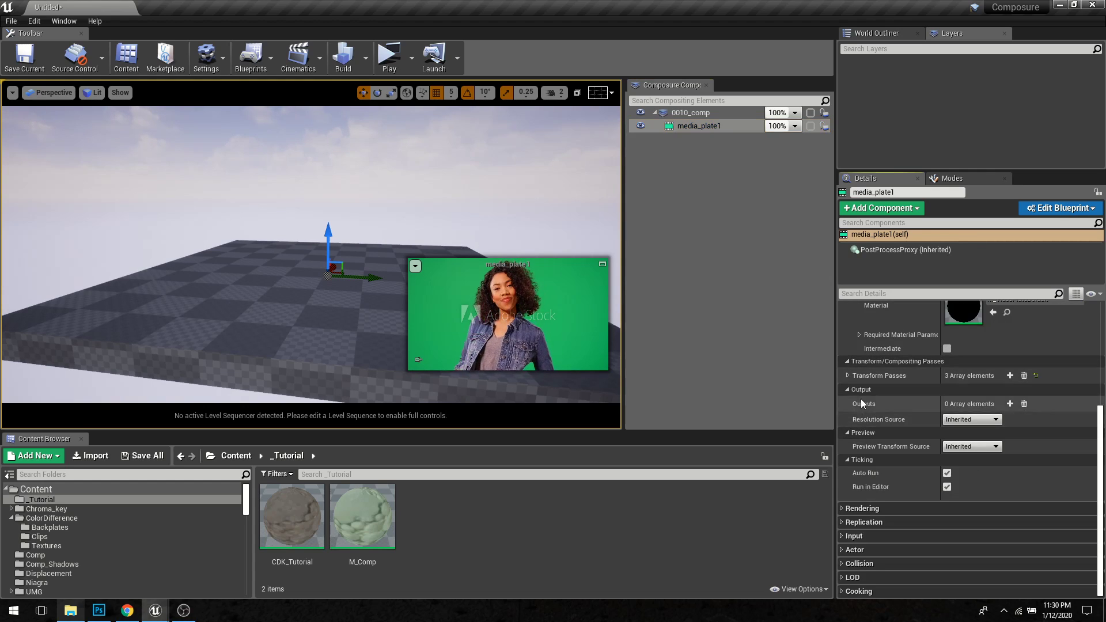
pyautogui.click(849, 376)
pyautogui.click(855, 391)
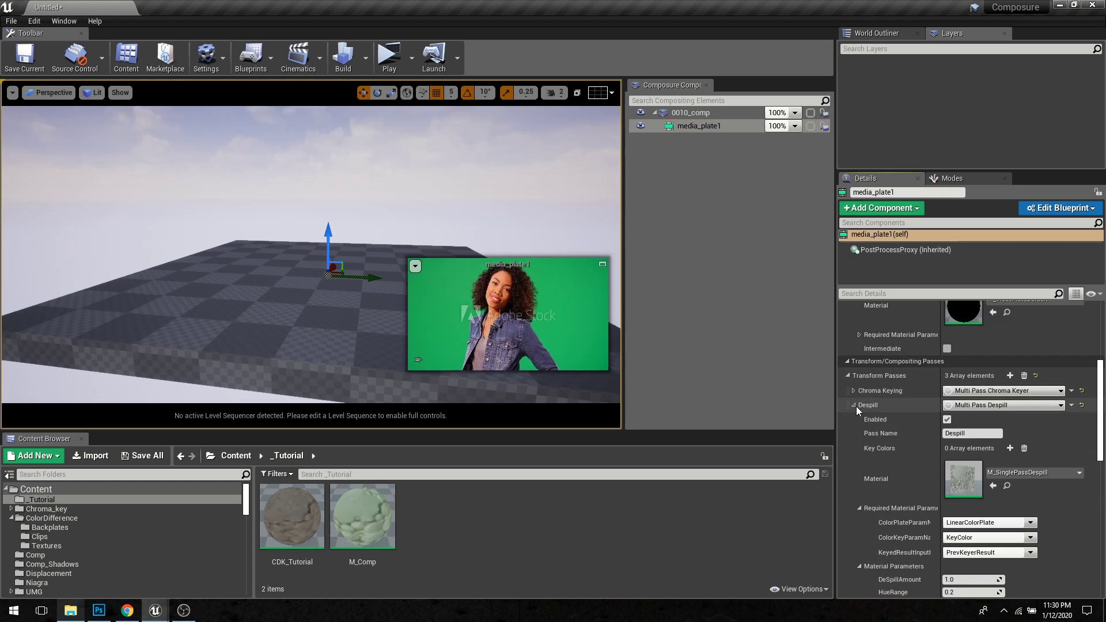
pyautogui.click(855, 405)
pyautogui.click(854, 420)
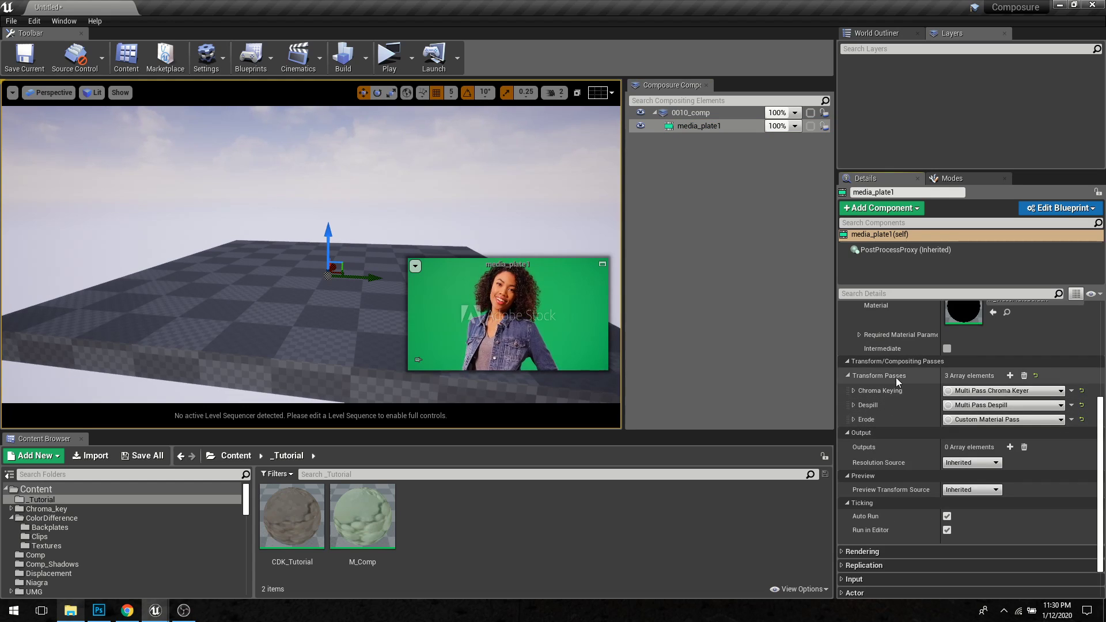
# Step: Add one key color to the Chroma Keying pass, sample it from the green backdrop, and accept it after checking the alpha matte
pyautogui.click(854, 391)
pyautogui.scroll(-5, 890, 395)
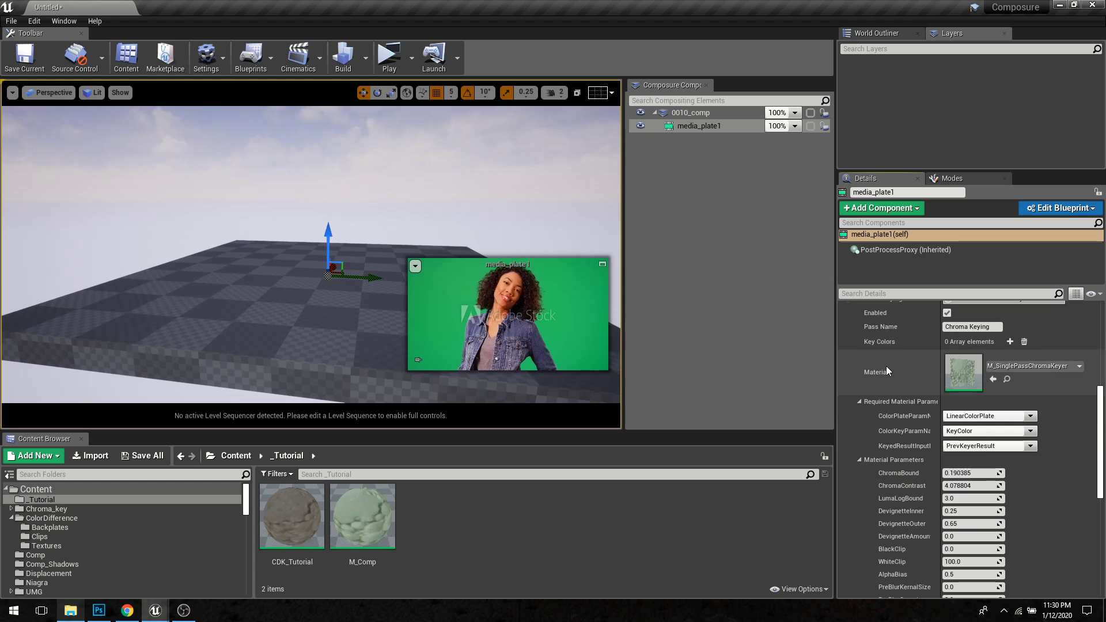
pyautogui.scroll(1, 886, 365)
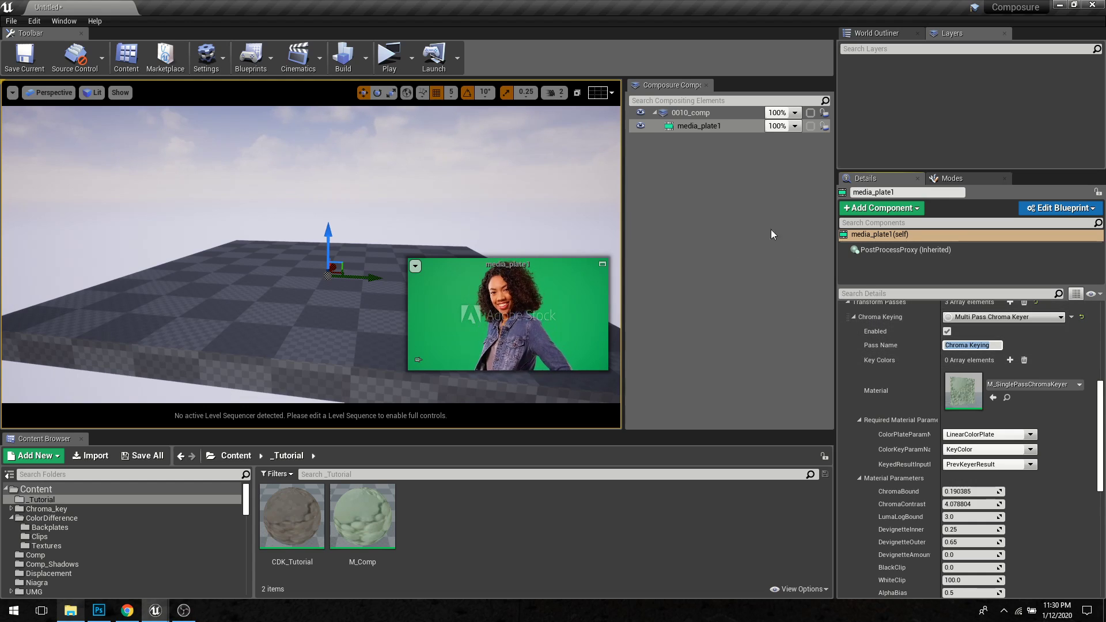
pyautogui.click(1011, 360)
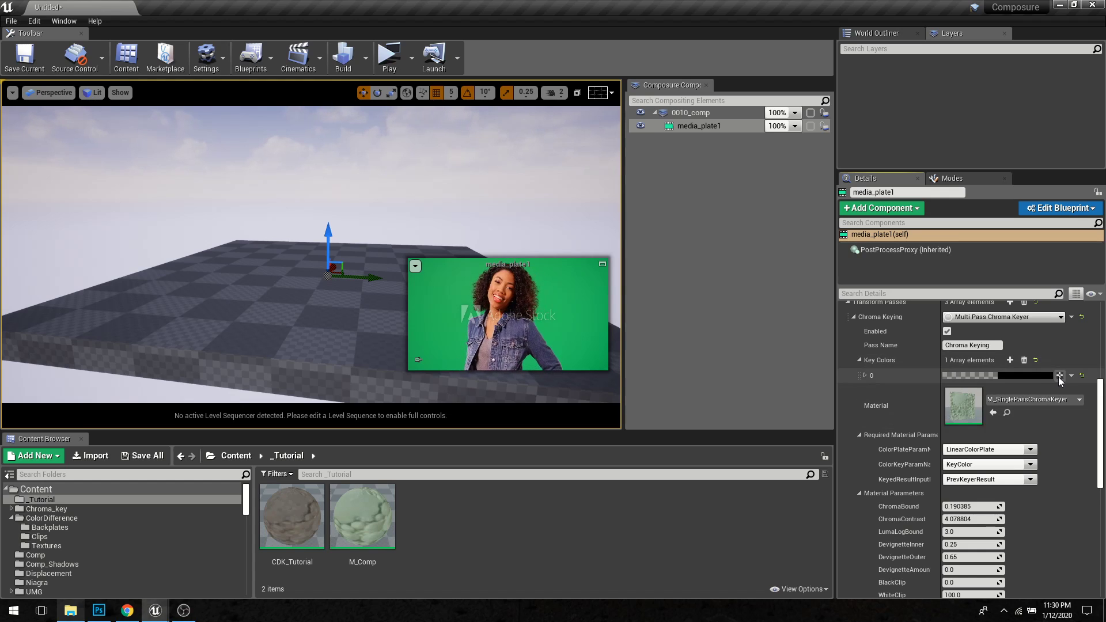
pyautogui.click(1059, 376)
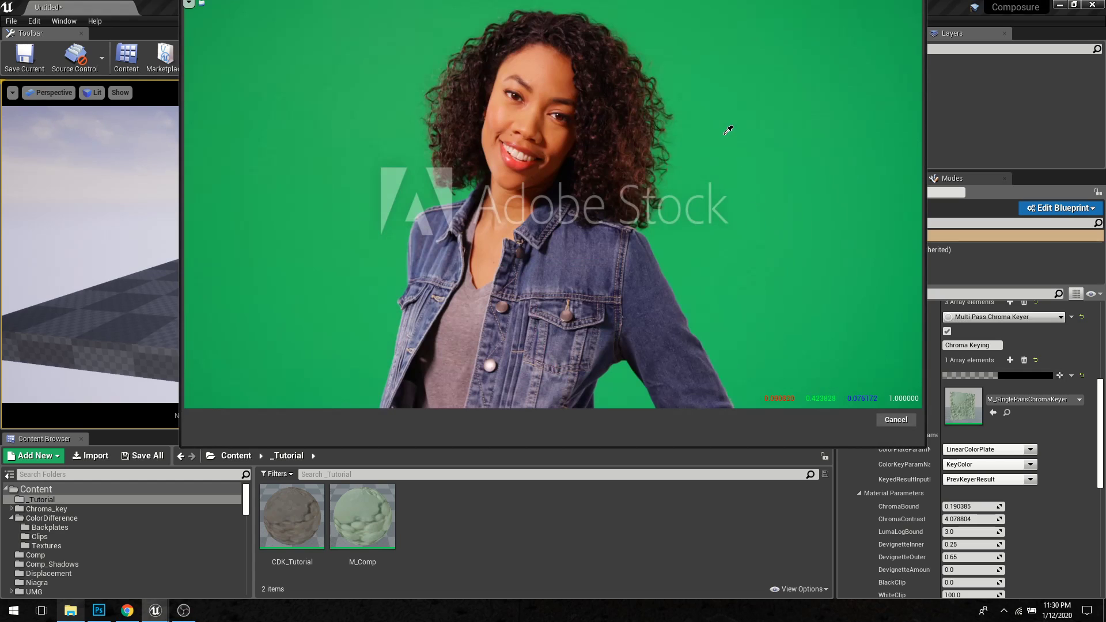
pyautogui.click(727, 130)
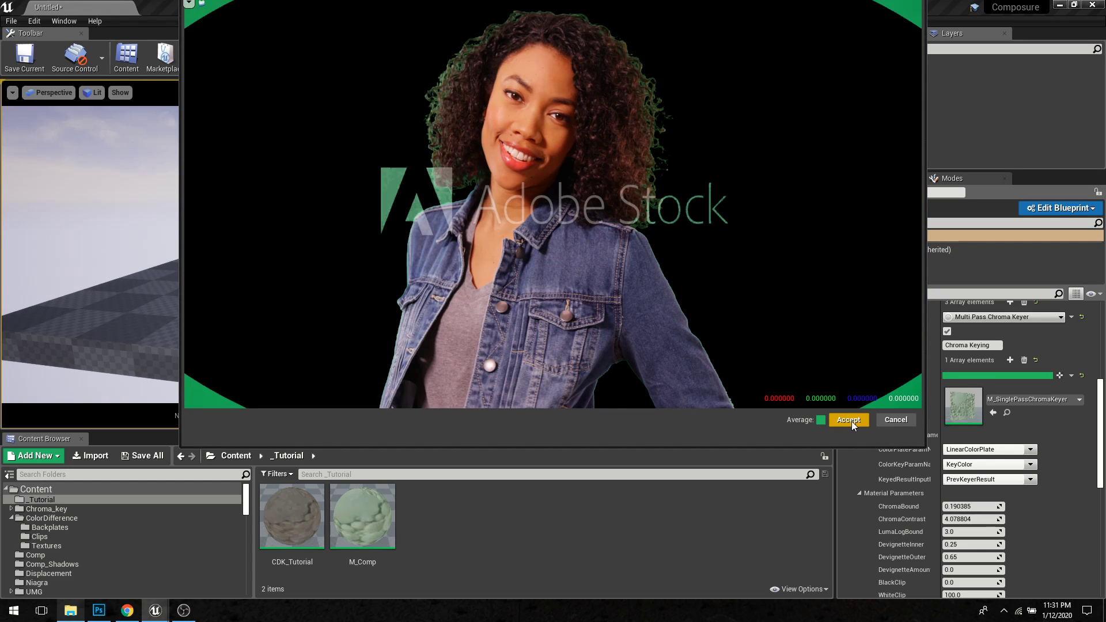
pyautogui.press('a')
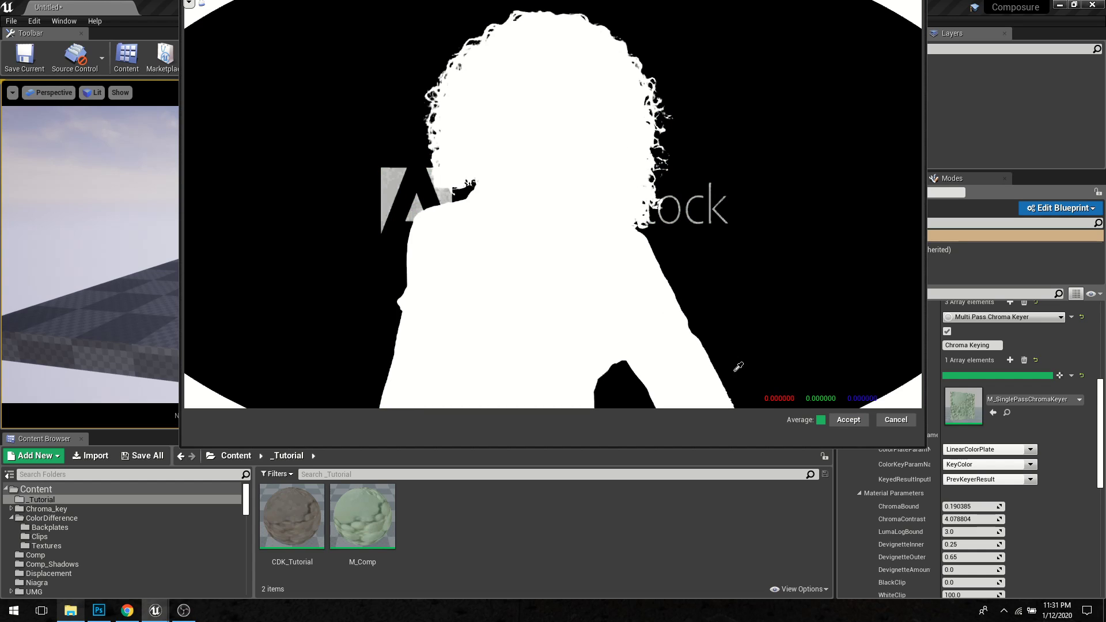
pyautogui.click(849, 420)
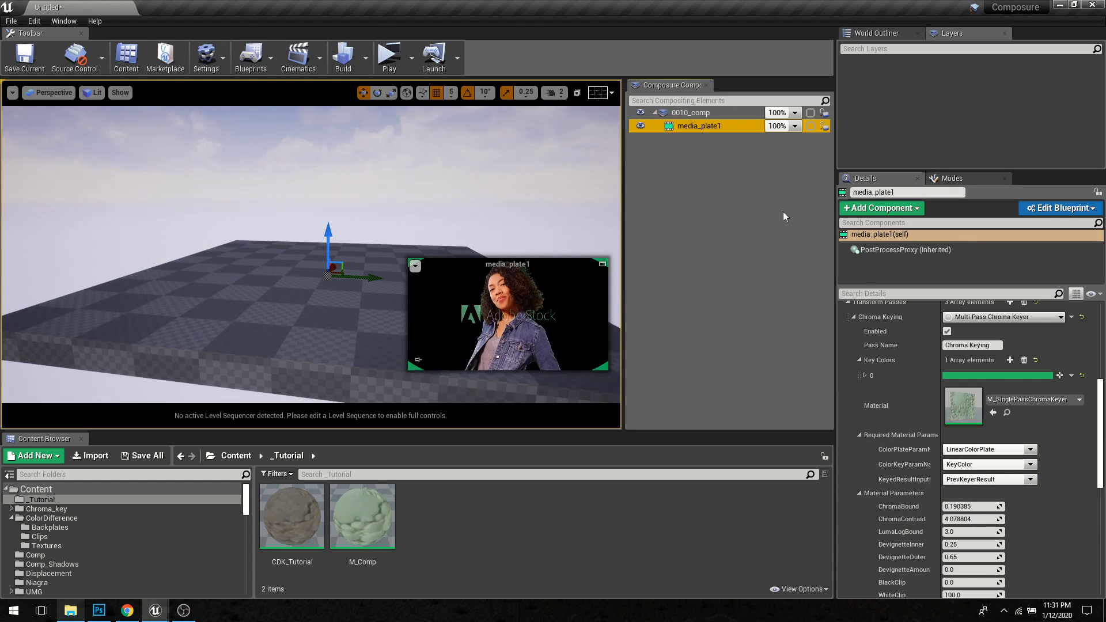
# Step: Raise the Chroma Keying pass's DevignetteOuter to about 0.76, and show media_plate1's alpha matte in a floating preview window
pyautogui.scroll(-2, 957, 507)
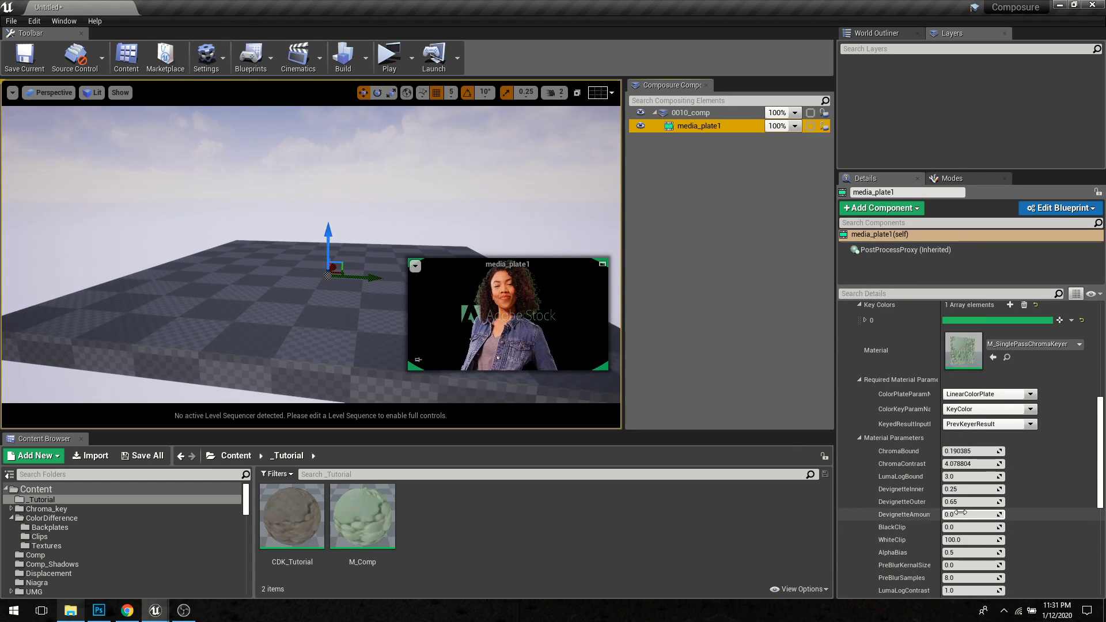
pyautogui.moveTo(968, 502); pyautogui.dragTo(988, 502)
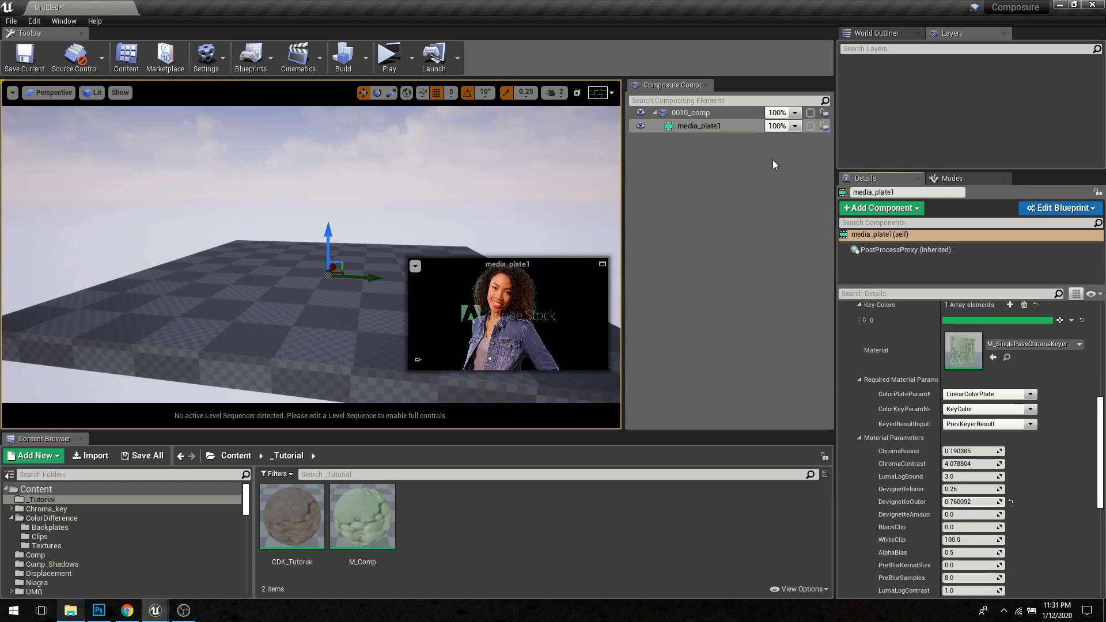
pyautogui.doubleClick(731, 123)
pyautogui.moveTo(672, 93); pyautogui.dragTo(537, 67)
pyautogui.press('a')
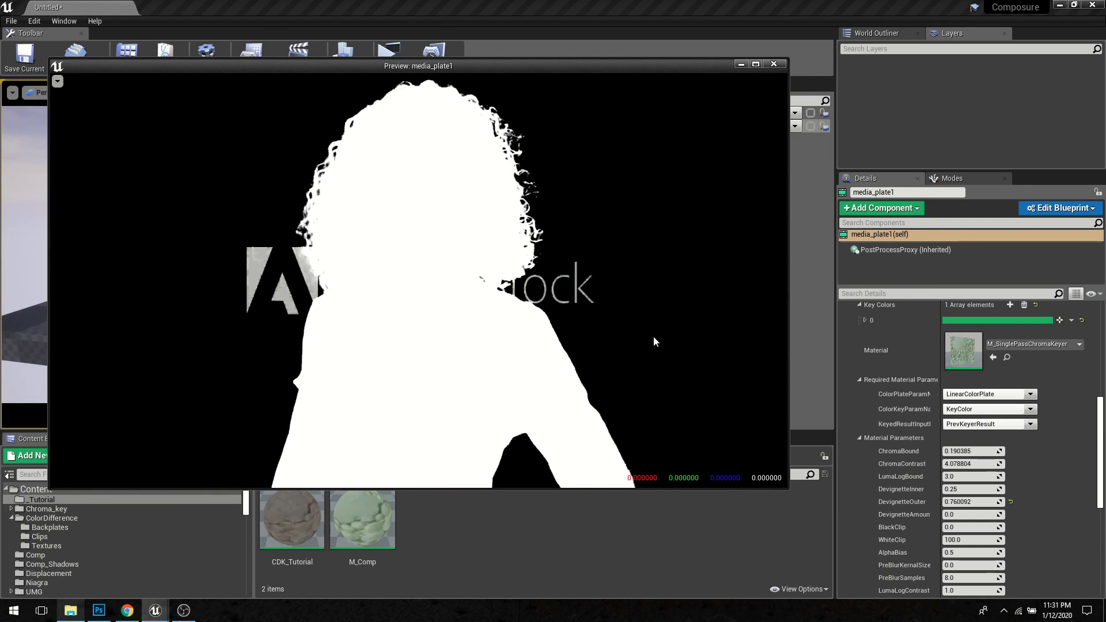
pyautogui.moveTo(652, 69); pyautogui.dragTo(611, 77)
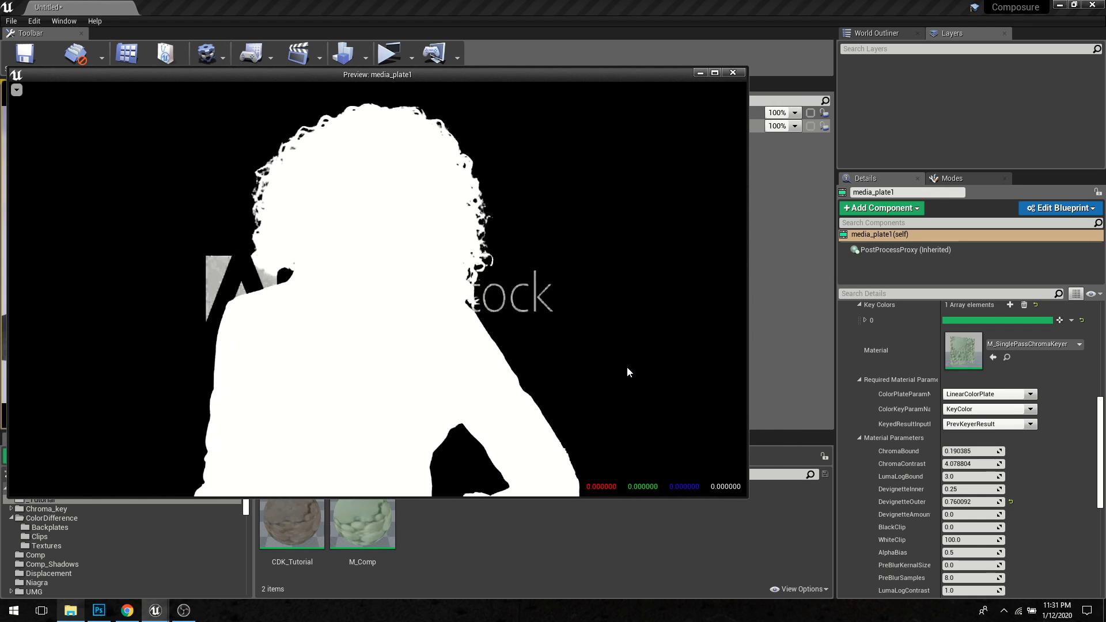
# Step: Set ChromaBound to about 0.025 and ChromaContrast to about 1.64 in the Chroma Keying pass, comparing the preview in color and alpha
pyautogui.scroll(-1, 921, 511)
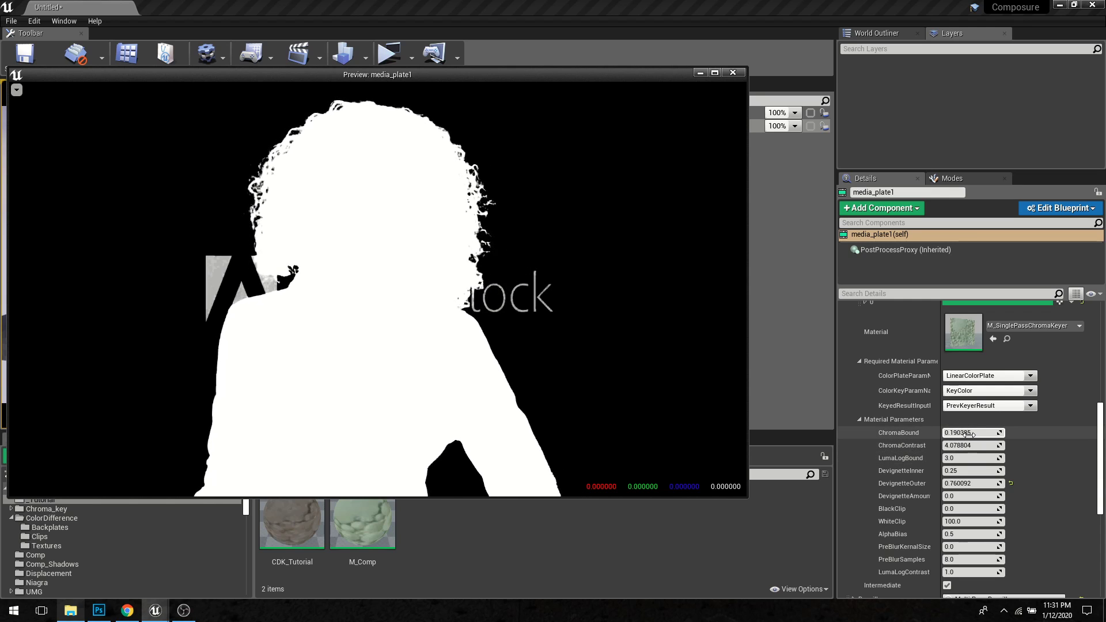
pyautogui.moveTo(973, 435)
pyautogui.mouseDown()
pyautogui.moveTo(933, 435)
pyautogui.moveTo(960, 443)
pyautogui.moveTo(945, 444)
pyautogui.moveTo(981, 432)
pyautogui.mouseUp()
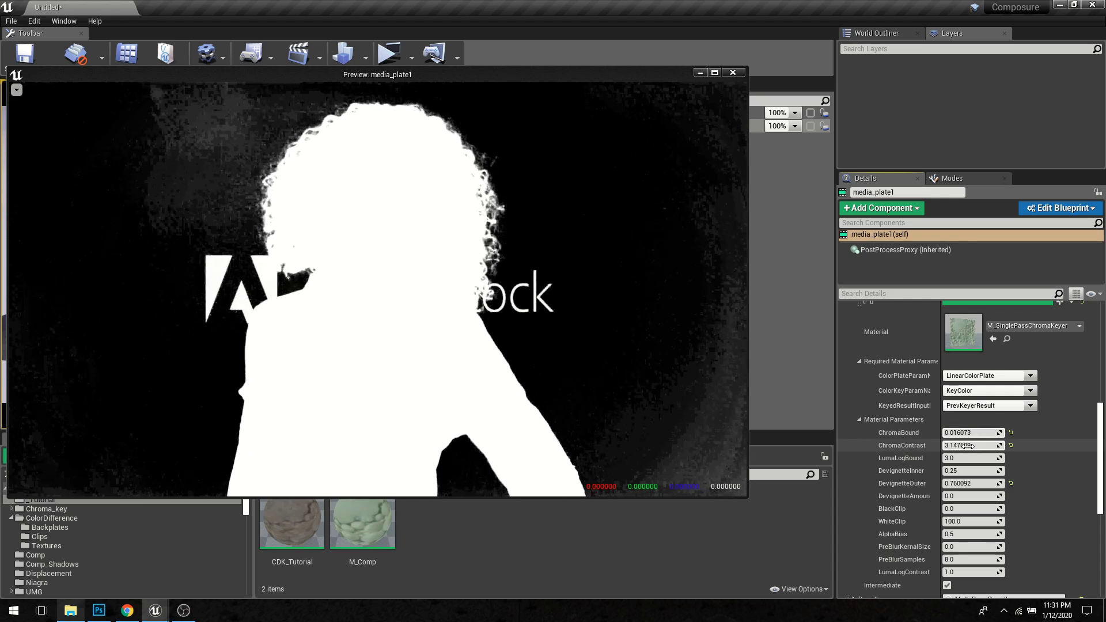
pyautogui.moveTo(971, 446); pyautogui.dragTo(942, 445)
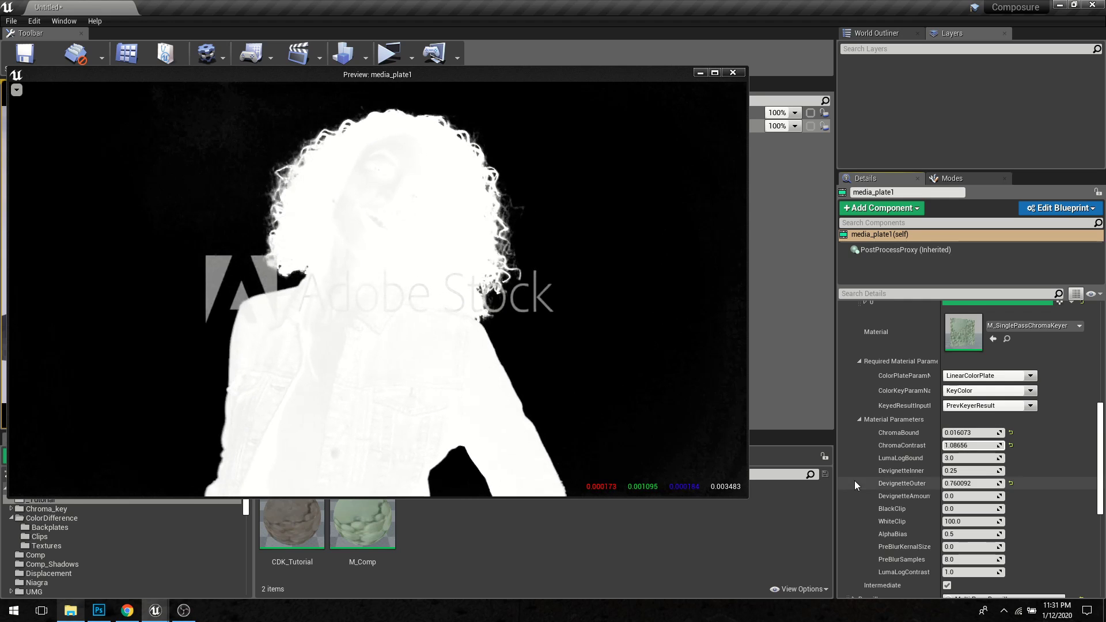
pyautogui.moveTo(957, 445); pyautogui.dragTo(984, 433)
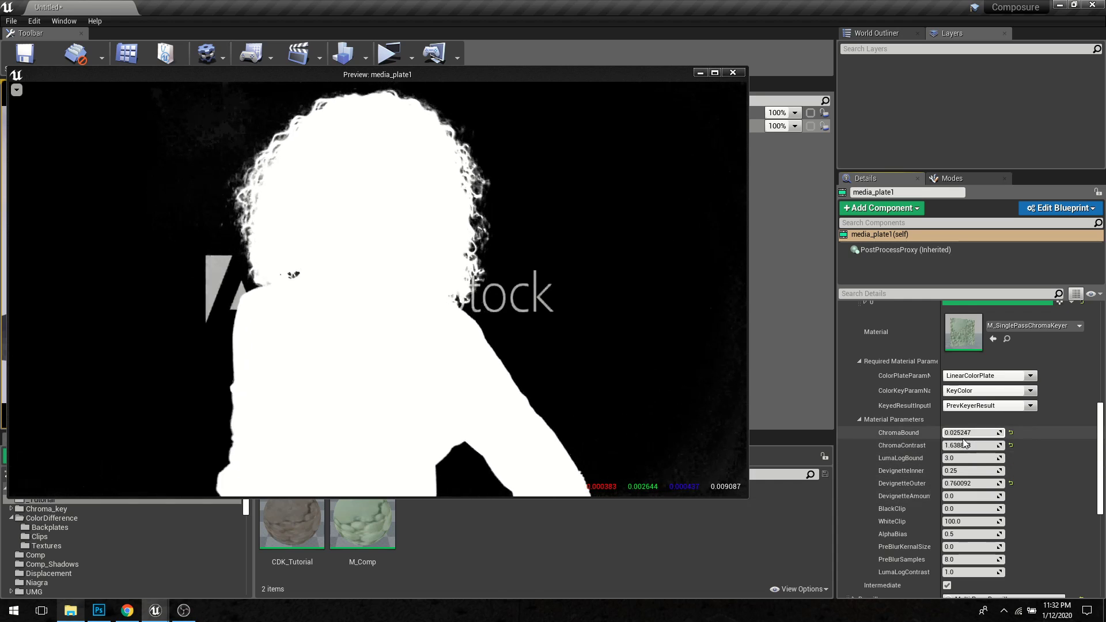
pyautogui.click(651, 357)
pyautogui.press('a')
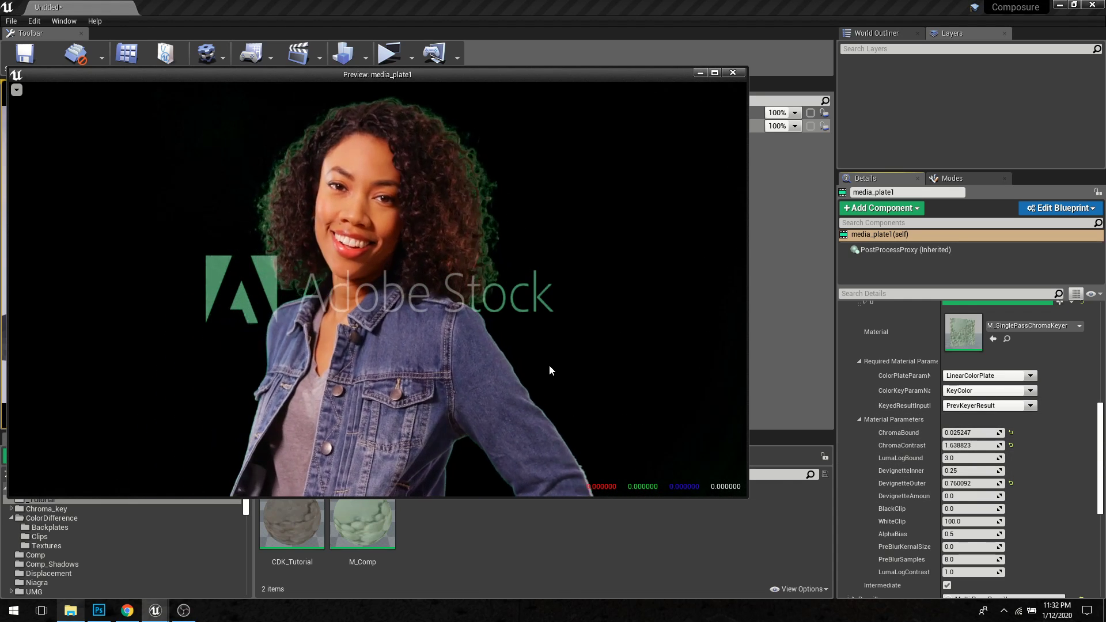
pyautogui.scroll(-1, 908, 508)
pyautogui.scroll(1, 908, 507)
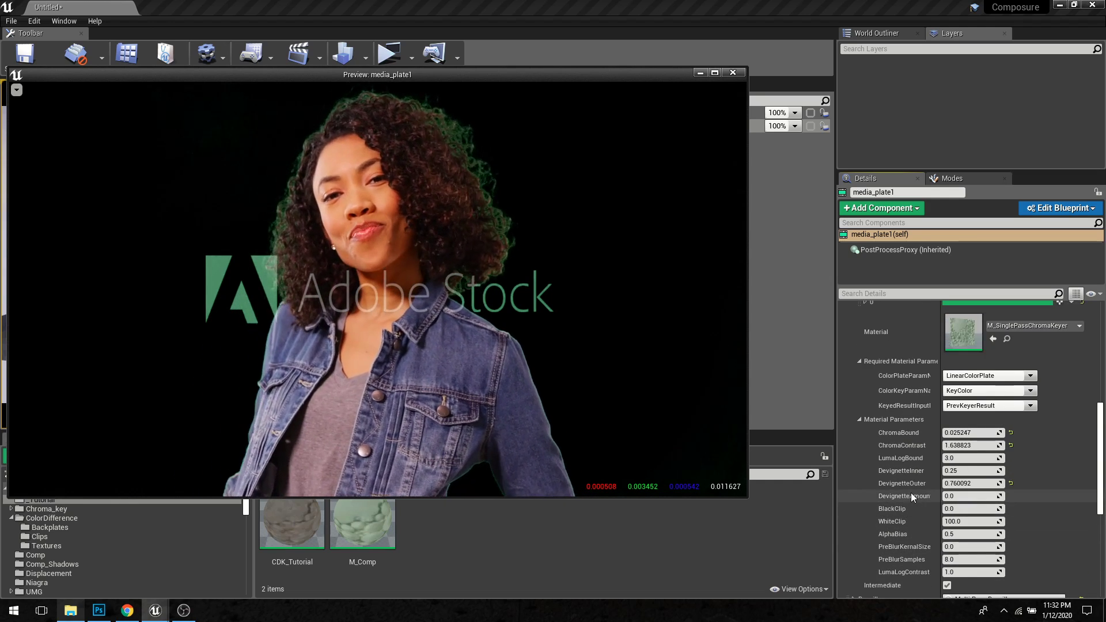
pyautogui.press('a')
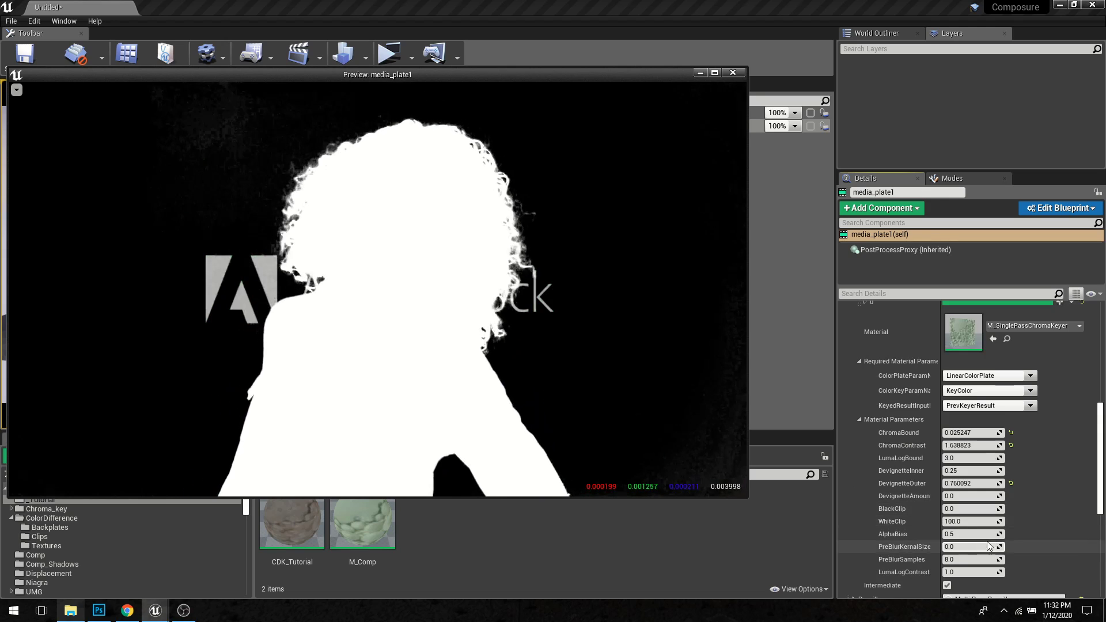
# Step: Try an AlphaBias of about 0.92 in the Chroma Keying pass, and reset it to its default
pyautogui.moveTo(962, 538); pyautogui.dragTo(1012, 539)
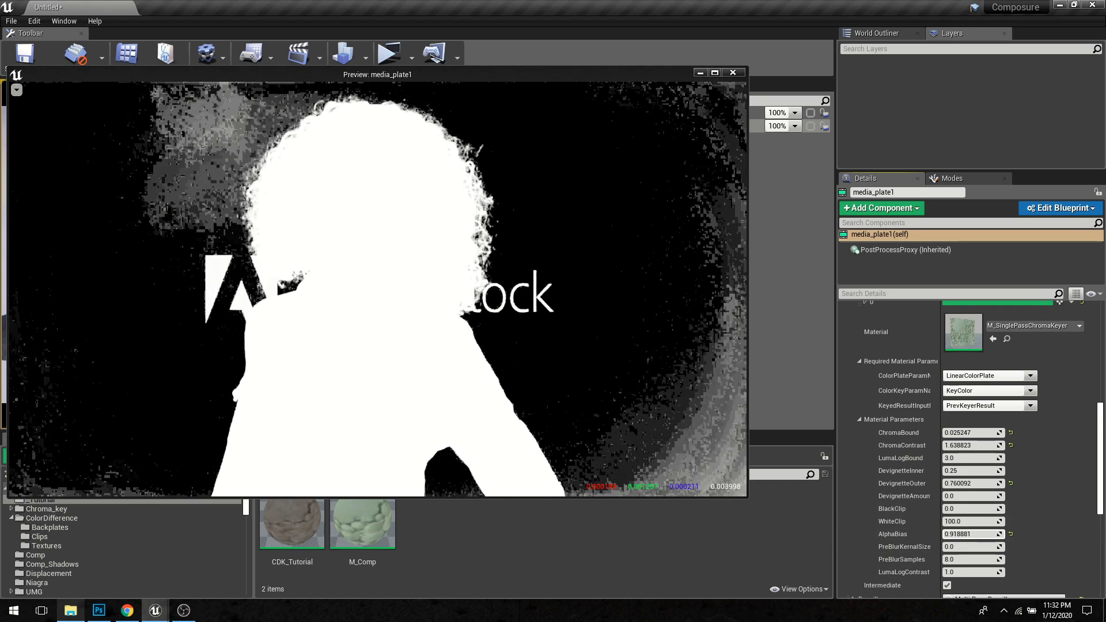
pyautogui.click(1012, 535)
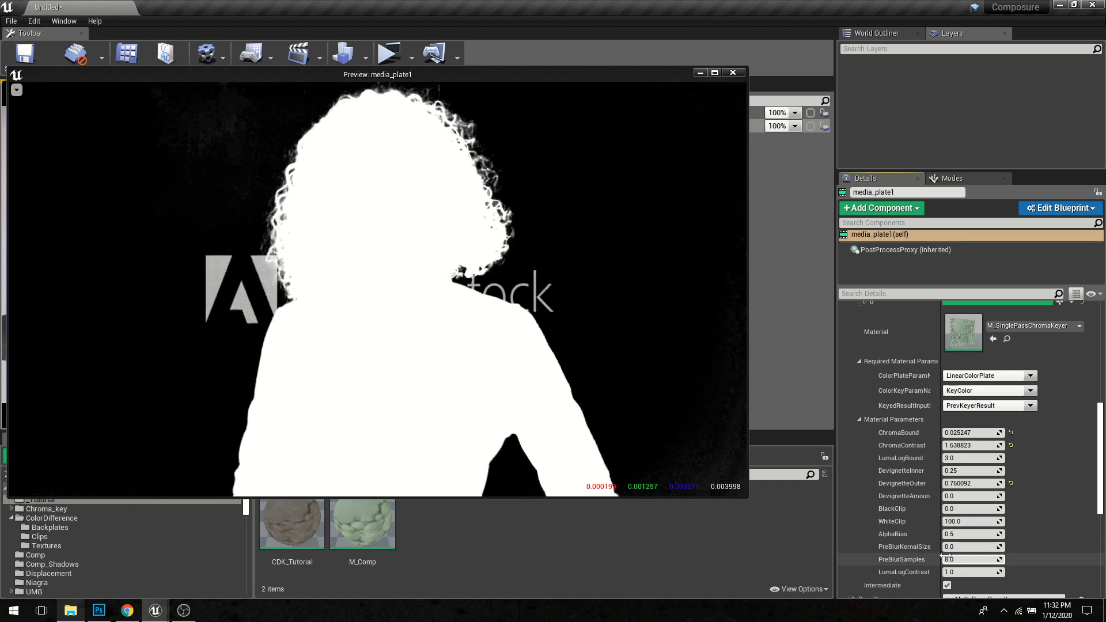
# Step: Show the preview in color, add one key color to the Despill pass, and sample it from the green backdrop
pyautogui.scroll(-1, 945, 542)
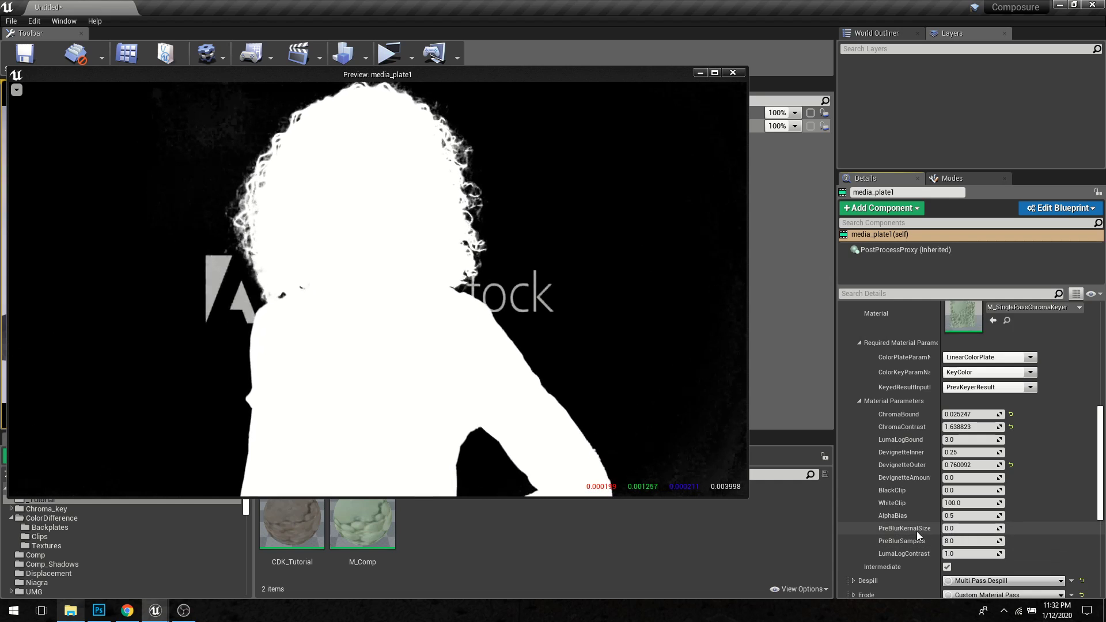
pyautogui.scroll(-2, 903, 525)
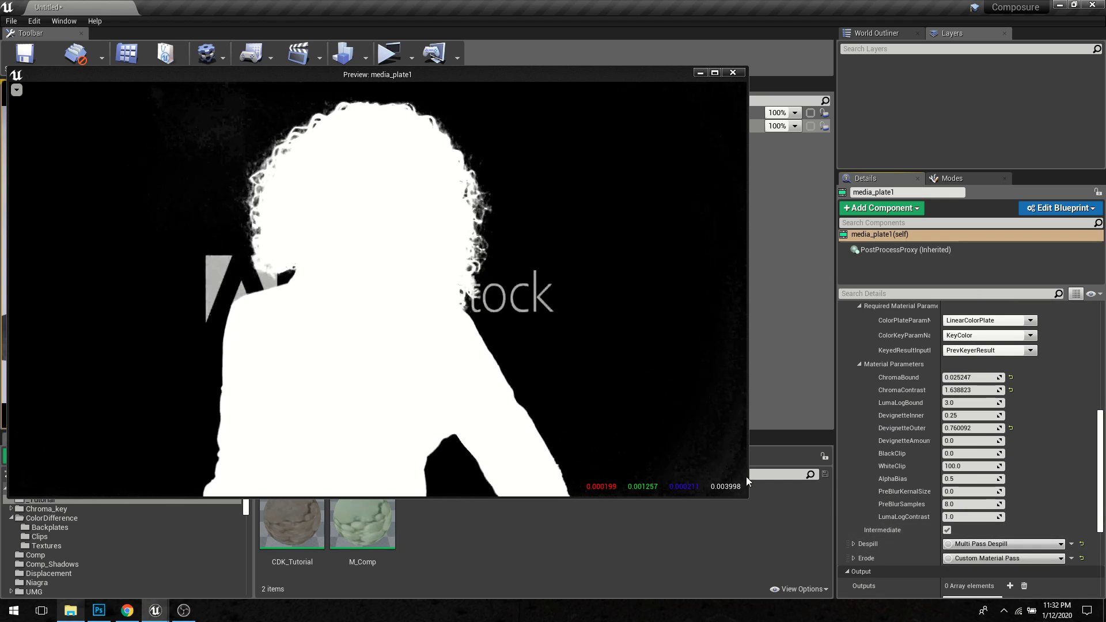
pyautogui.click(694, 455)
pyautogui.press('a')
pyautogui.click(855, 543)
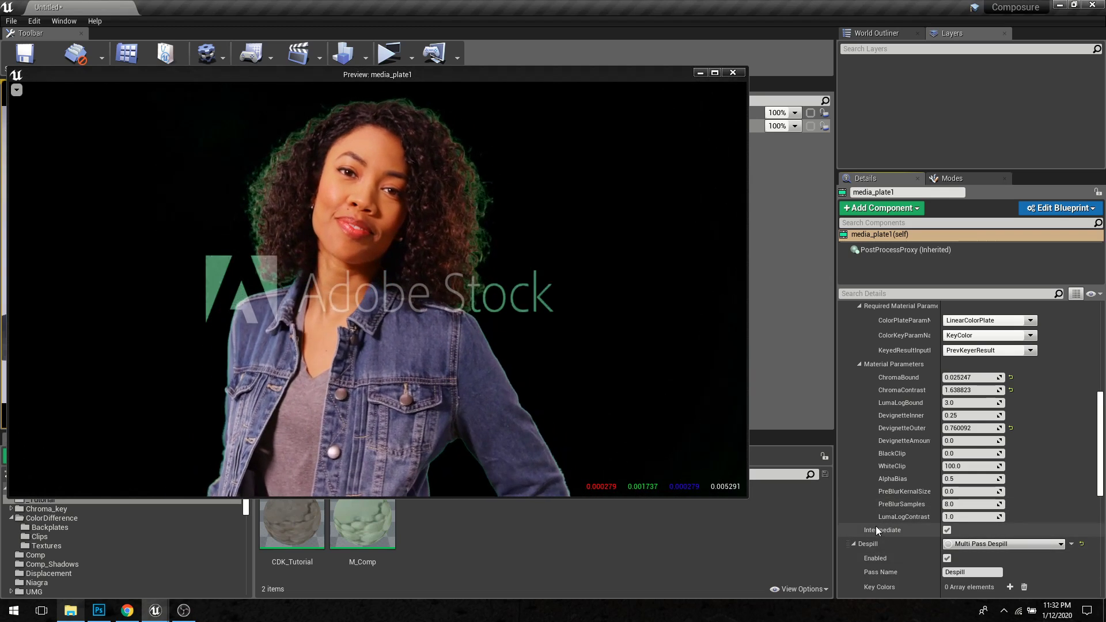
pyautogui.scroll(-5, 876, 527)
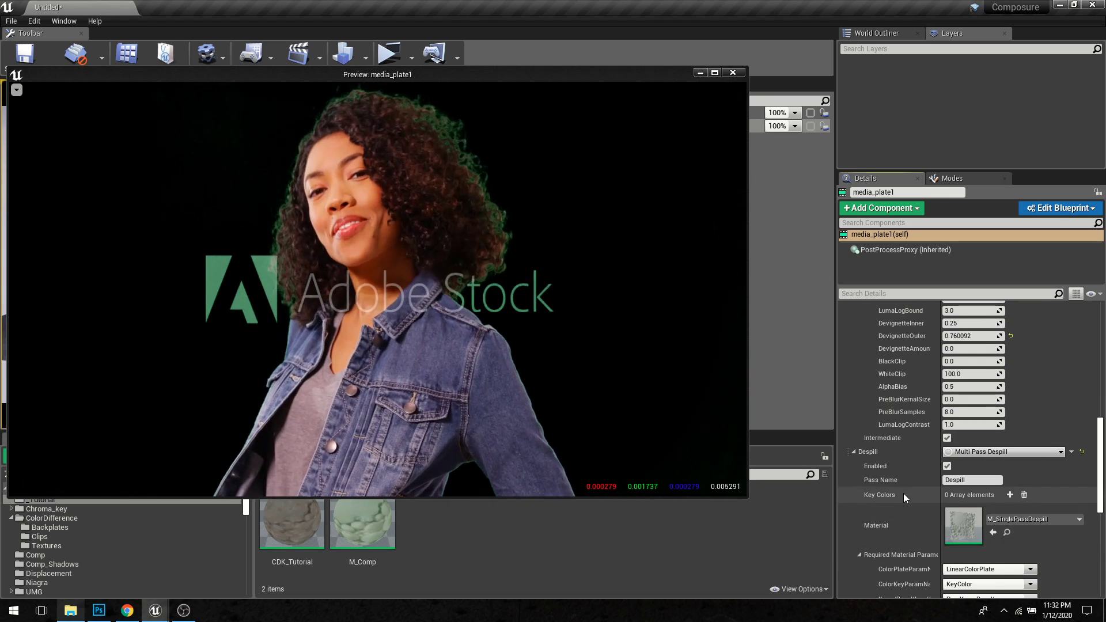
pyautogui.scroll(-1, 904, 493)
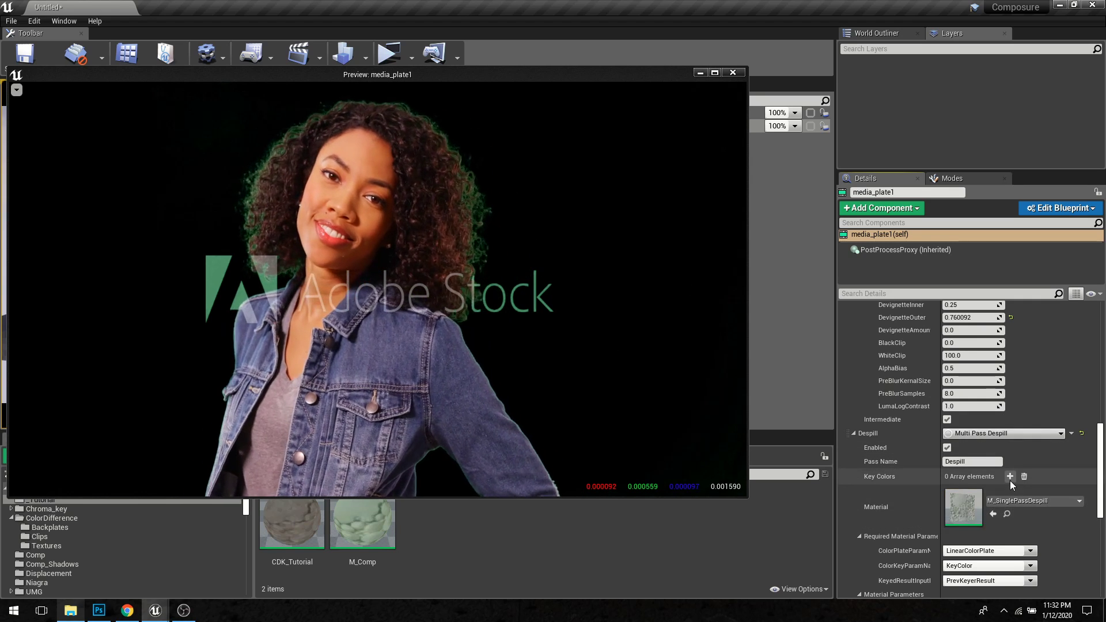
pyautogui.click(1010, 478)
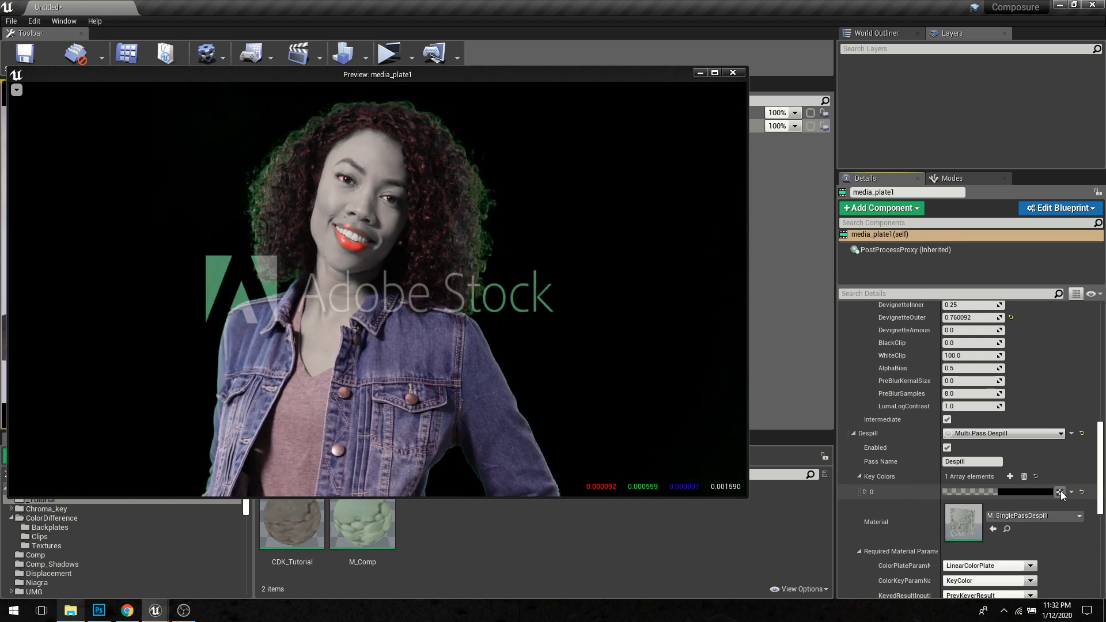
pyautogui.click(1060, 492)
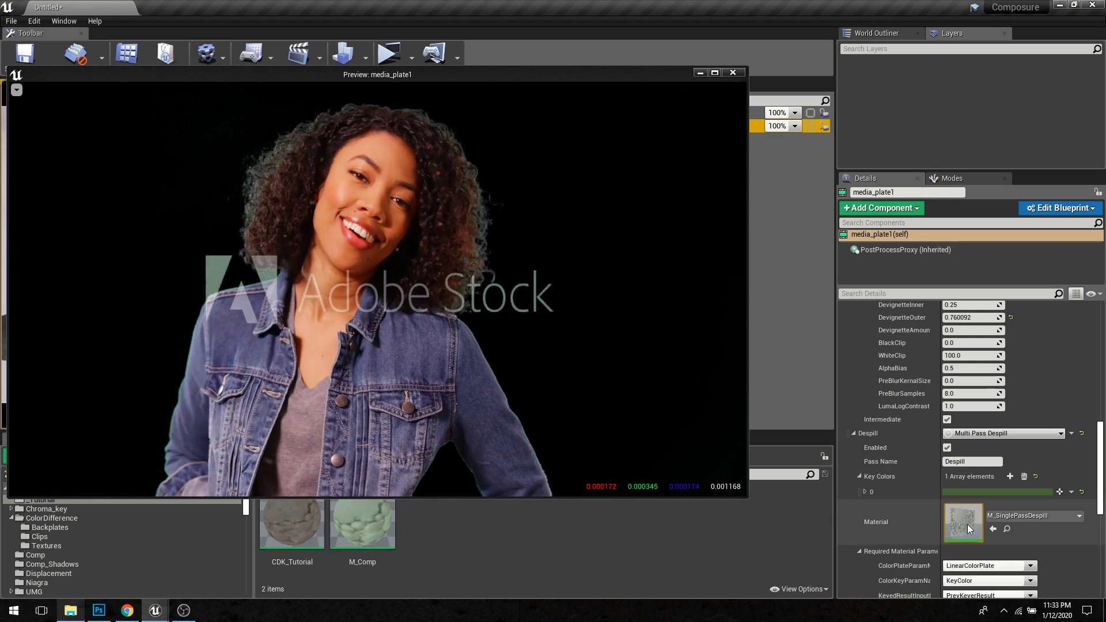
# Step: Try an ErodeKernalSize of about 2.82 in the Erode pass while viewing the alpha matte, and reset it to its default
pyautogui.scroll(-2, 890, 495)
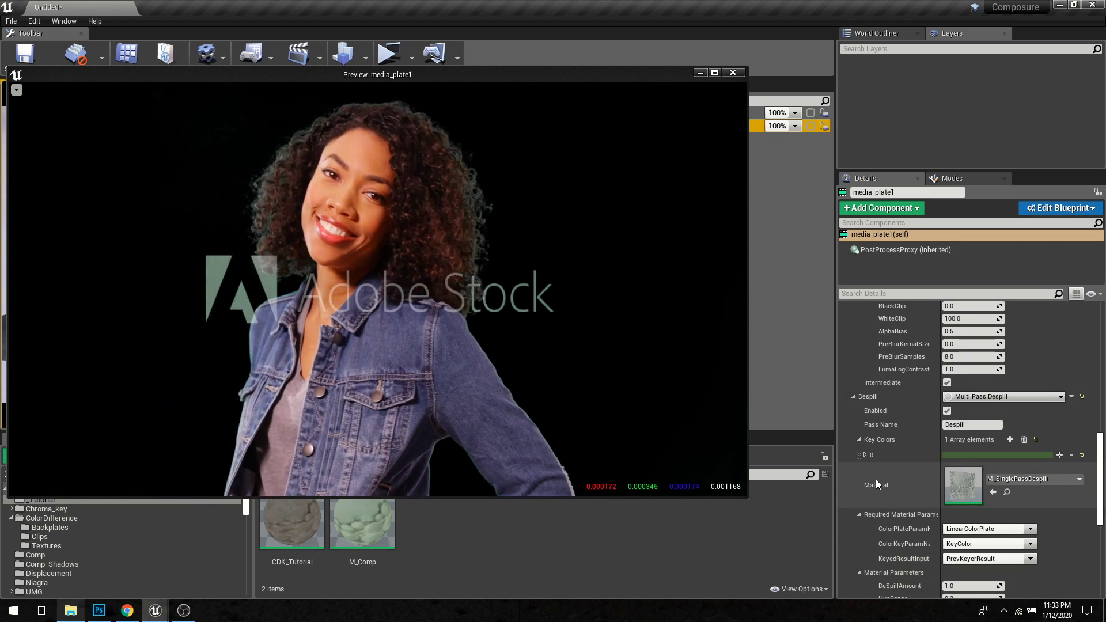
pyautogui.scroll(-6, 876, 479)
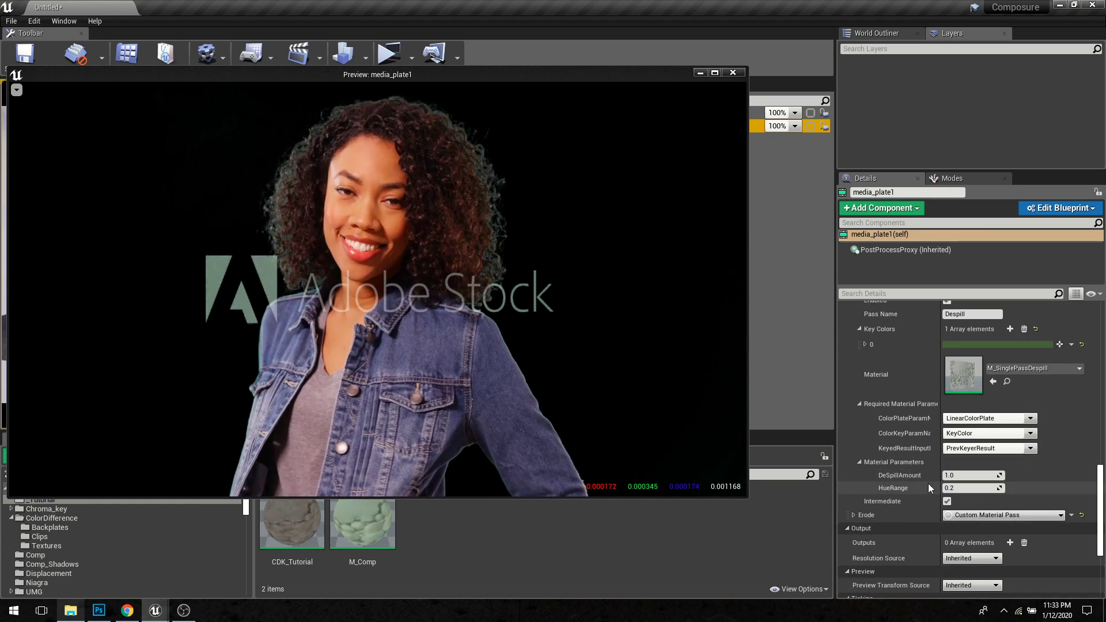
pyautogui.click(854, 516)
pyautogui.scroll(-4, 891, 496)
pyautogui.scroll(-2, 891, 494)
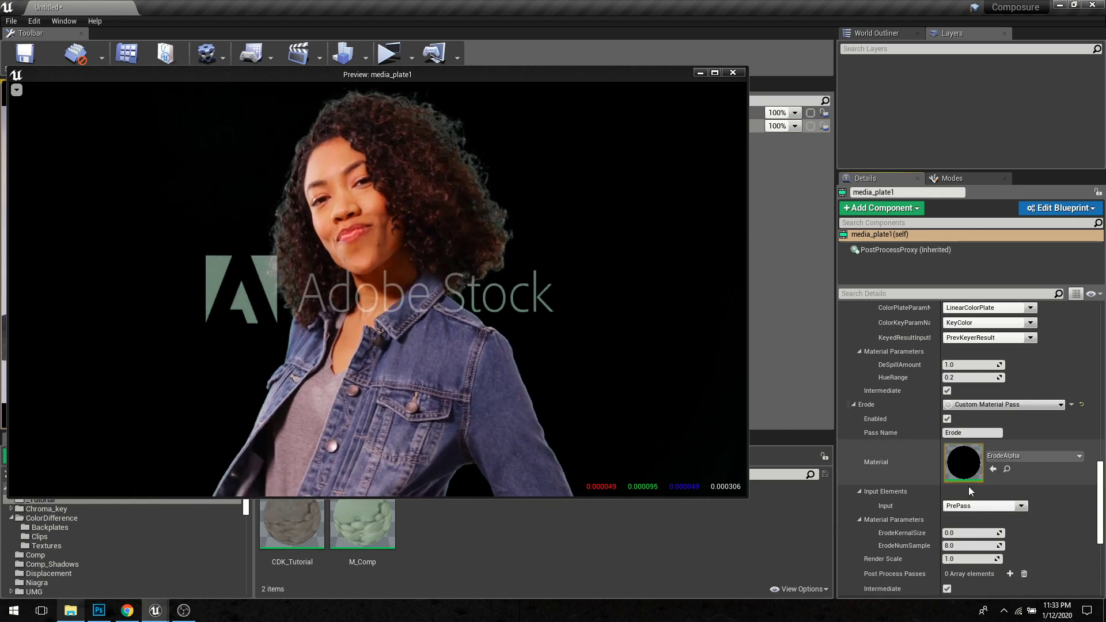
pyautogui.scroll(-2, 902, 486)
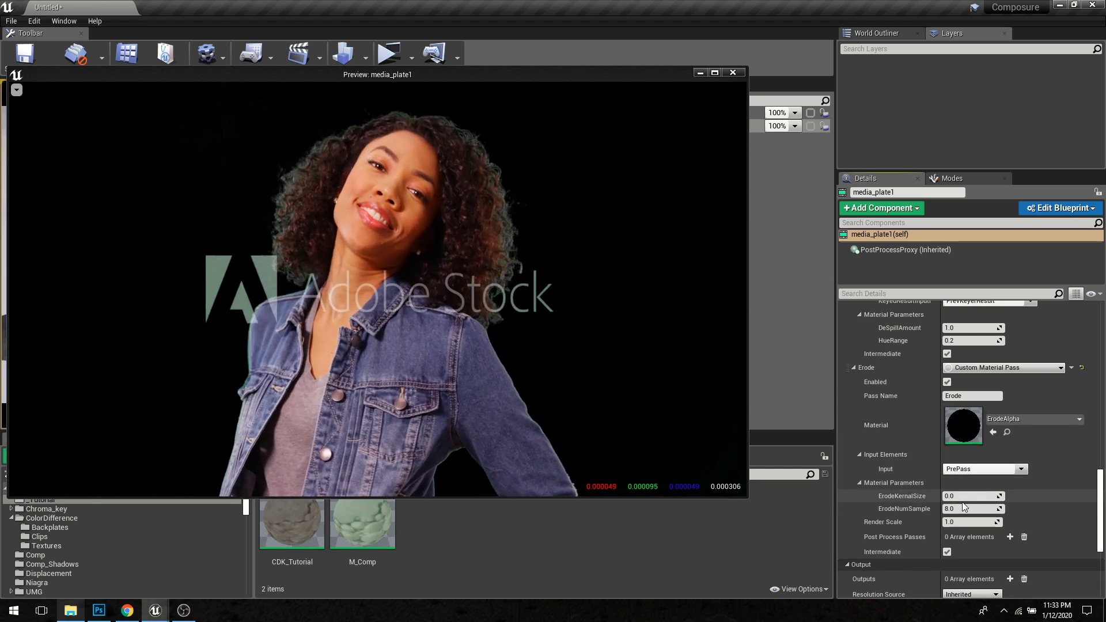
pyautogui.moveTo(950, 496); pyautogui.dragTo(993, 507)
pyautogui.click(578, 348)
pyautogui.press('a')
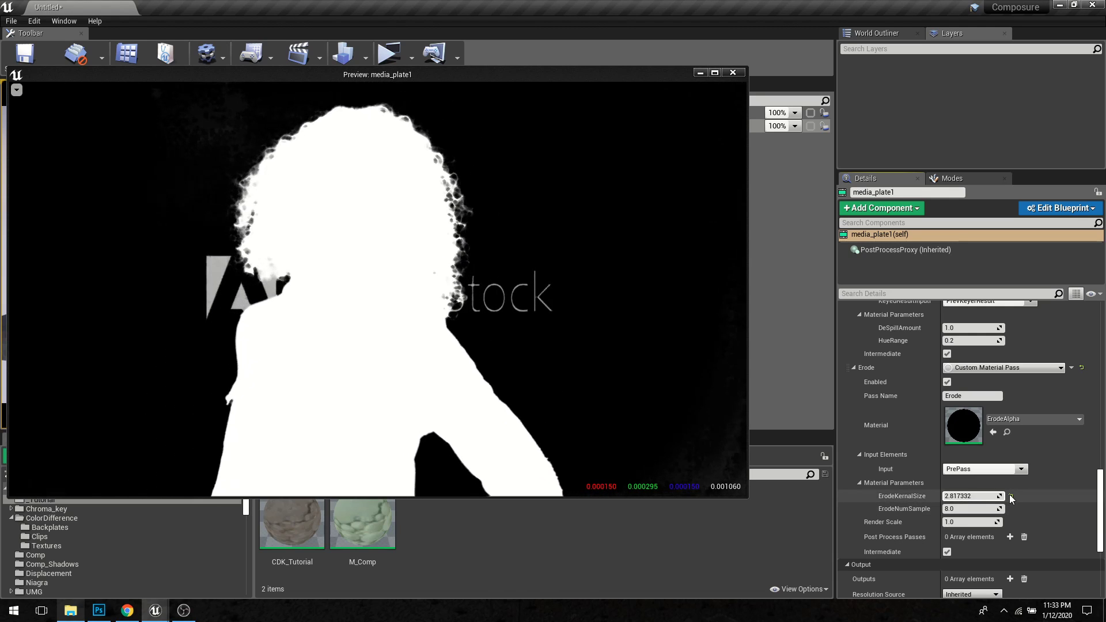
pyautogui.click(1011, 497)
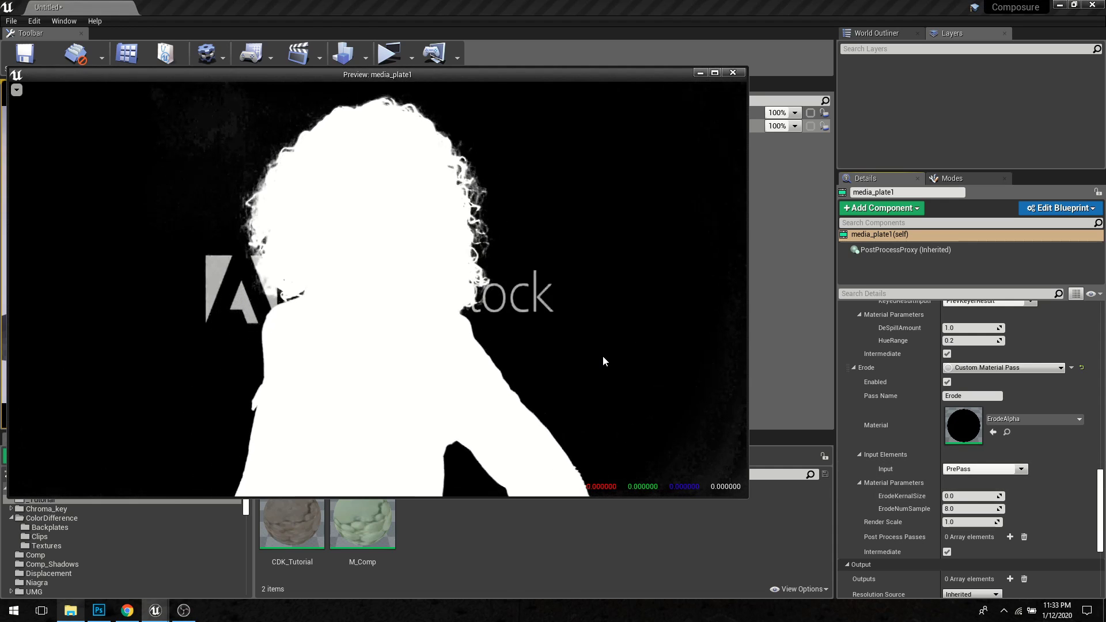
pyautogui.press('a')
# Step: Compare the keyed preview with the Despill pass disabled and enabled, leaving the pass enabled
pyautogui.scroll(1, 911, 483)
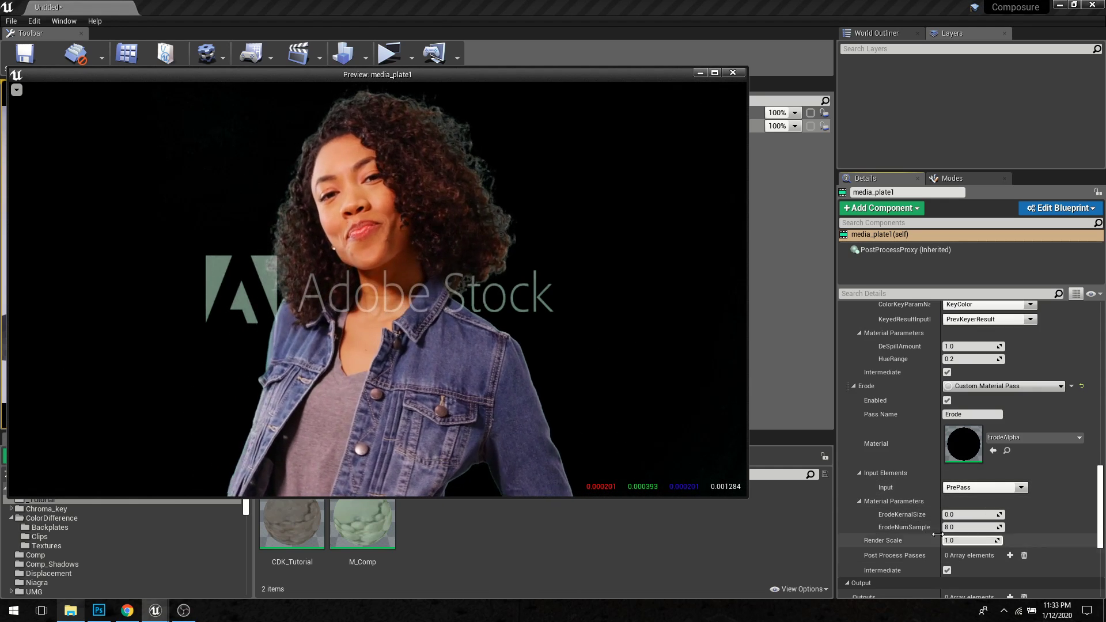
pyautogui.scroll(4, 935, 504)
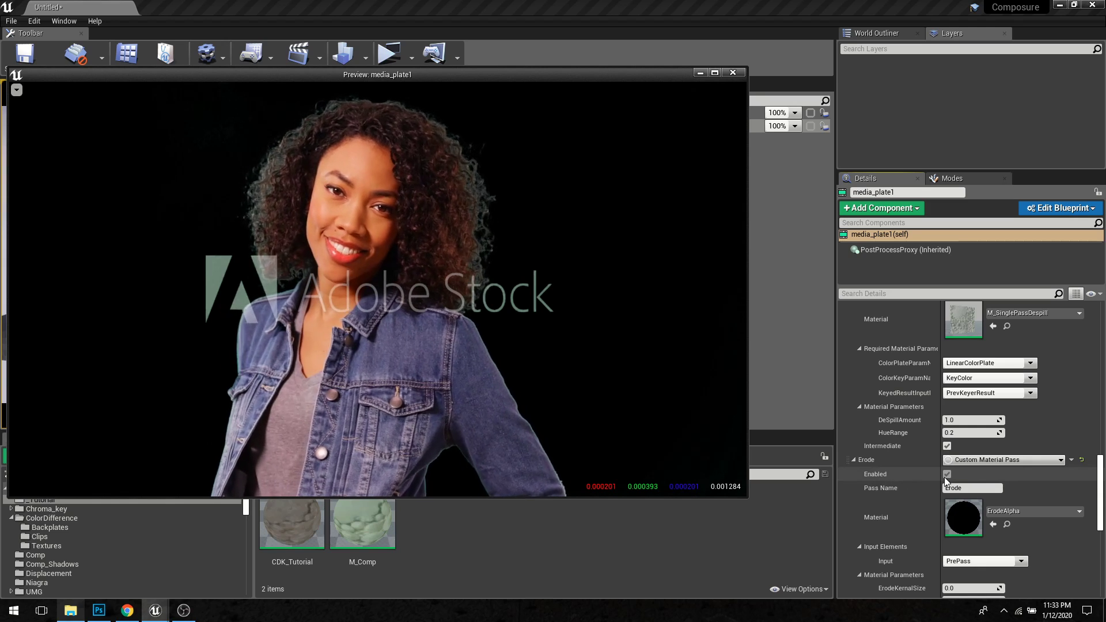
pyautogui.scroll(6, 939, 472)
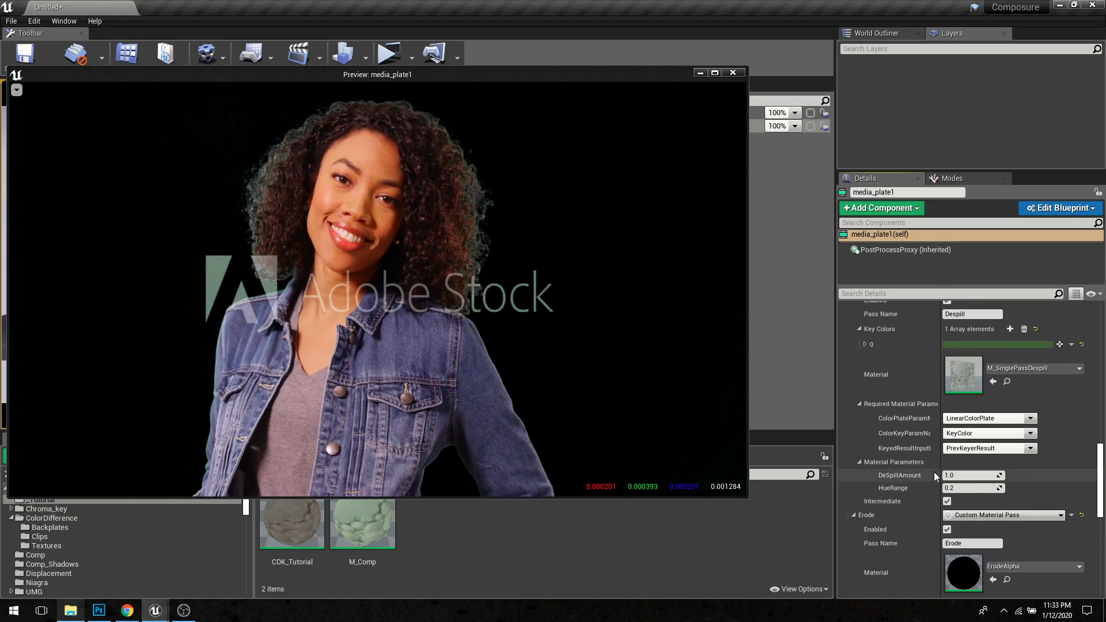
pyautogui.click(947, 355)
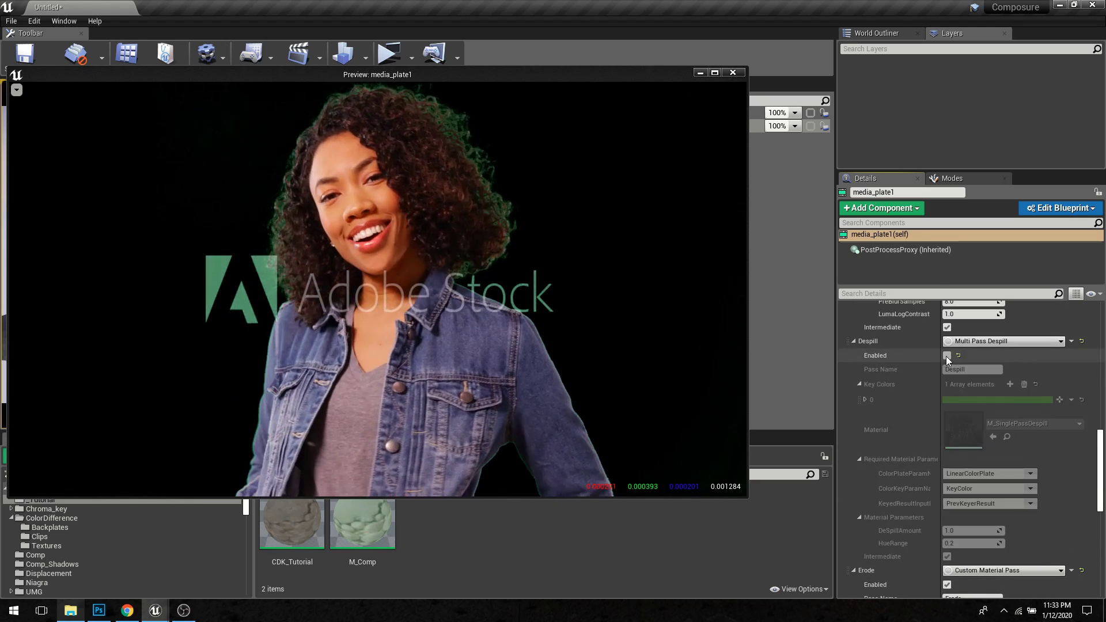
pyautogui.click(947, 356)
pyautogui.scroll(10, 939, 407)
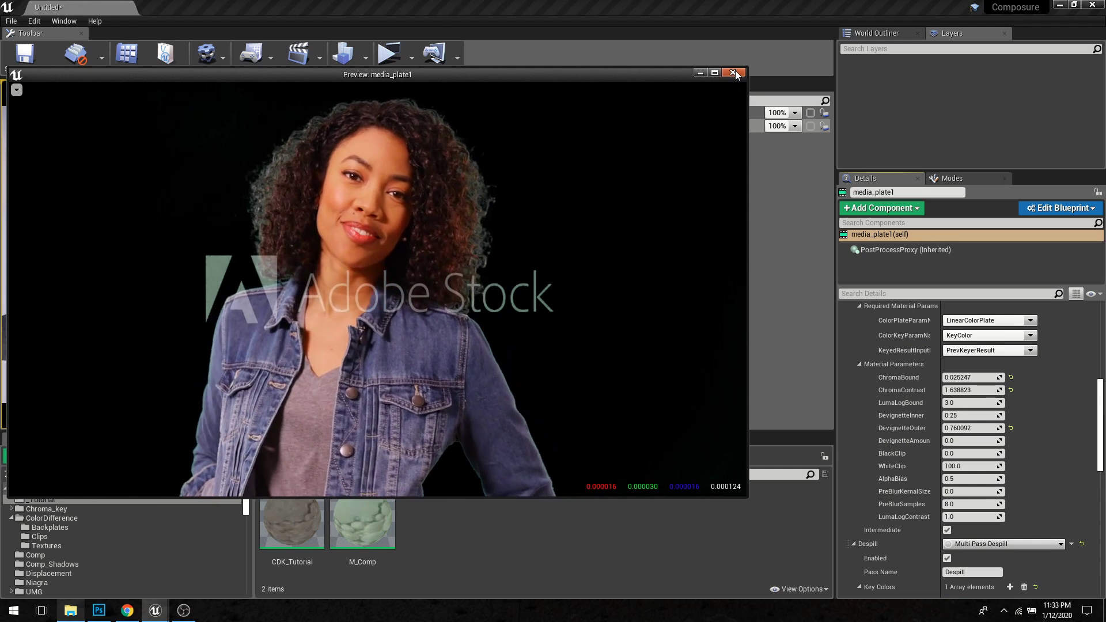
# Step: Close the floating preview window and select media_plate1 among the compositing elements
pyautogui.click(733, 72)
pyautogui.click(724, 184)
pyautogui.click(674, 132)
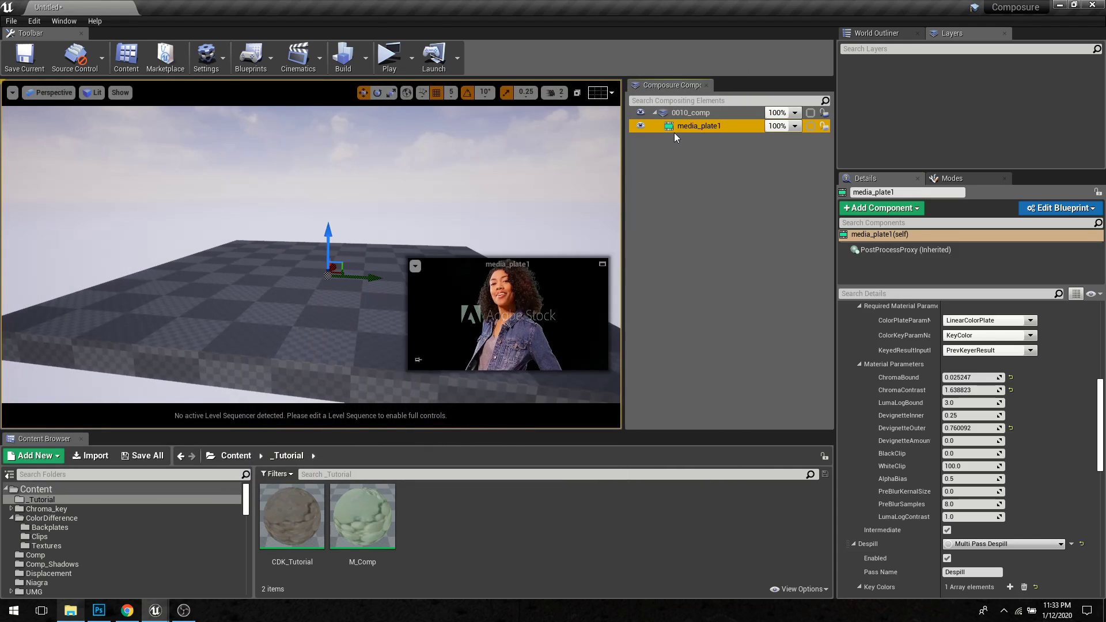
pyautogui.click(705, 185)
pyautogui.click(698, 126)
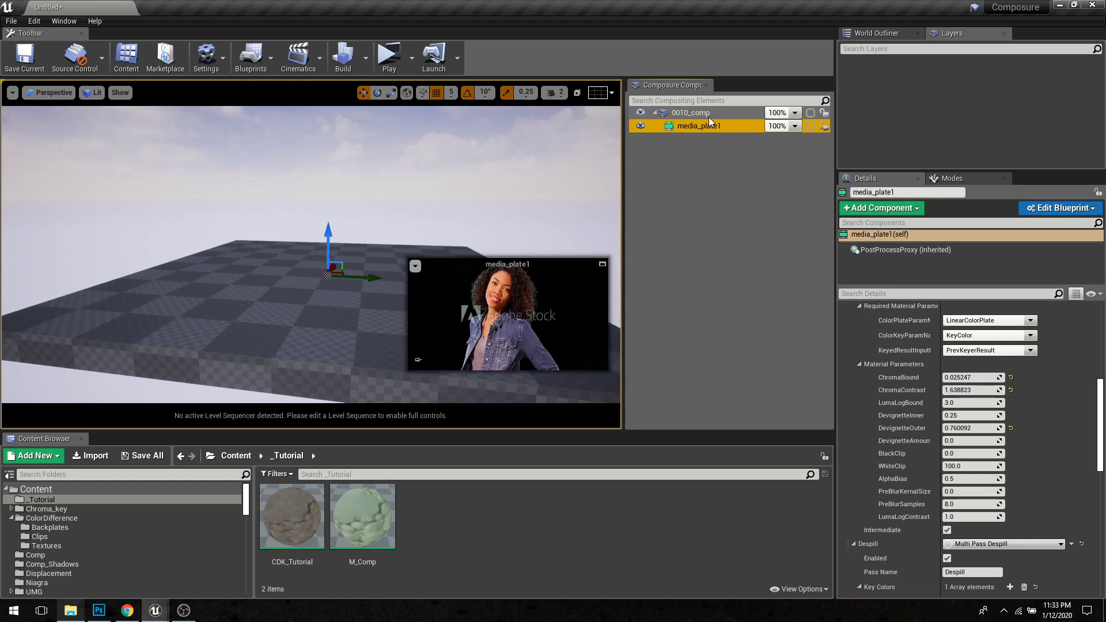
# Step: Add one transform pass to 0010_comp and expand its custom material settings
pyautogui.click(709, 116)
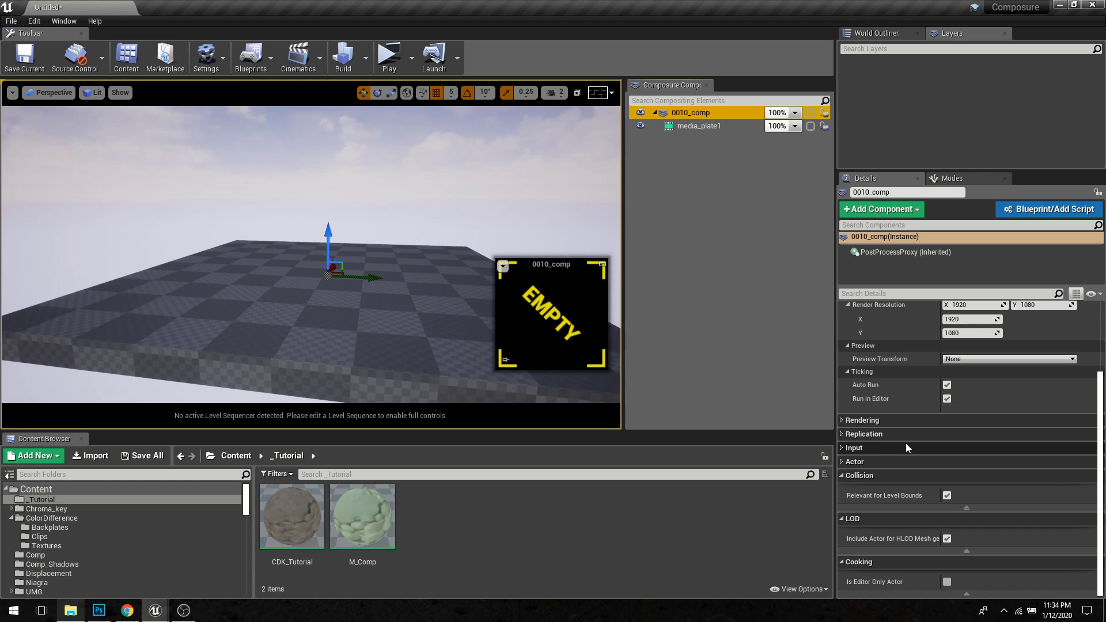
pyautogui.scroll(5, 873, 438)
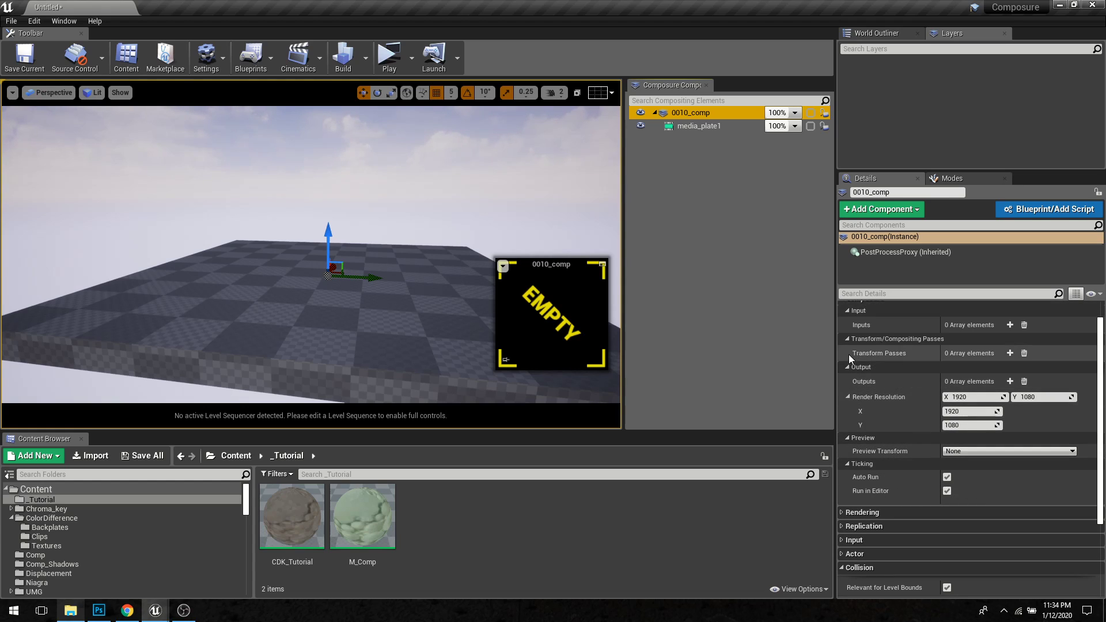
pyautogui.scroll(1, 907, 365)
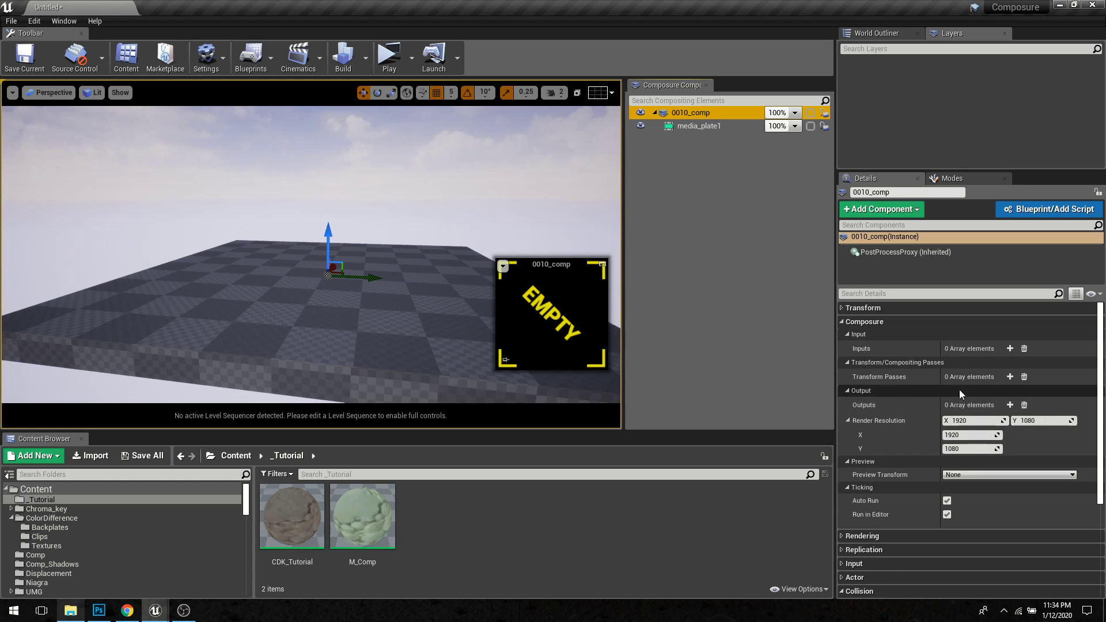
pyautogui.click(1011, 378)
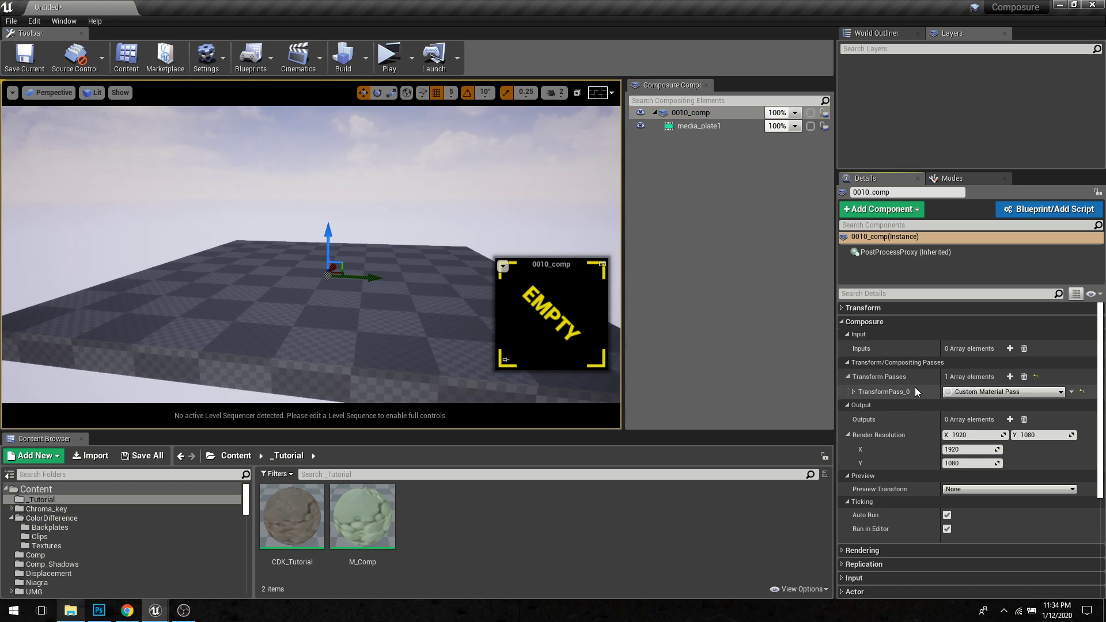
pyautogui.click(854, 392)
pyautogui.scroll(-1, 886, 441)
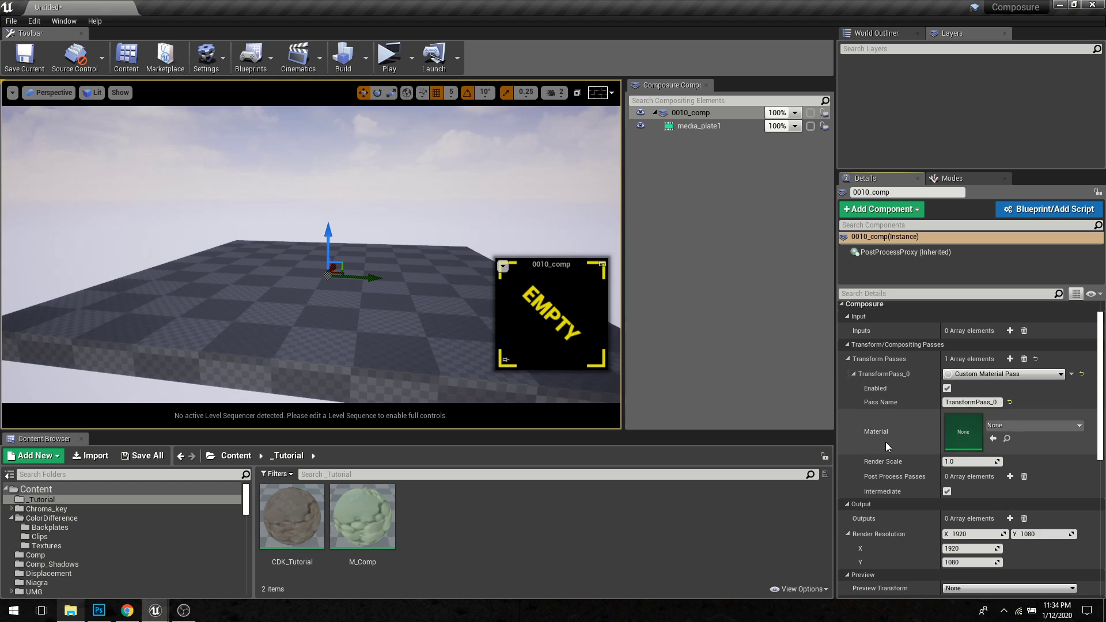
# Step: Create a new material named M_Comp_Tut in the _Tutorial folder
pyautogui.click(364, 525)
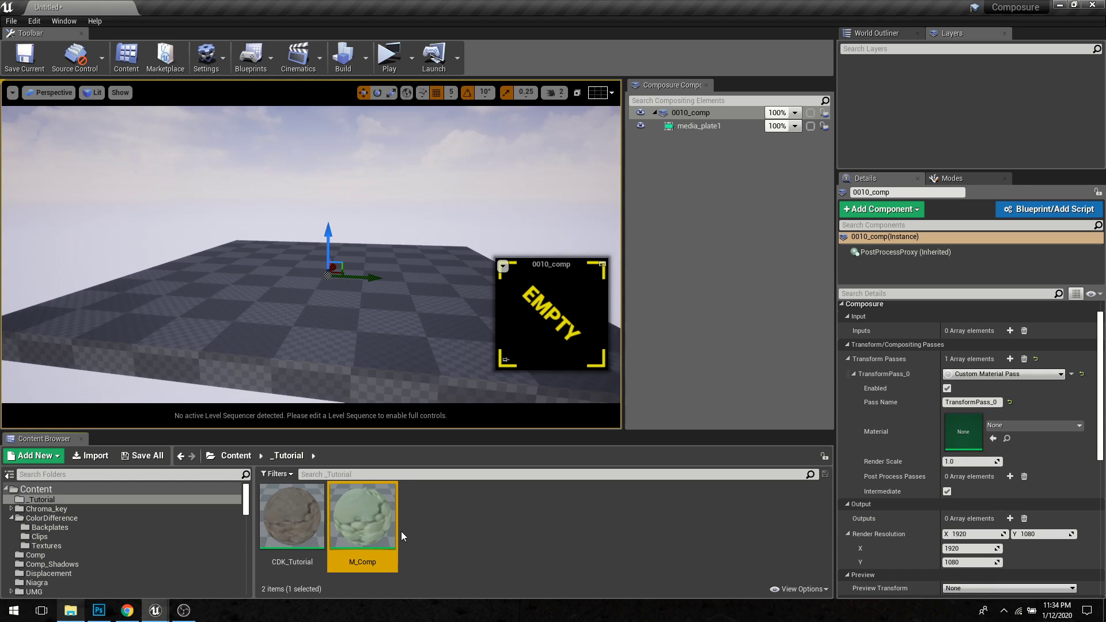
pyautogui.moveTo(454, 523); pyautogui.dragTo(441, 520, button='right')
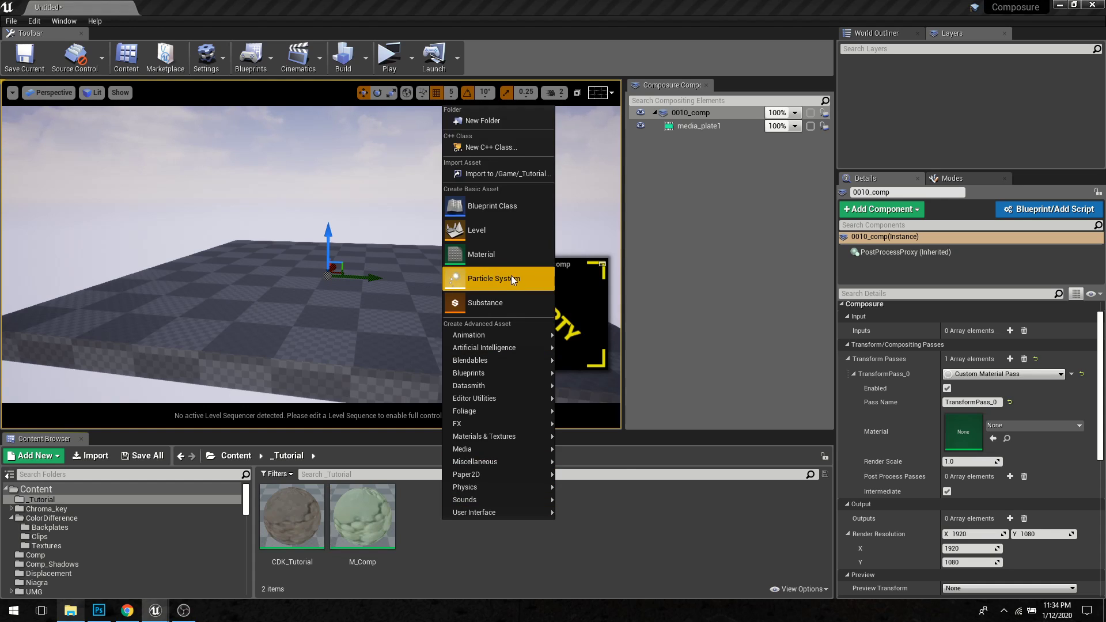
pyautogui.click(505, 254)
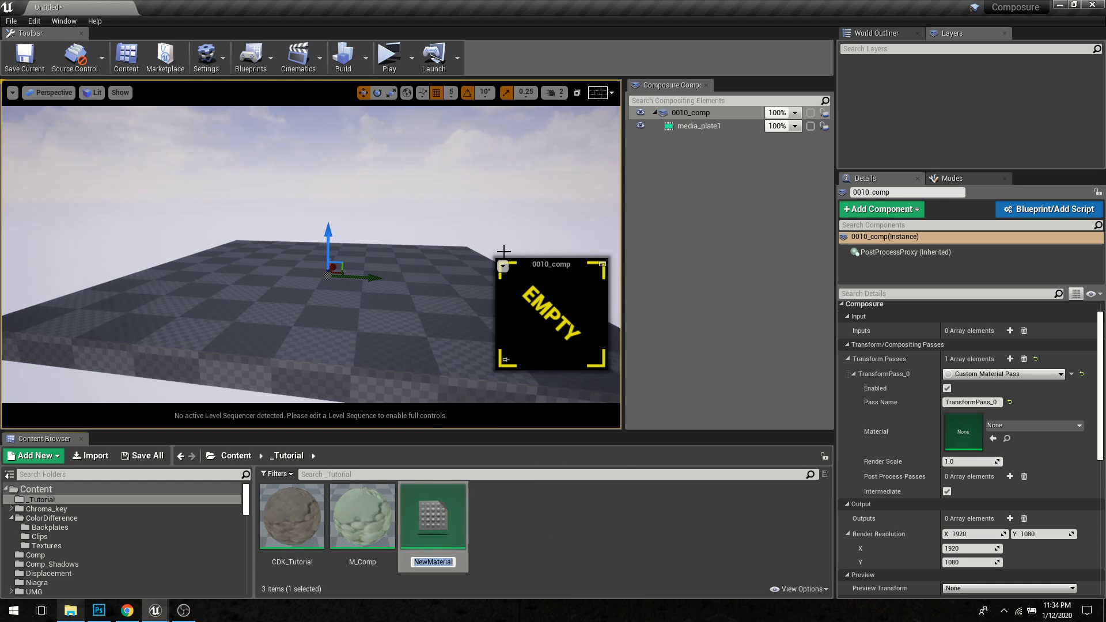
pyautogui.write('M_Comp_Tut')
pyautogui.press('Return')
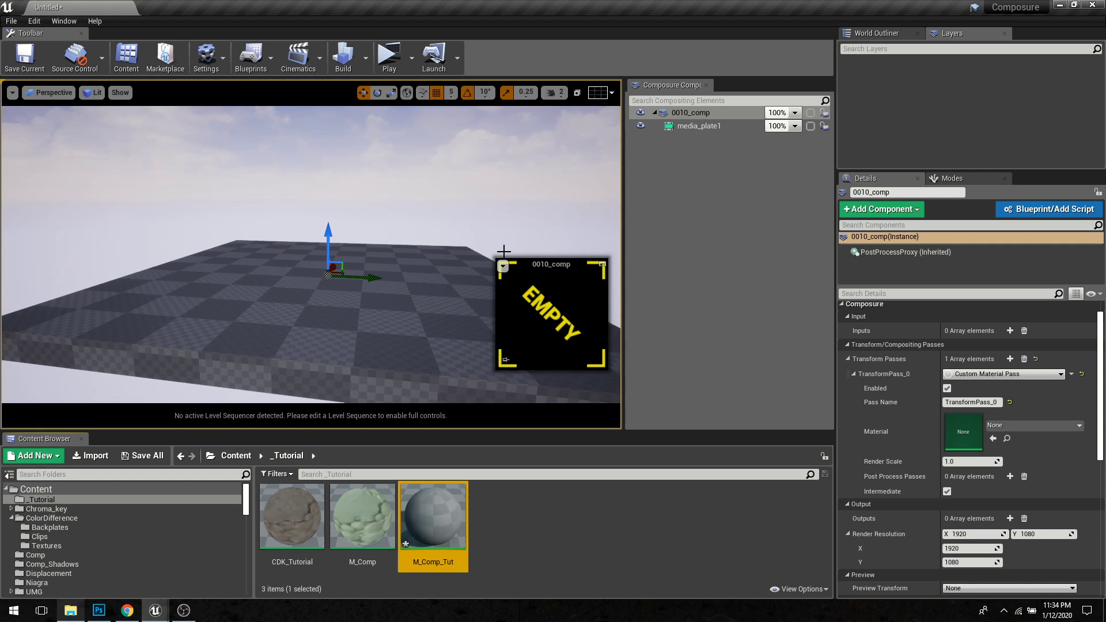
# Step: Open M_Comp_Tut for editing and set its Material Domain to Post Process
pyautogui.doubleClick(433, 516)
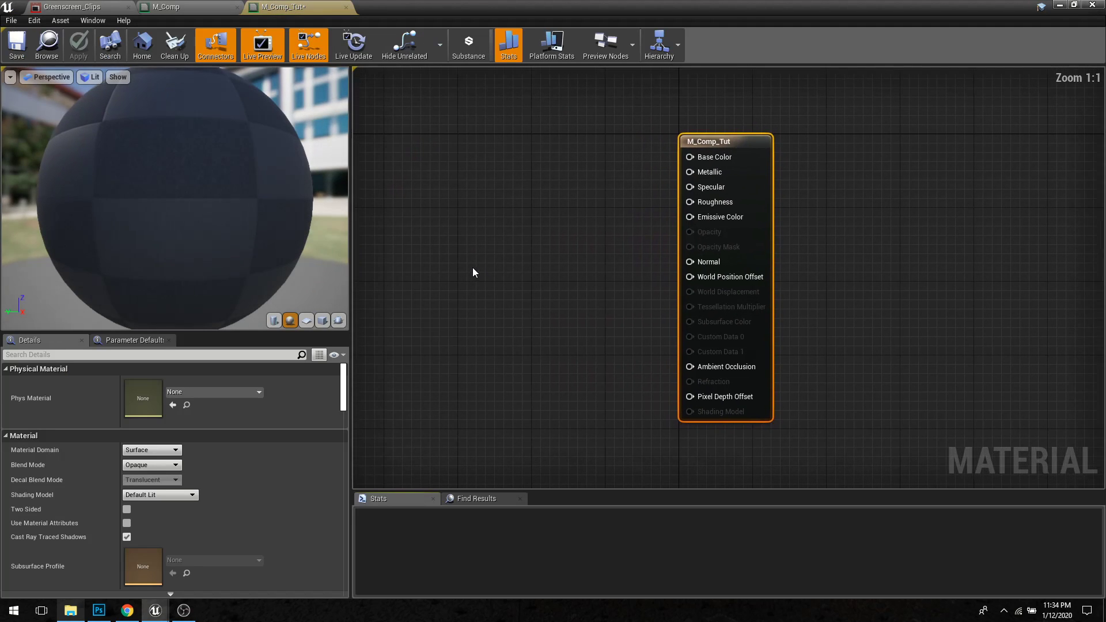
pyautogui.moveTo(446, 313); pyautogui.dragTo(533, 306, button='right')
pyautogui.click(496, 307)
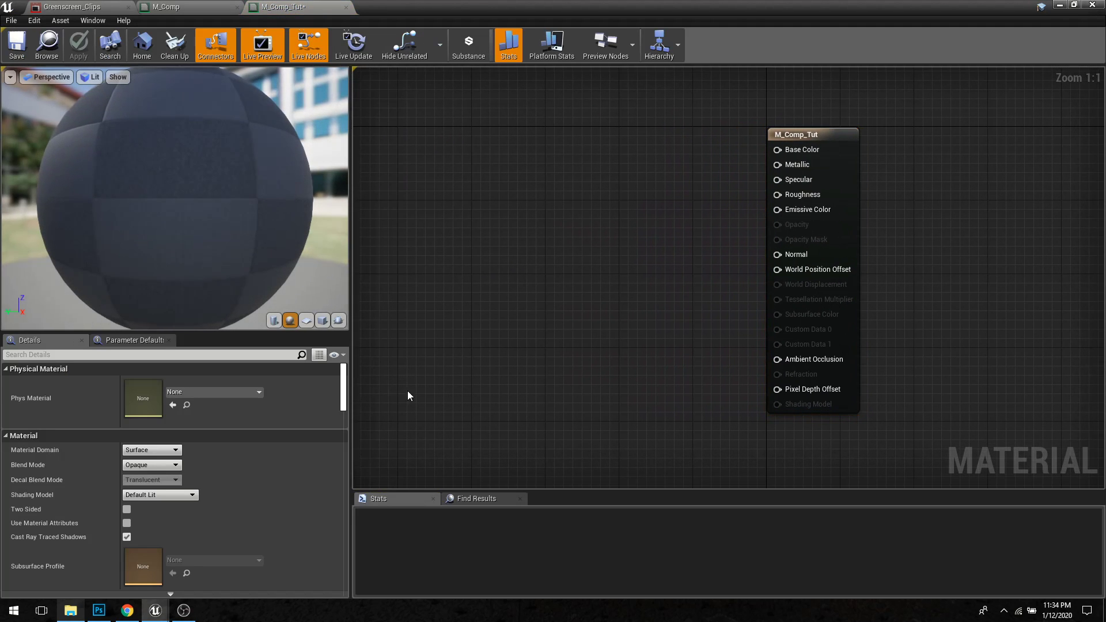
pyautogui.click(166, 453)
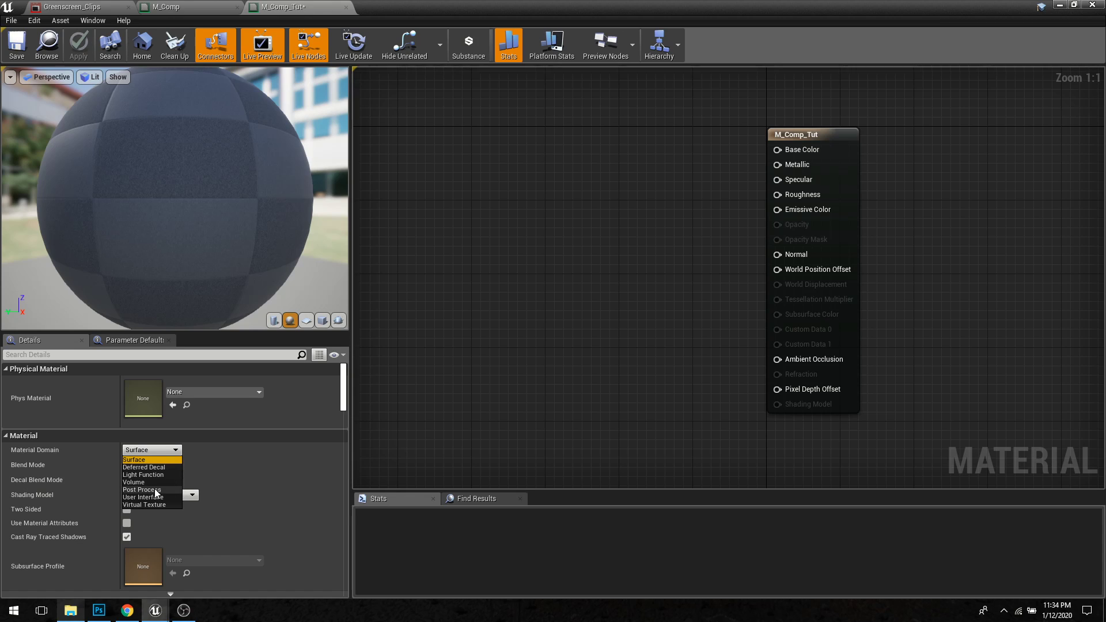
pyautogui.click(142, 490)
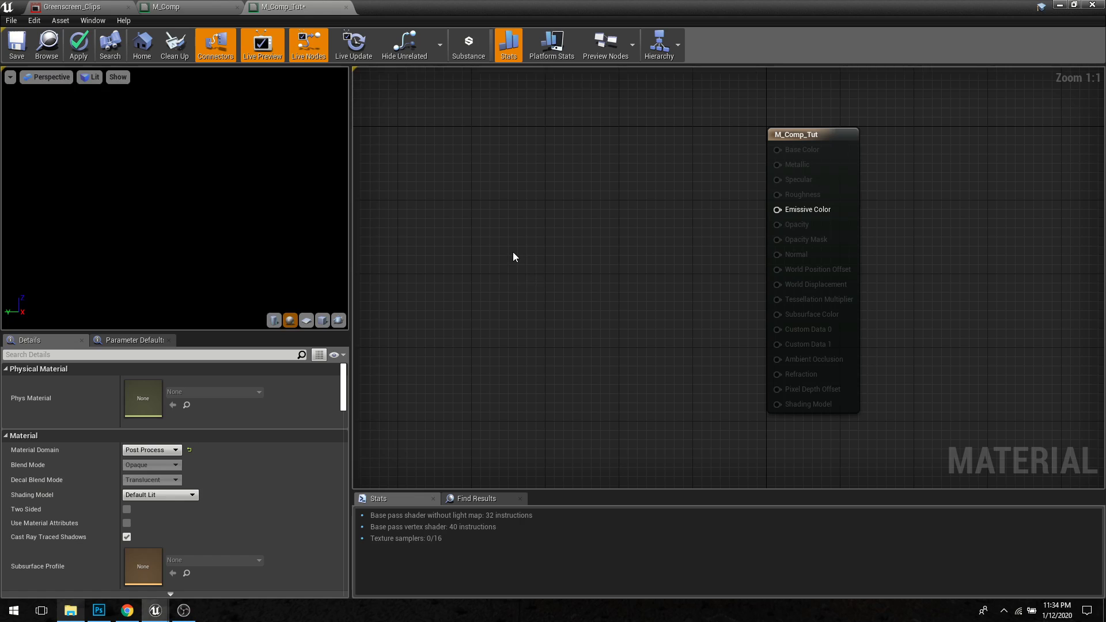
# Step: Find the alpha properties of M_Comp_Tut and enable Output Alpha under Post Process Material
pyautogui.moveTo(514, 257); pyautogui.dragTo(486, 248, button='right')
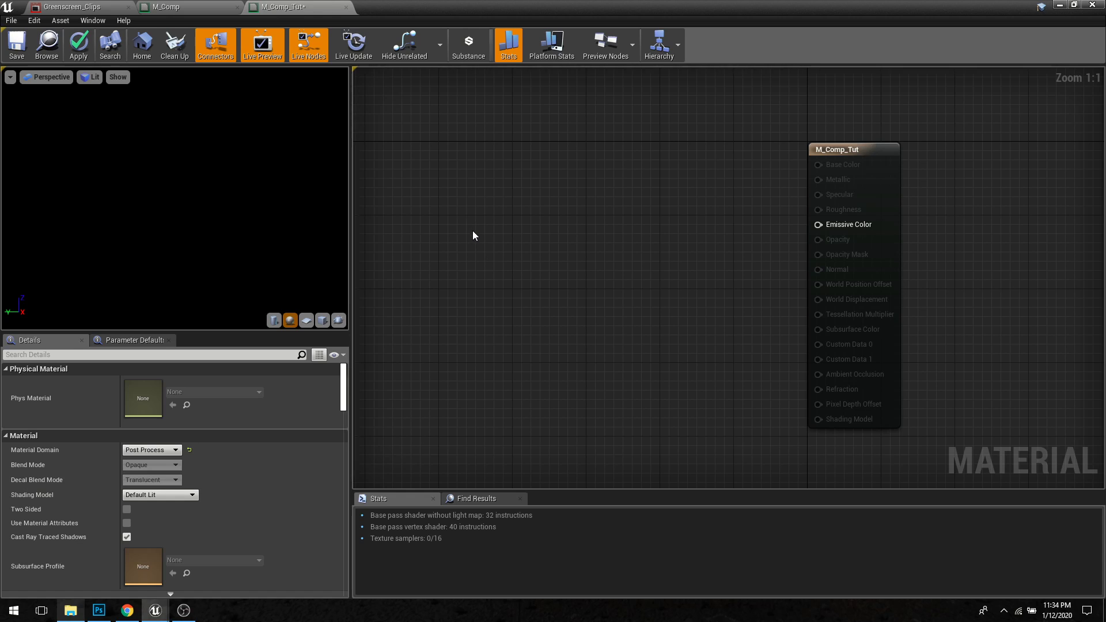
pyautogui.click(196, 355)
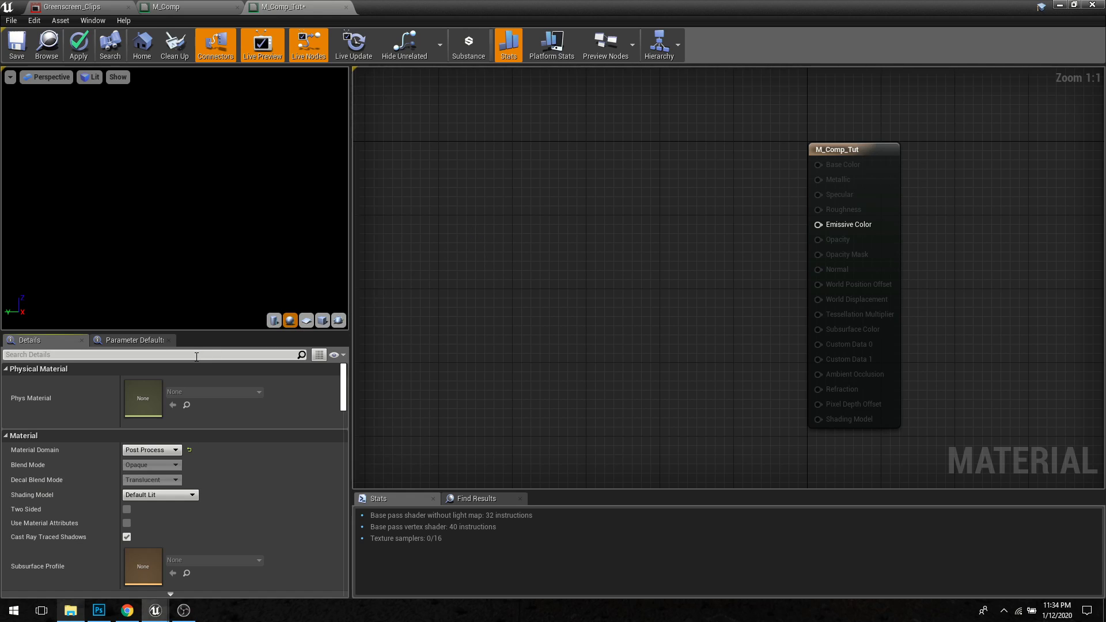
pyautogui.write('alpha')
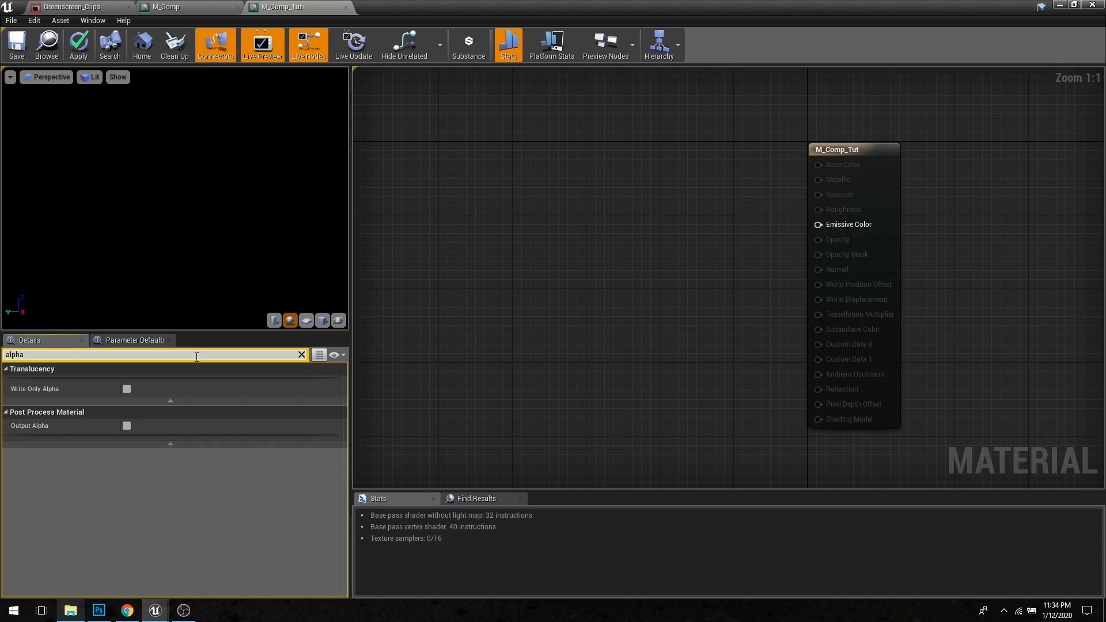
pyautogui.click(127, 426)
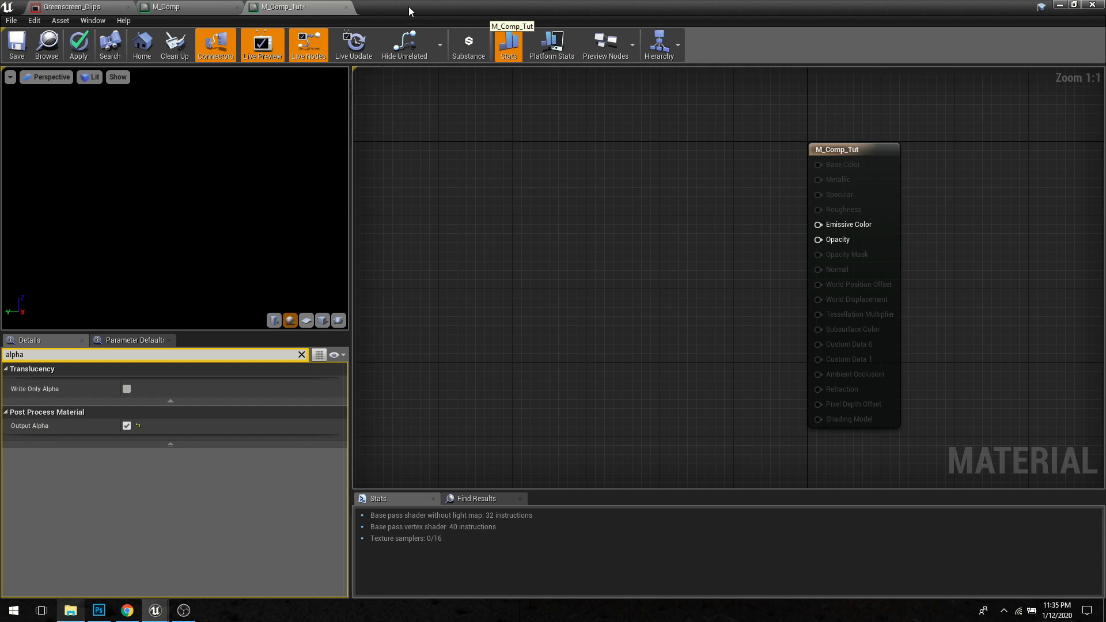
# Step: Check the project settings for alpha channel support in post processing and keep it at Linear color space only
pyautogui.moveTo(403, 19); pyautogui.dragTo(607, 92)
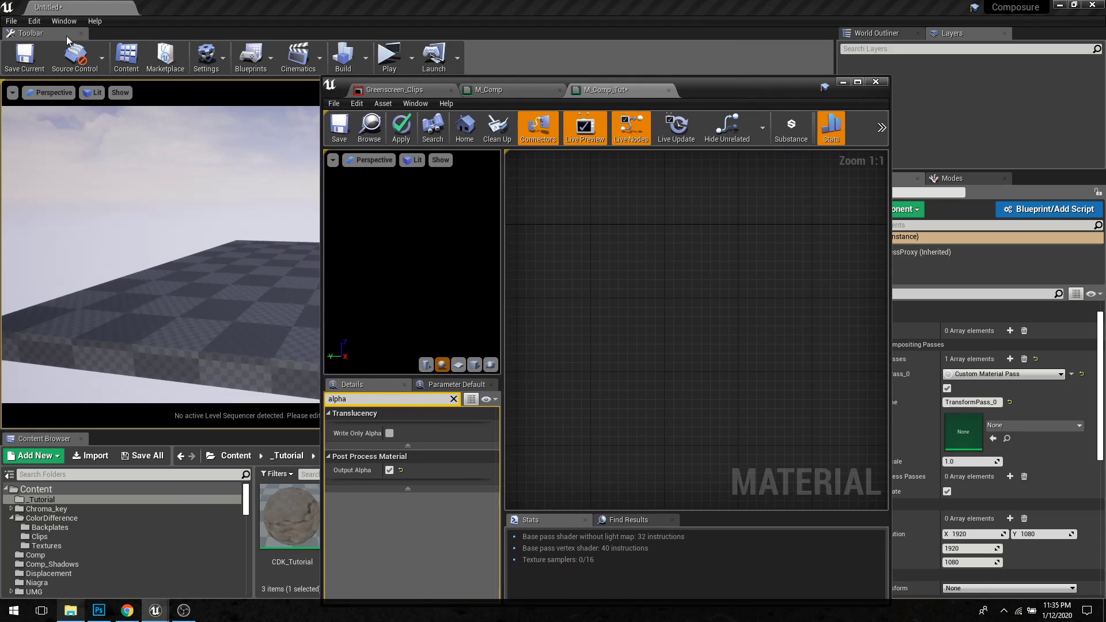
pyautogui.click(35, 21)
pyautogui.click(71, 185)
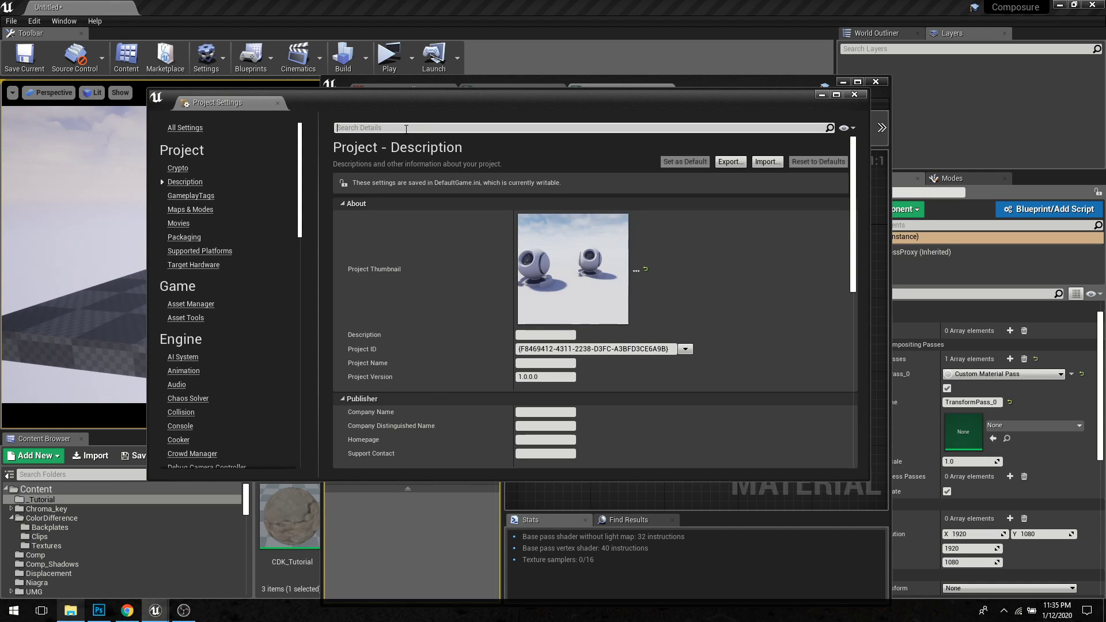
pyautogui.write('alpha')
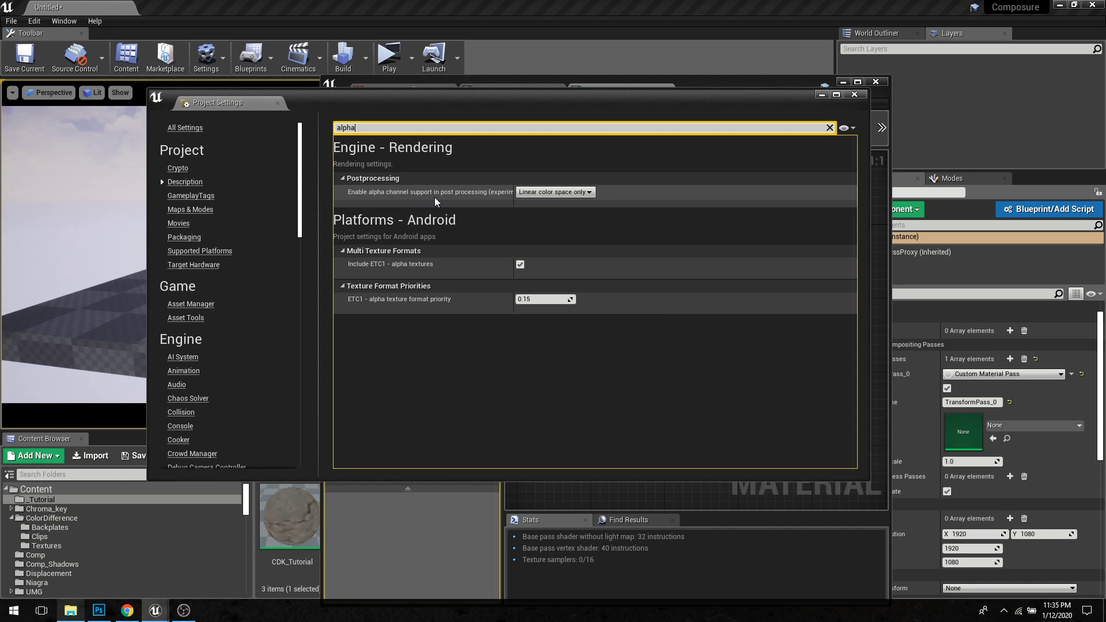
pyautogui.click(581, 193)
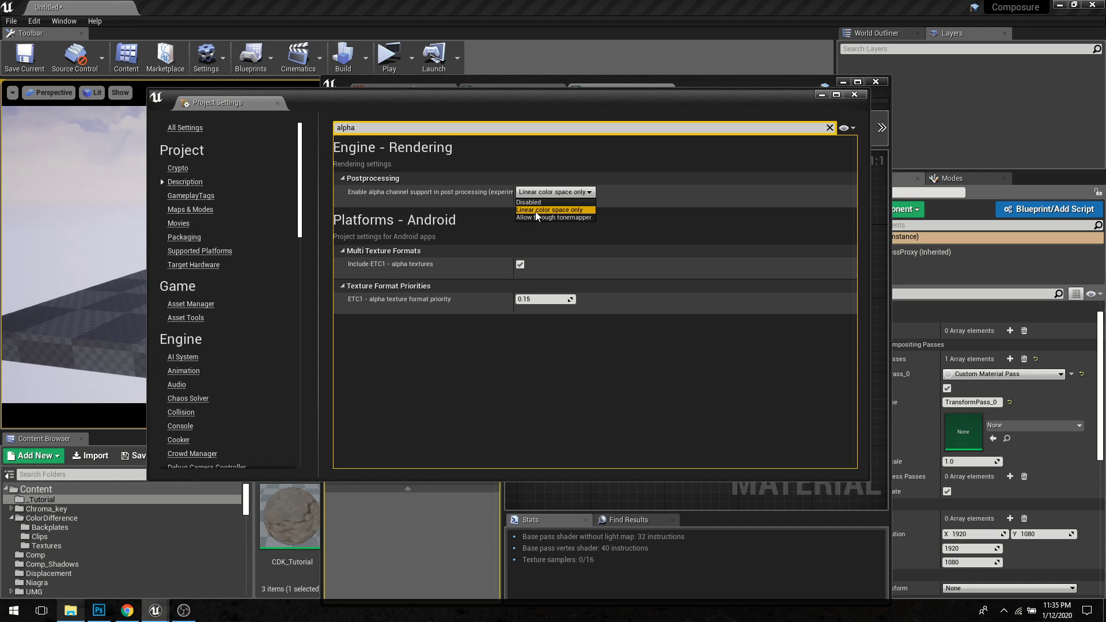
pyautogui.click(623, 213)
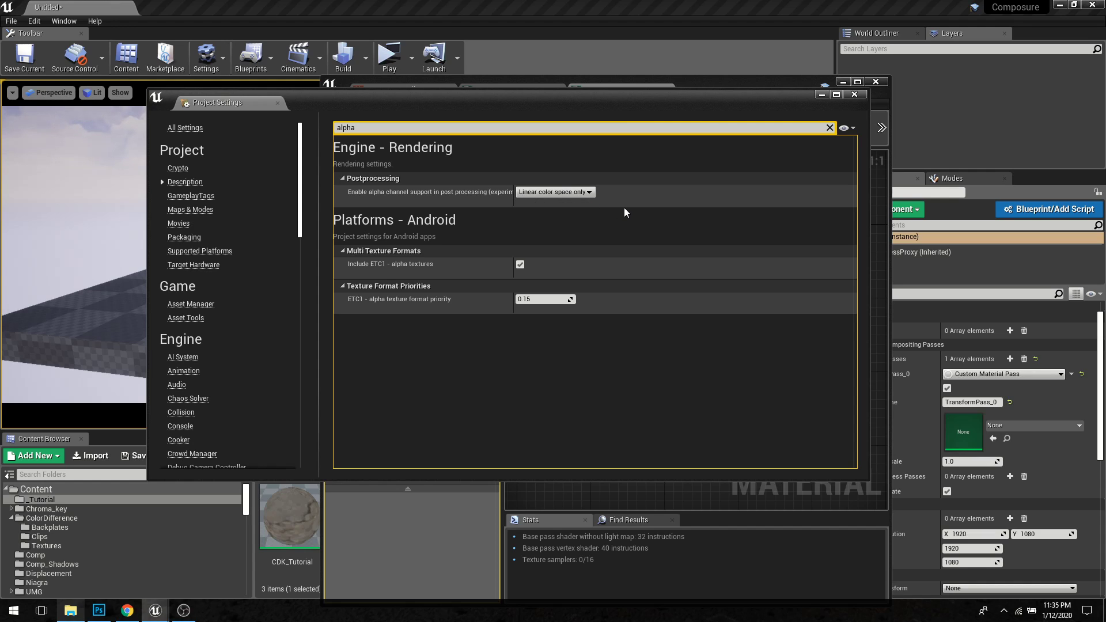
pyautogui.click(859, 95)
# Step: Clear the alpha filter from the material's details and maximize the M_Comp_Tut editor window
pyautogui.scroll(-3, 765, 317)
pyautogui.moveTo(765, 316); pyautogui.dragTo(624, 259, button='right')
pyautogui.moveTo(645, 305); pyautogui.dragTo(679, 331, button='right')
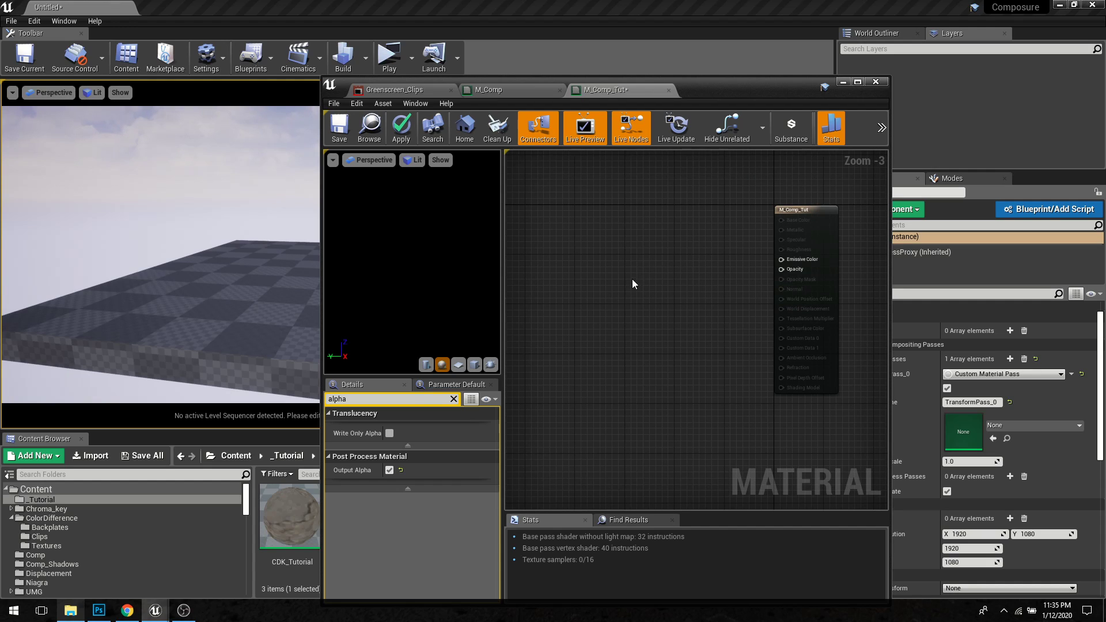
pyautogui.moveTo(692, 304); pyautogui.dragTo(650, 314, button='right')
pyautogui.click(454, 399)
pyautogui.doubleClick(721, 90)
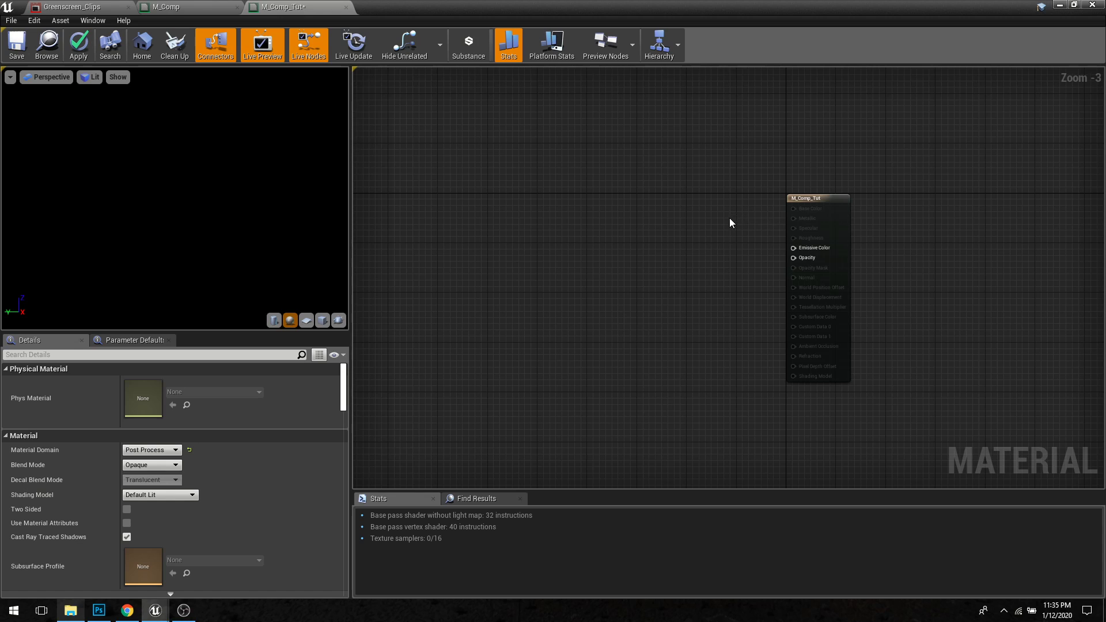
pyautogui.scroll(1, 709, 225)
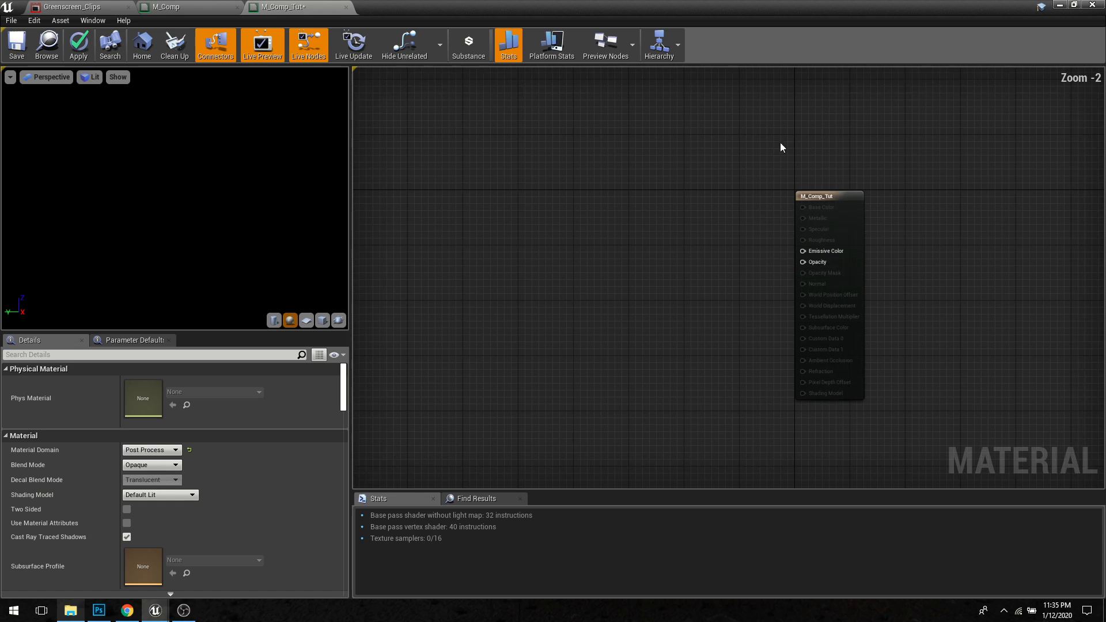
# Step: Return to the level editor and add a CG Layer element named BG under 0010_comp
pyautogui.click(1058, 5)
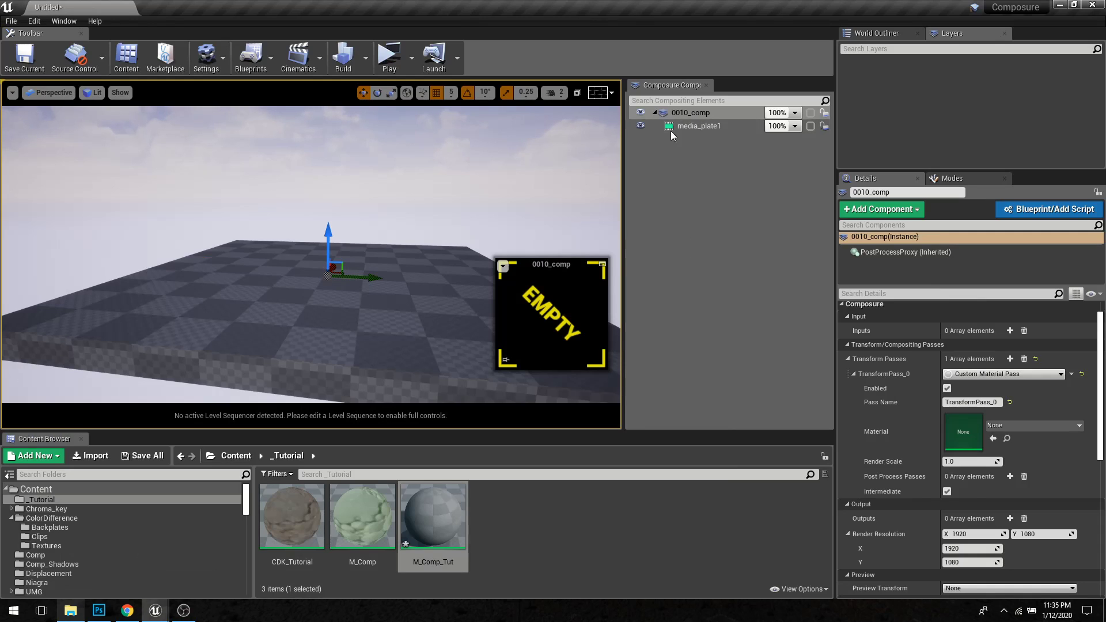
pyautogui.click(717, 113)
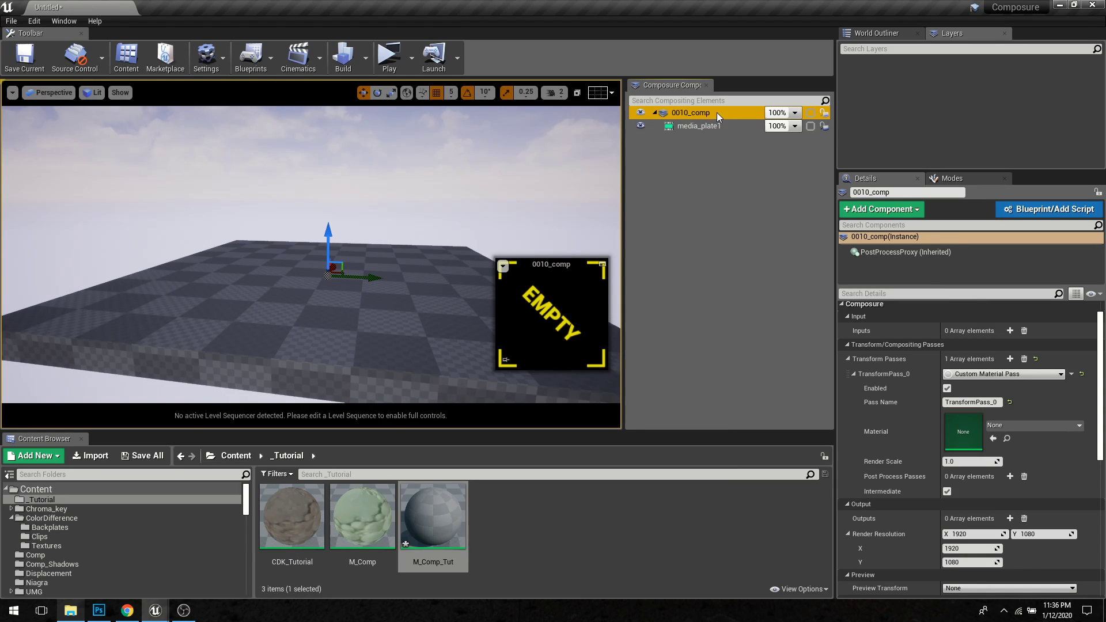
pyautogui.rightClick(717, 112)
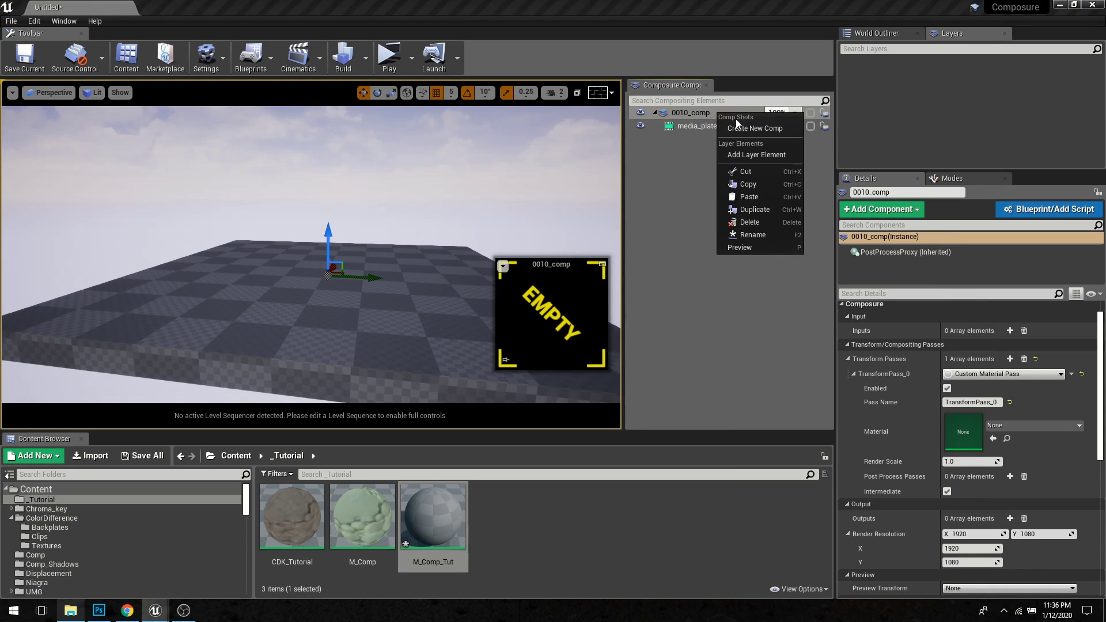
pyautogui.click(745, 154)
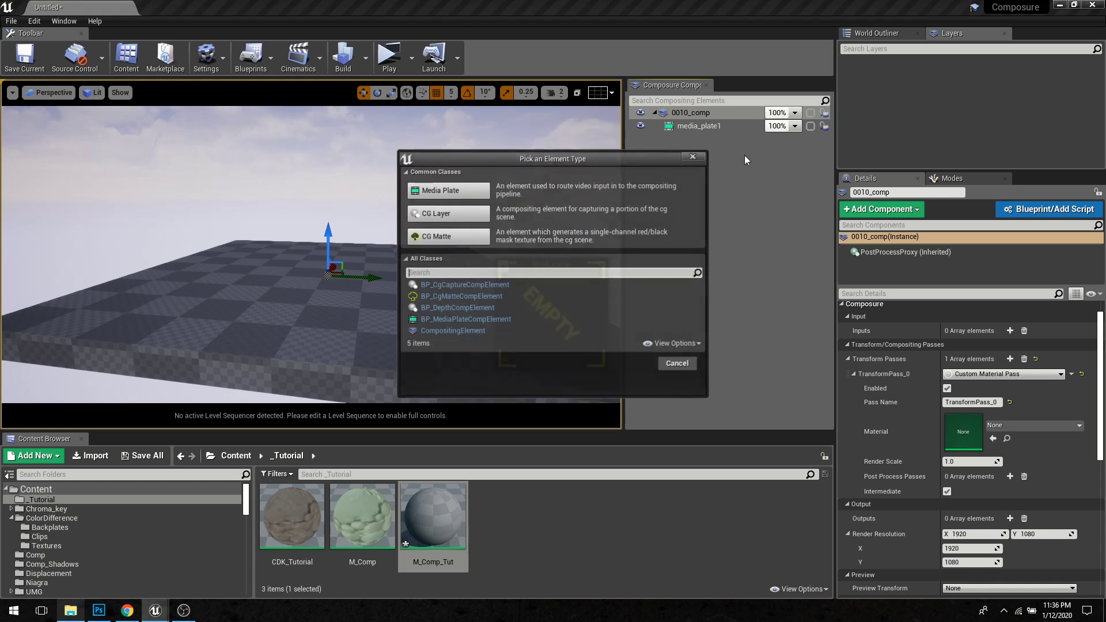
pyautogui.click(441, 215)
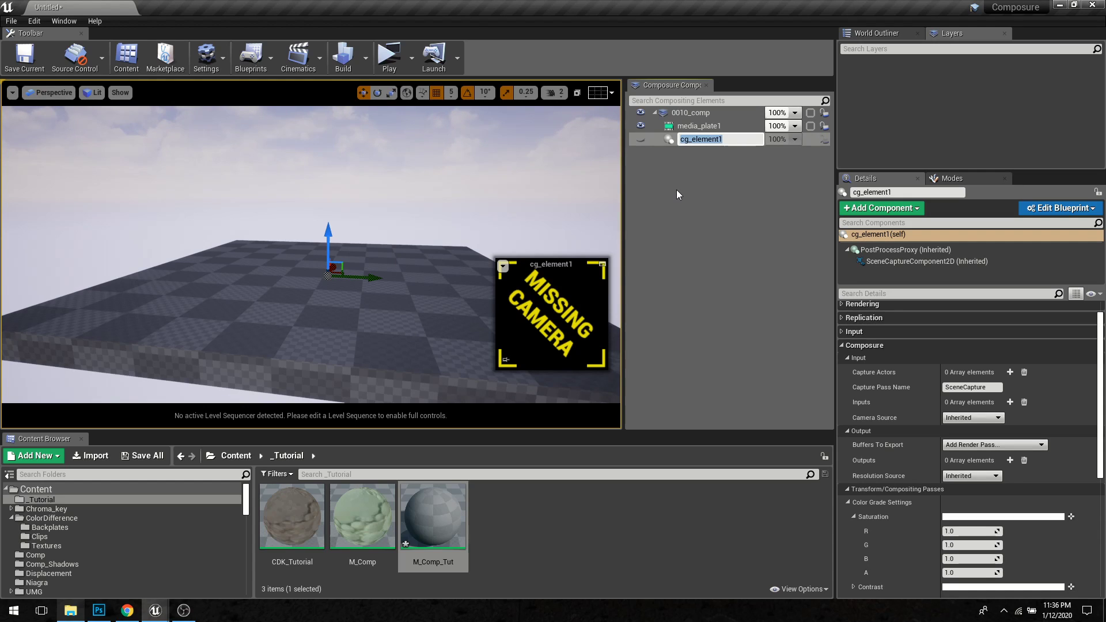
pyautogui.write('BG')
pyautogui.press('Return')
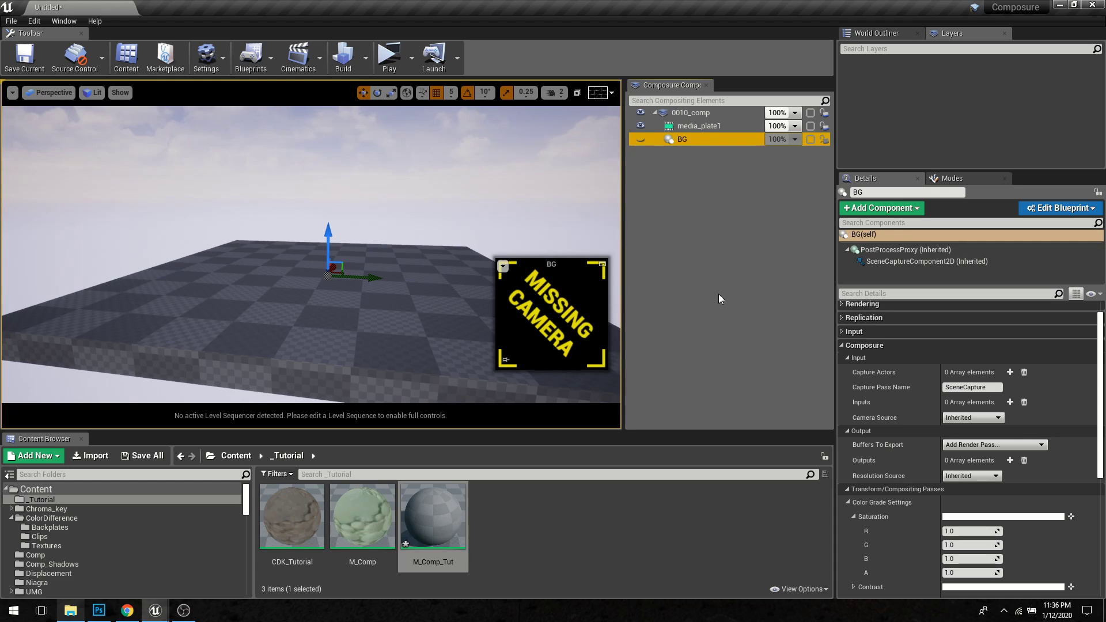
# Step: Create a CineCameraActor at the current viewport view
pyautogui.click(943, 181)
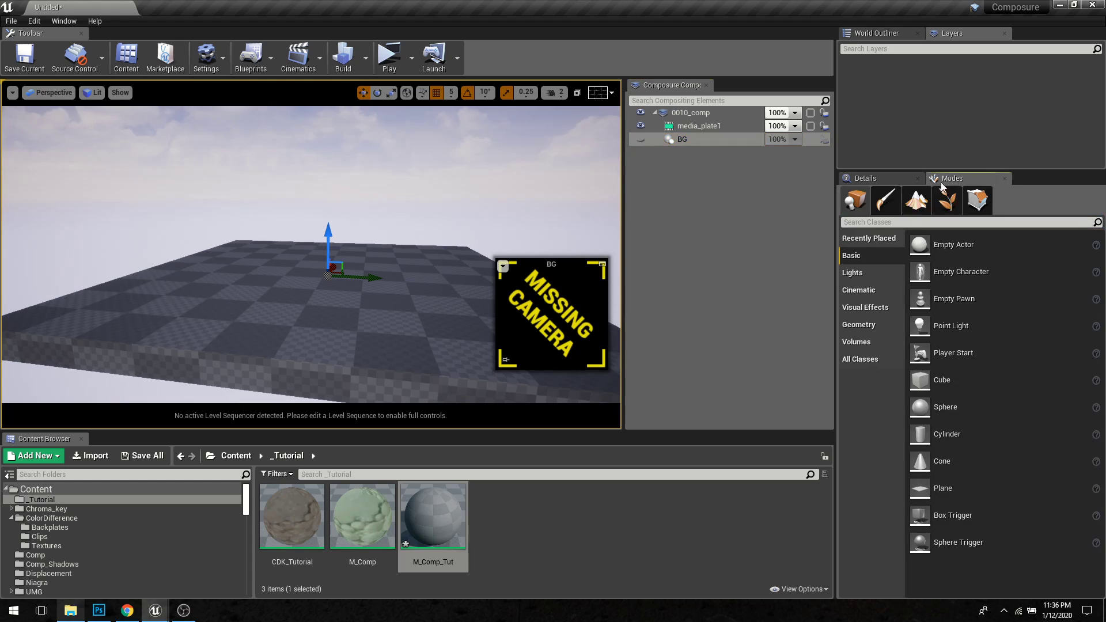
pyautogui.click(12, 93)
pyautogui.moveTo(59, 290)
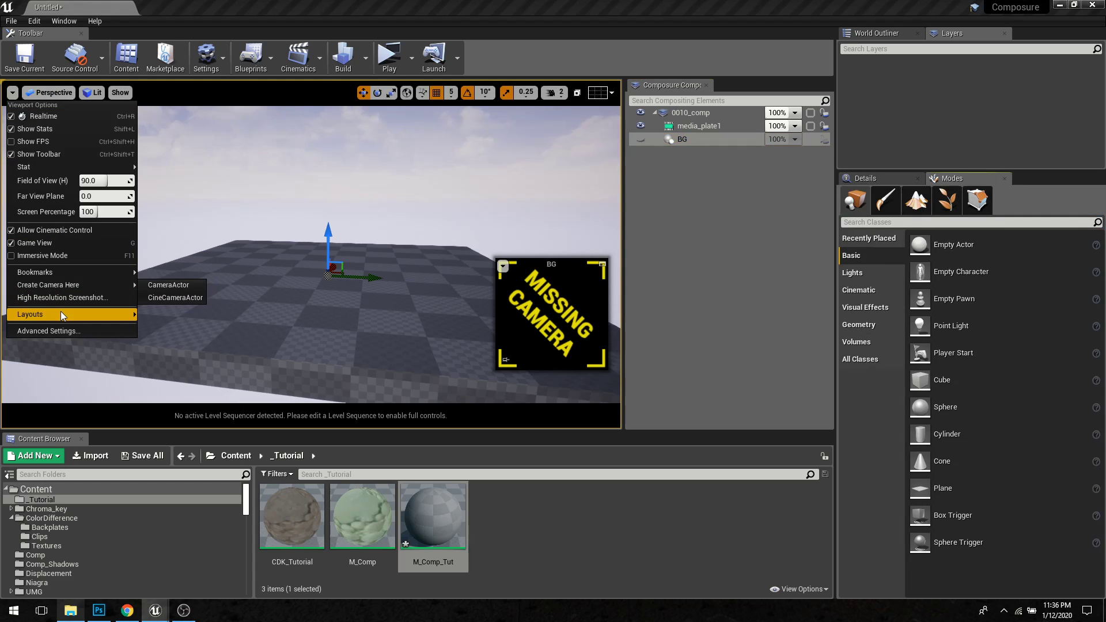
pyautogui.click(176, 298)
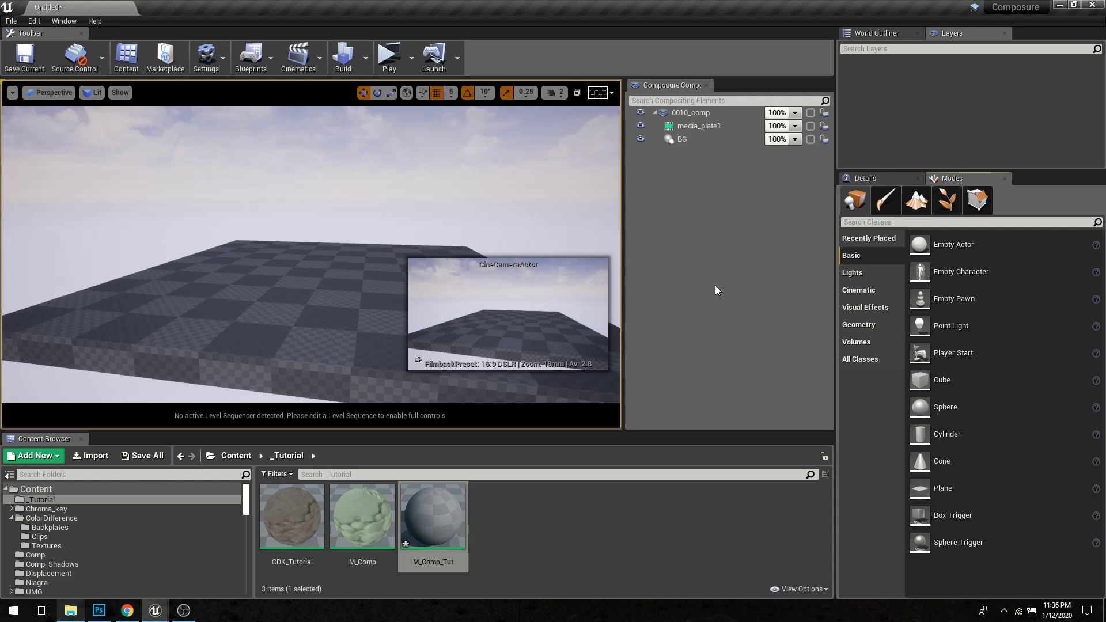
# Step: Review the BG element's details and set 0010_comp's Target Camera Actor to CineCameraActor
pyautogui.click(689, 137)
pyautogui.click(865, 178)
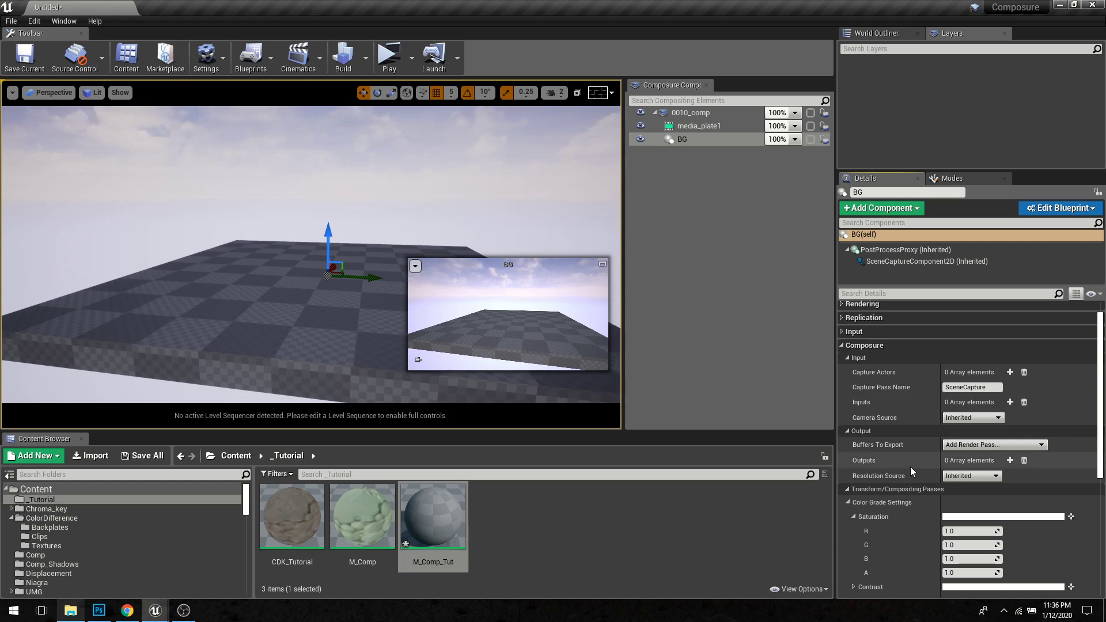
pyautogui.scroll(1, 924, 431)
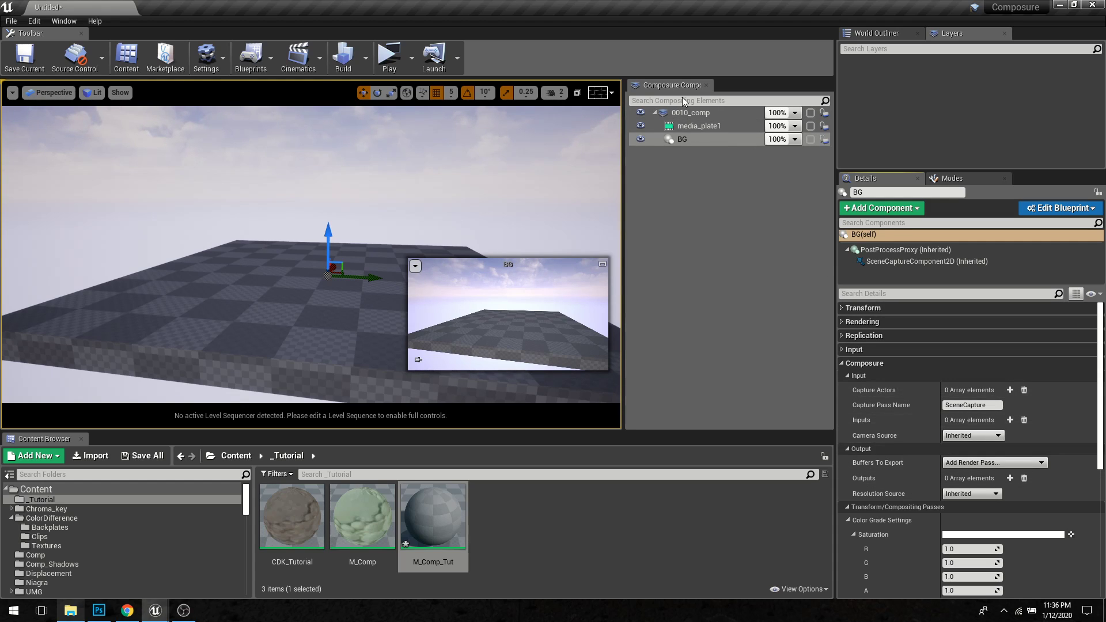
pyautogui.click(699, 114)
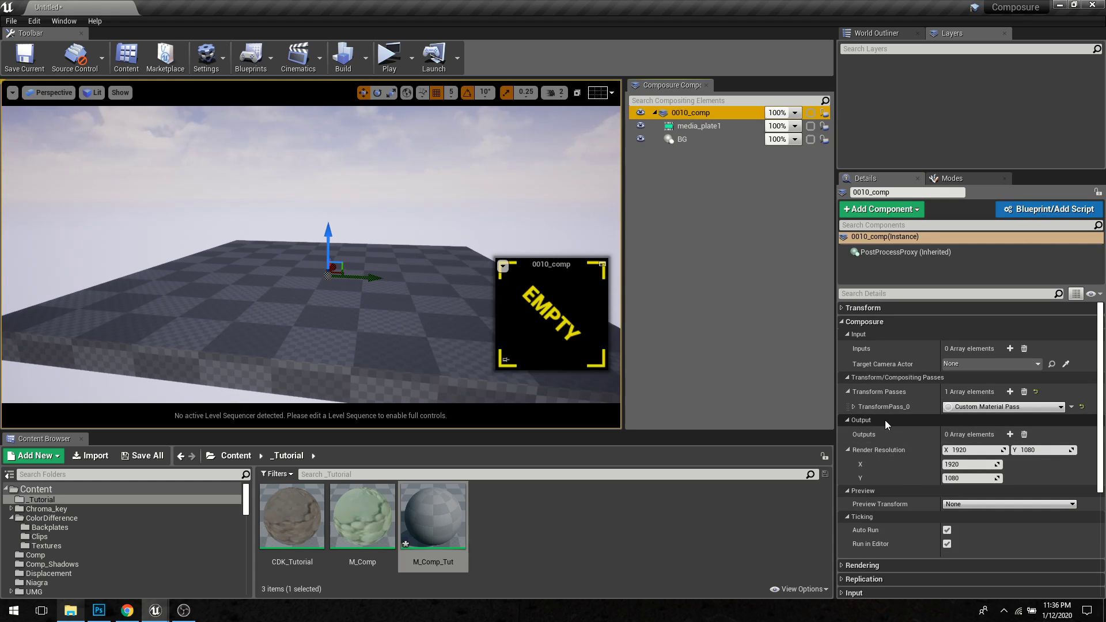
pyautogui.click(972, 363)
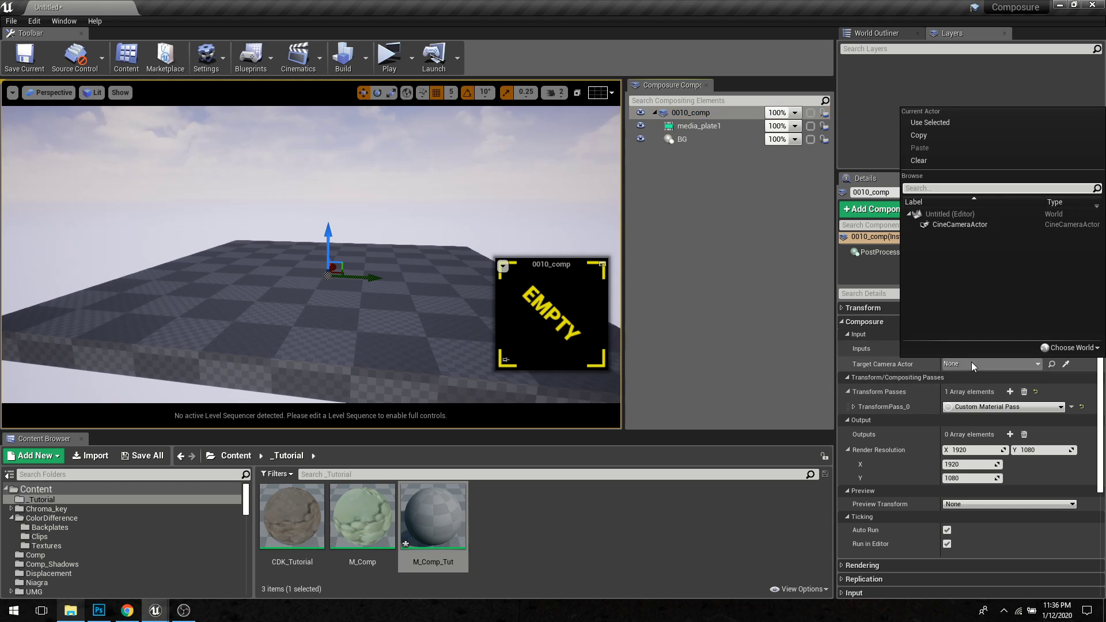
pyautogui.click(944, 226)
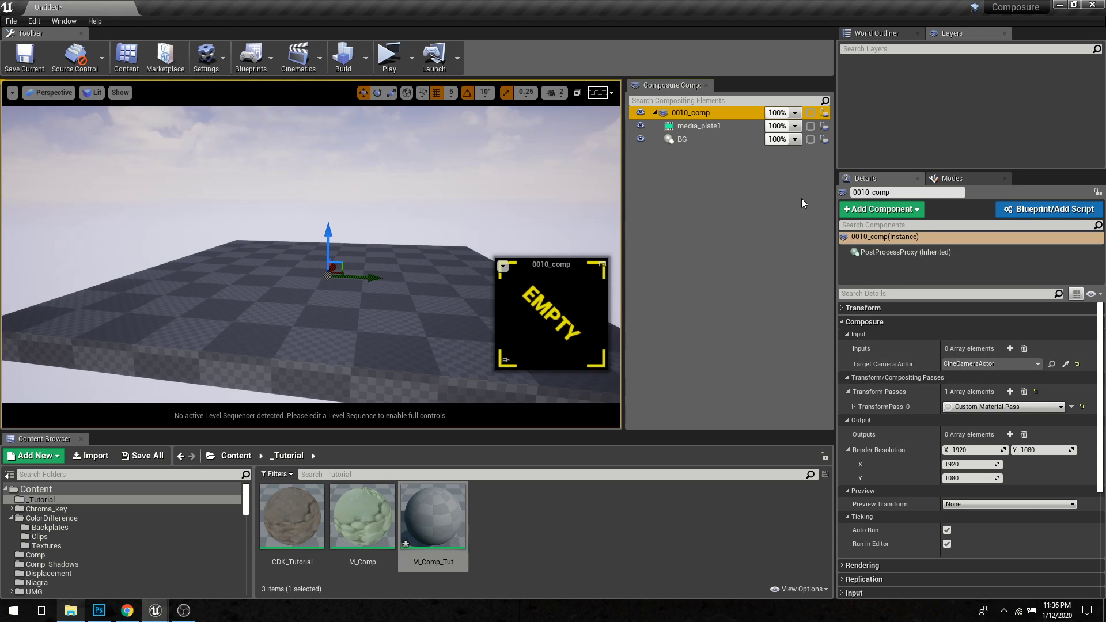
# Step: With BG previewed, look through the CineCameraActor and reframe it to see the checkered floor at an angle, then deselect the elements
pyautogui.click(700, 140)
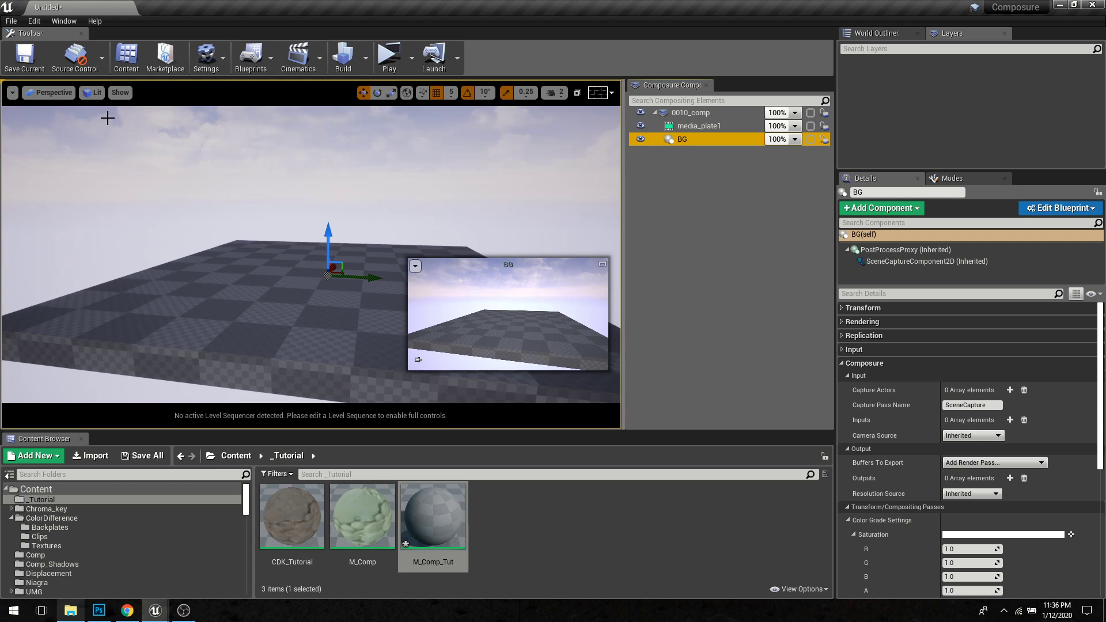
pyautogui.click(50, 92)
pyautogui.click(77, 223)
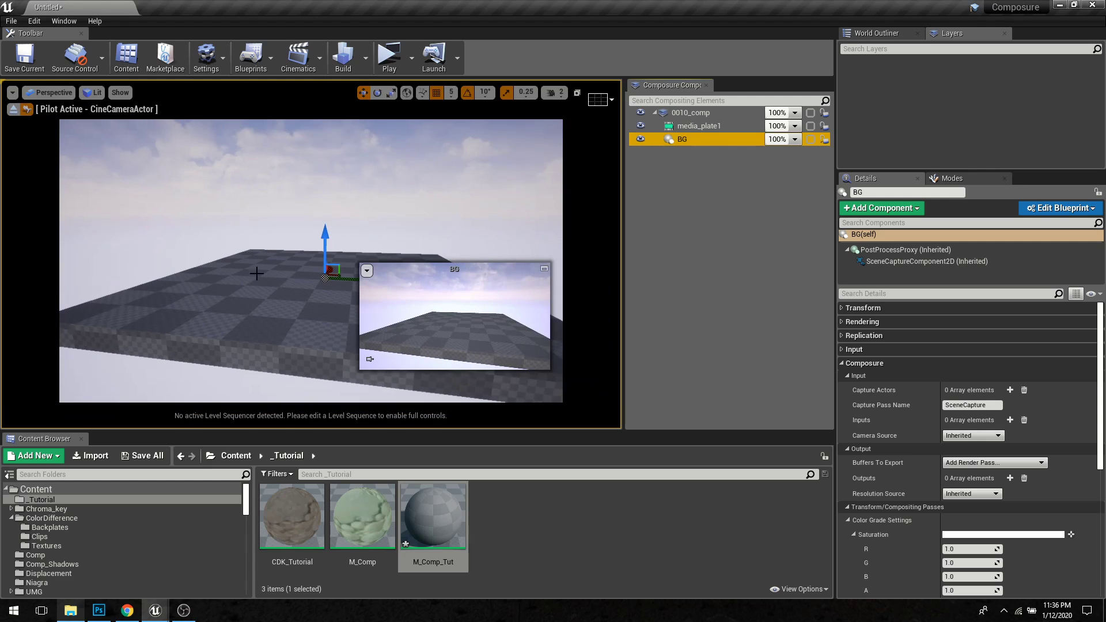
pyautogui.moveTo(312, 230); pyautogui.dragTo(239, 267, button='right')
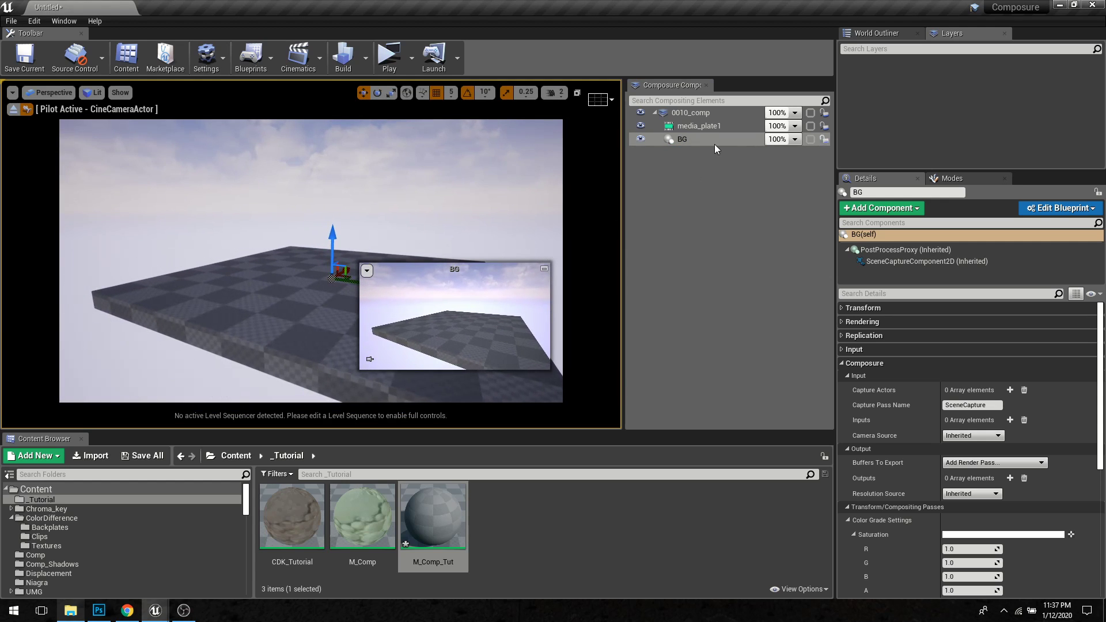
pyautogui.click(696, 124)
pyautogui.click(686, 141)
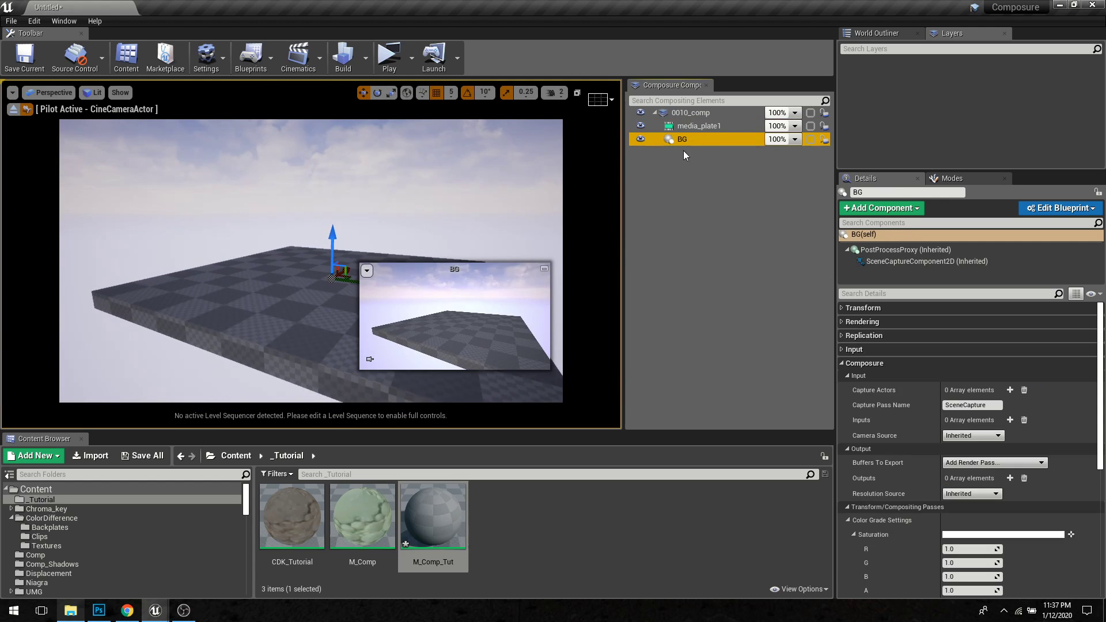
pyautogui.click(700, 181)
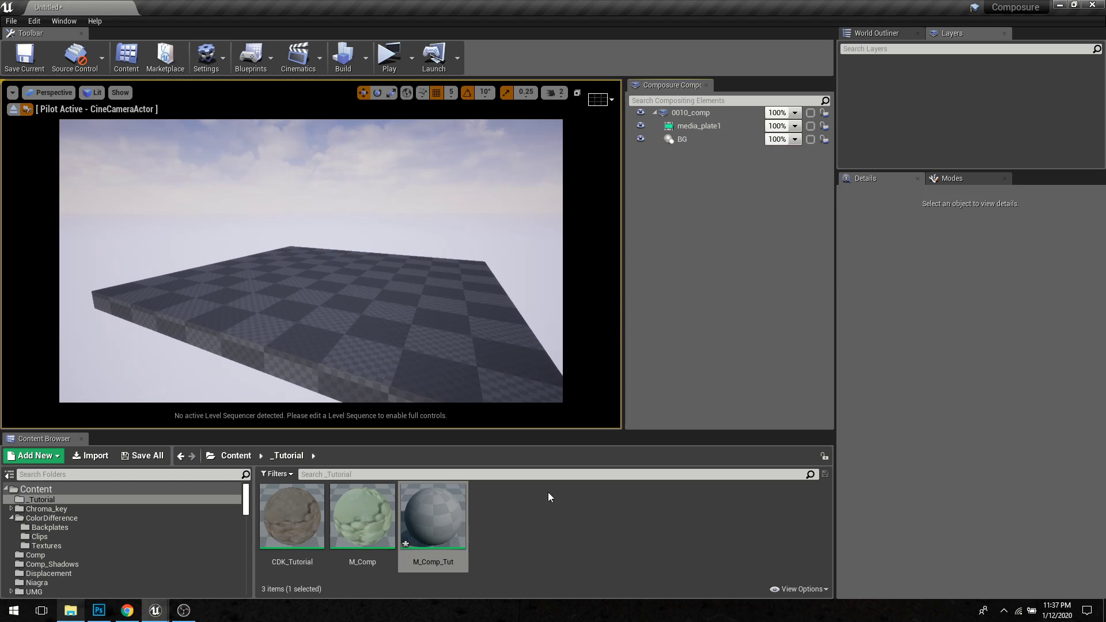
# Step: Open the M_Comp_Tut material from the _Tutorial folder for editing
pyautogui.click(451, 522)
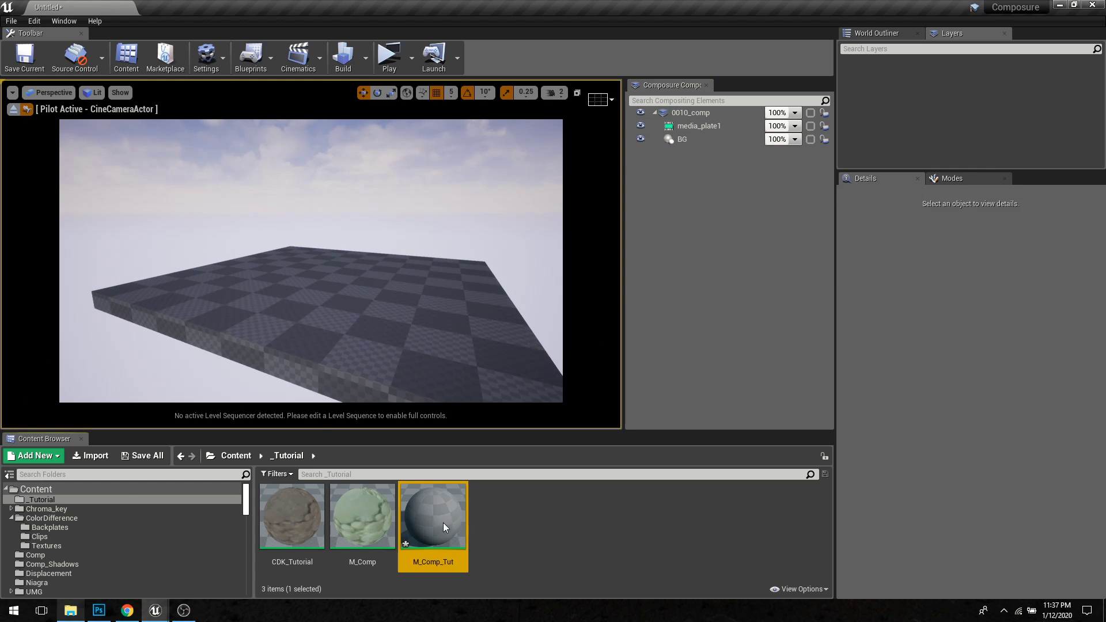
pyautogui.doubleClick(444, 523)
pyautogui.moveTo(549, 326); pyautogui.dragTo(573, 293, button='right')
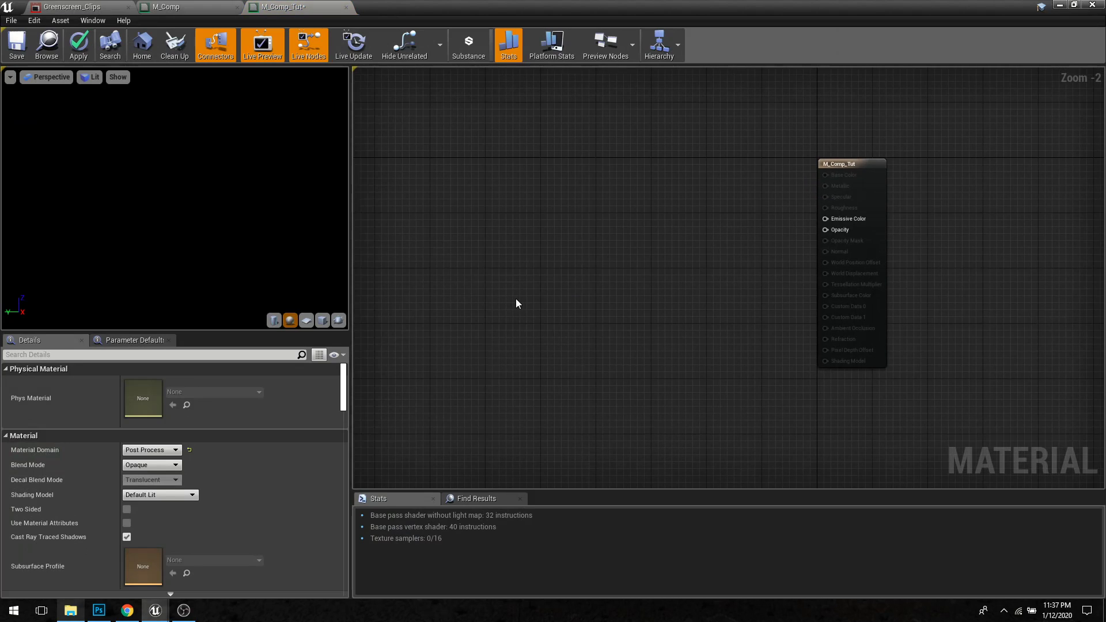
pyautogui.scroll(1, 516, 276)
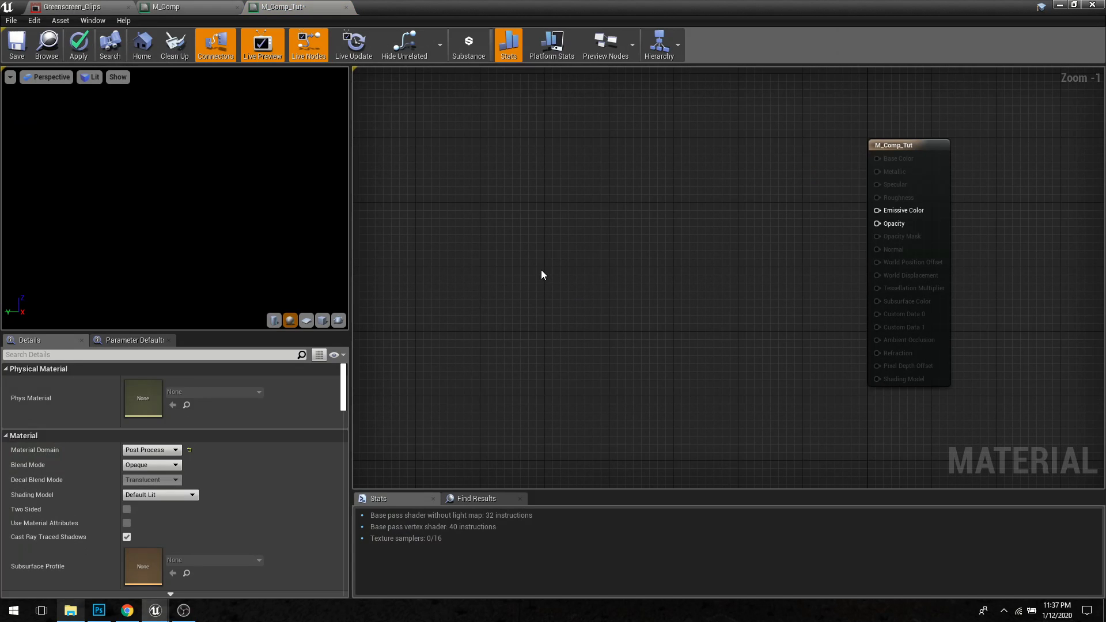
# Step: Add a TextureSampleParameter2D node named BG and place it well to the left of the material output node
pyautogui.rightClick(536, 272)
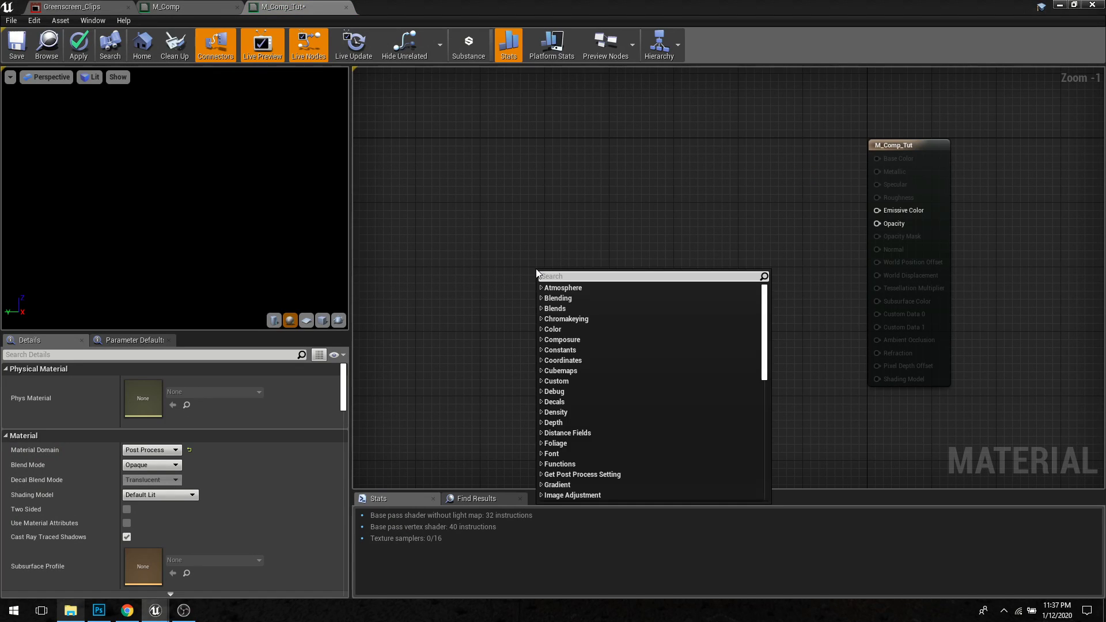
pyautogui.write('2')
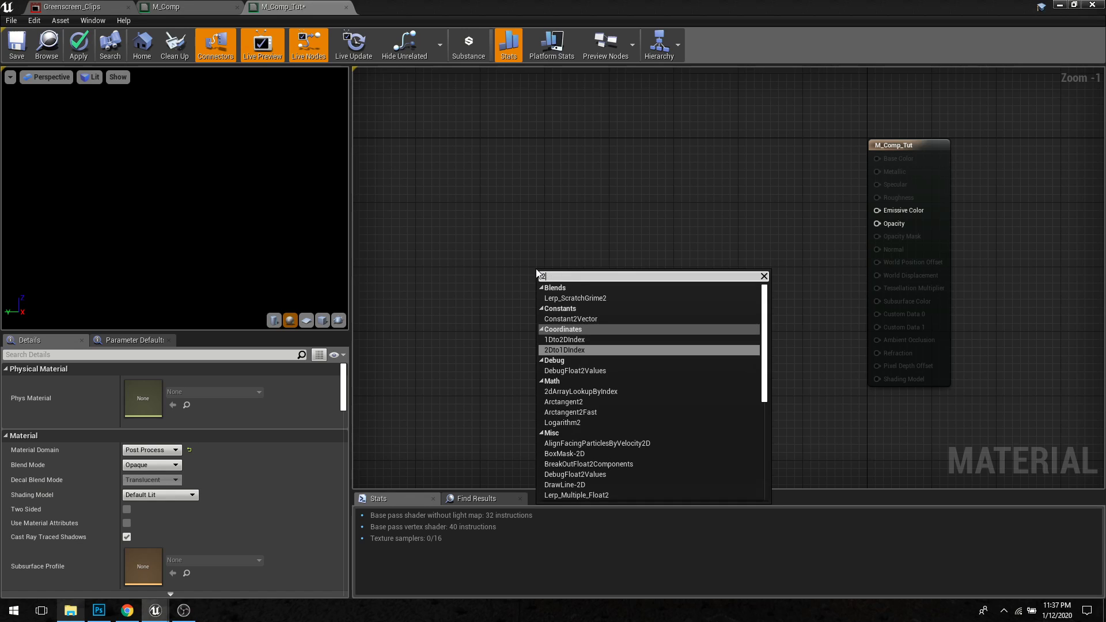
pyautogui.write('d par')
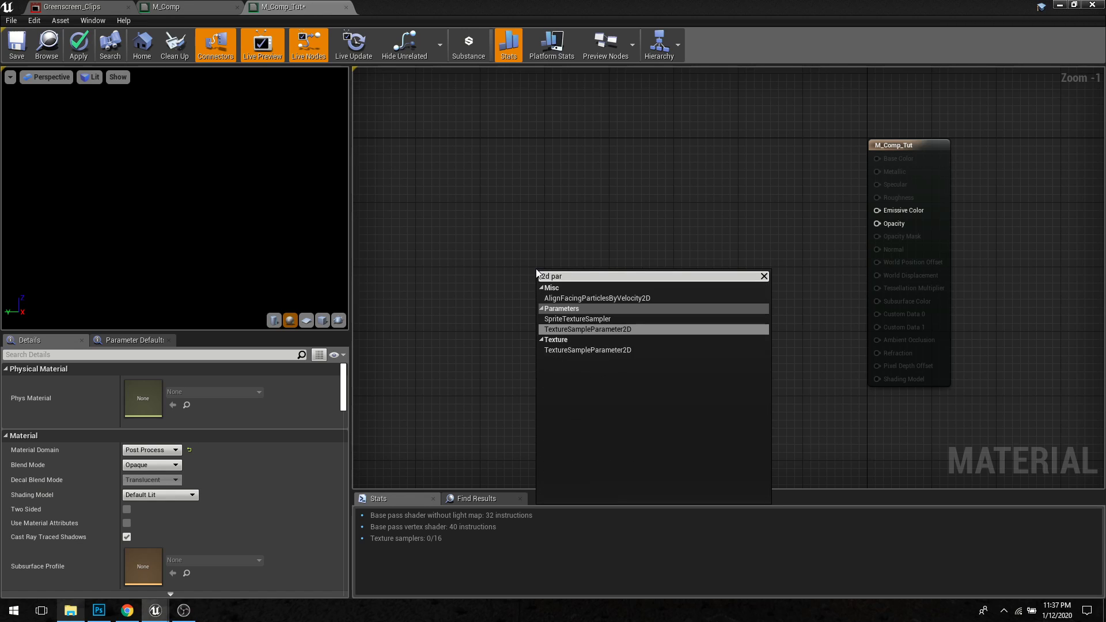
pyautogui.click(599, 331)
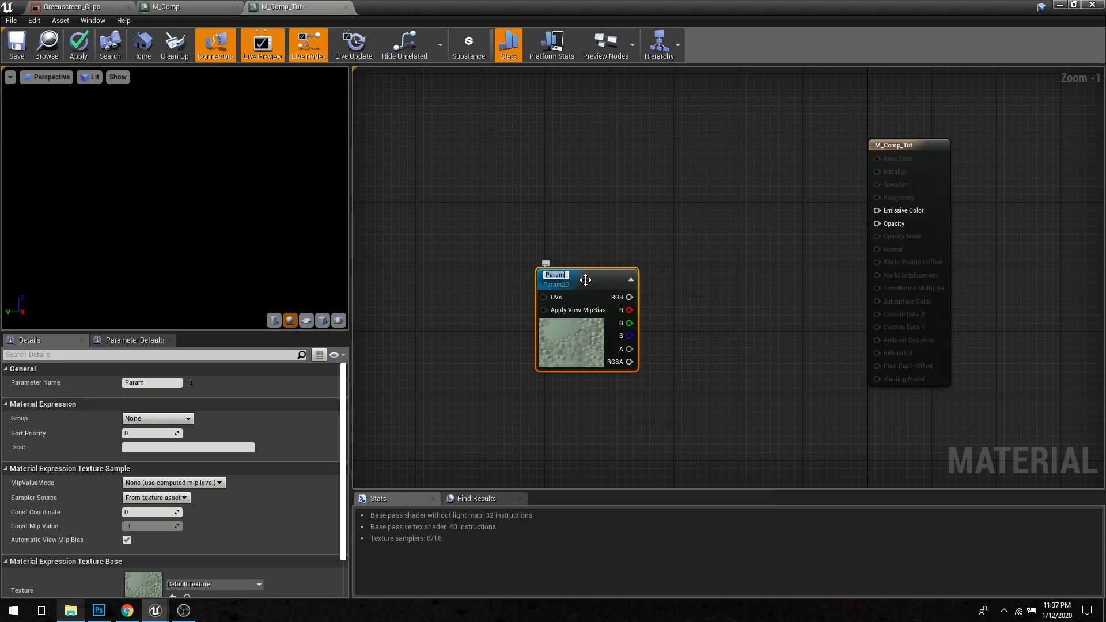
pyautogui.write('BG')
pyautogui.press('Return')
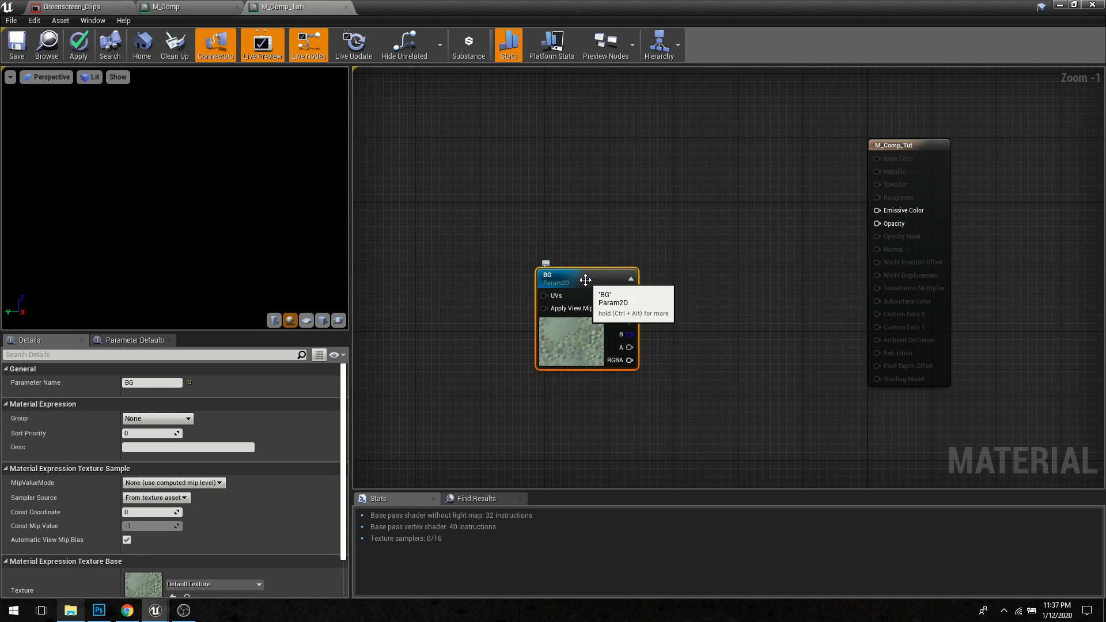
pyautogui.moveTo(586, 280); pyautogui.dragTo(489, 296)
pyautogui.moveTo(538, 267); pyautogui.dragTo(599, 279, button='right')
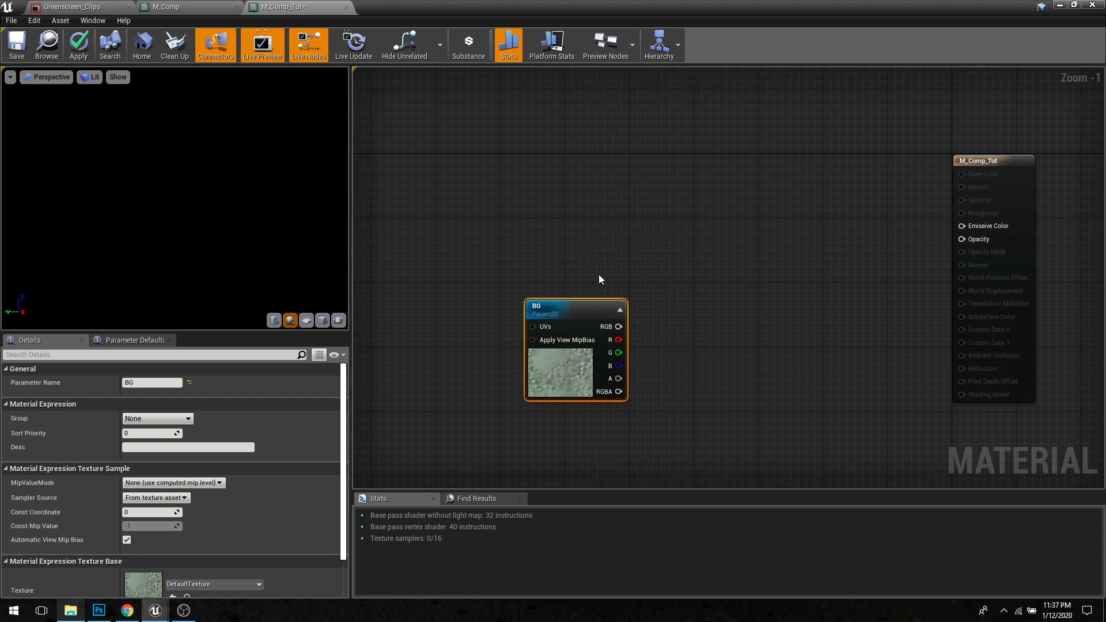
pyautogui.moveTo(567, 310); pyautogui.dragTo(535, 310)
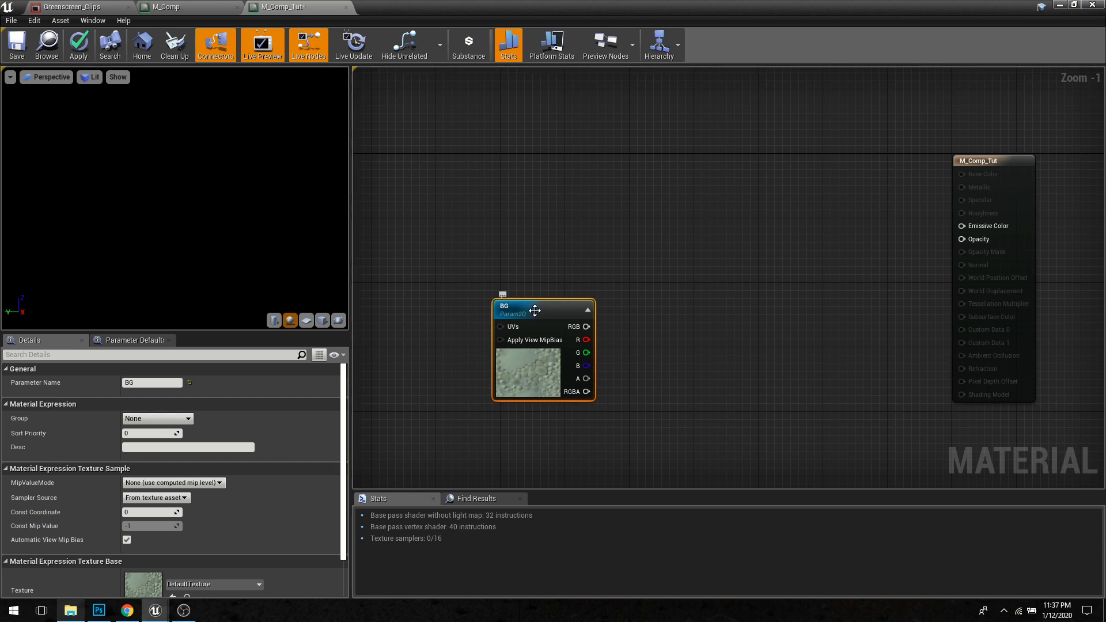
# Step: Duplicate the BG texture parameter, place the copy directly above the original and rename it MediaPlate
pyautogui.click(564, 222)
pyautogui.hotkey('ctrl', 'v')
pyautogui.moveTo(602, 228); pyautogui.dragTo(531, 175)
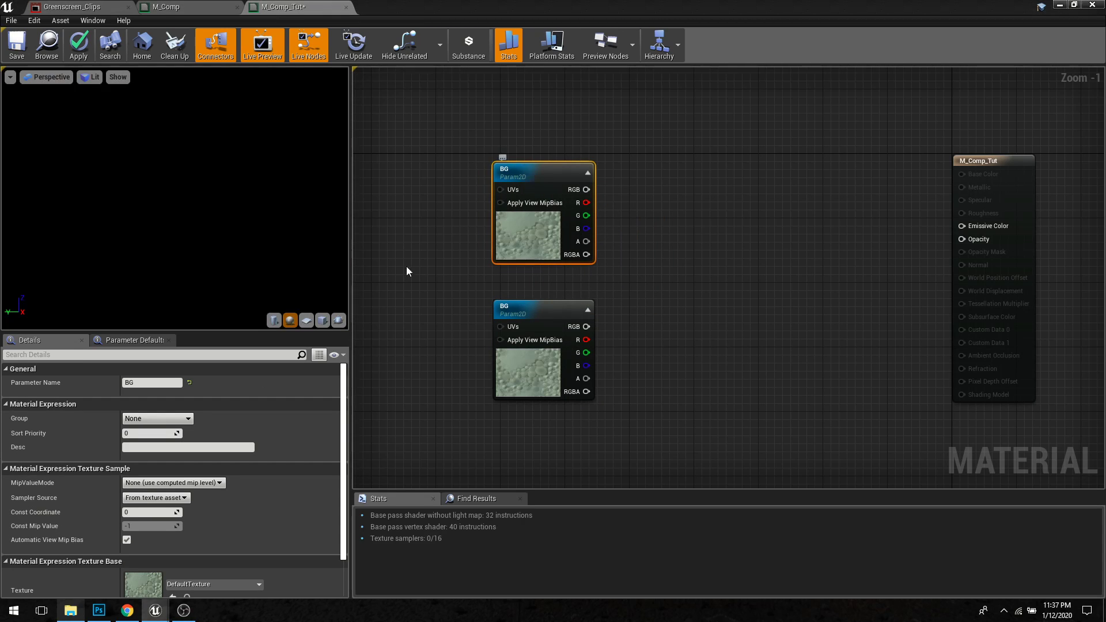
pyautogui.doubleClick(140, 383)
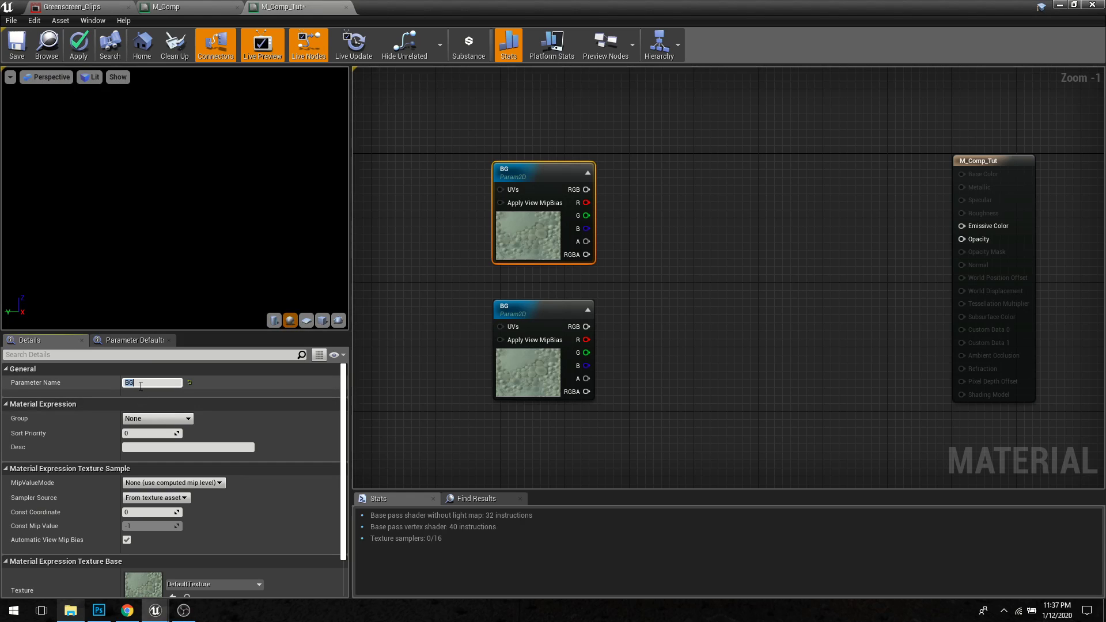
pyautogui.write('MediaPlate')
pyautogui.press('Return')
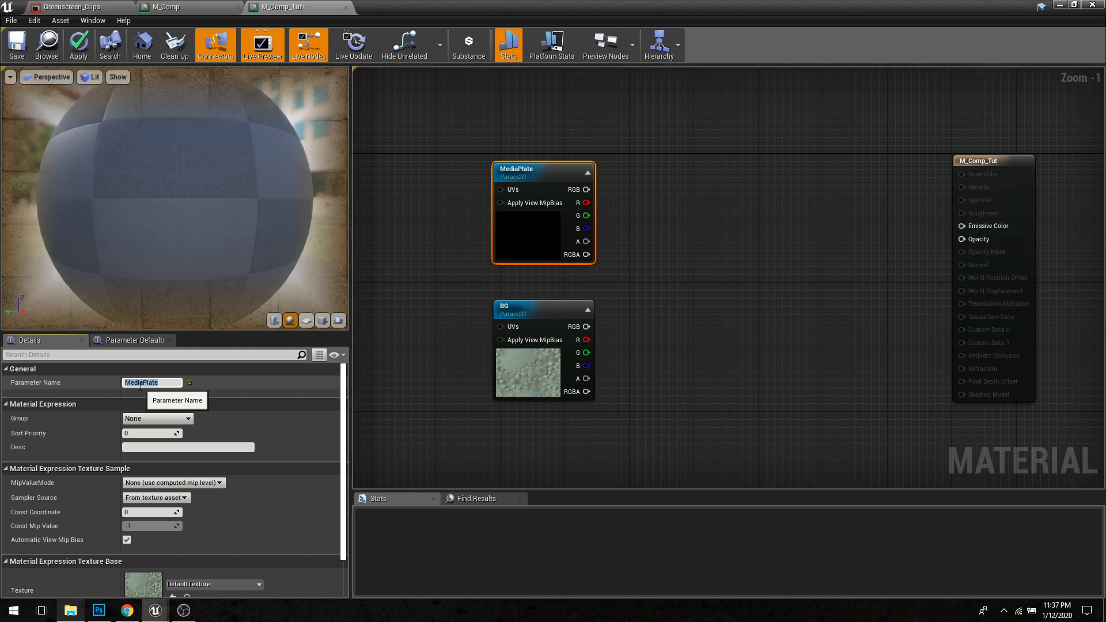
pyautogui.click(634, 274)
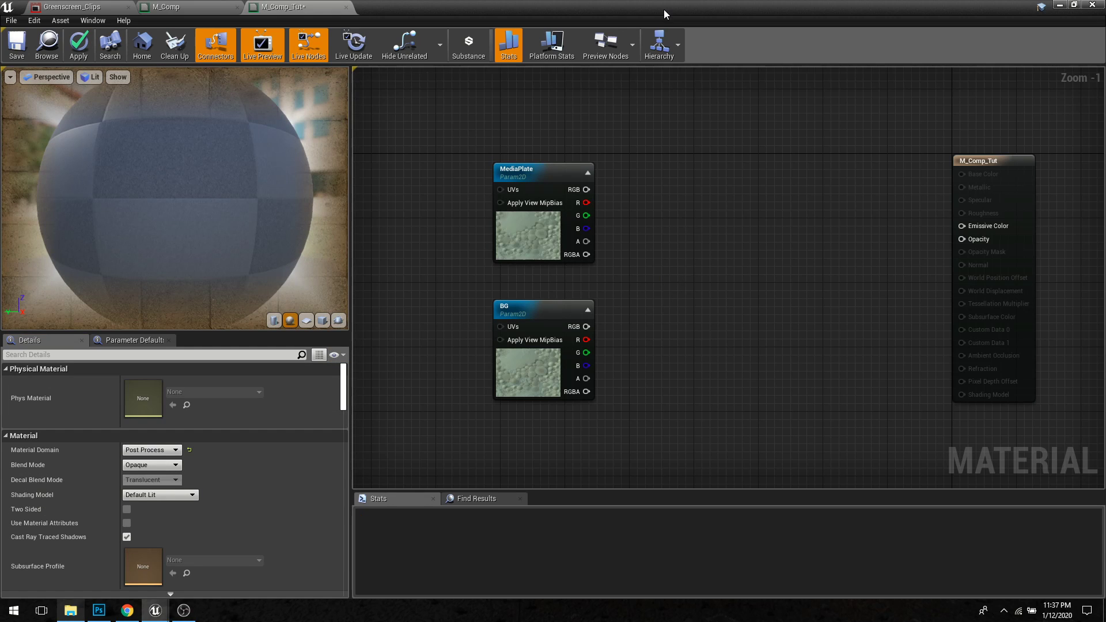
# Step: Compare the media_plate1 compositing element with the MediaPlate parameter node, then return to the full-size material editor
pyautogui.moveTo(697, 2); pyautogui.dragTo(660, 227)
pyautogui.click(724, 127)
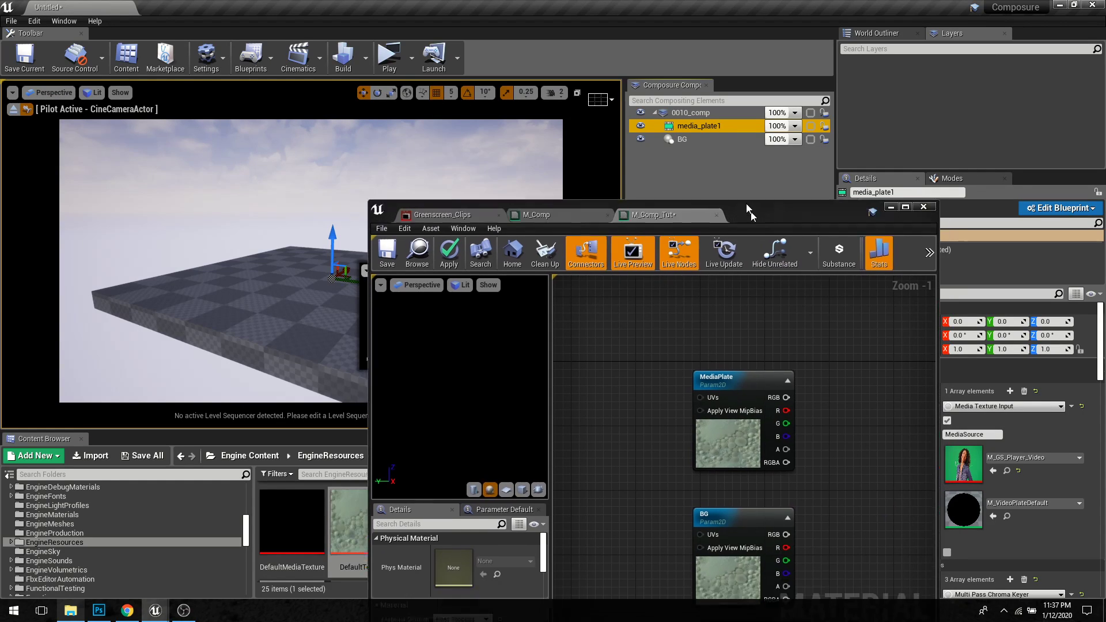
pyautogui.moveTo(755, 217); pyautogui.dragTo(657, 109)
pyautogui.click(648, 263)
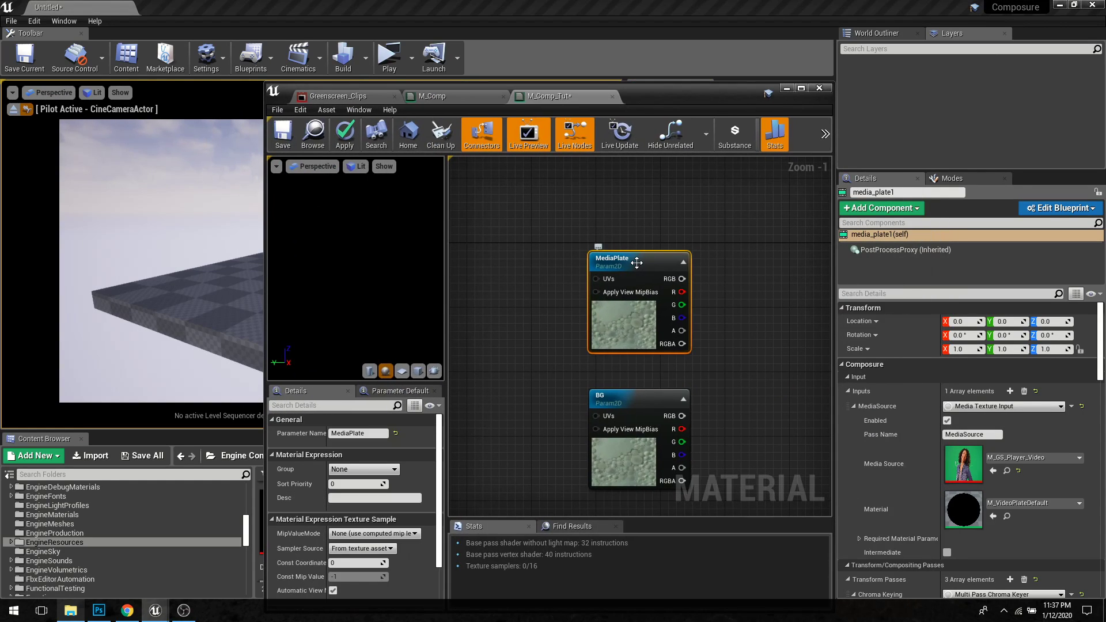
pyautogui.doubleClick(699, 90)
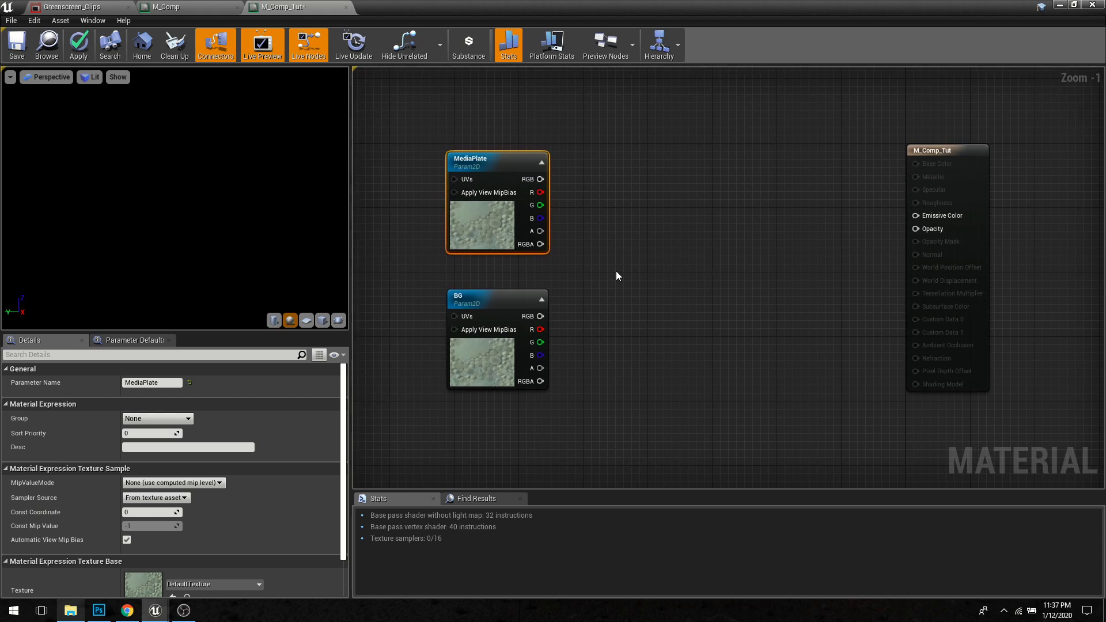
pyautogui.click(617, 276)
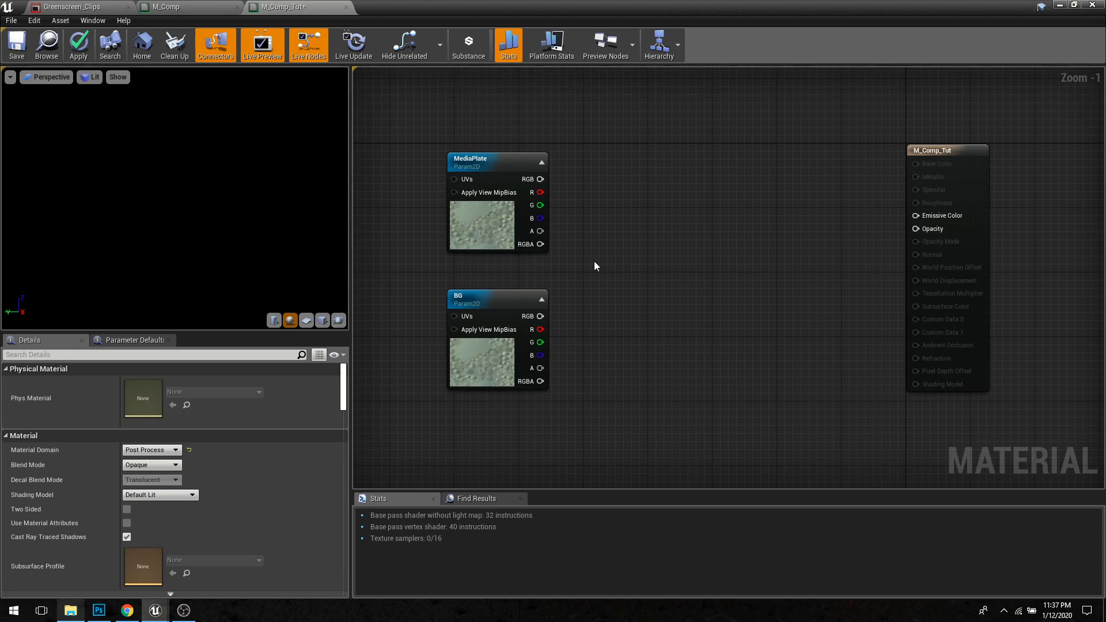
# Step: Add a Composure Over node and place it between the texture parameters and the material output
pyautogui.rightClick(618, 257)
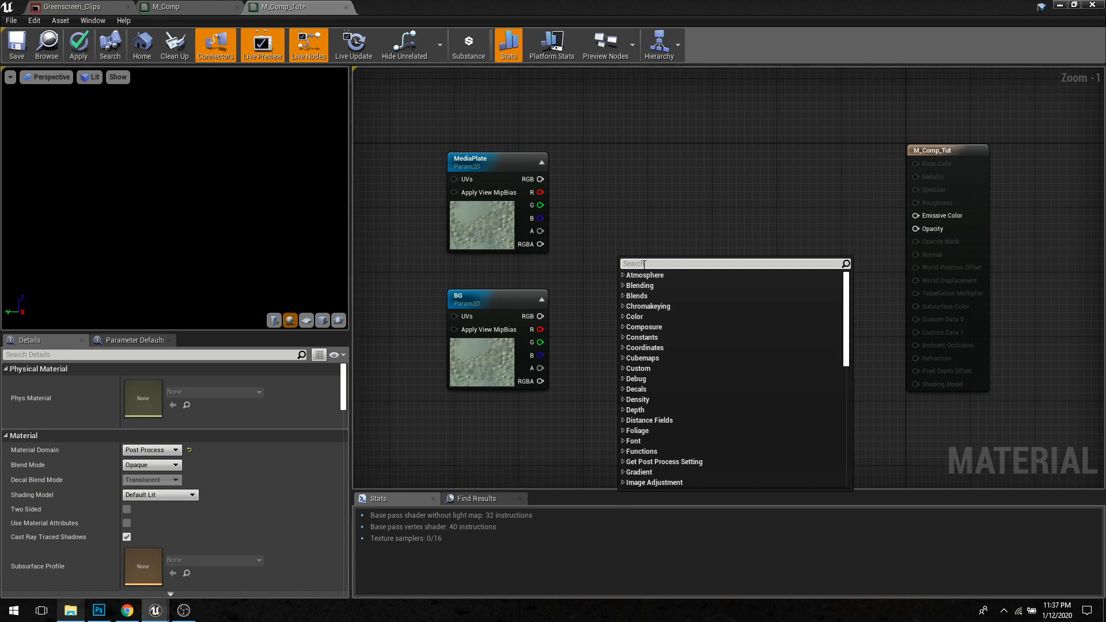
pyautogui.click(623, 328)
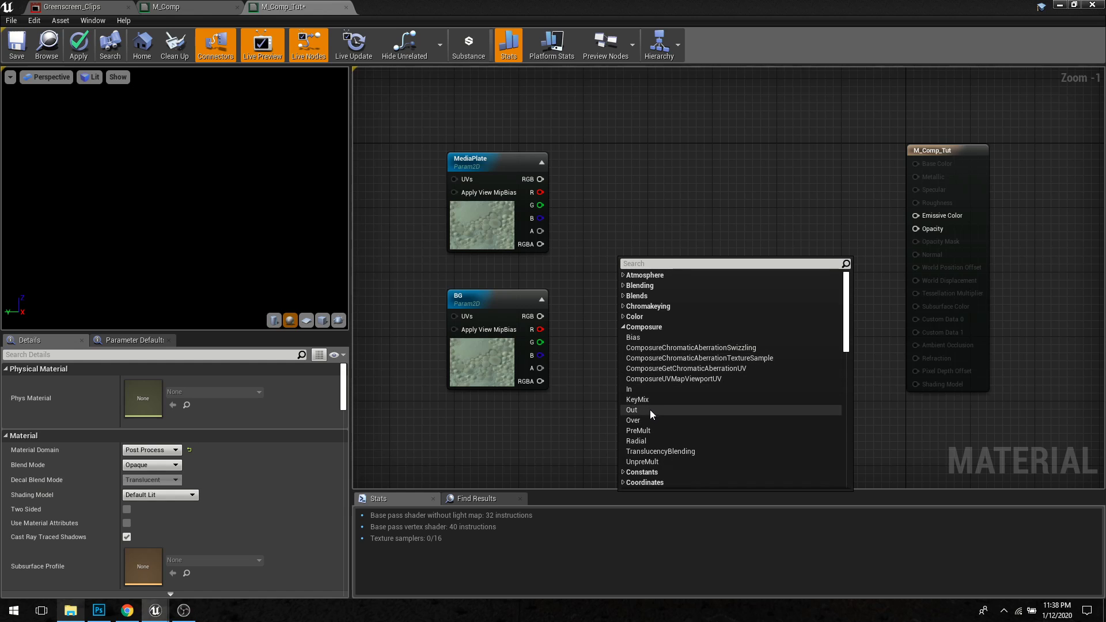
pyautogui.click(638, 423)
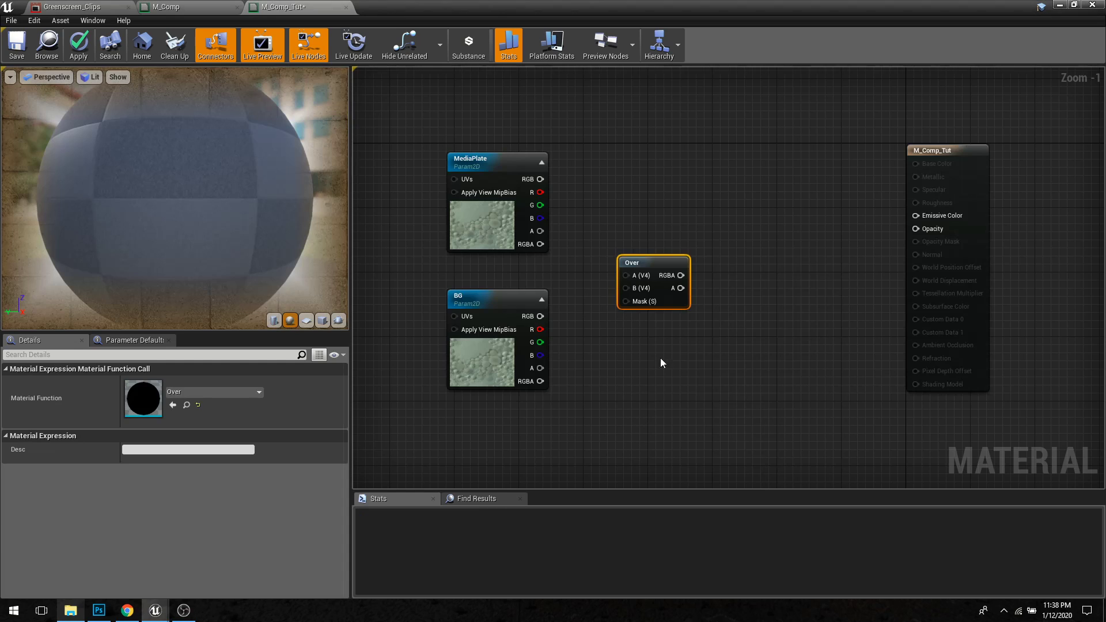
pyautogui.moveTo(648, 273)
pyautogui.mouseDown()
pyautogui.moveTo(645, 252)
pyautogui.moveTo(654, 261)
pyautogui.mouseUp()
pyautogui.moveTo(611, 220); pyautogui.dragTo(729, 321)
pyautogui.moveTo(663, 256); pyautogui.dragTo(672, 239)
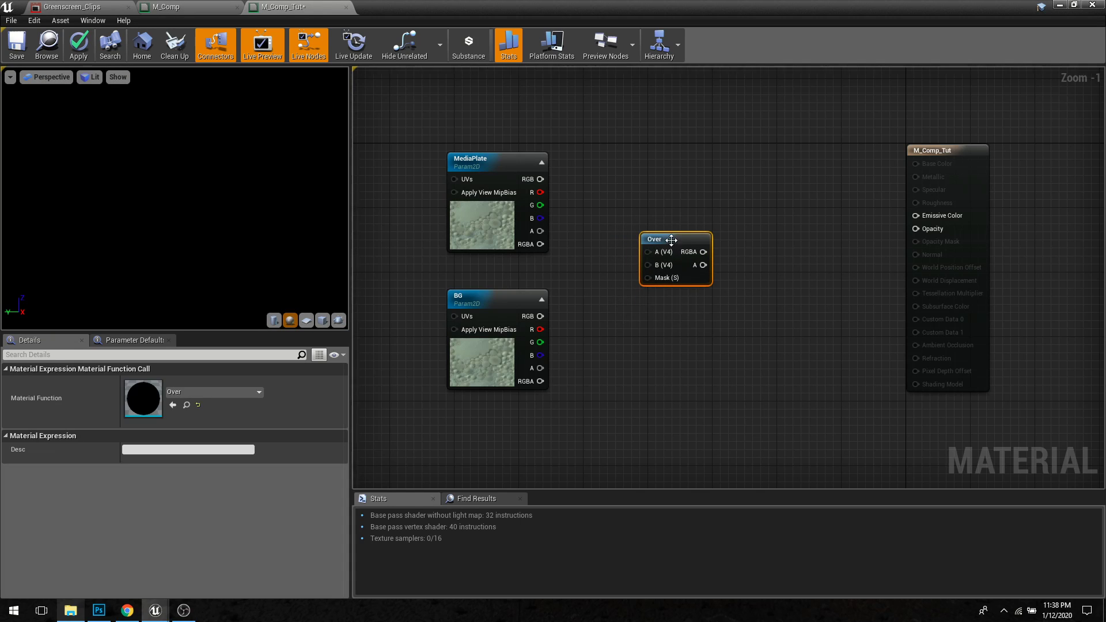
pyautogui.click(586, 262)
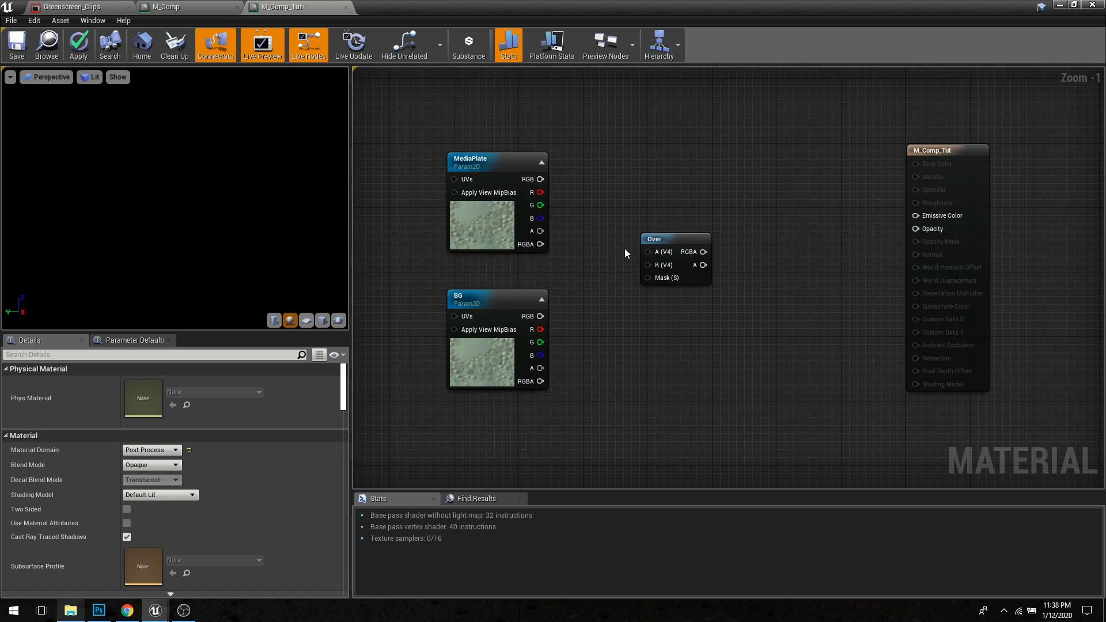
pyautogui.moveTo(619, 220); pyautogui.dragTo(676, 268)
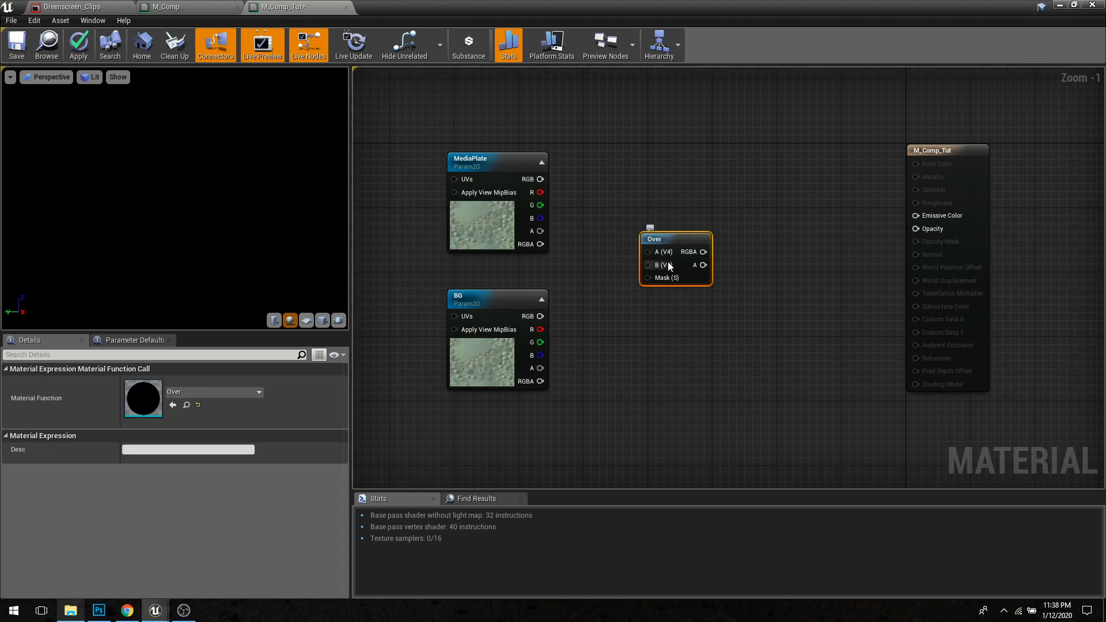
# Step: Connect MediaPlate's RGBA to Over's A, BG's RGBA to Over's B, and Over's RGBA output to Emissive Color
pyautogui.click(552, 252)
pyautogui.moveTo(540, 244); pyautogui.dragTo(648, 252)
pyautogui.moveTo(530, 382); pyautogui.dragTo(916, 217)
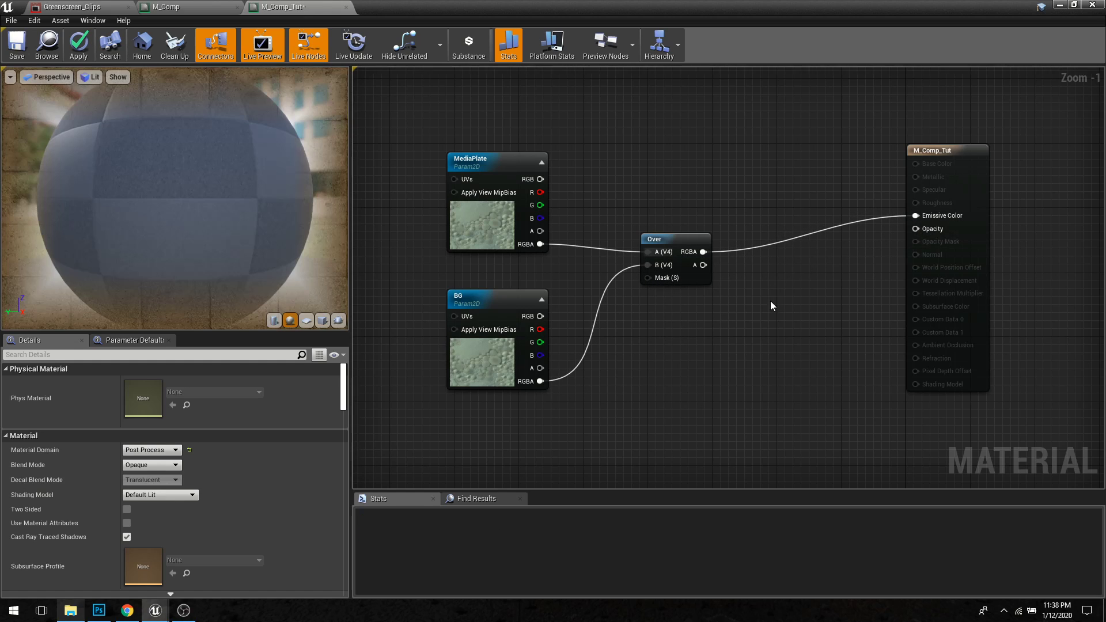
# Step: Tidy the graph by nudging the BG node up and lining Over up with MediaPlate's RGBA output, then save the material
pyautogui.moveTo(499, 304); pyautogui.dragTo(508, 296)
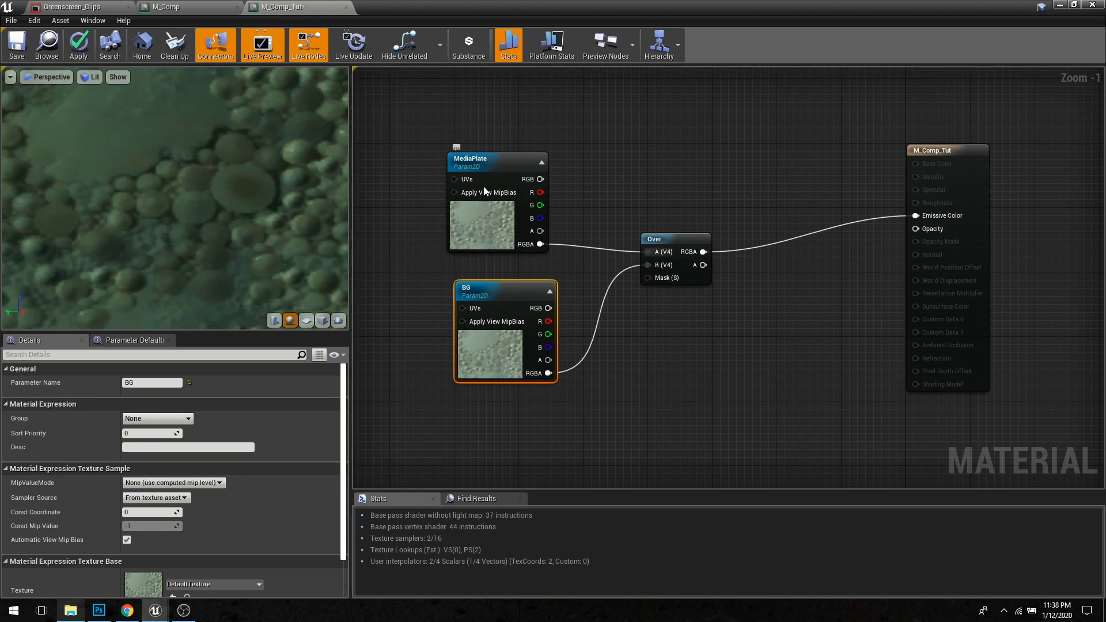
pyautogui.click(489, 167)
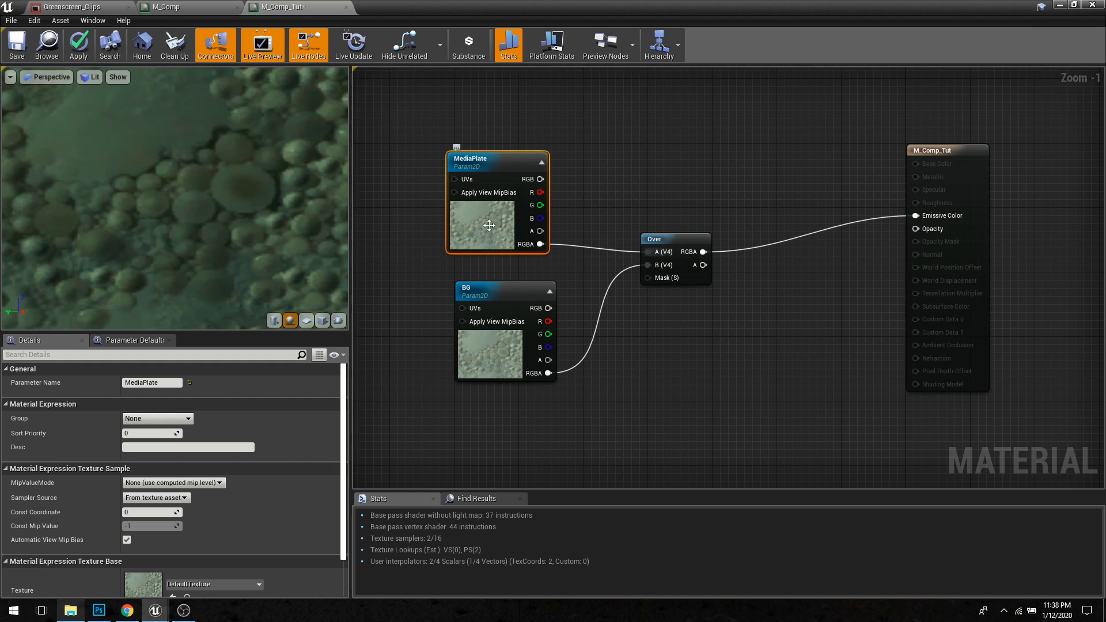
pyautogui.click(497, 293)
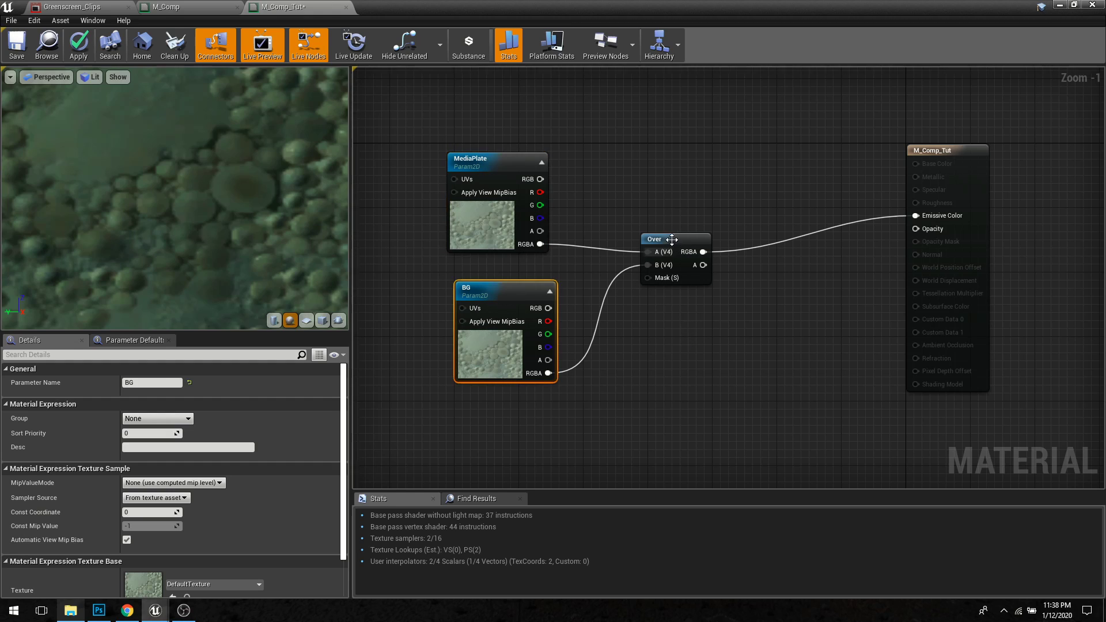
pyautogui.moveTo(672, 240); pyautogui.dragTo(664, 232)
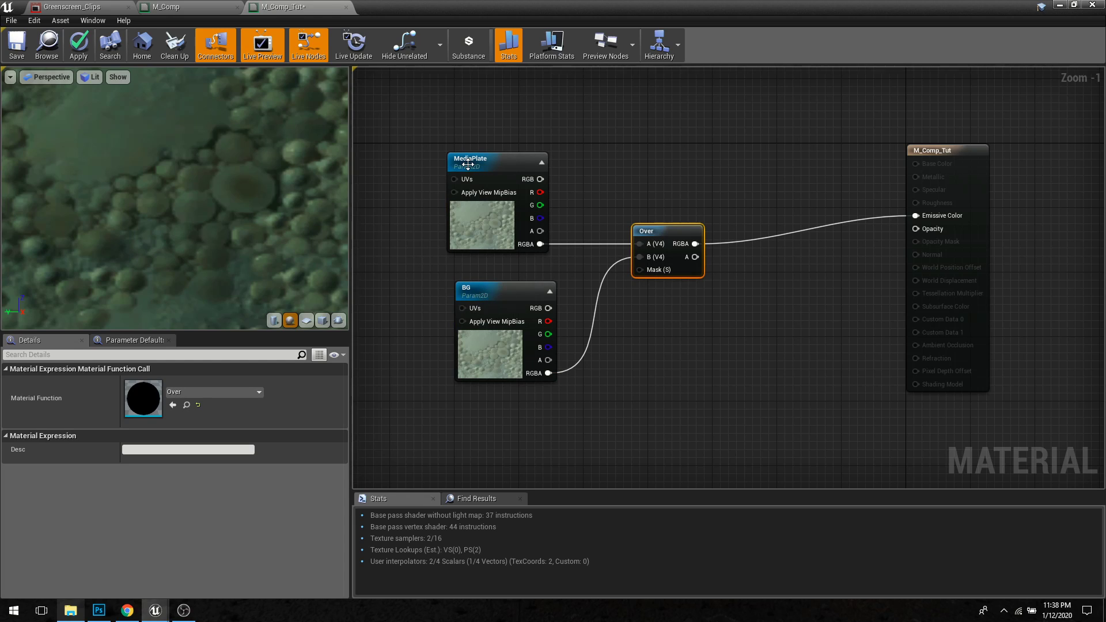
pyautogui.click(667, 185)
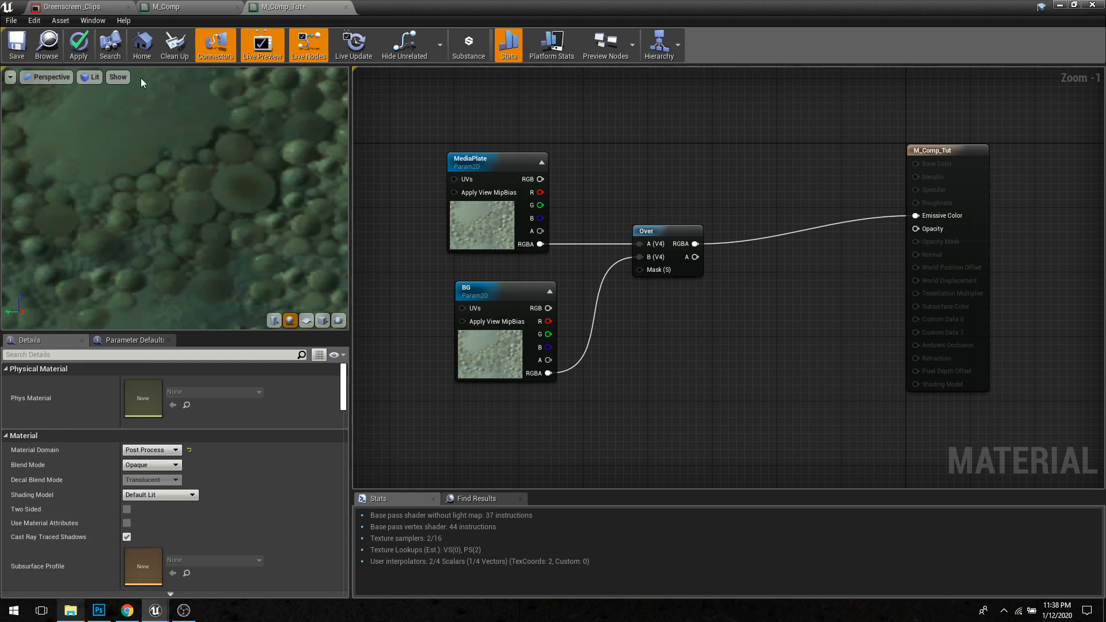
pyautogui.click(17, 45)
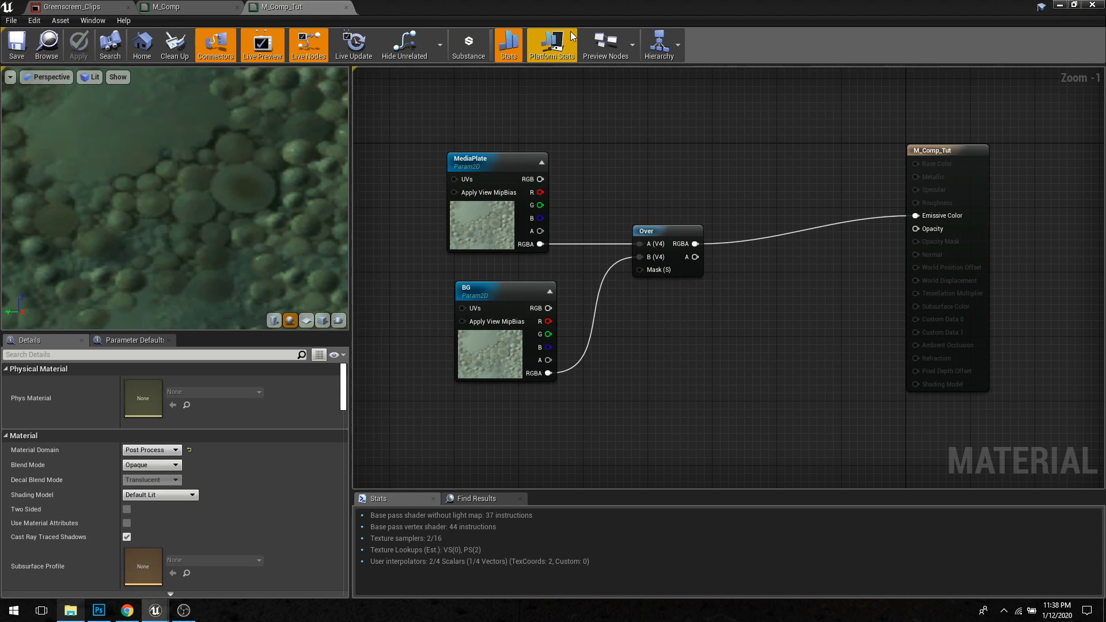
# Step: Return to the level editor, select the 0010_comp element and minimize the material editor window
pyautogui.moveTo(644, 8); pyautogui.dragTo(335, 64)
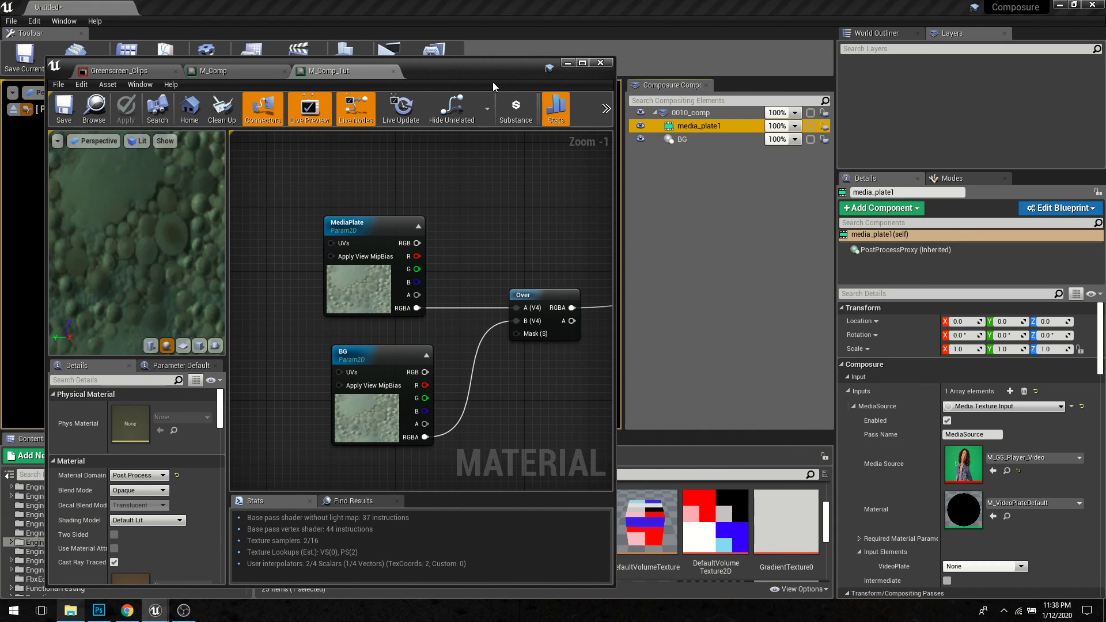
pyautogui.moveTo(484, 75); pyautogui.dragTo(426, 386)
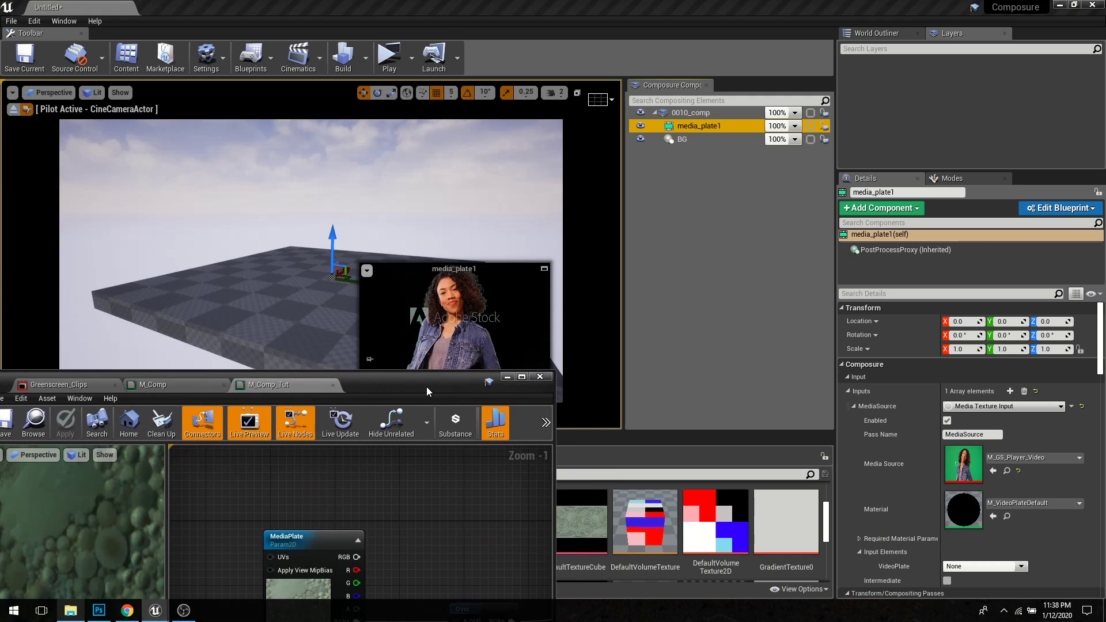
pyautogui.click(708, 115)
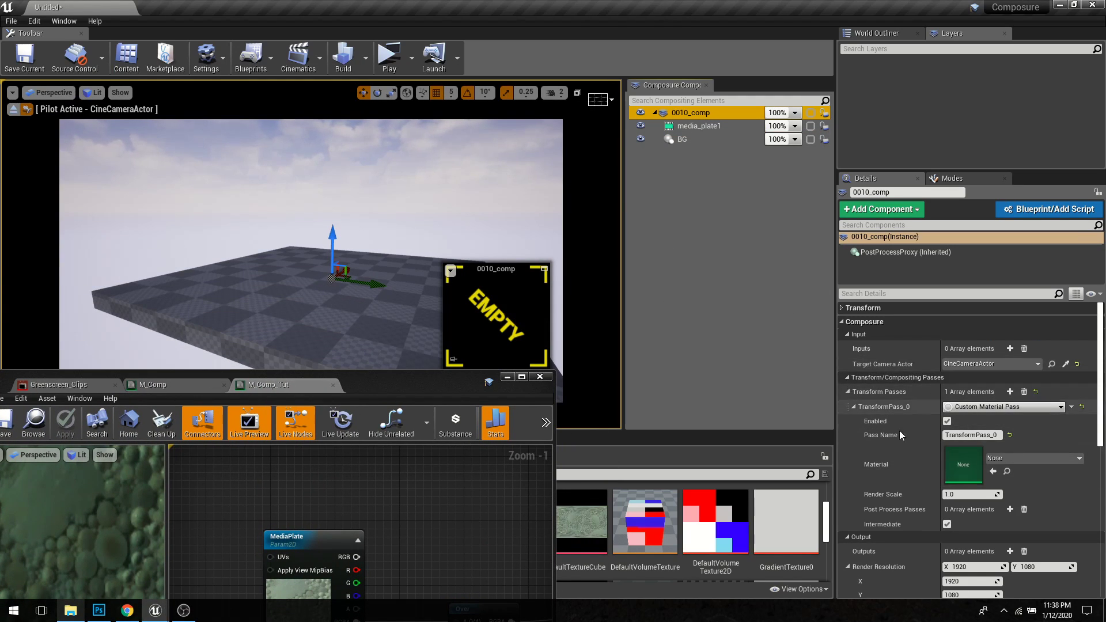
pyautogui.click(508, 378)
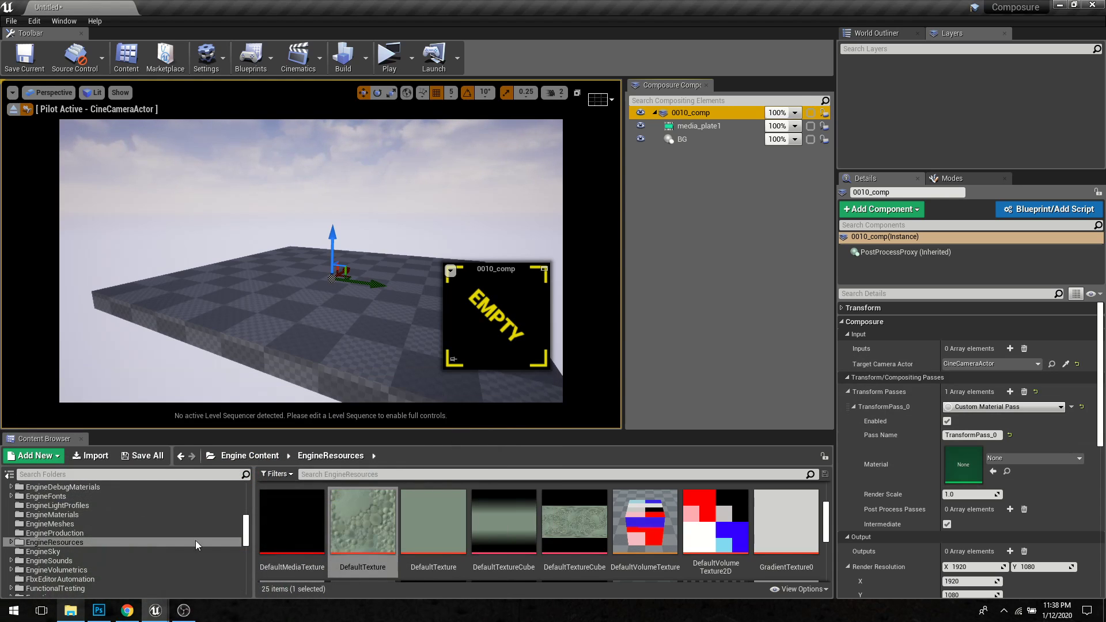
# Step: Assign the M_Comp_Tut material from the _Tutorial content folder to the custom material pass of 0010_comp
pyautogui.moveTo(245, 536); pyautogui.dragTo(246, 489)
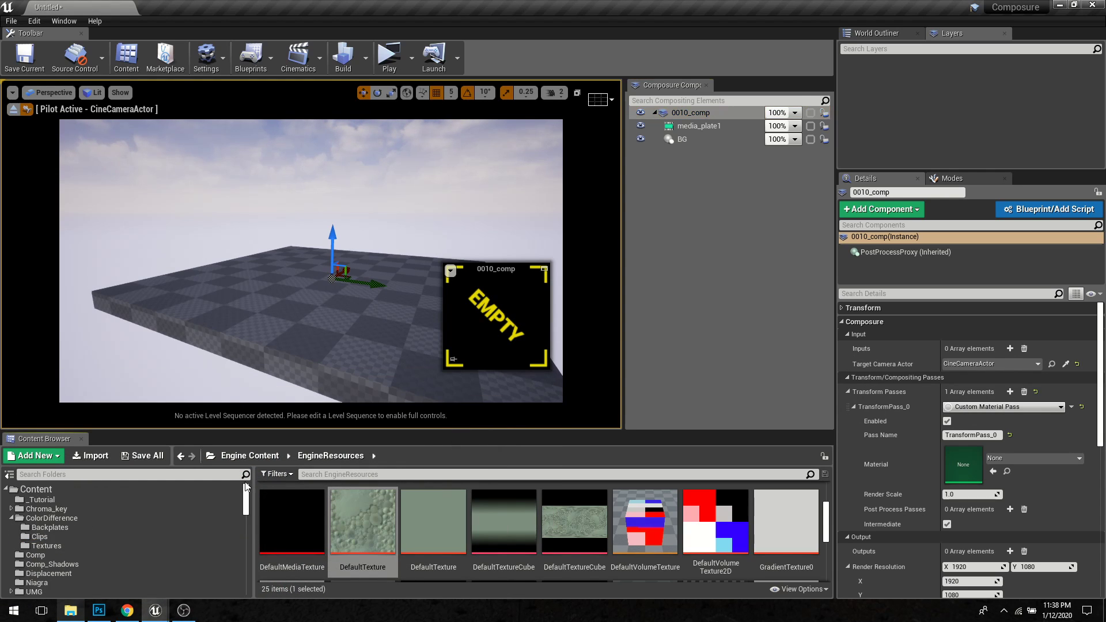
pyautogui.click(41, 500)
pyautogui.click(449, 512)
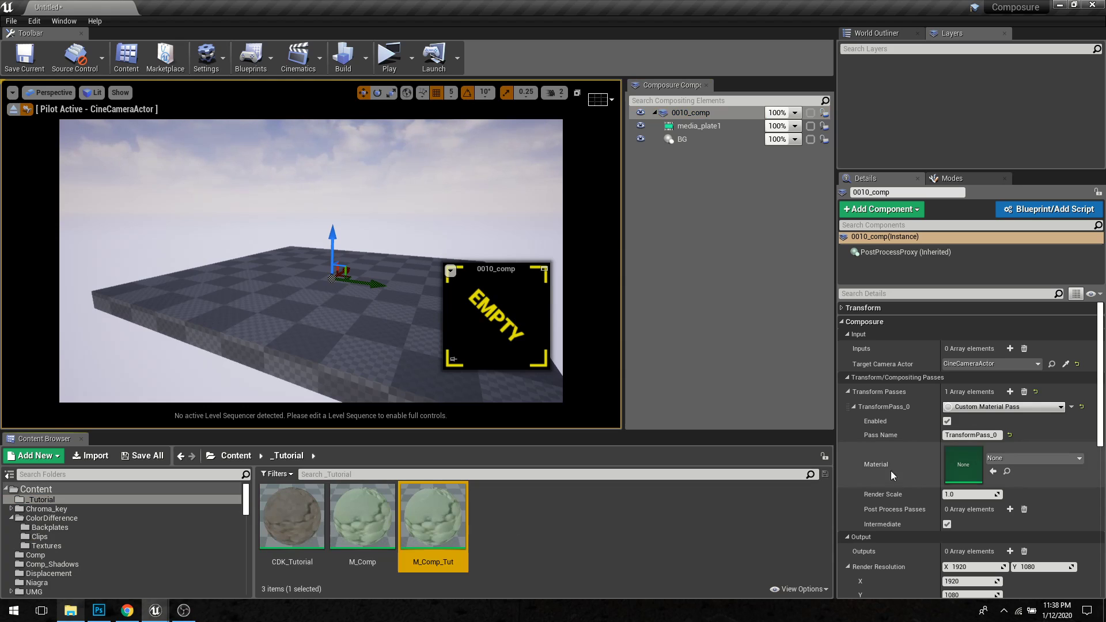
pyautogui.moveTo(571, 520); pyautogui.dragTo(964, 465)
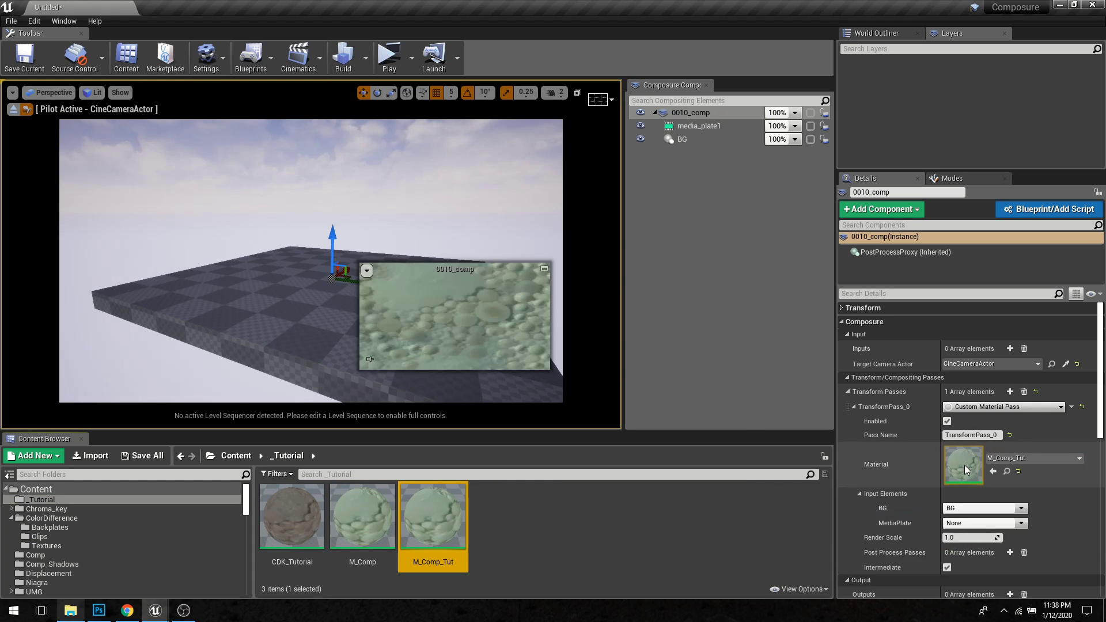
# Step: Check the pass's BG input element and set its MediaPlate input element to media_plate1
pyautogui.scroll(-2, 914, 490)
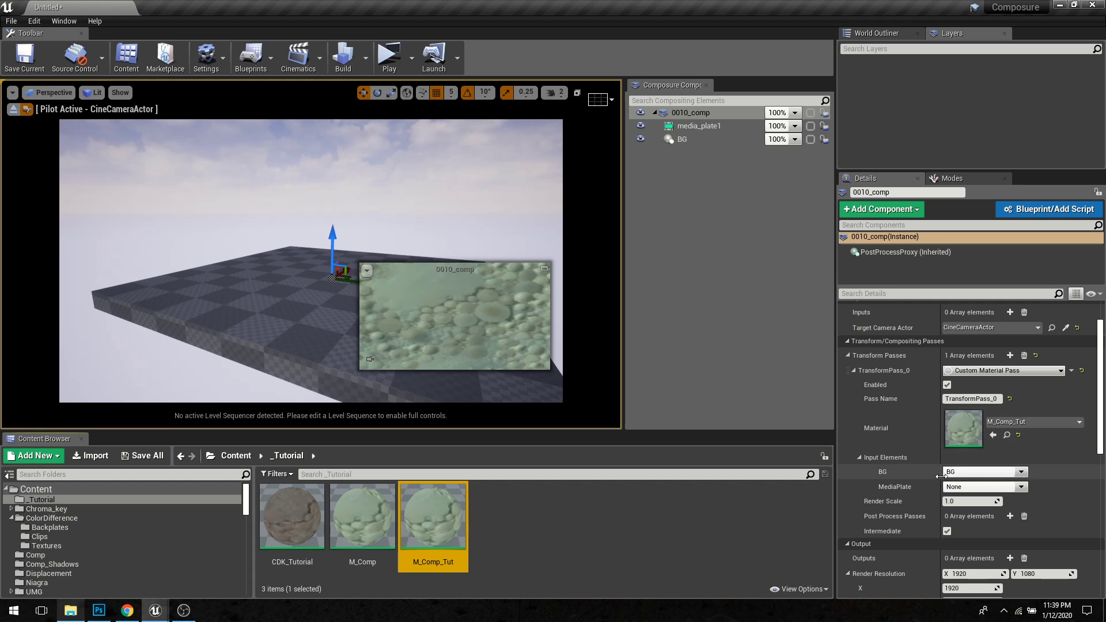
pyautogui.click(1024, 489)
pyautogui.click(902, 485)
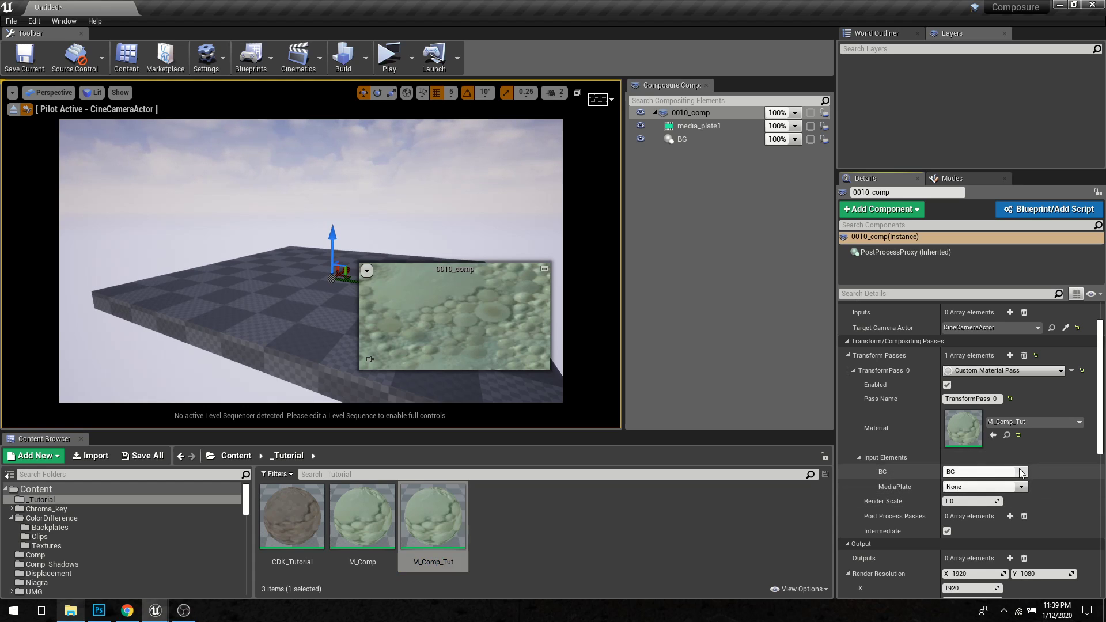
pyautogui.click(1022, 472)
pyautogui.click(897, 480)
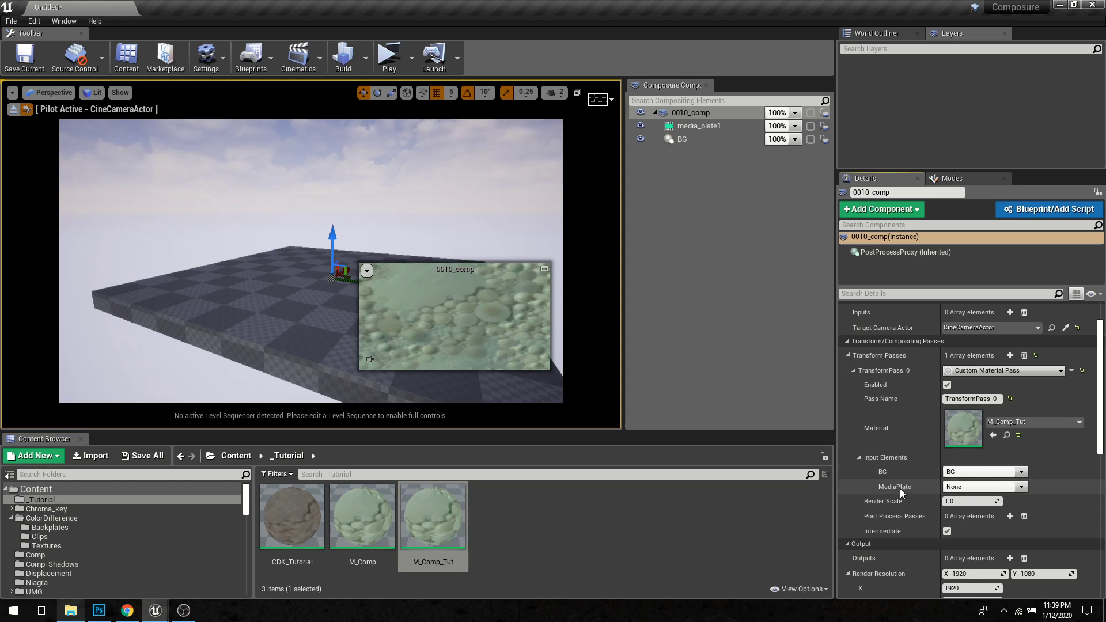
pyautogui.click(1022, 488)
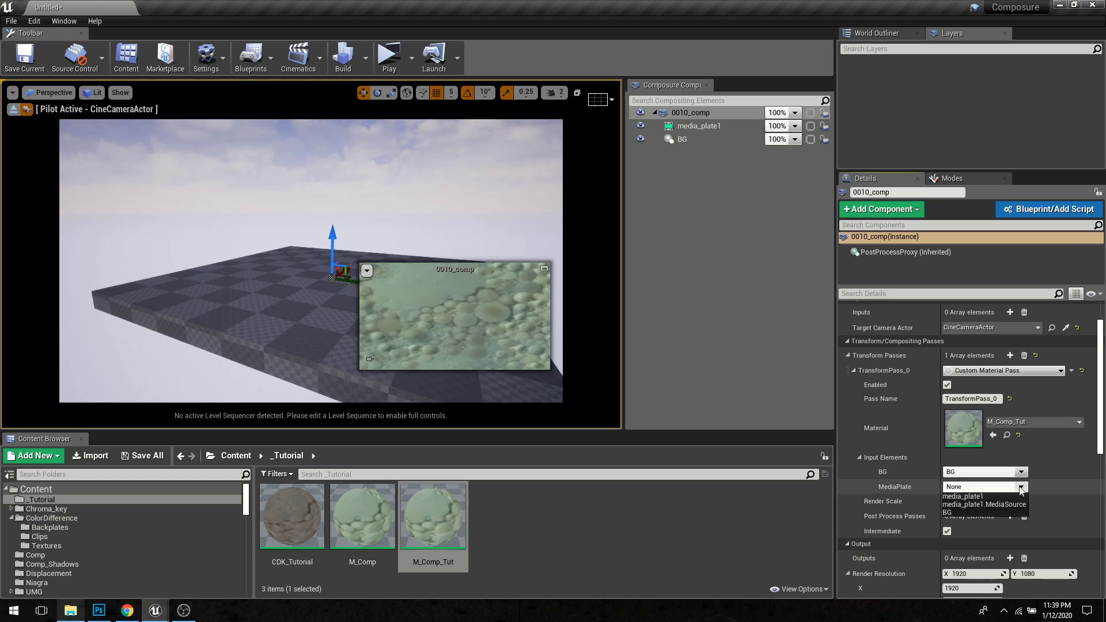
pyautogui.click(962, 497)
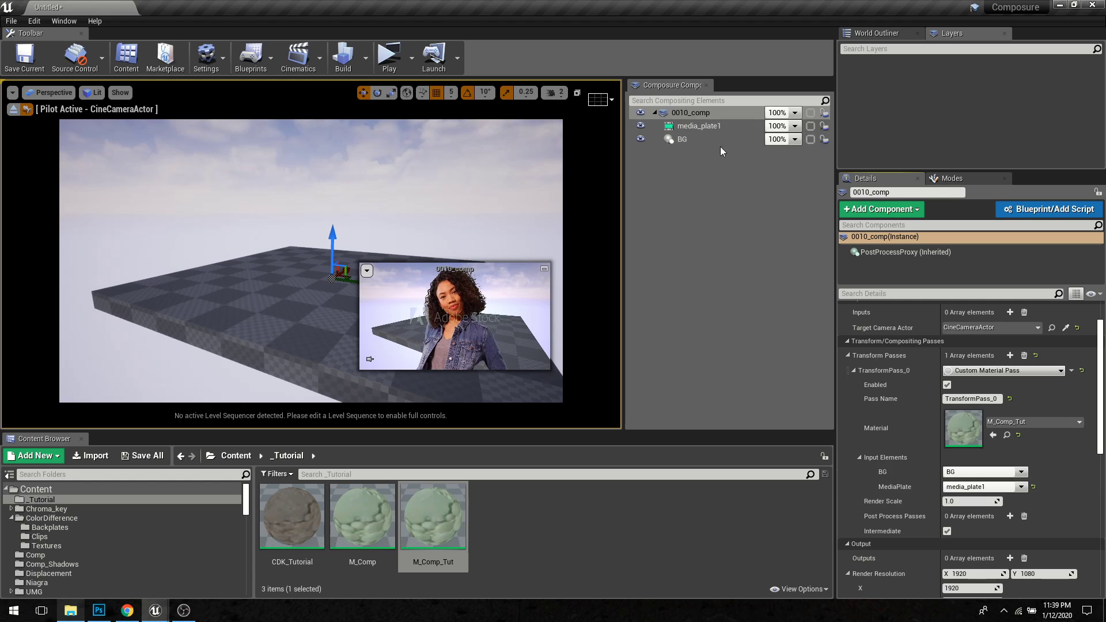
# Step: Open a large preview of 0010_comp and turn the piloted camera to inspect the keyed subject against the background
pyautogui.doubleClick(727, 115)
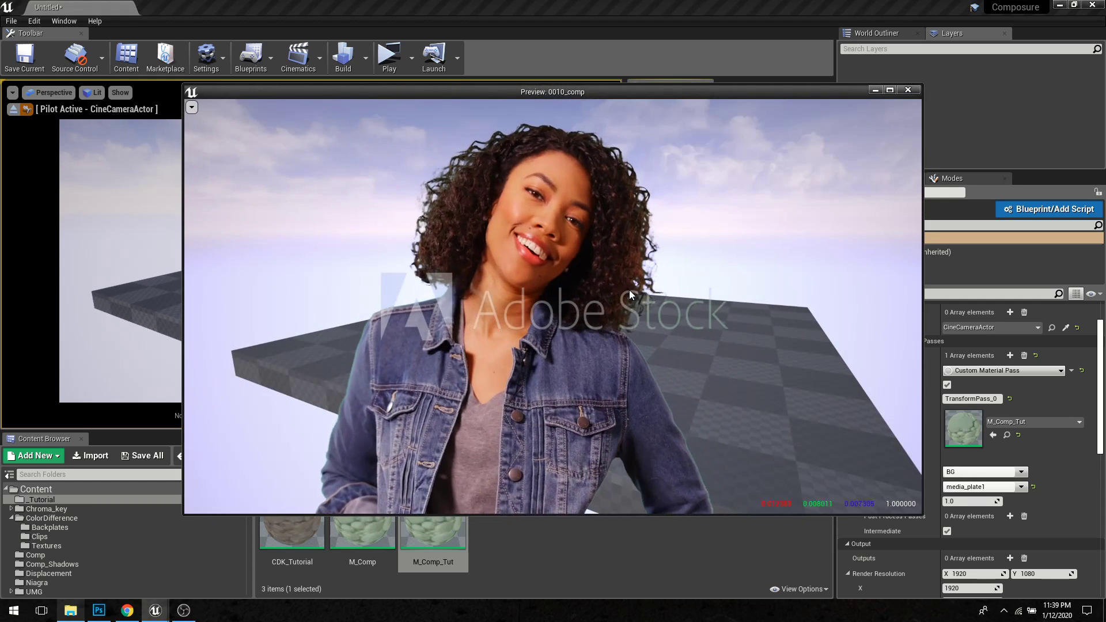
pyautogui.moveTo(601, 89); pyautogui.dragTo(878, 81)
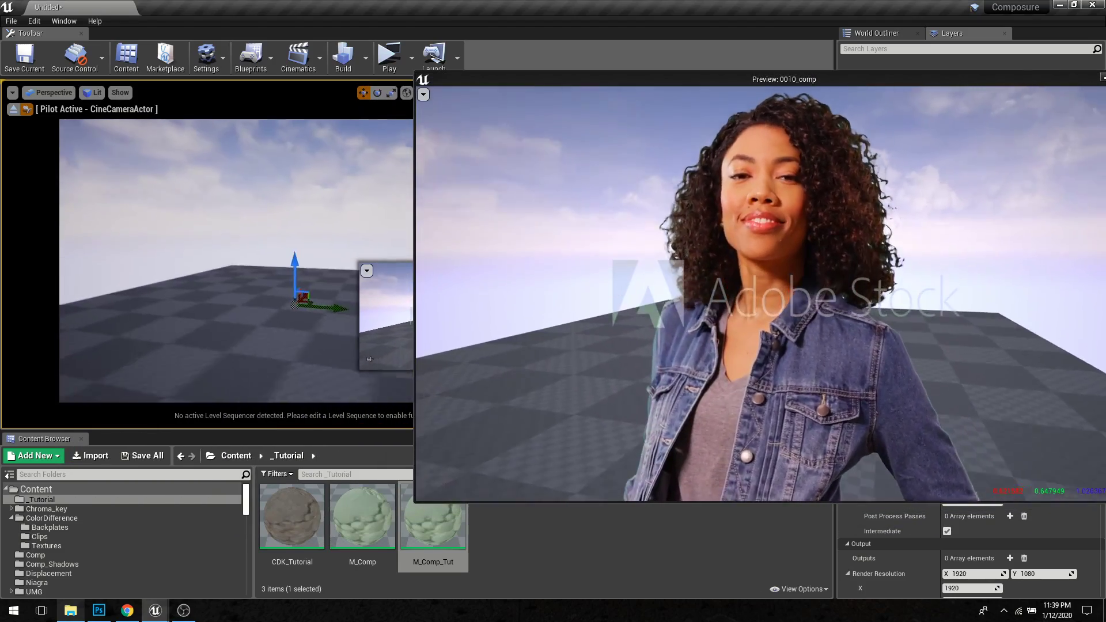
pyautogui.moveTo(320, 301); pyautogui.dragTo(321, 279, button='right')
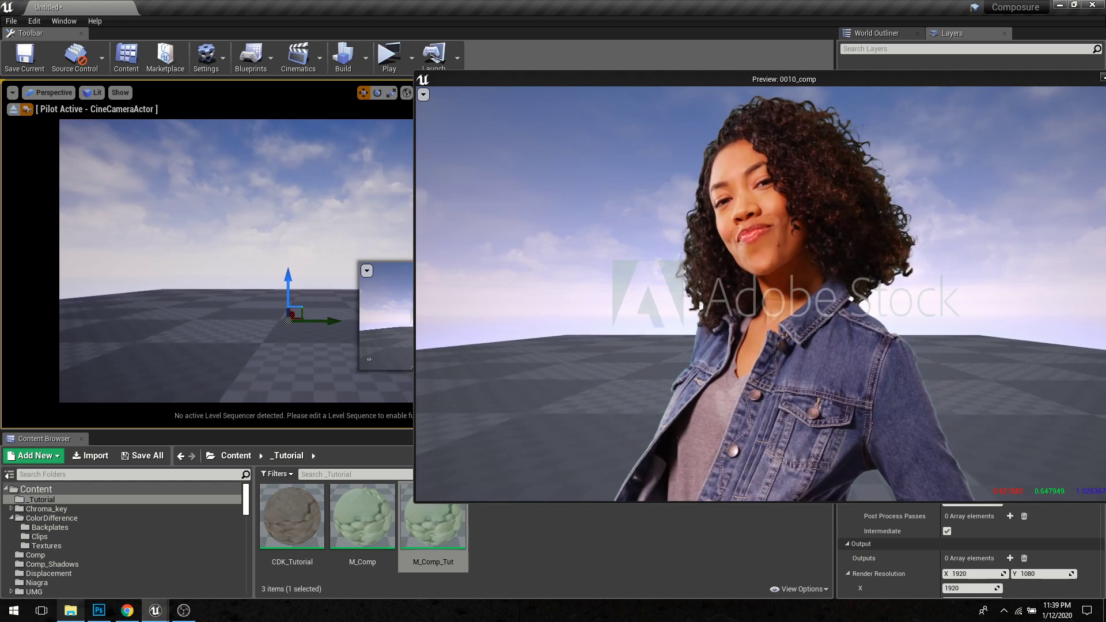
pyautogui.moveTo(688, 78); pyautogui.dragTo(674, 58)
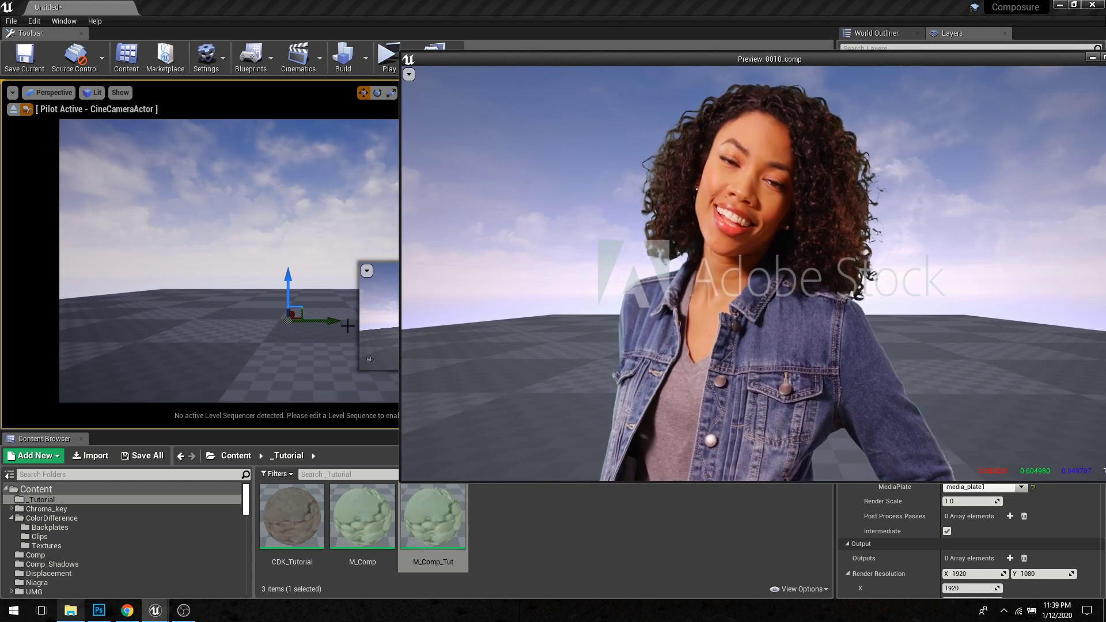
# Step: Compare the composite preview with the playing Greenscreen_Clips source footage, then minimize both windows
pyautogui.hotkey('alt', 'Tab')
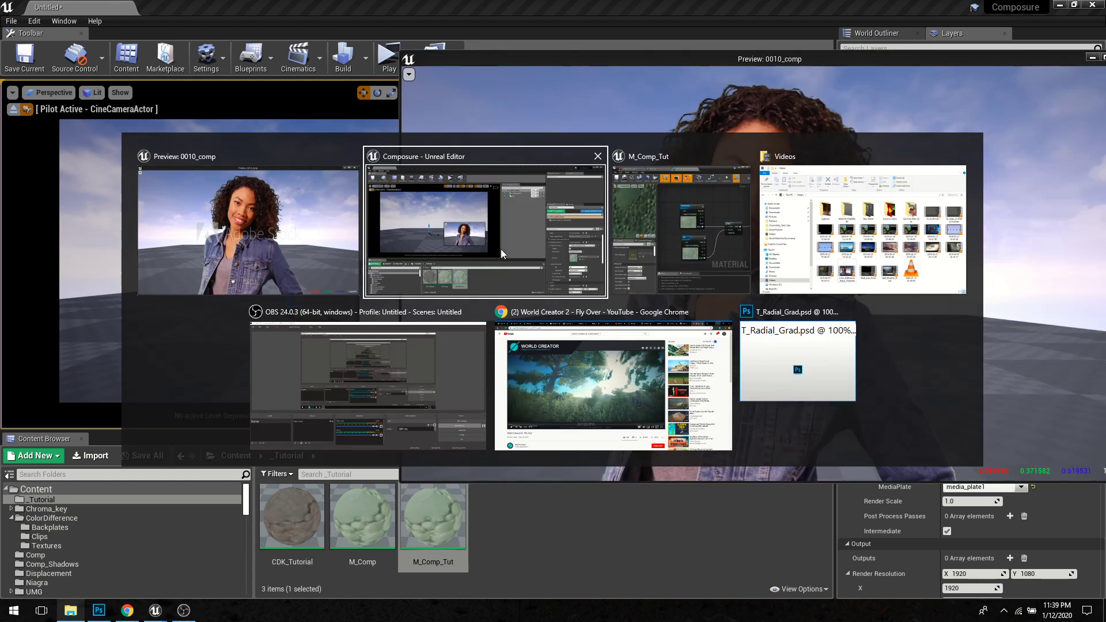
pyautogui.click(663, 222)
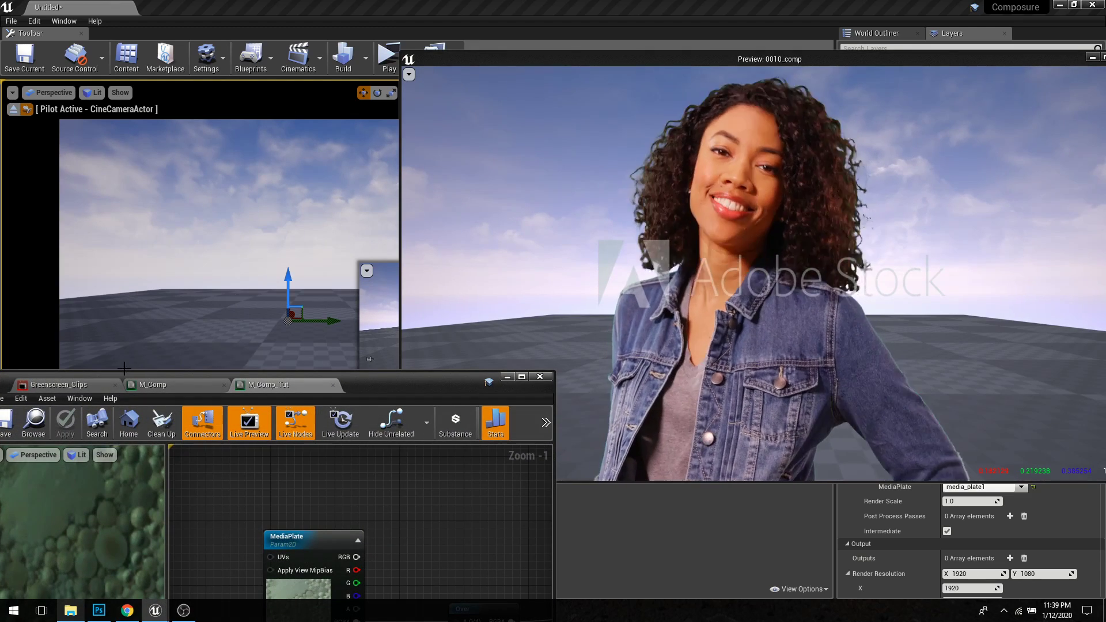
pyautogui.click(104, 386)
pyautogui.moveTo(470, 86); pyautogui.dragTo(474, 60)
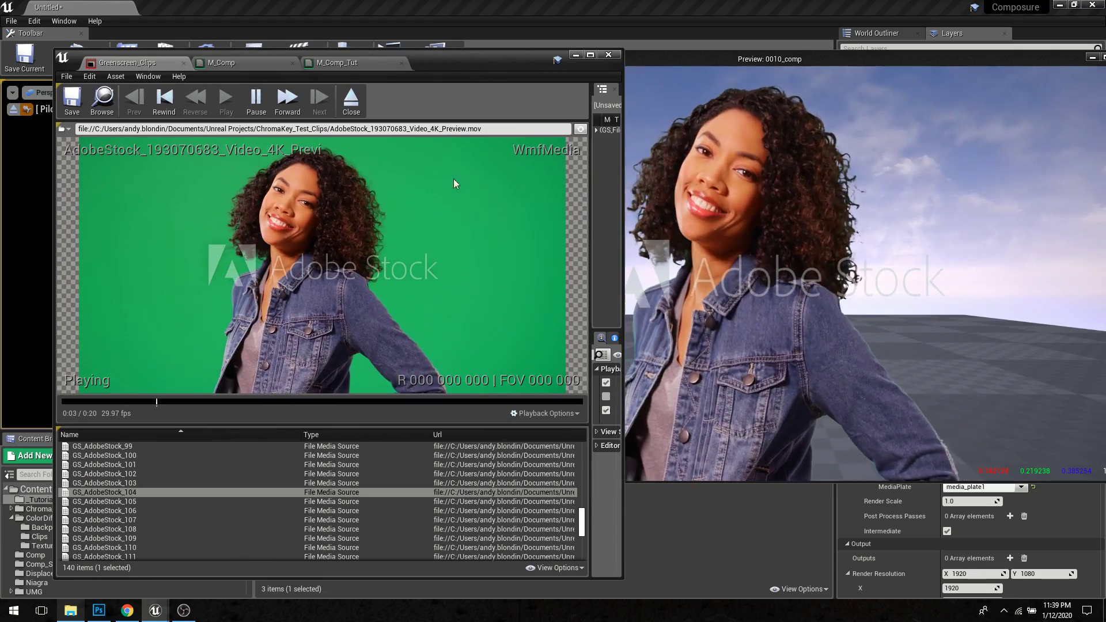
pyautogui.moveTo(459, 68); pyautogui.dragTo(417, 45)
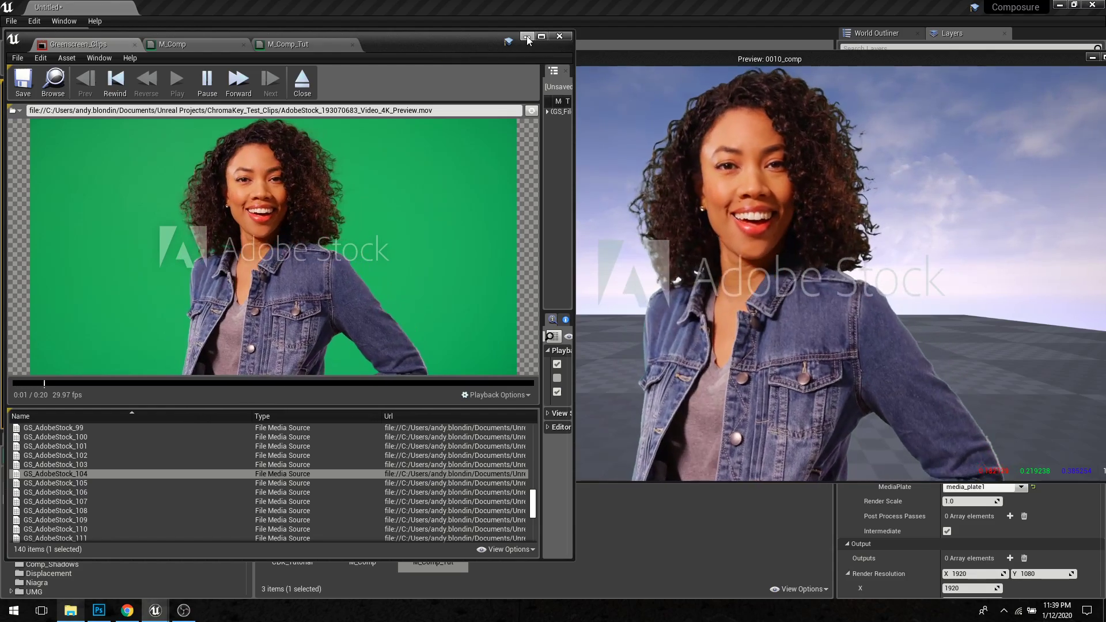
pyautogui.click(527, 36)
pyautogui.moveTo(744, 64); pyautogui.dragTo(500, 91)
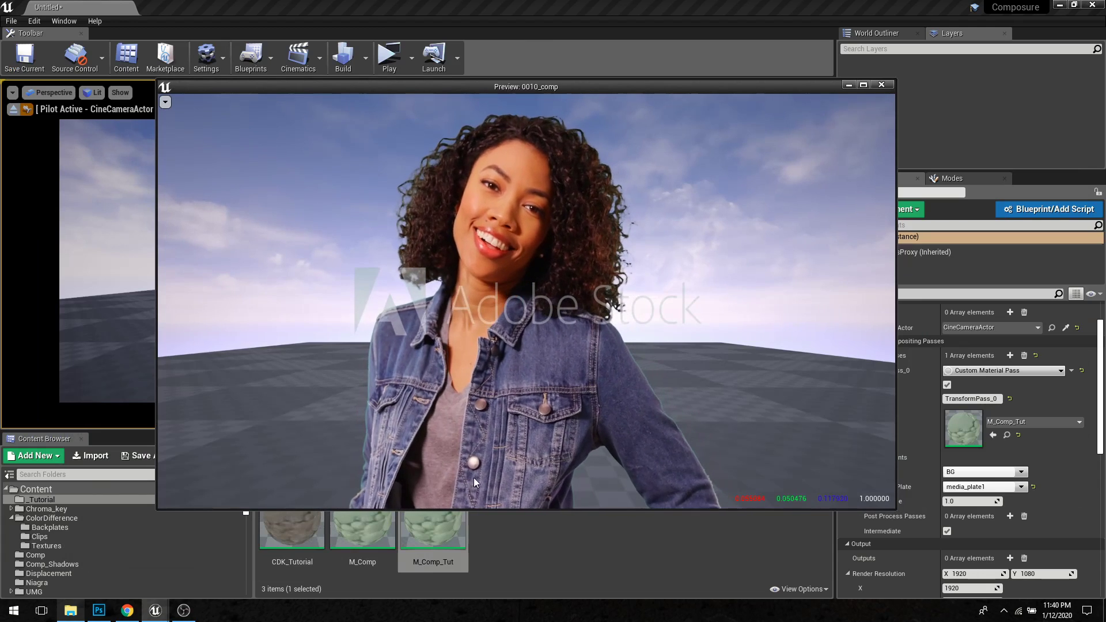
pyautogui.click(845, 89)
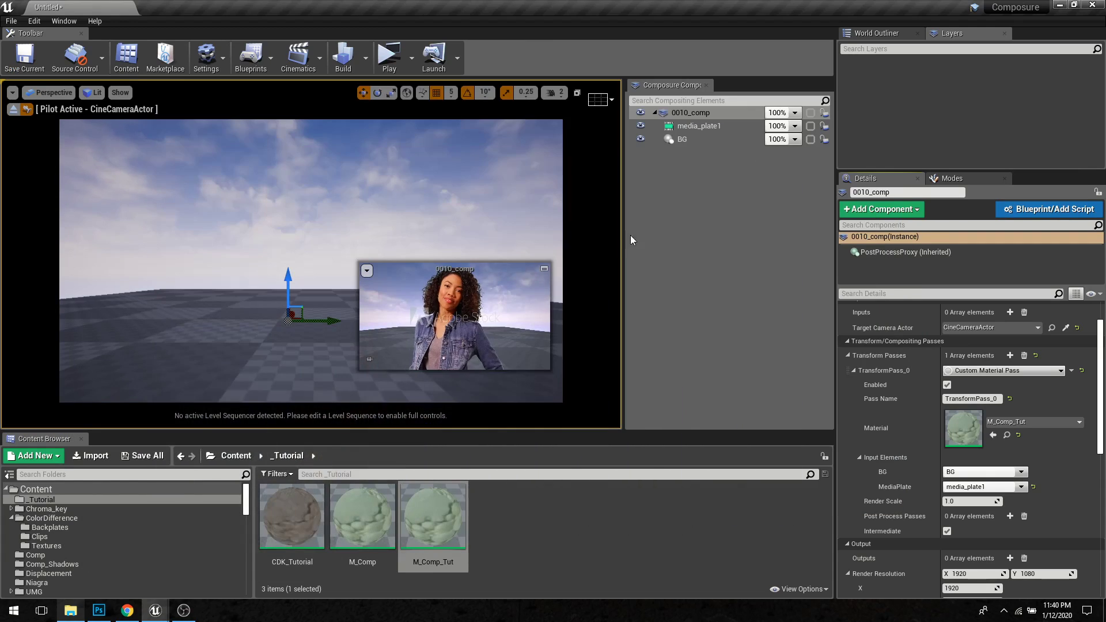
# Step: Place a basic Cone in the level and reposition it so it stands on the checkered floor in the camera view
pyautogui.click(645, 211)
pyautogui.click(961, 178)
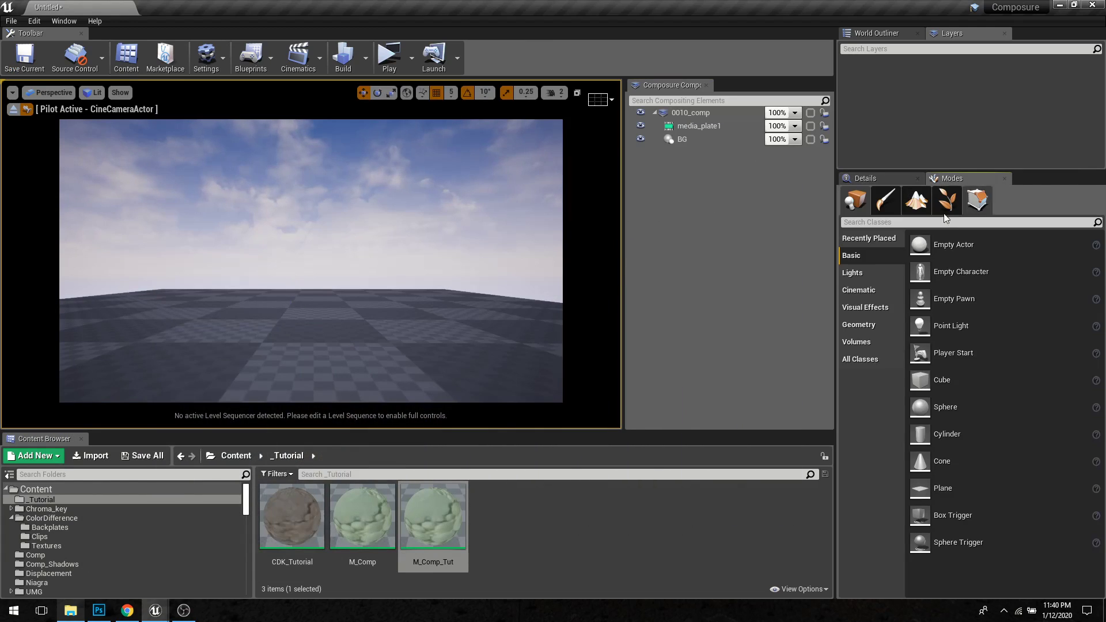
pyautogui.moveTo(934, 461); pyautogui.dragTo(288, 365)
pyautogui.moveTo(382, 279)
pyautogui.mouseDown(button='right')
pyautogui.moveTo(369, 291)
pyautogui.moveTo(382, 279)
pyautogui.mouseUp(button='right')
pyautogui.moveTo(373, 236); pyautogui.dragTo(279, 257, button='right')
pyautogui.moveTo(225, 272); pyautogui.dragTo(223, 206)
pyautogui.moveTo(250, 242); pyautogui.dragTo(309, 224)
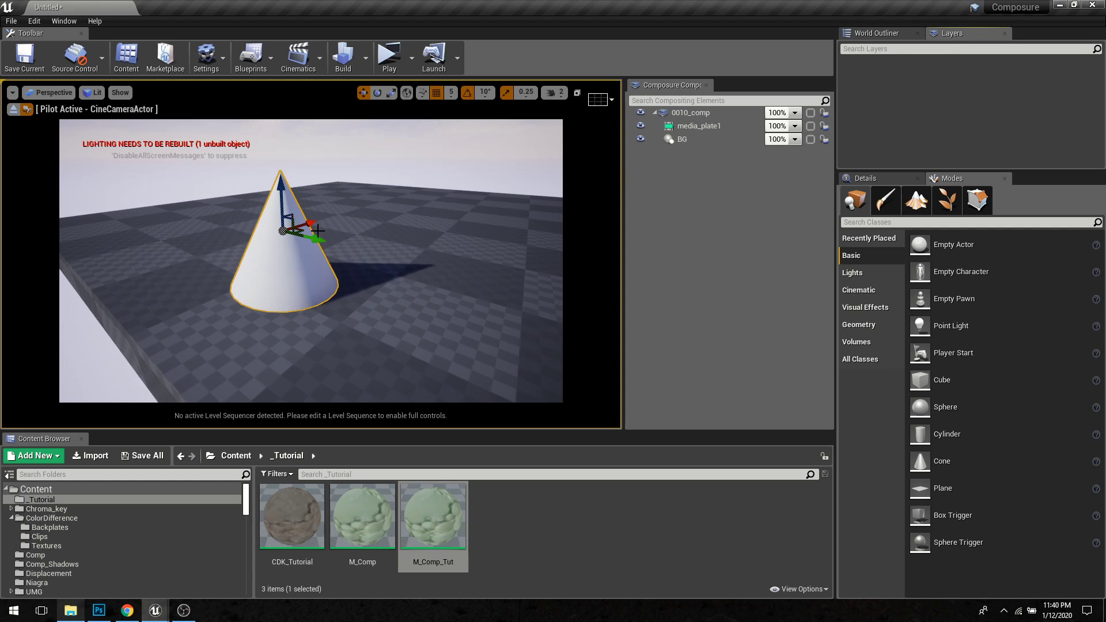
pyautogui.moveTo(311, 224); pyautogui.dragTo(295, 228)
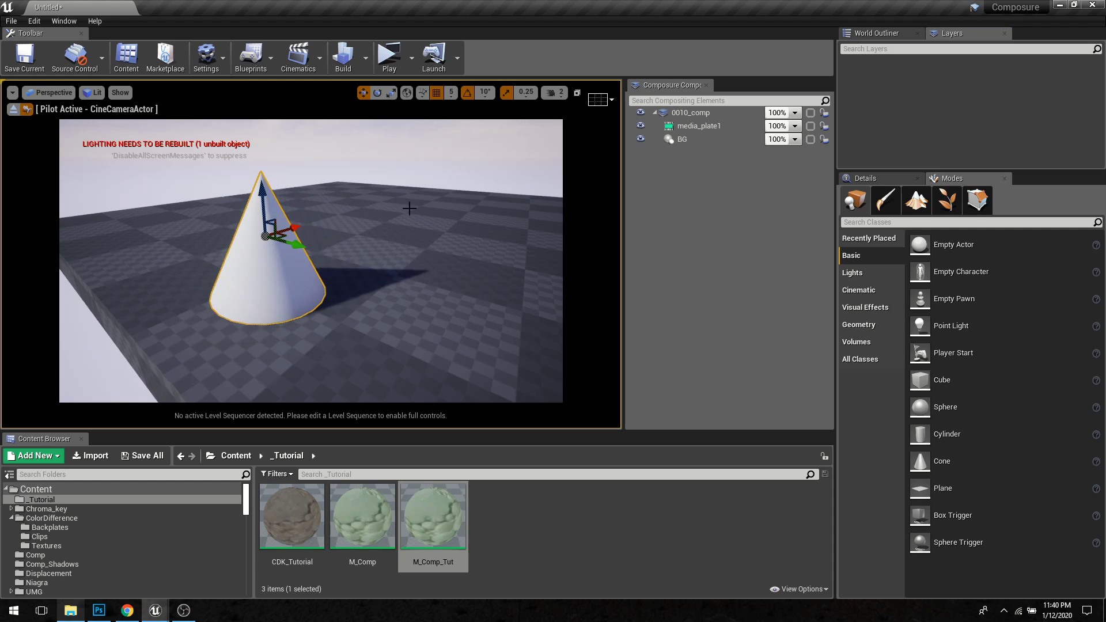
pyautogui.rightClick(892, 70)
pyautogui.click(907, 53)
pyautogui.click(64, 20)
pyautogui.moveTo(74, 42)
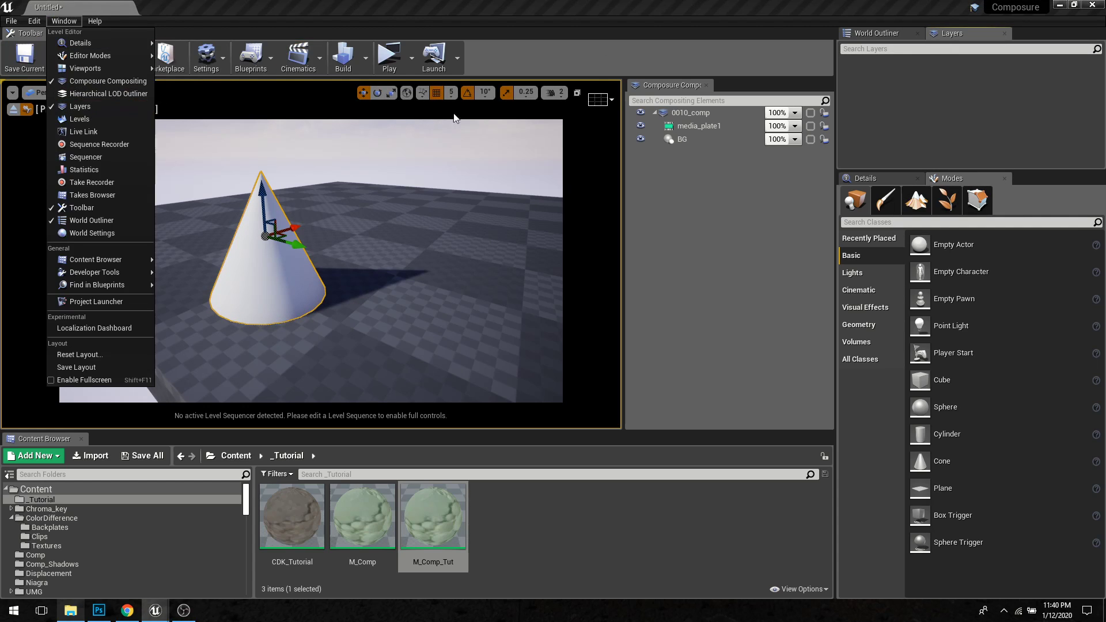
pyautogui.click(908, 88)
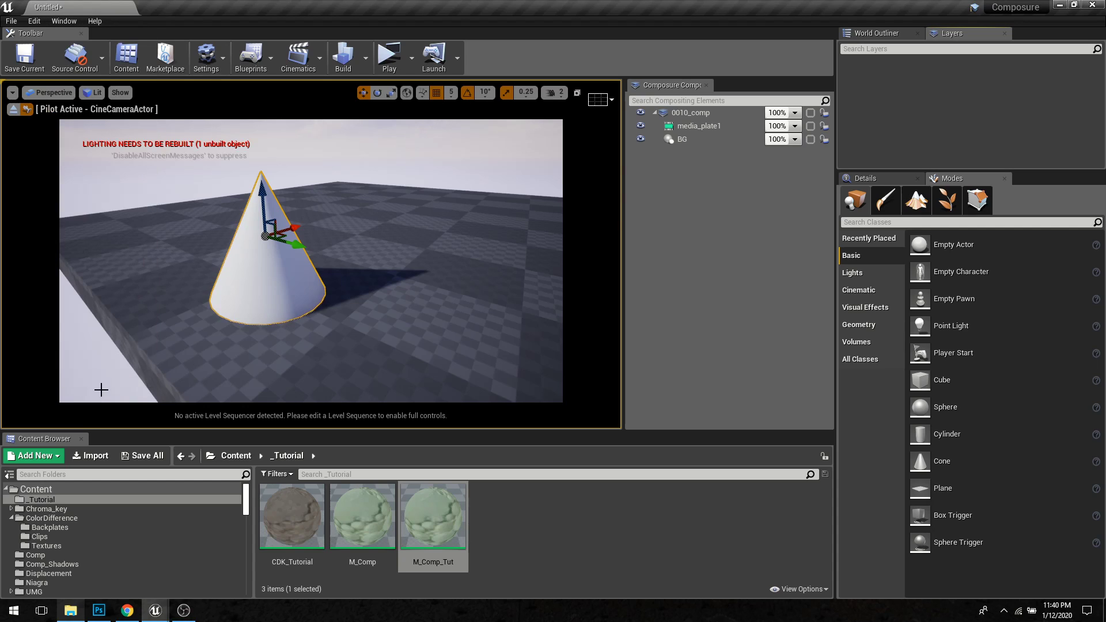
# Step: Add the selected cone to a new layer named FG and toggle the layer's visibility off and on to check it
pyautogui.rightClick(863, 69)
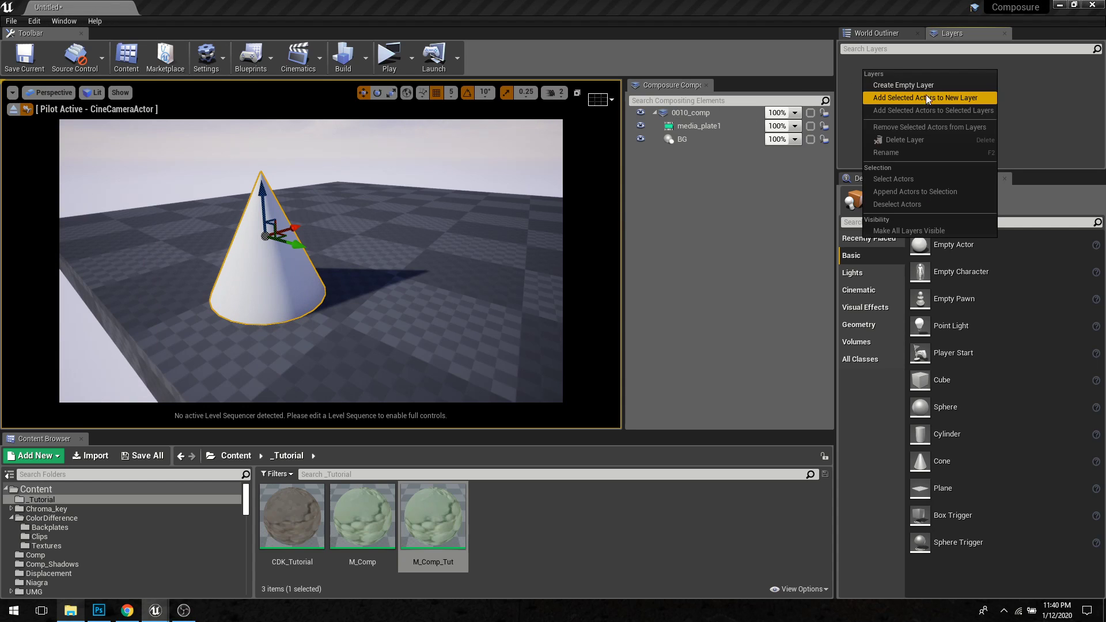
pyautogui.click(896, 99)
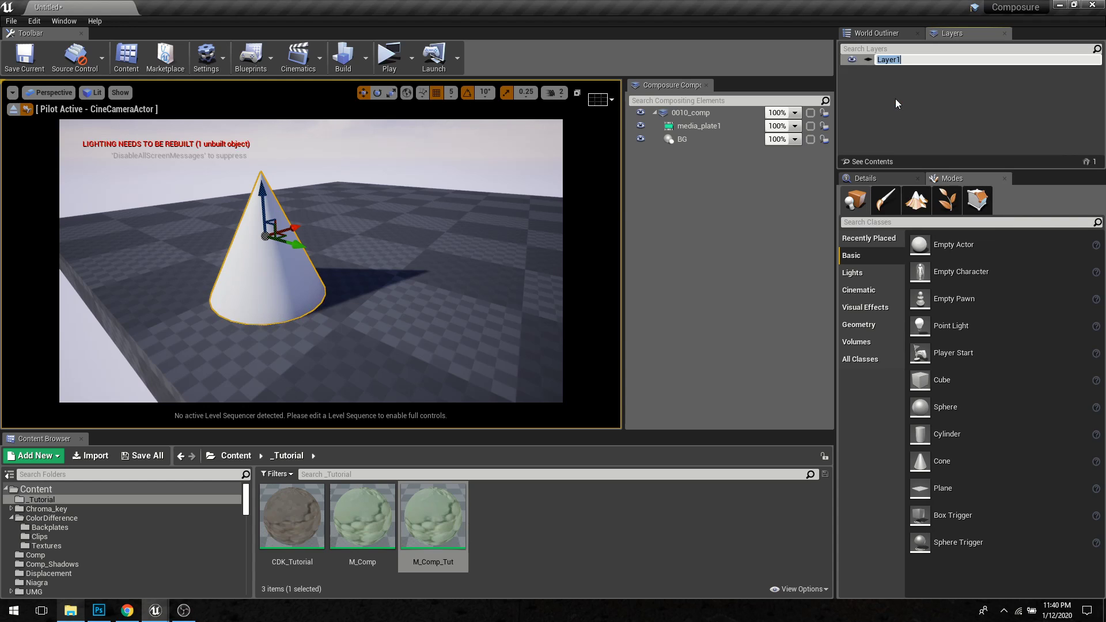
pyautogui.write('FG')
pyautogui.press('Return')
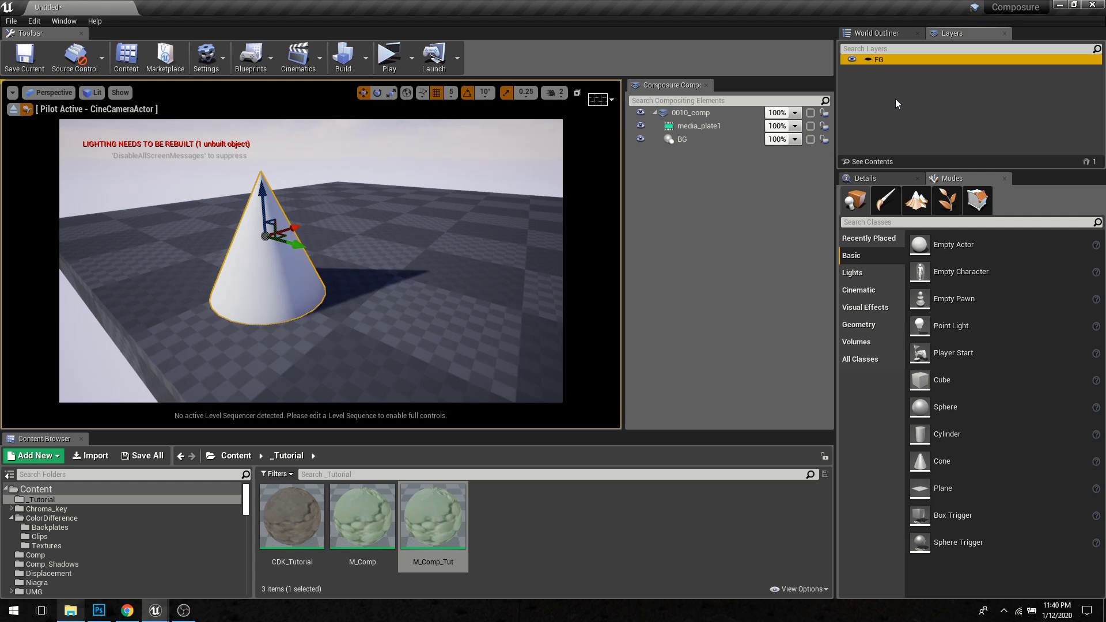
pyautogui.click(866, 64)
pyautogui.click(853, 60)
pyautogui.click(853, 60)
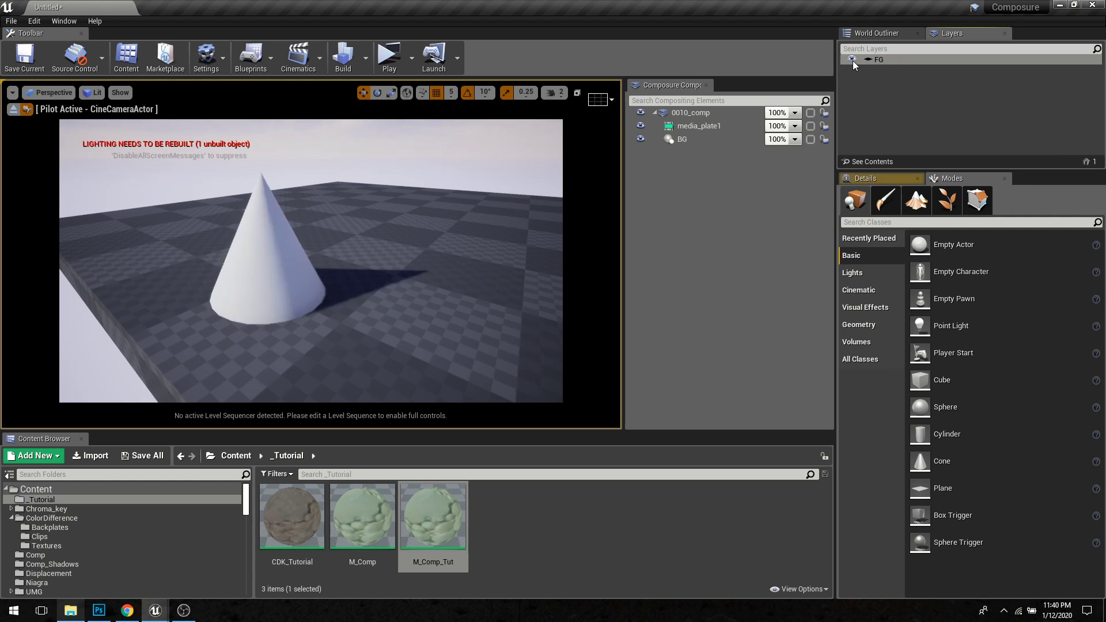
# Step: Add a CG layer element under 0010_comp and name it FG
pyautogui.click(697, 142)
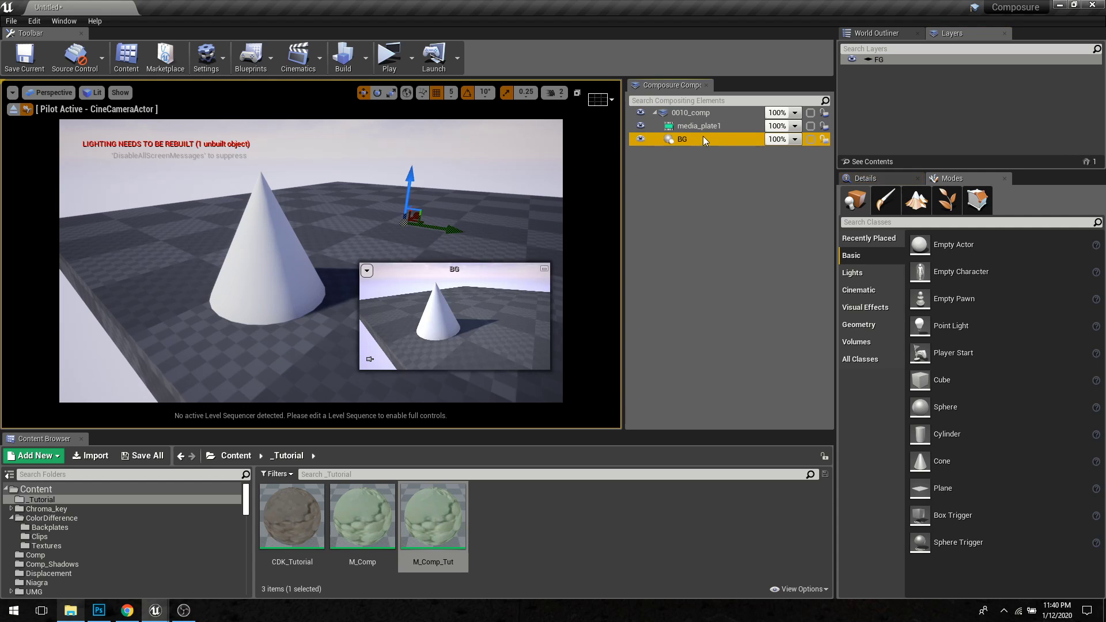
pyautogui.click(710, 114)
pyautogui.rightClick(711, 112)
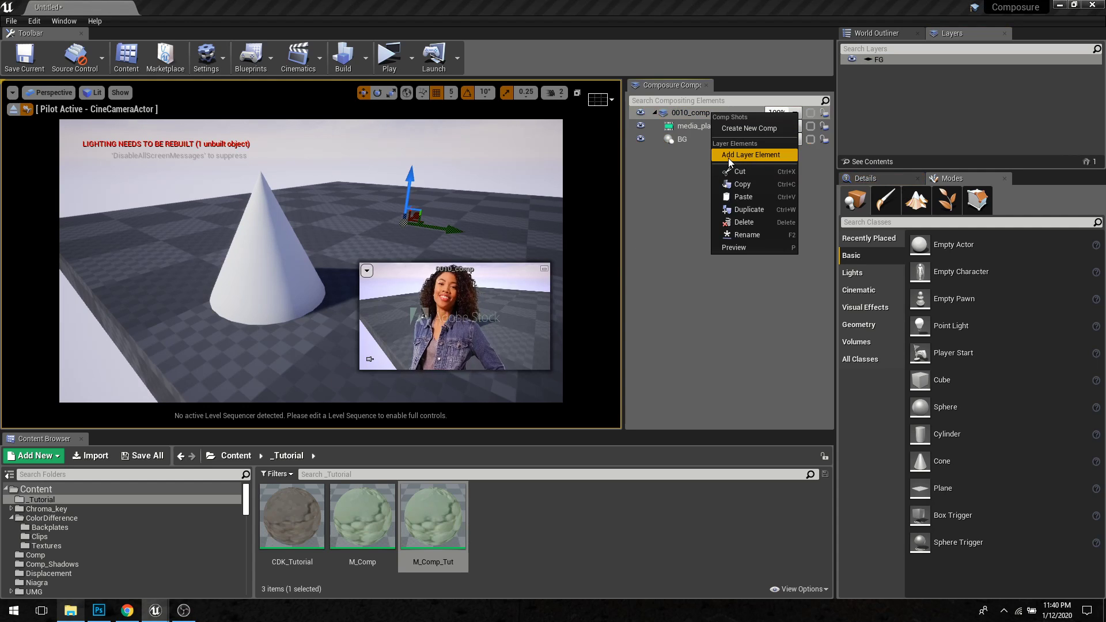
pyautogui.click(728, 155)
pyautogui.click(445, 213)
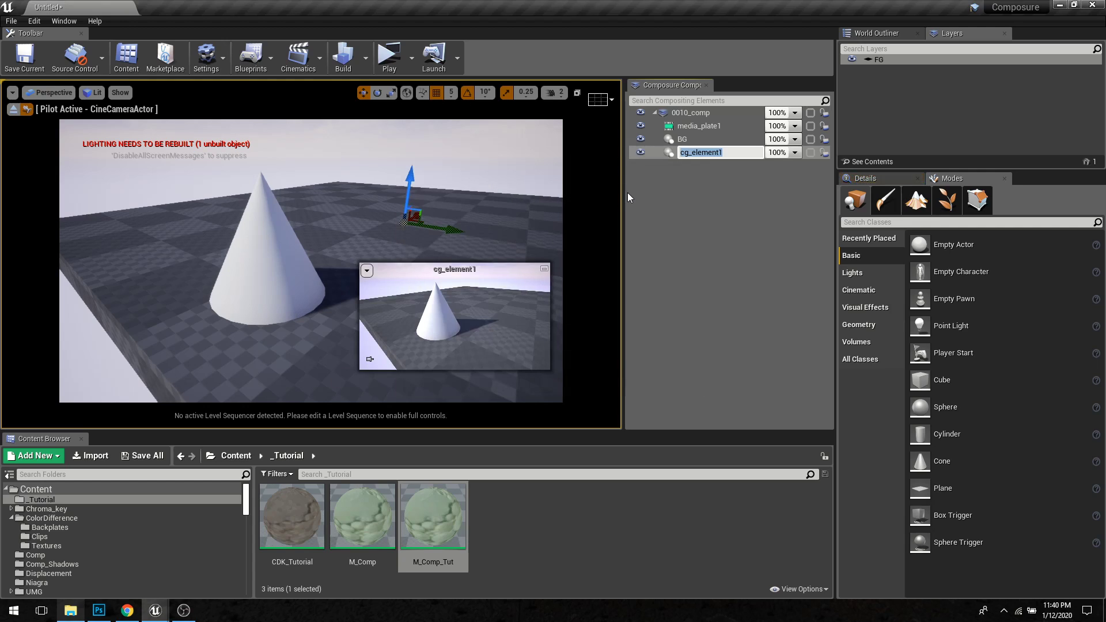
pyautogui.write('fg')
pyautogui.press('BackSpace')
pyautogui.press('BackSpace')
pyautogui.write('FG')
pyautogui.press('Return')
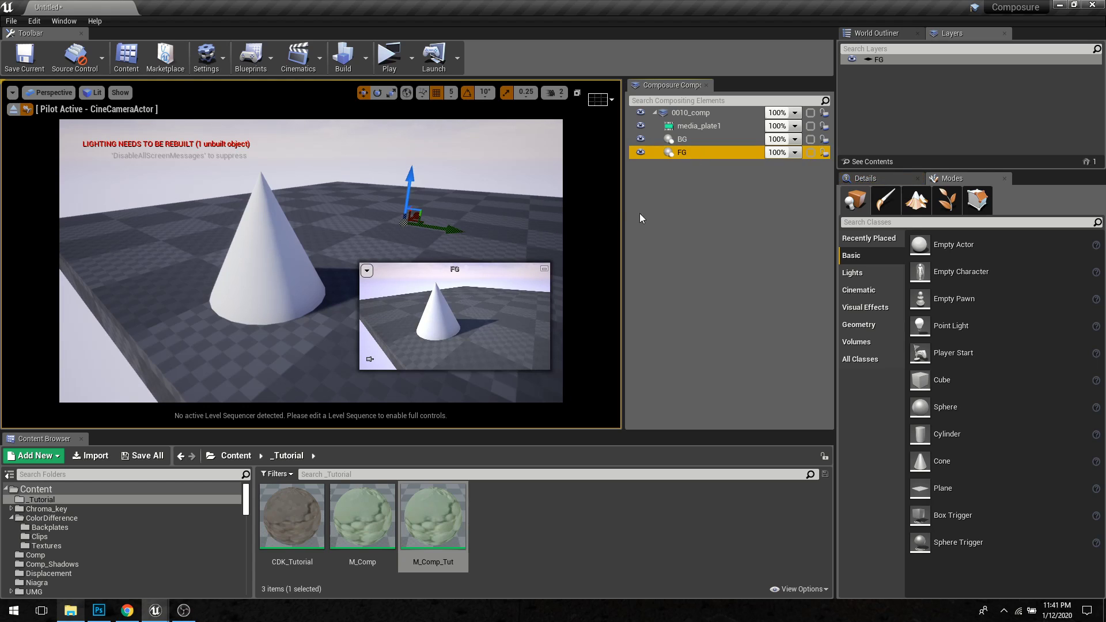
# Step: Add a Capture Actors entry to the FG element and set its ActorSet to the FG layer
pyautogui.click(894, 178)
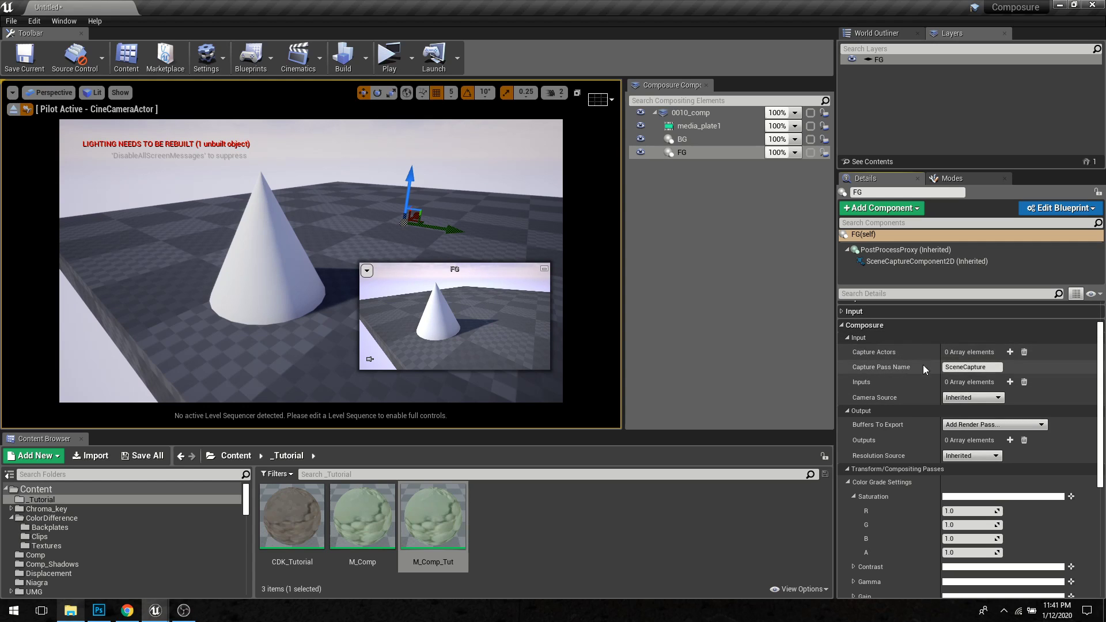
pyautogui.click(1010, 352)
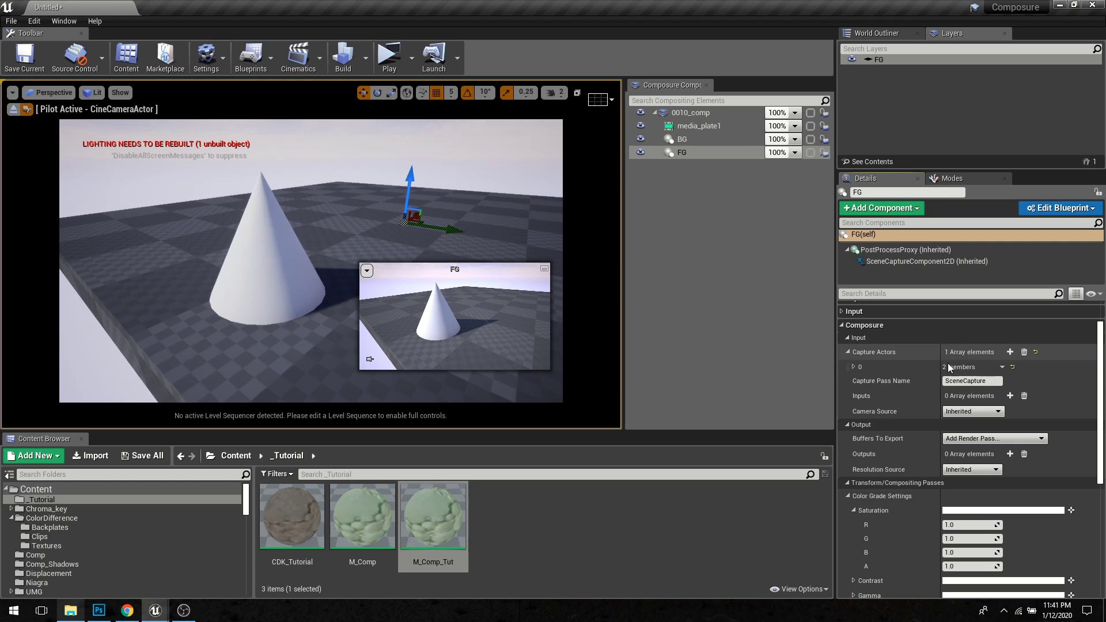
pyautogui.click(861, 367)
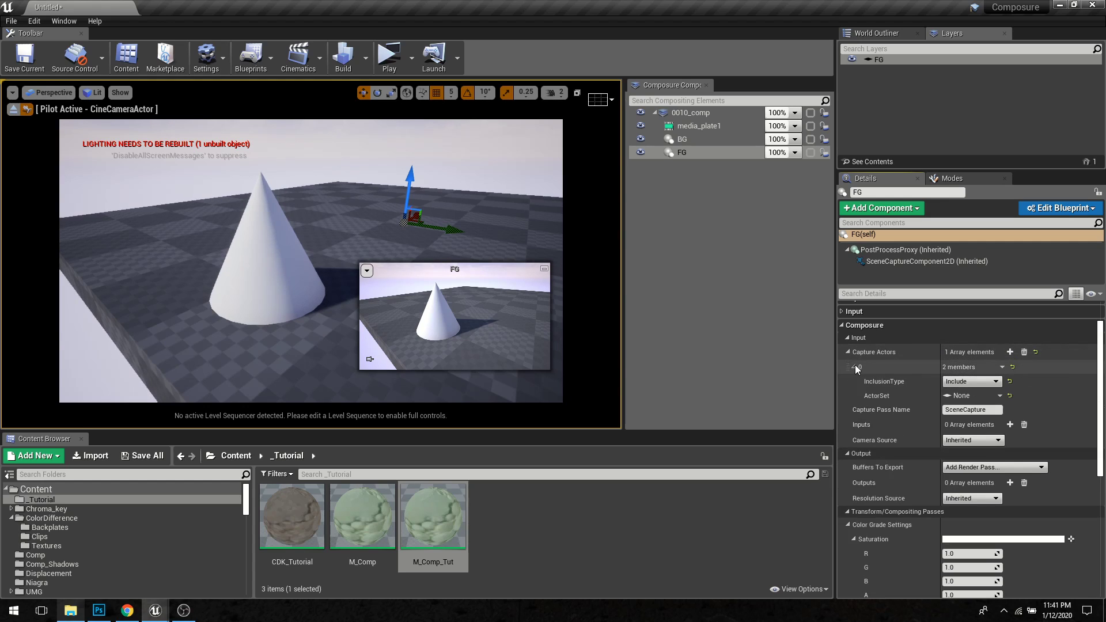
pyautogui.click(973, 397)
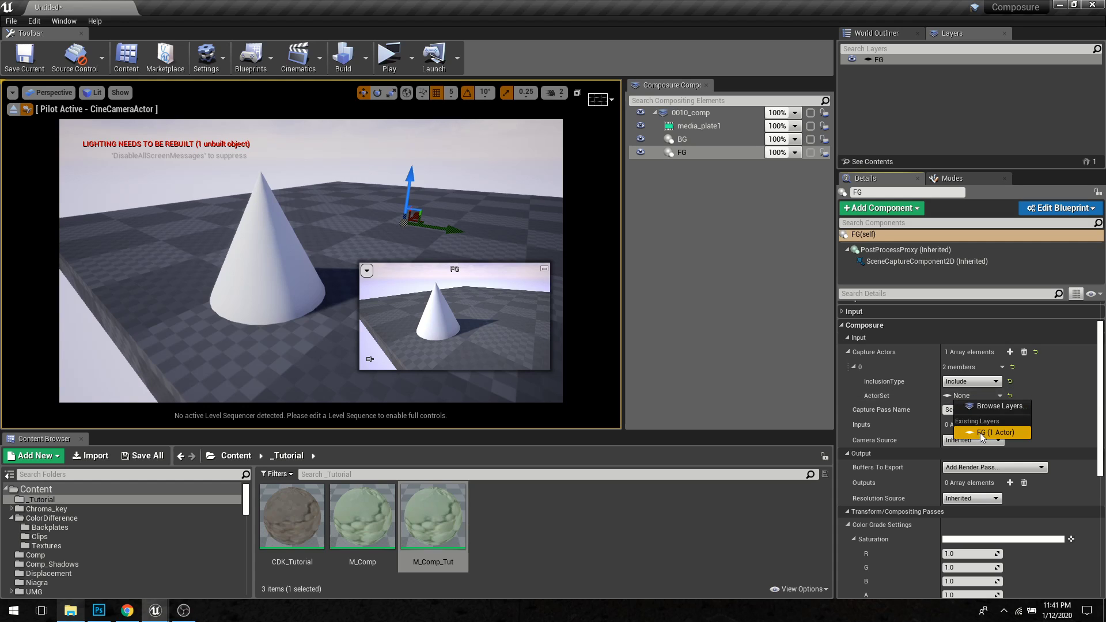
pyautogui.click(985, 439)
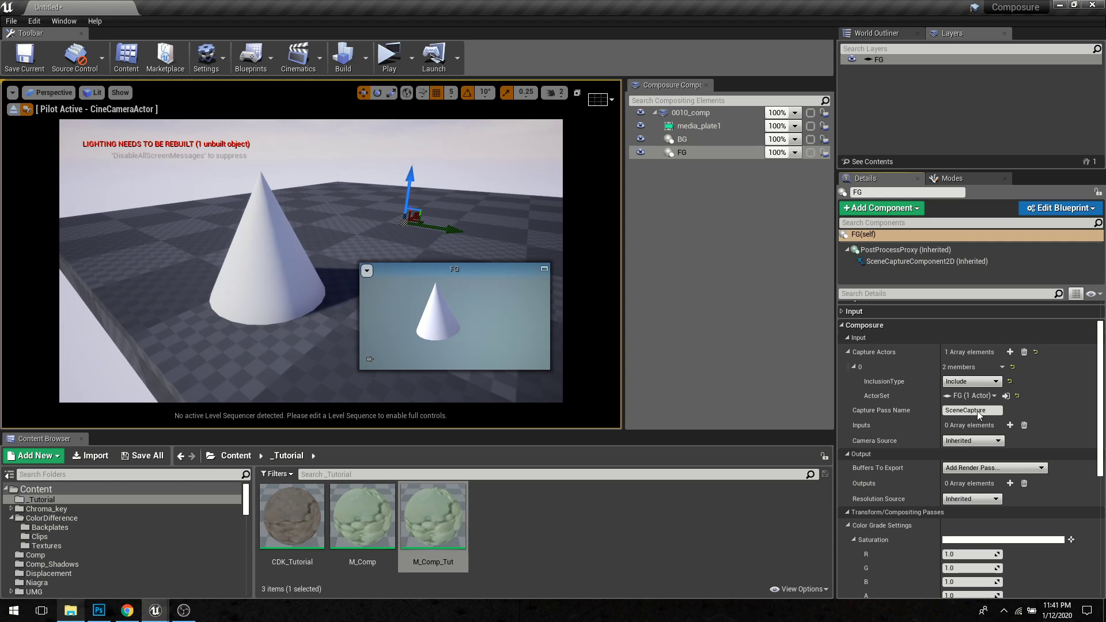
# Step: Try the Exclude inclusion type on the FG capture entry, and switch it back to Include
pyautogui.click(974, 382)
pyautogui.click(965, 399)
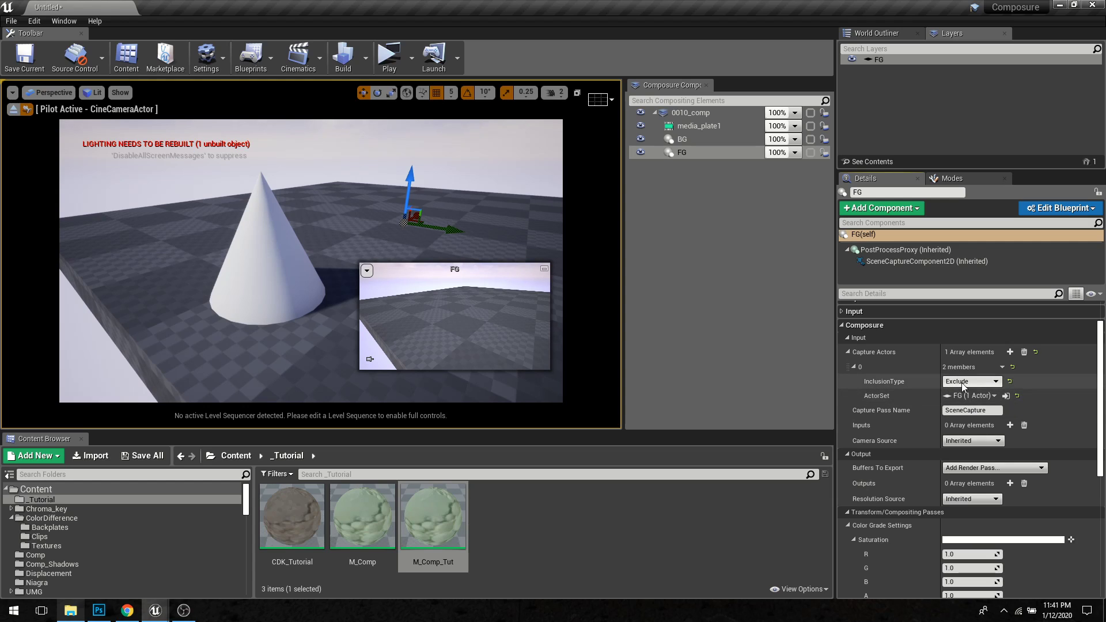
pyautogui.click(962, 384)
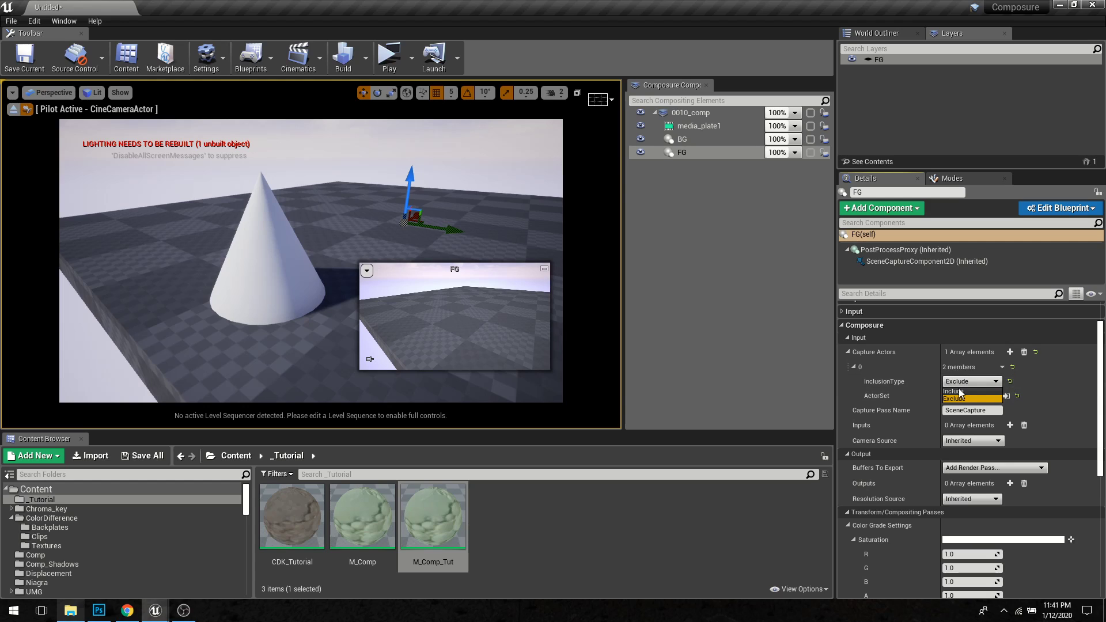
pyautogui.click(962, 392)
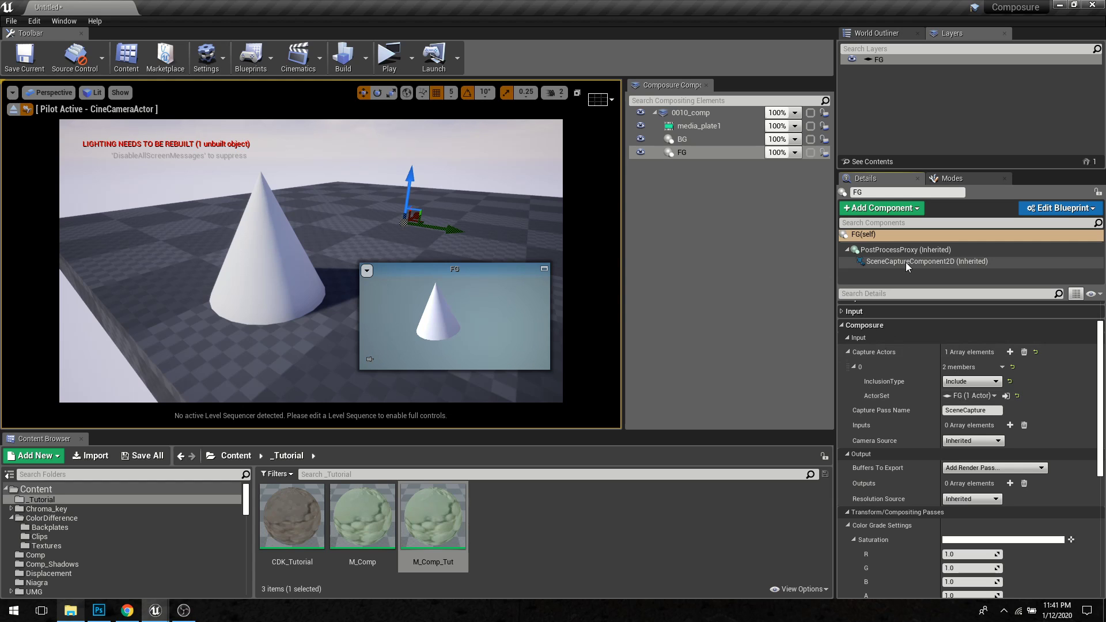
# Step: Preview the FG element in its own window, isolate its alpha channel, restore the RGB view and close the preview
pyautogui.doubleClick(702, 158)
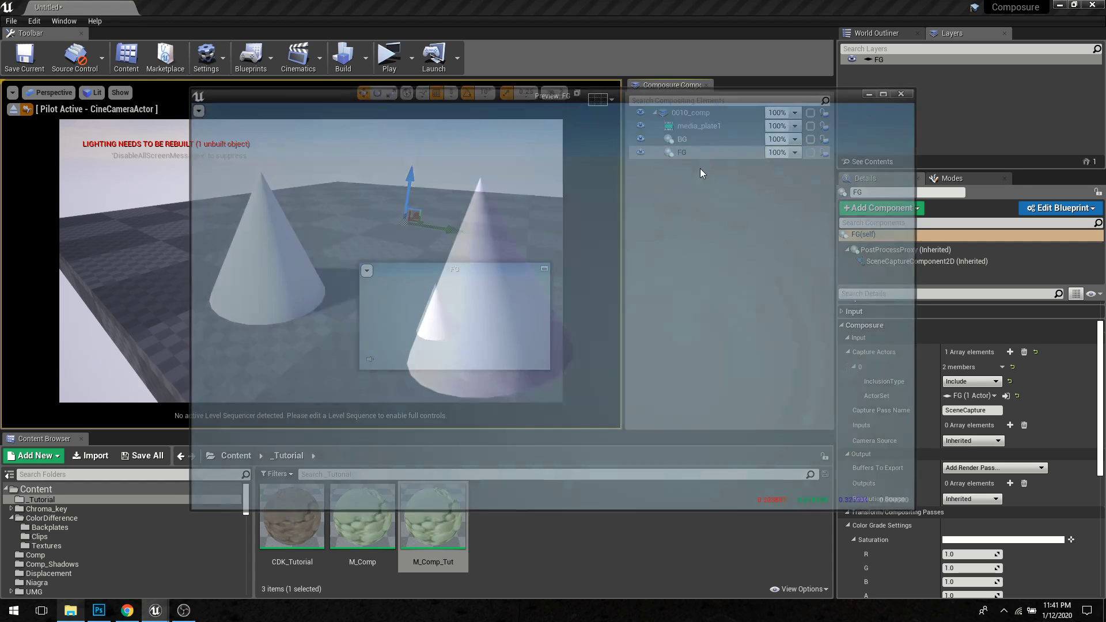
pyautogui.click(191, 107)
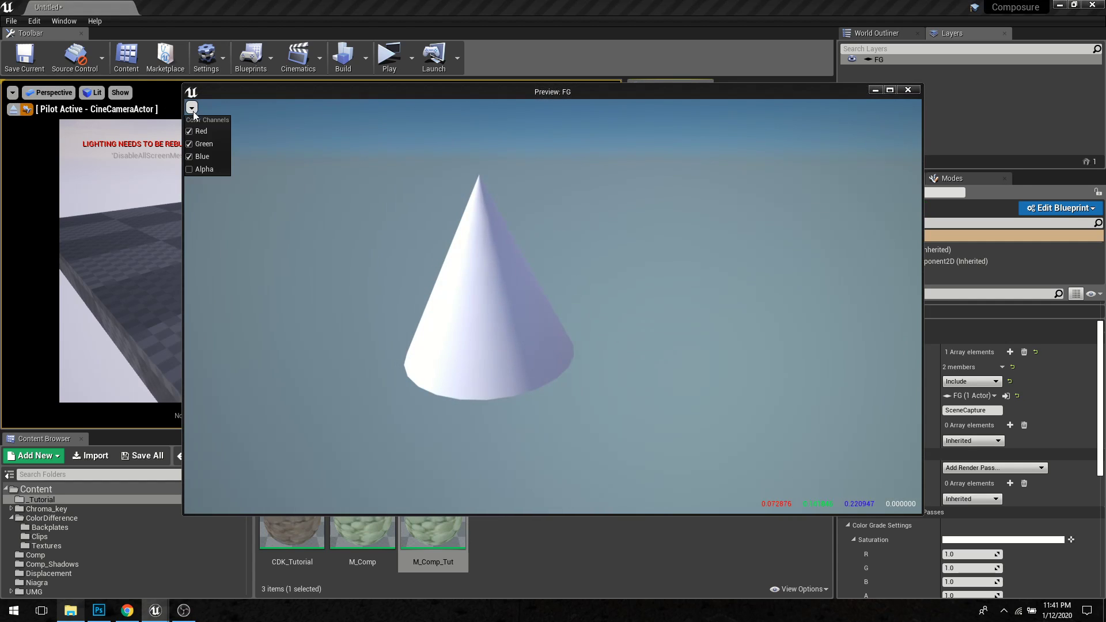
pyautogui.click(196, 169)
pyautogui.click(190, 156)
pyautogui.click(189, 144)
pyautogui.click(190, 131)
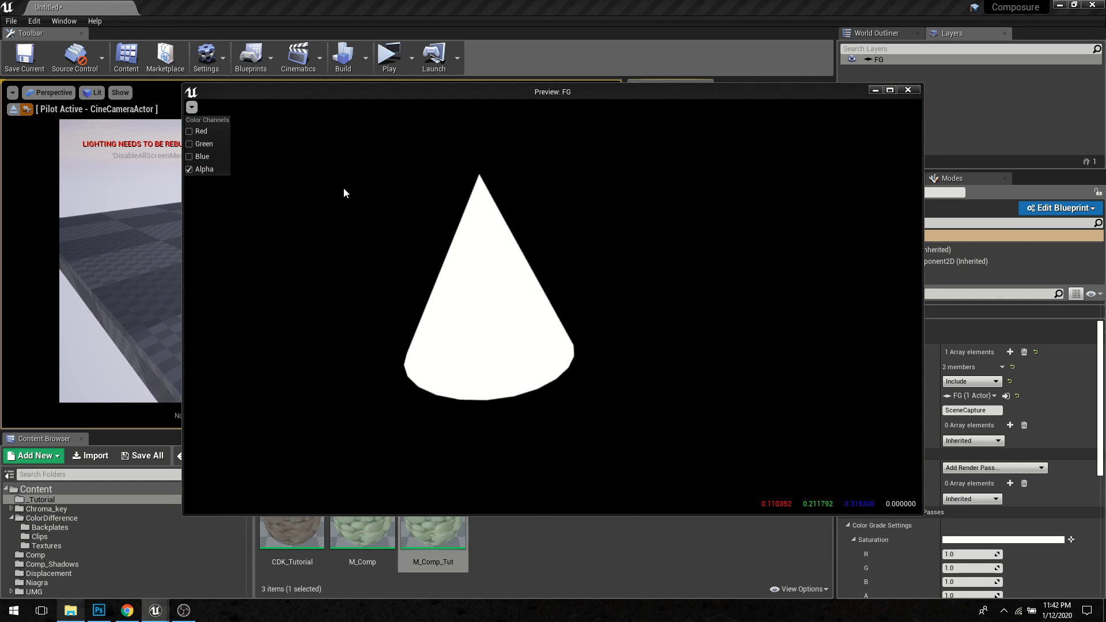
pyautogui.click(190, 157)
pyautogui.click(191, 144)
pyautogui.click(190, 131)
pyautogui.click(189, 170)
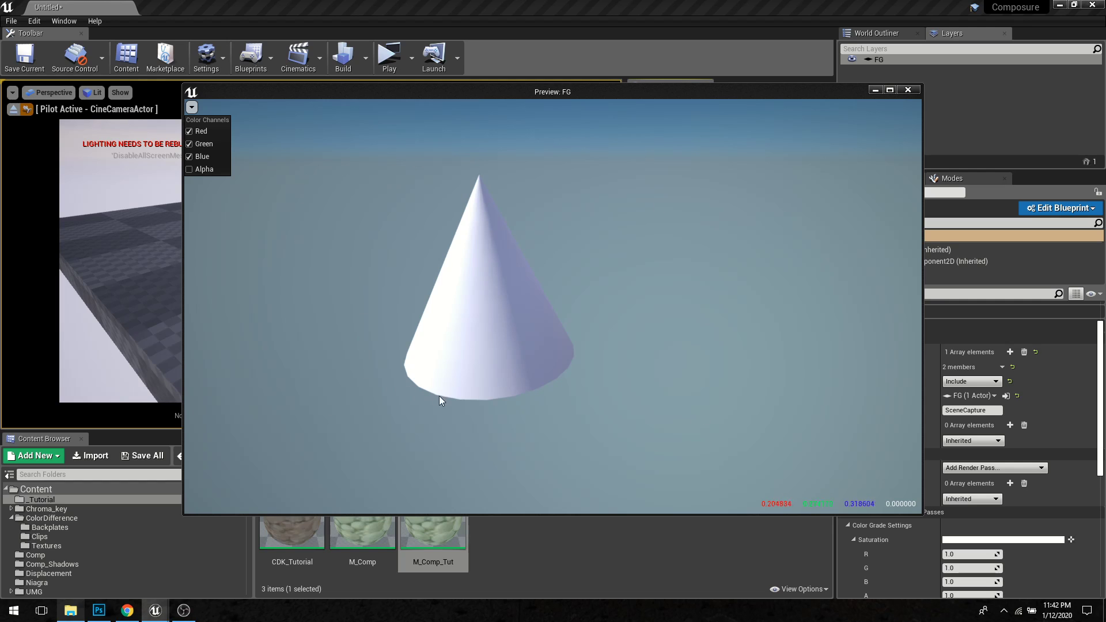
pyautogui.click(909, 89)
# Step: Check the 0010_comp and FG previews, and search the details of FG's SceneCaptureComponent2D for fog
pyautogui.click(694, 113)
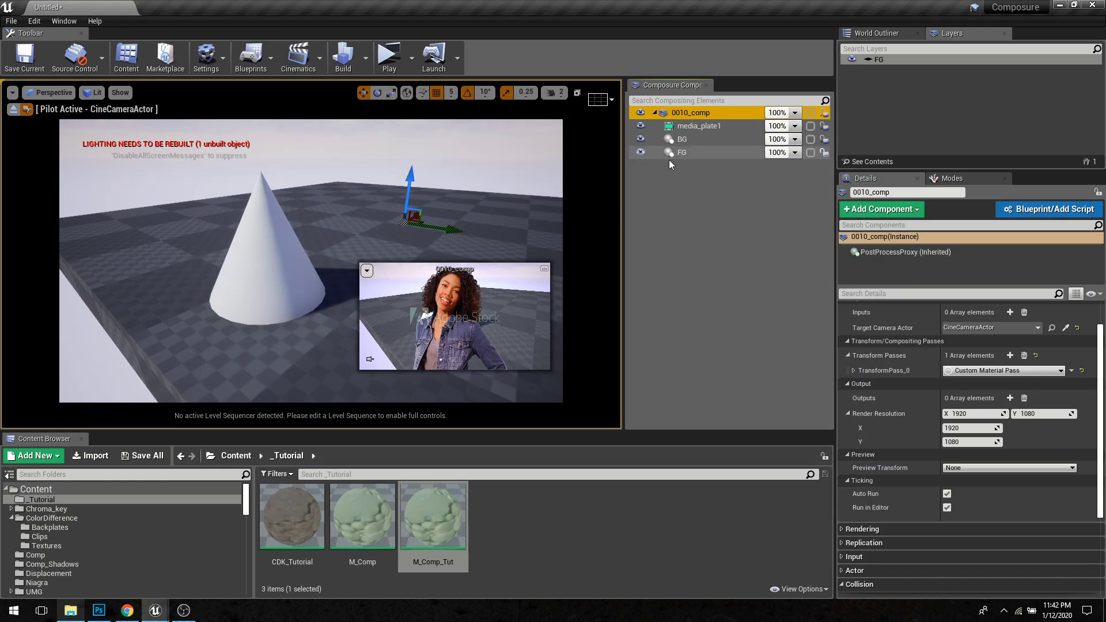
pyautogui.click(692, 152)
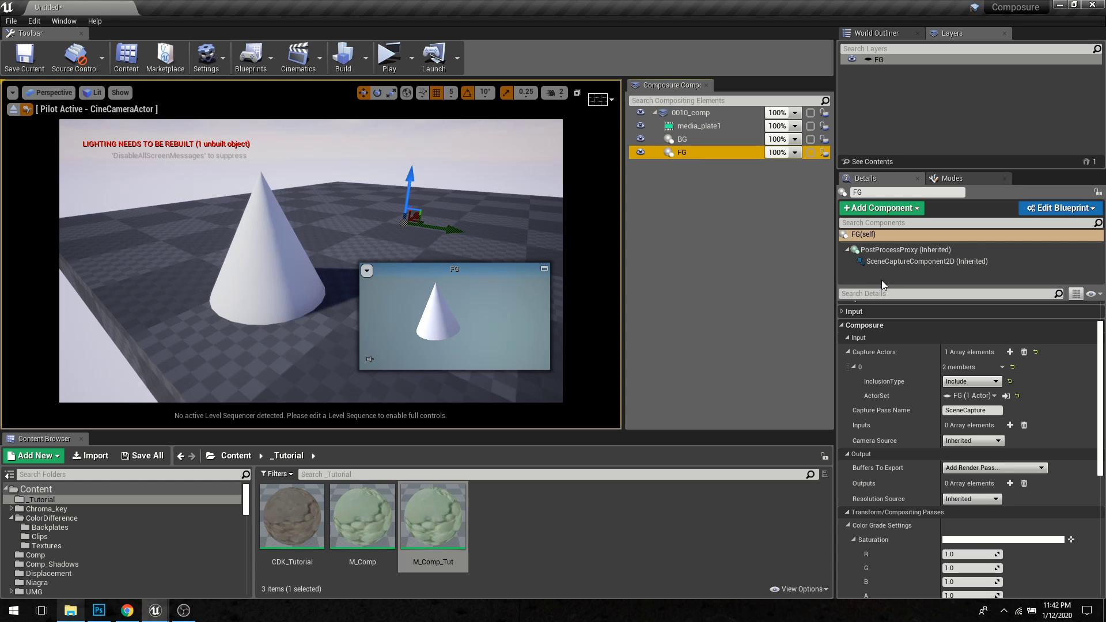
pyautogui.click(880, 262)
pyautogui.click(875, 297)
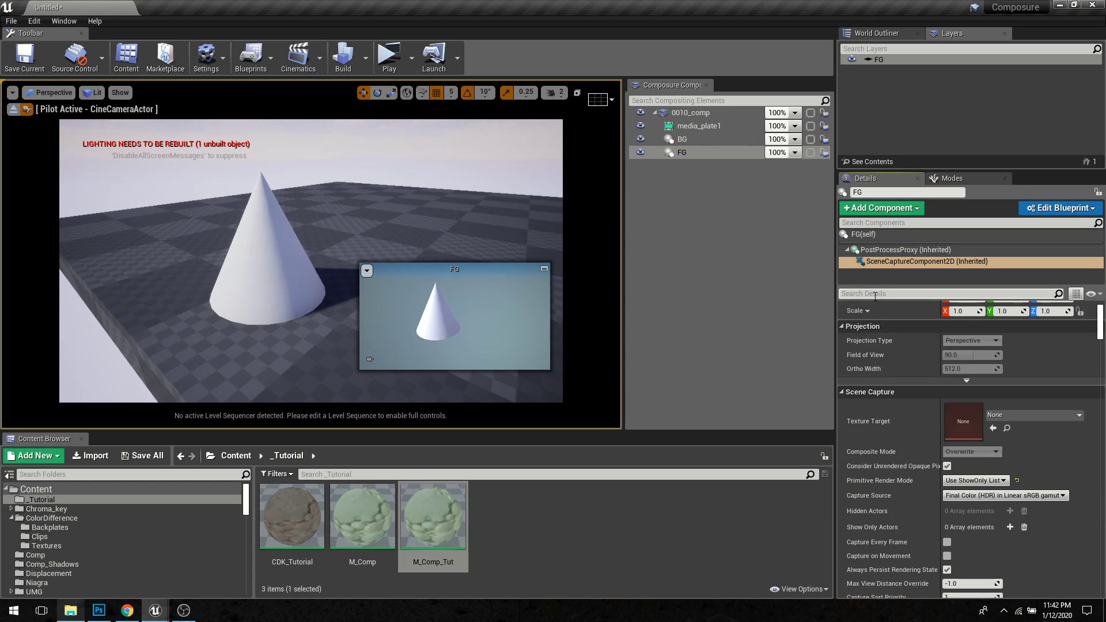
pyautogui.write('fog')
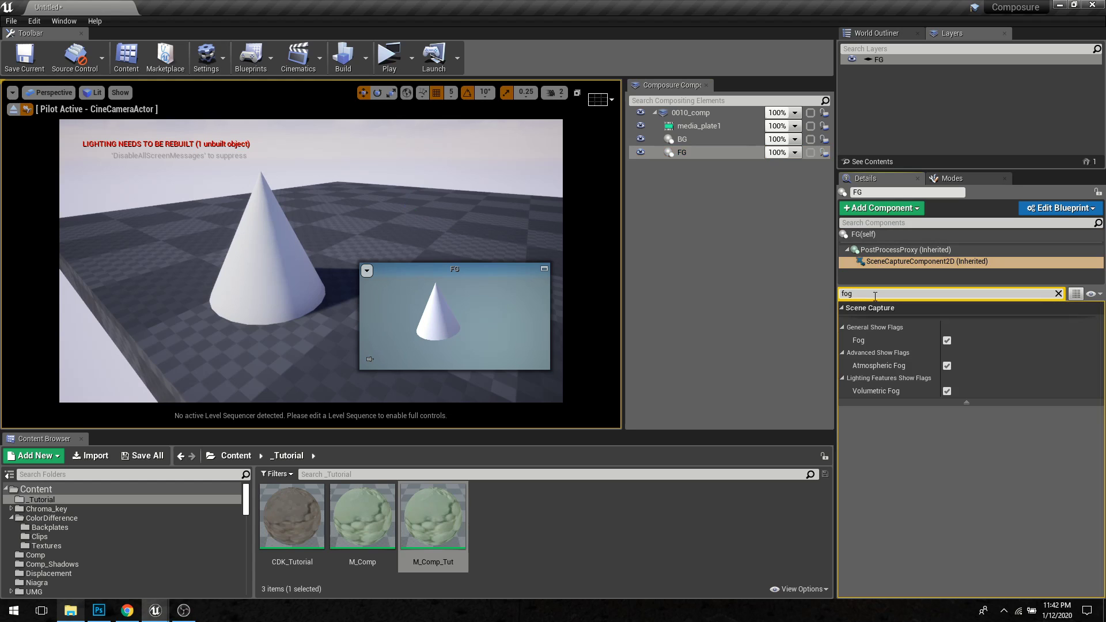
# Step: Duplicate the BG texture parameter in the M_Comp_Tut material, place the copy above MediaPlate and name it FG
pyautogui.doubleClick(449, 522)
pyautogui.moveTo(300, 165); pyautogui.dragTo(317, 241, button='right')
pyautogui.click(361, 420)
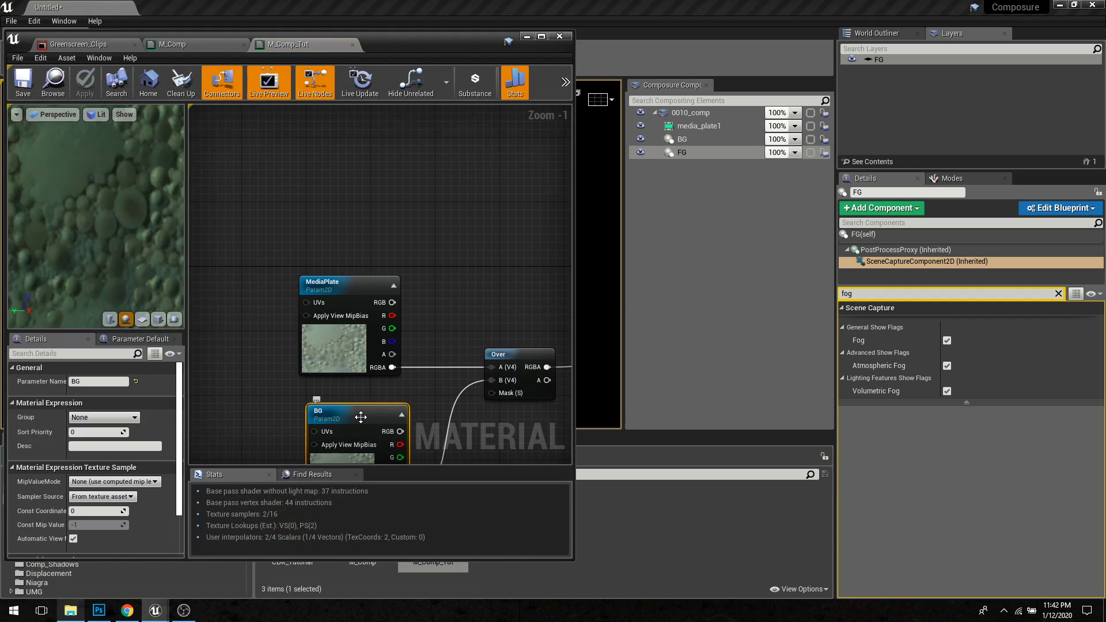
pyautogui.hotkey('ctrl', 'v')
pyautogui.moveTo(387, 239); pyautogui.dragTo(347, 160)
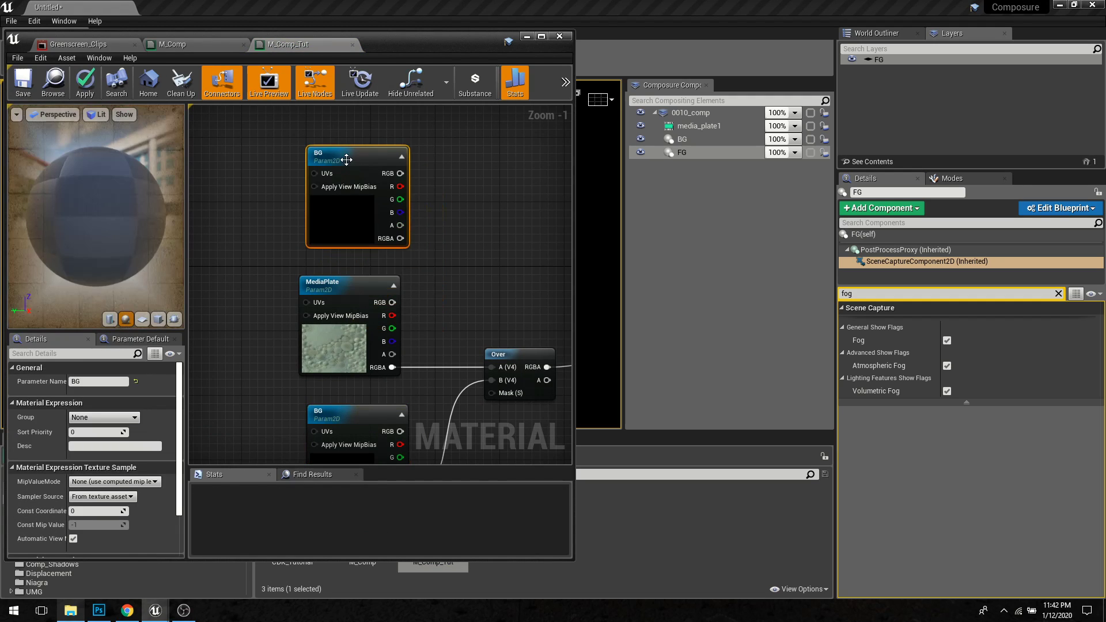
pyautogui.moveTo(92, 382); pyautogui.dragTo(54, 383)
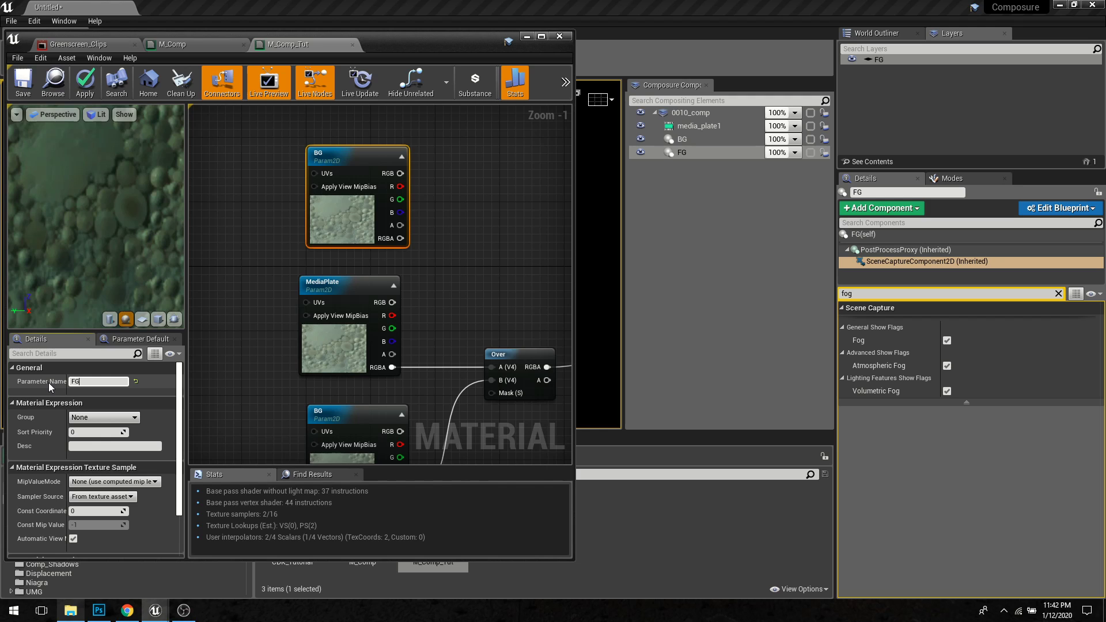
pyautogui.press('Return')
# Step: Duplicate the Over node and connect the original Over's RGBA output to the copy's B input
pyautogui.moveTo(522, 259); pyautogui.dragTo(459, 259, button='right')
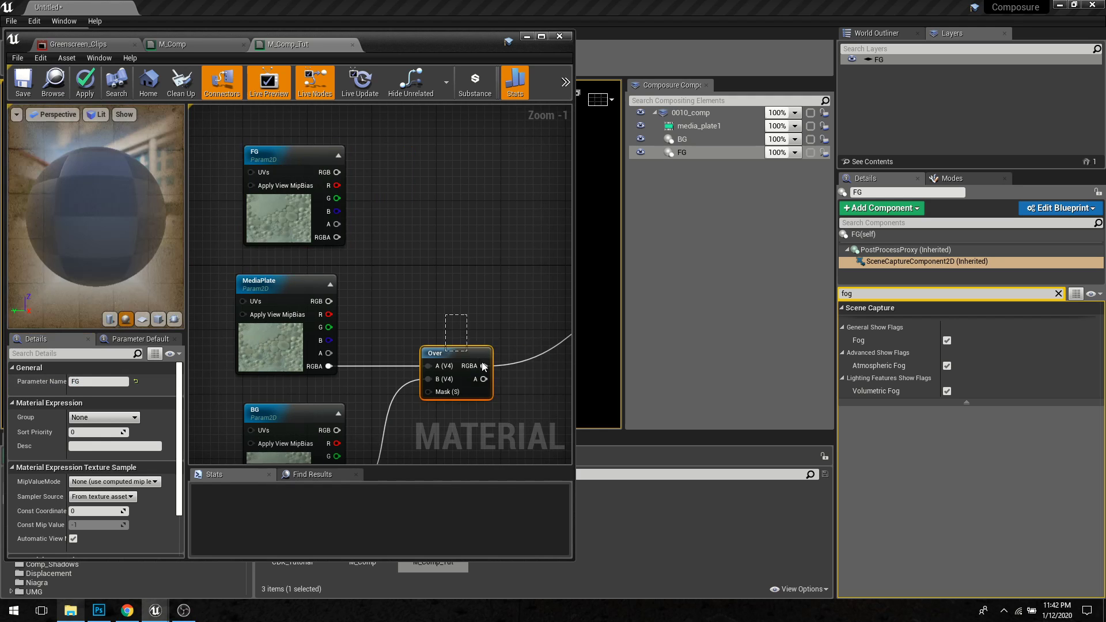
pyautogui.click(452, 354)
pyautogui.moveTo(500, 307); pyautogui.dragTo(429, 265, button='right')
pyautogui.hotkey('ctrl', 'c')
pyautogui.hotkey('ctrl', 'v')
pyautogui.scroll(-1, 445, 272)
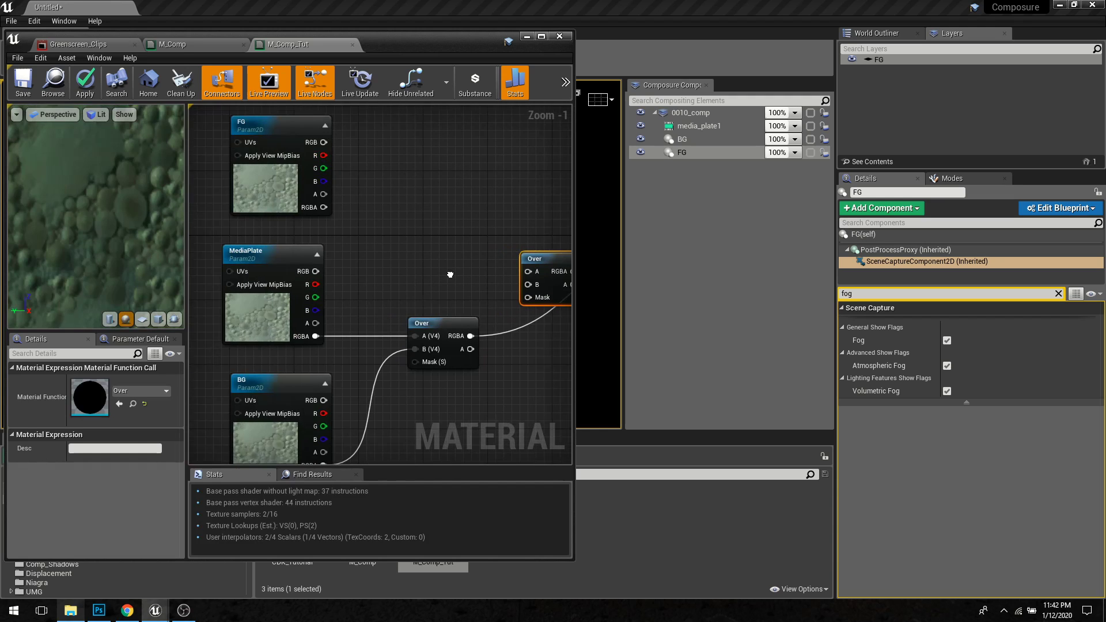
pyautogui.moveTo(215, 226); pyautogui.dragTo(422, 386)
pyautogui.moveTo(429, 306); pyautogui.dragTo(479, 262)
pyautogui.click(409, 224)
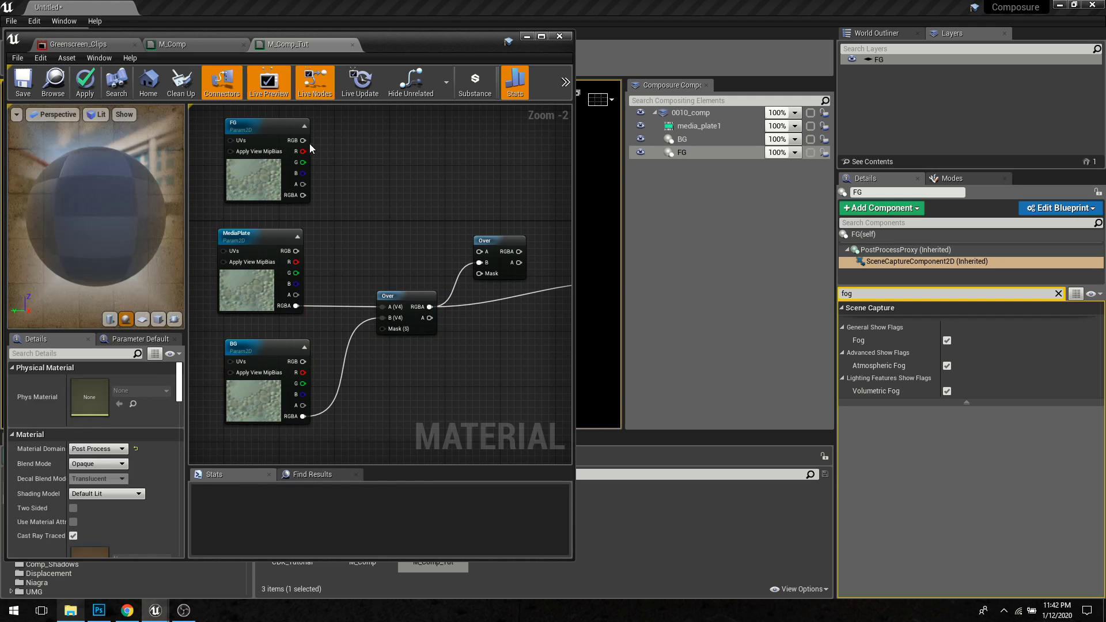
# Step: Wire FG's RGBA through the new Over's A input into the material's Emissive Color, and save the material
pyautogui.moveTo(303, 195); pyautogui.dragTo(479, 251)
pyautogui.moveTo(409, 329); pyautogui.dragTo(340, 310, button='right')
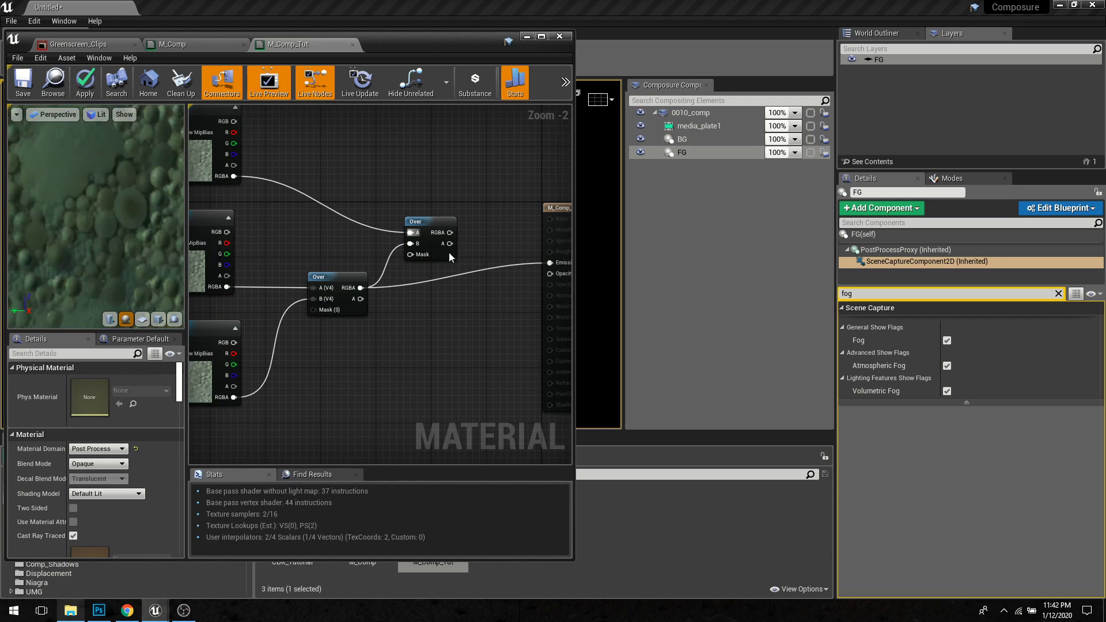
pyautogui.moveTo(451, 233); pyautogui.dragTo(555, 265)
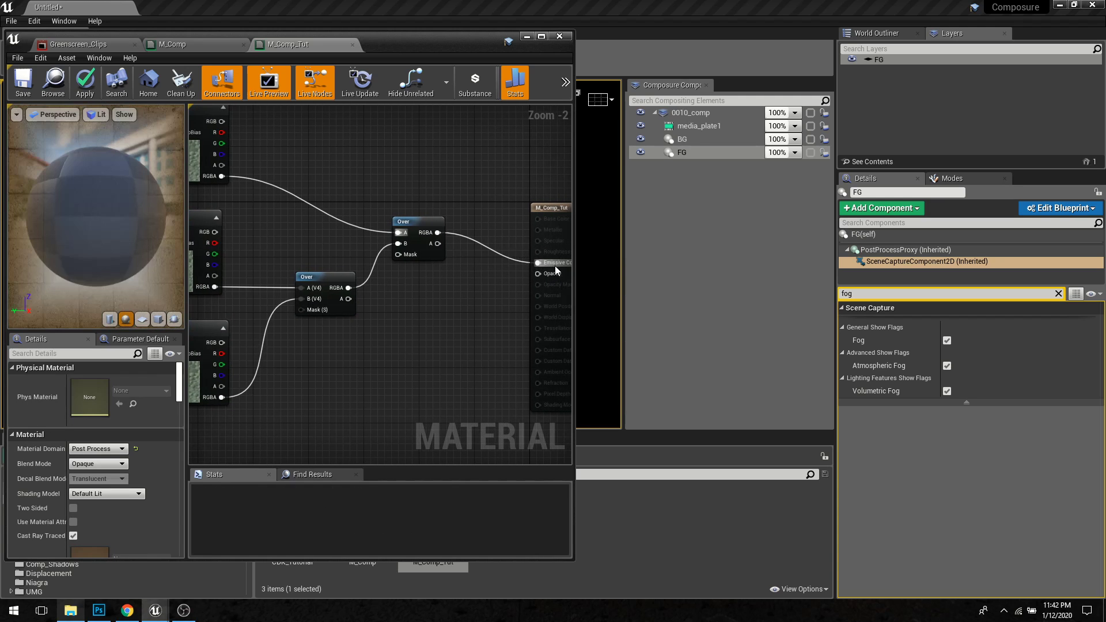
pyautogui.moveTo(393, 186); pyautogui.dragTo(490, 252, button='right')
pyautogui.click(33, 68)
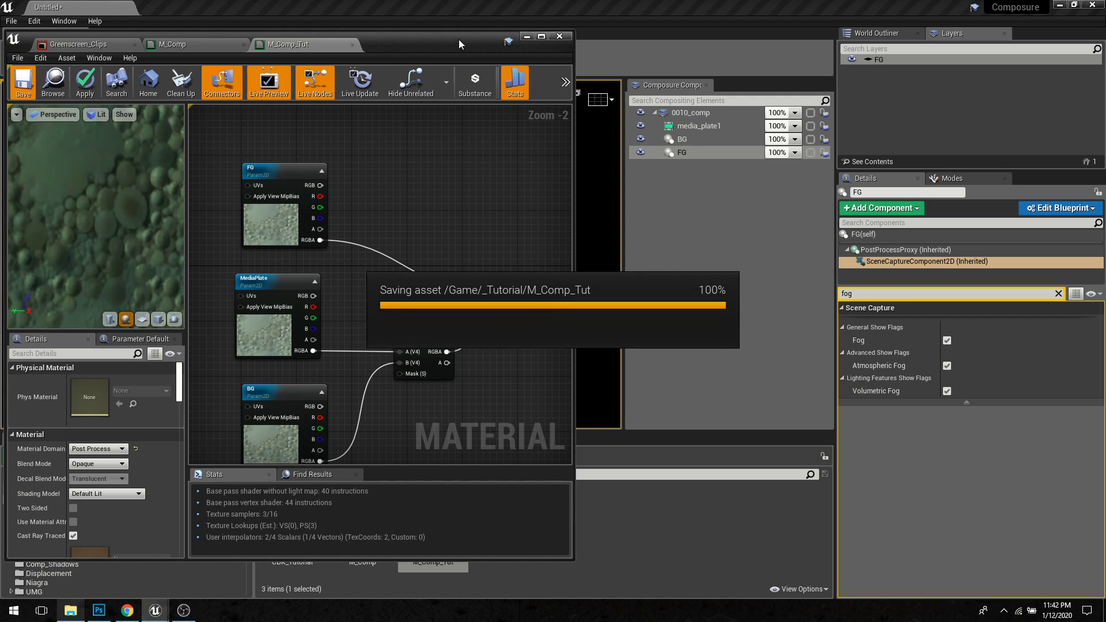
# Step: Clear the details filter, minimize the material editor and open the 0010_comp preview beside the compositing elements
pyautogui.click(706, 127)
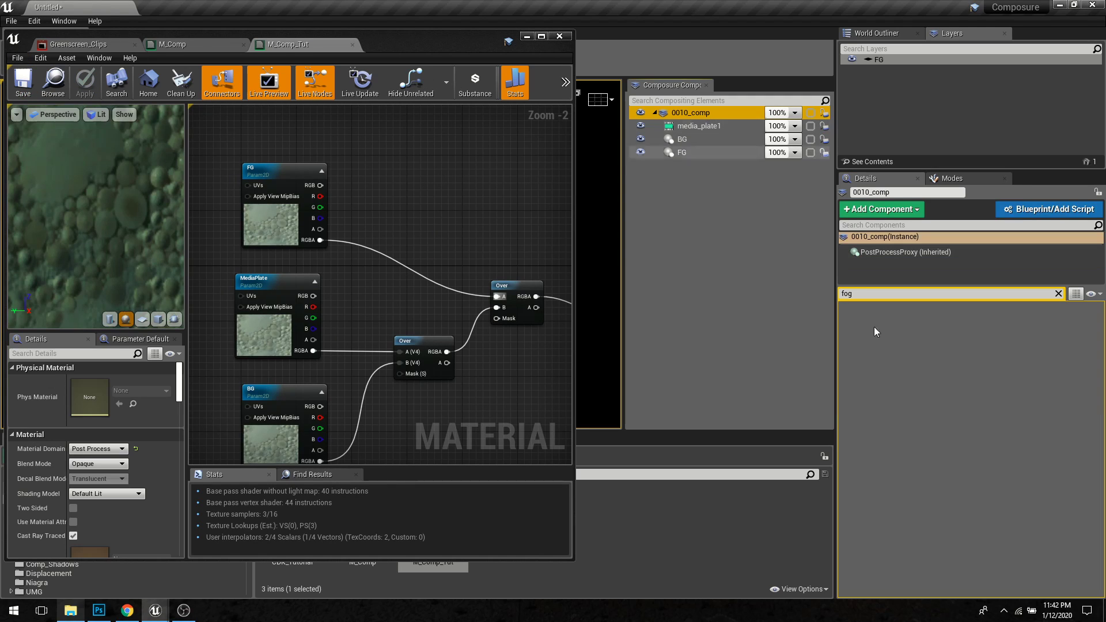
pyautogui.click(1058, 294)
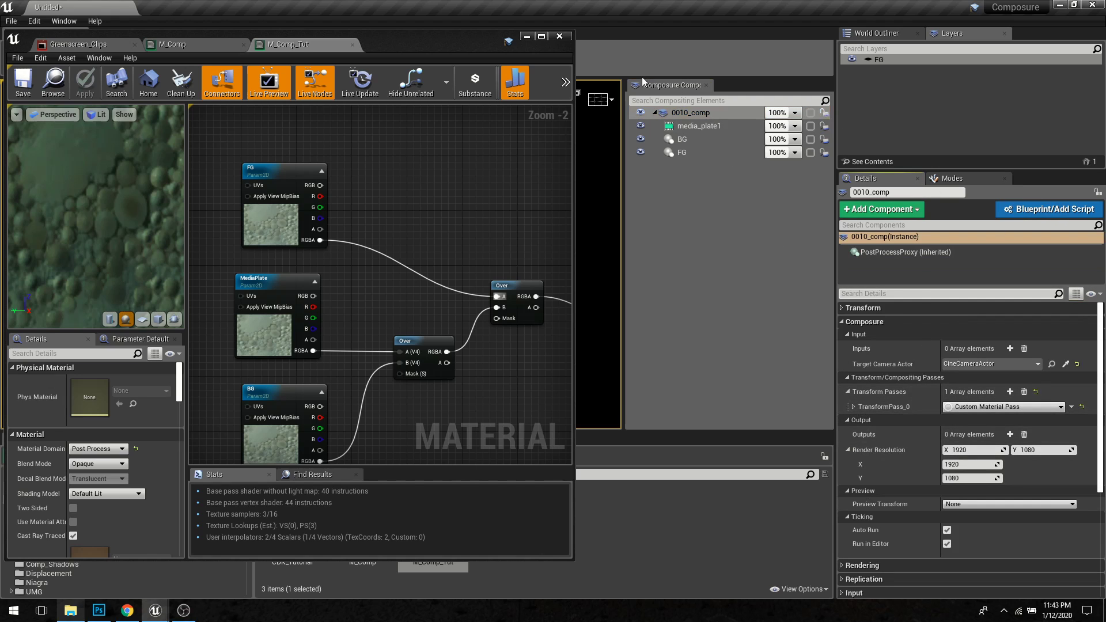
pyautogui.click(525, 38)
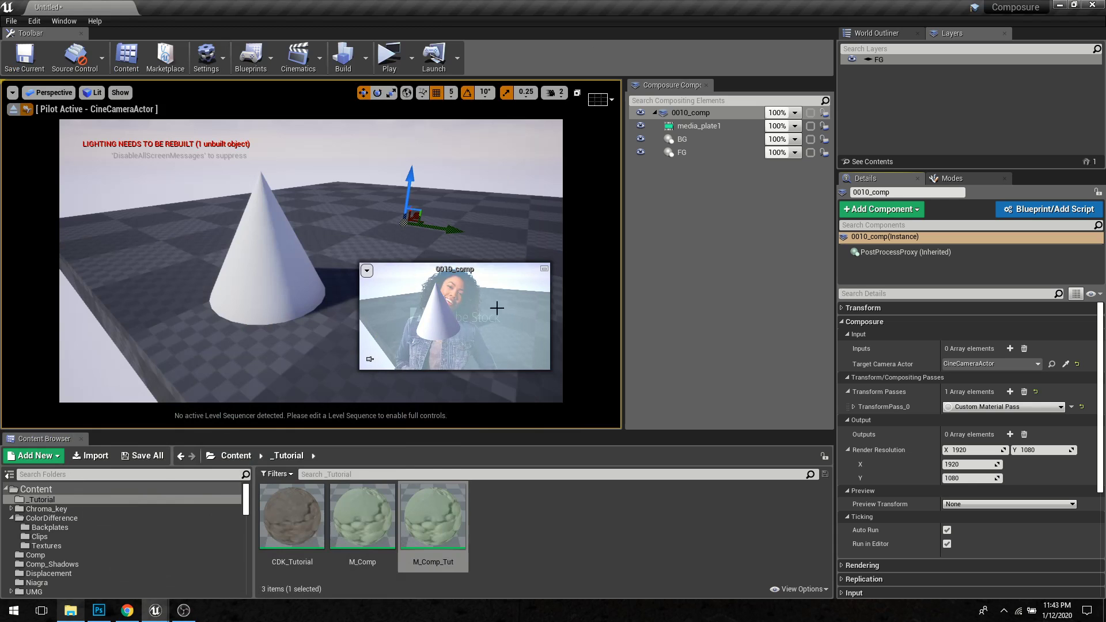
pyautogui.doubleClick(717, 116)
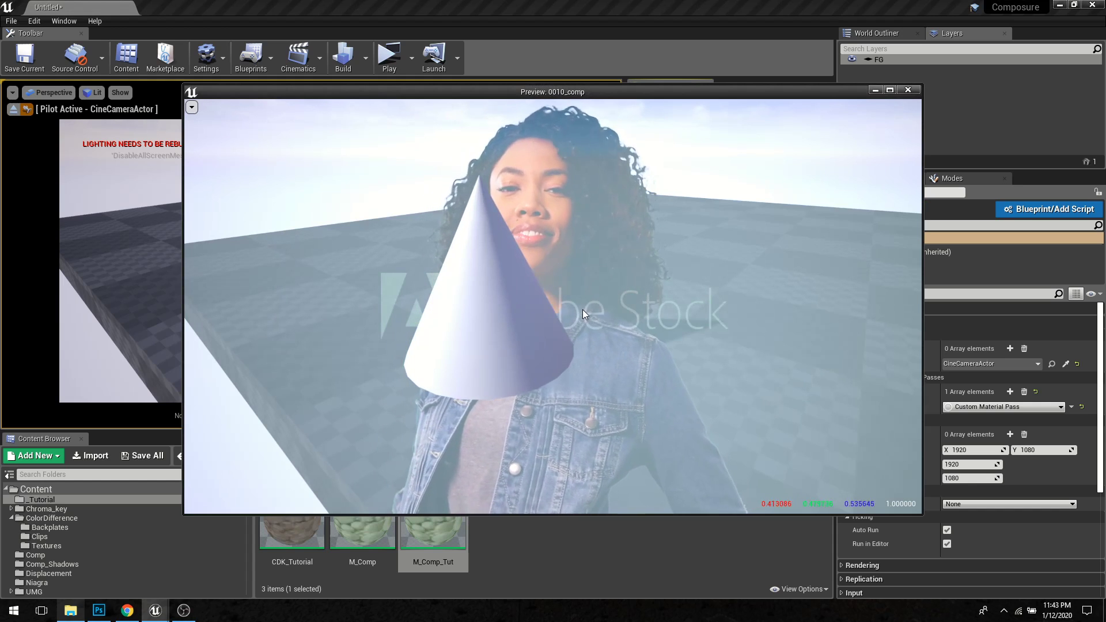
pyautogui.moveTo(691, 94); pyautogui.dragTo(415, 70)
# Step: Disable the general Fog show flag on the FG element's SceneCaptureComponent2D and reposition the composite preview window
pyautogui.click(680, 155)
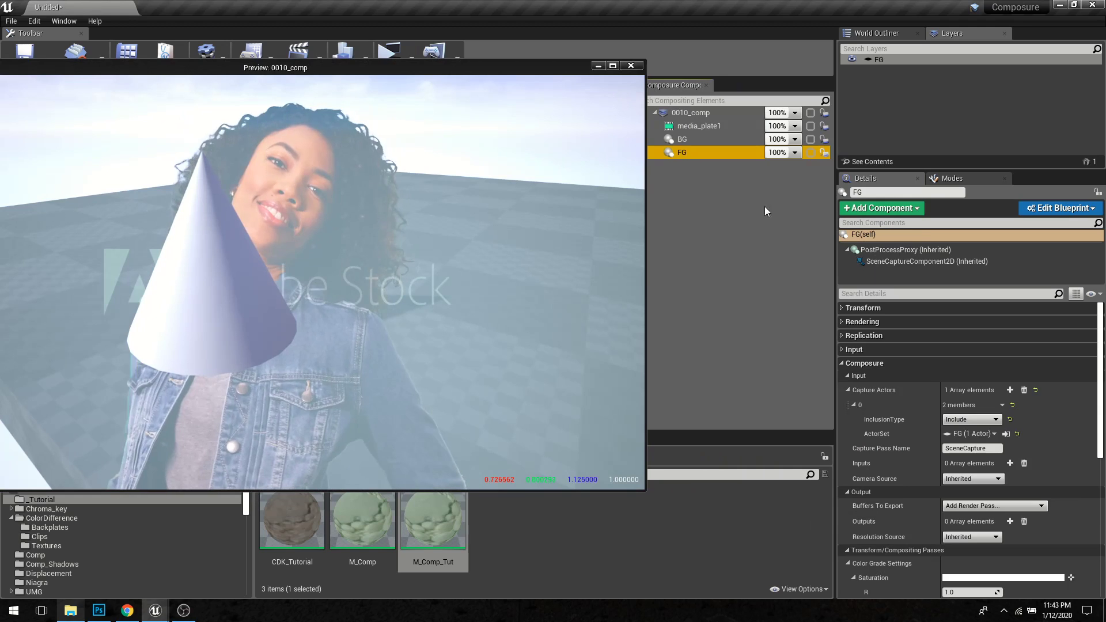
pyautogui.click(897, 261)
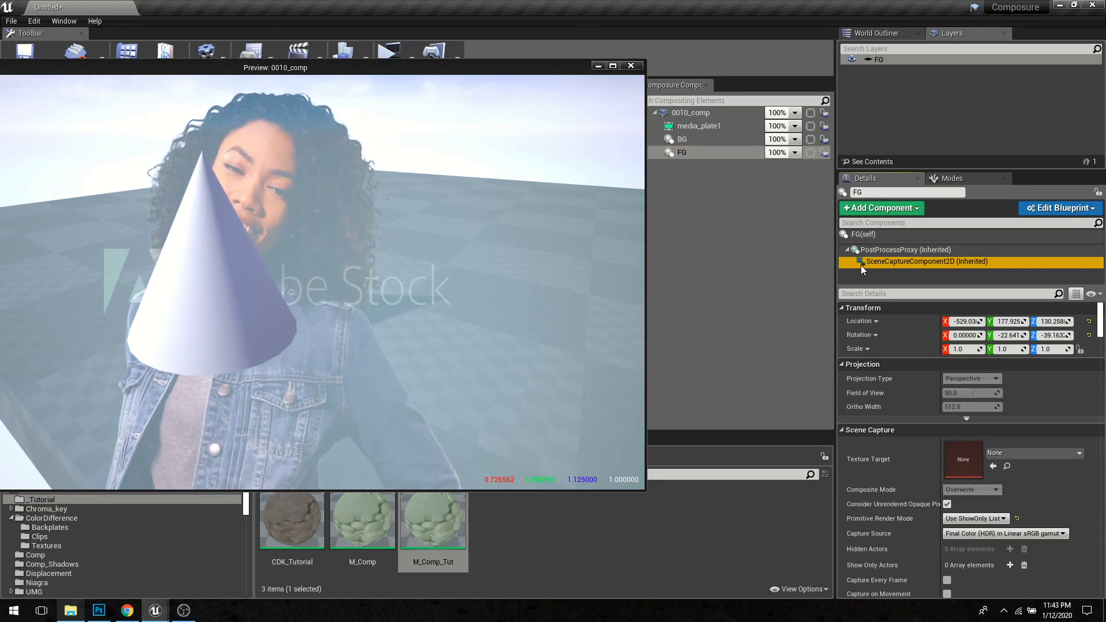
pyautogui.click(883, 293)
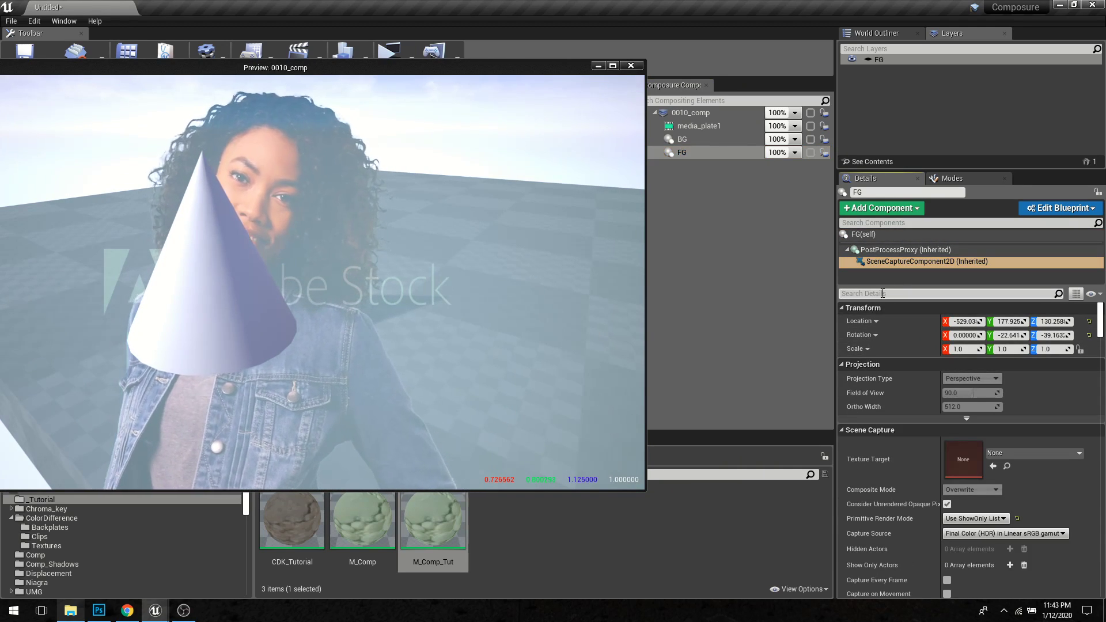
pyautogui.write('fog')
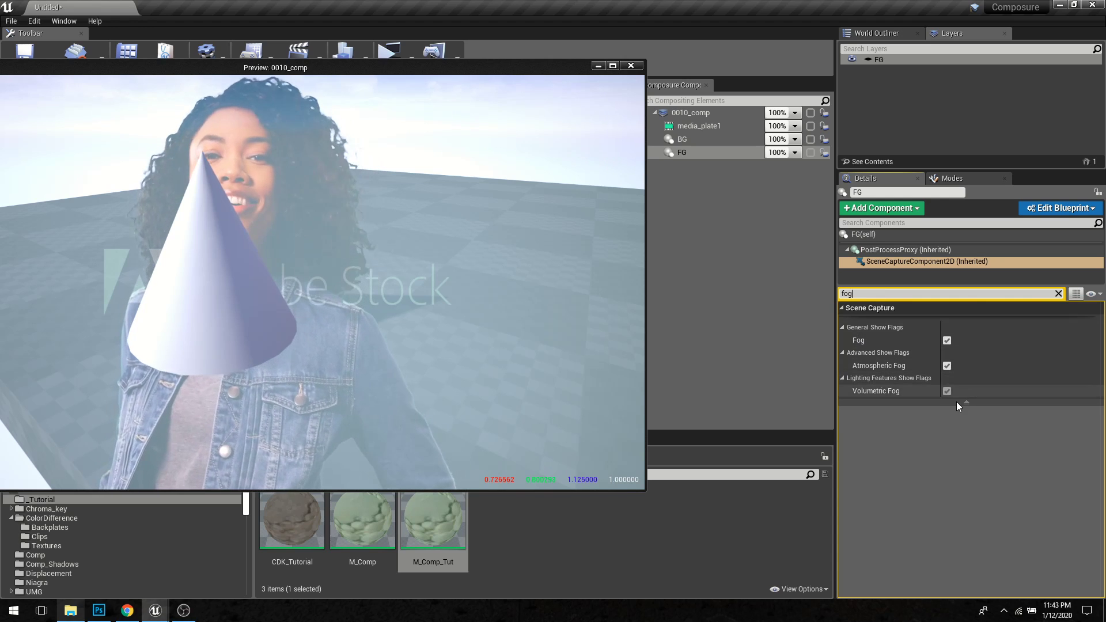
pyautogui.click(947, 341)
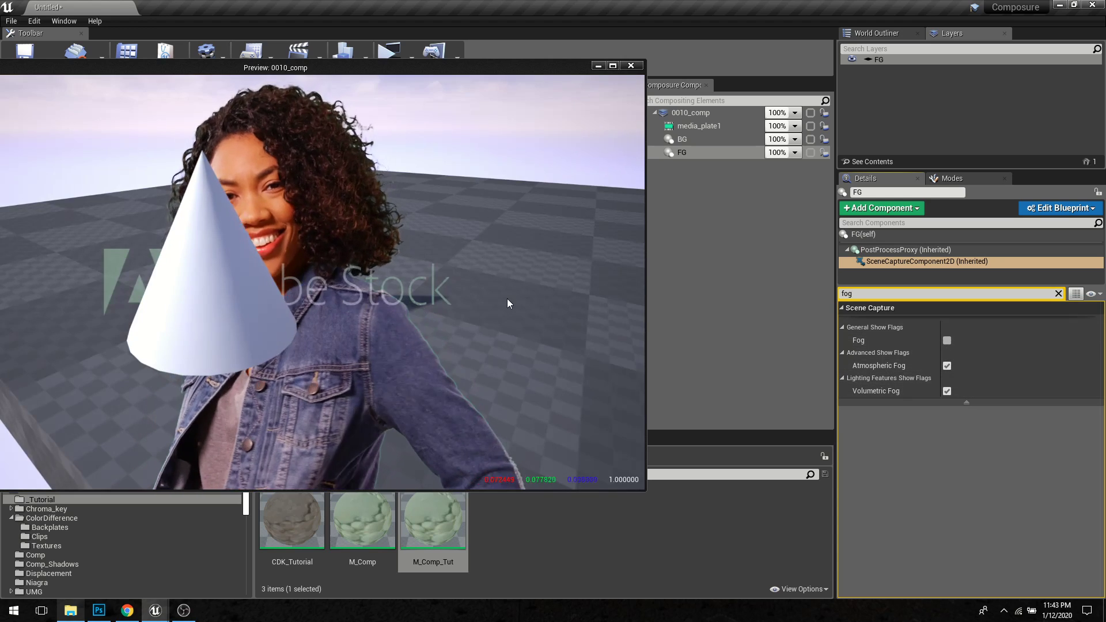
pyautogui.moveTo(377, 71); pyautogui.dragTo(545, 105)
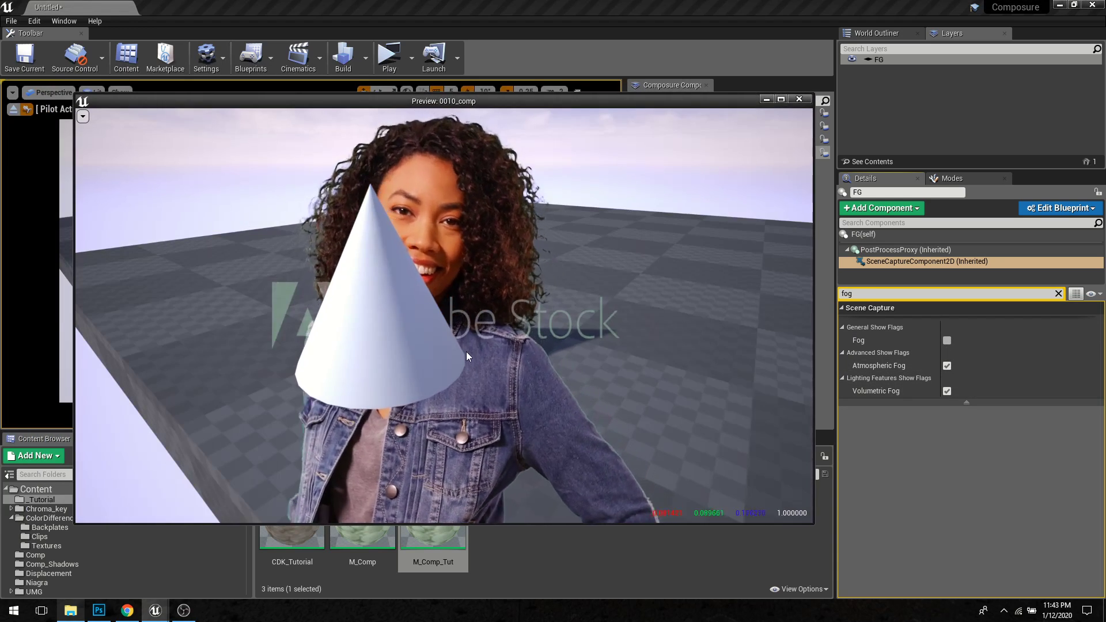
# Step: Reframe the shot with the piloted CineCameraActor while checking the cone over the media plate in the 0010_comp preview, and close the preview
pyautogui.moveTo(614, 101); pyautogui.dragTo(691, 260)
pyautogui.moveTo(86, 167)
pyautogui.mouseDown(button='right')
pyautogui.moveTo(113, 150)
pyautogui.moveTo(104, 110)
pyautogui.moveTo(98, 156)
pyautogui.moveTo(112, 141)
pyautogui.moveTo(95, 132)
pyautogui.moveTo(121, 130)
pyautogui.moveTo(124, 144)
pyautogui.mouseUp(button='right')
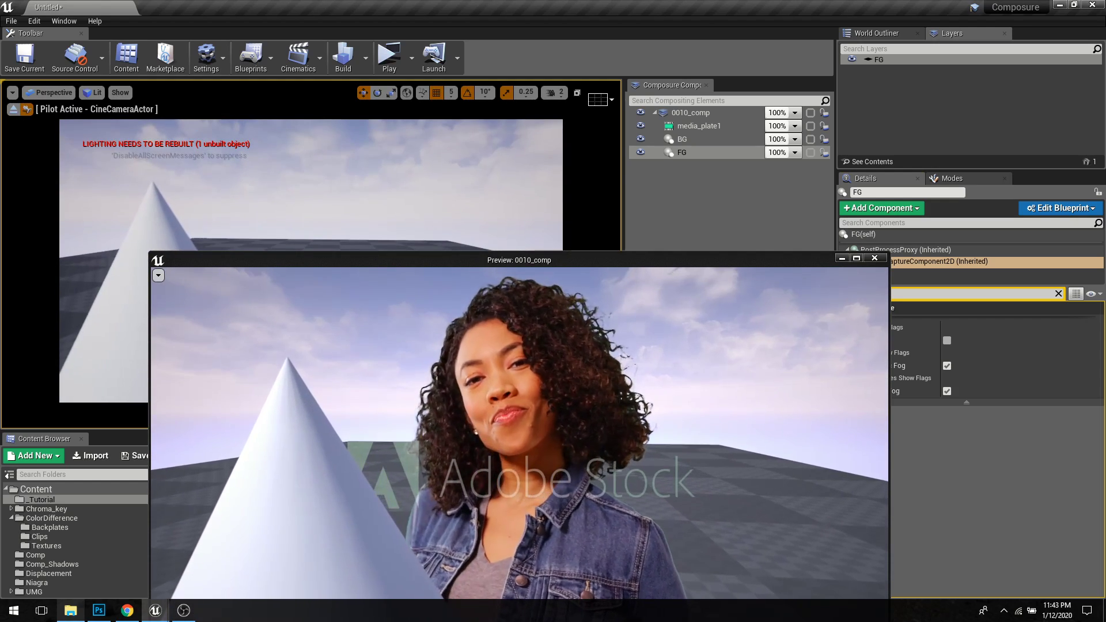
pyautogui.moveTo(565, 260); pyautogui.dragTo(532, 95)
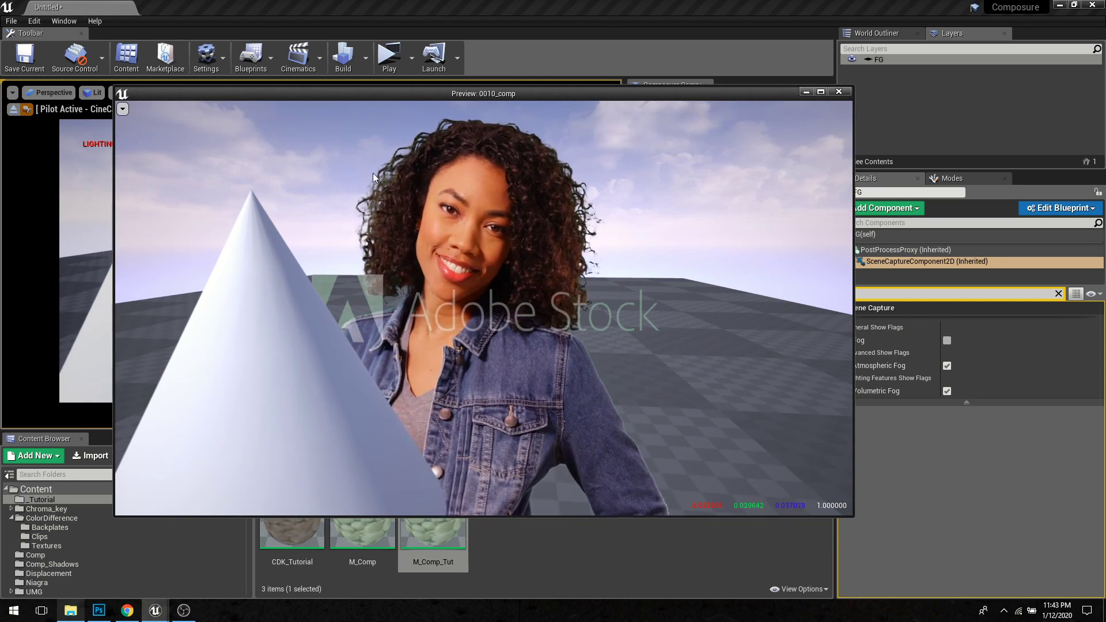
pyautogui.moveTo(340, 92); pyautogui.dragTo(490, 128)
pyautogui.moveTo(204, 231); pyautogui.dragTo(183, 195, button='right')
pyautogui.moveTo(232, 245); pyautogui.dragTo(249, 246, button='right')
pyautogui.moveTo(792, 132); pyautogui.dragTo(635, 127)
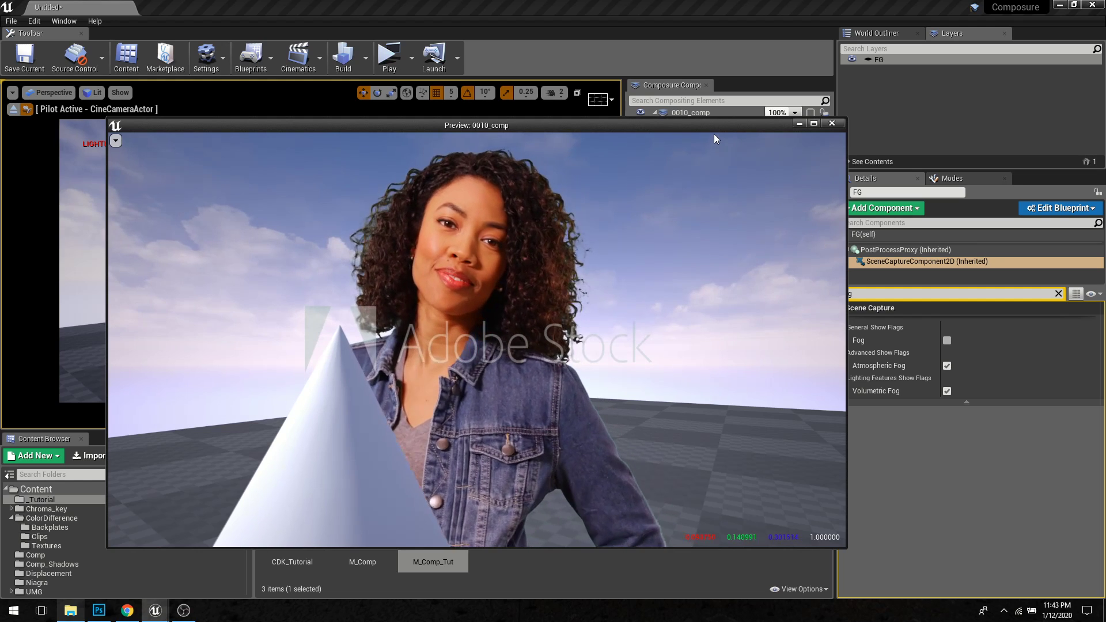
pyautogui.moveTo(728, 126); pyautogui.dragTo(706, 121)
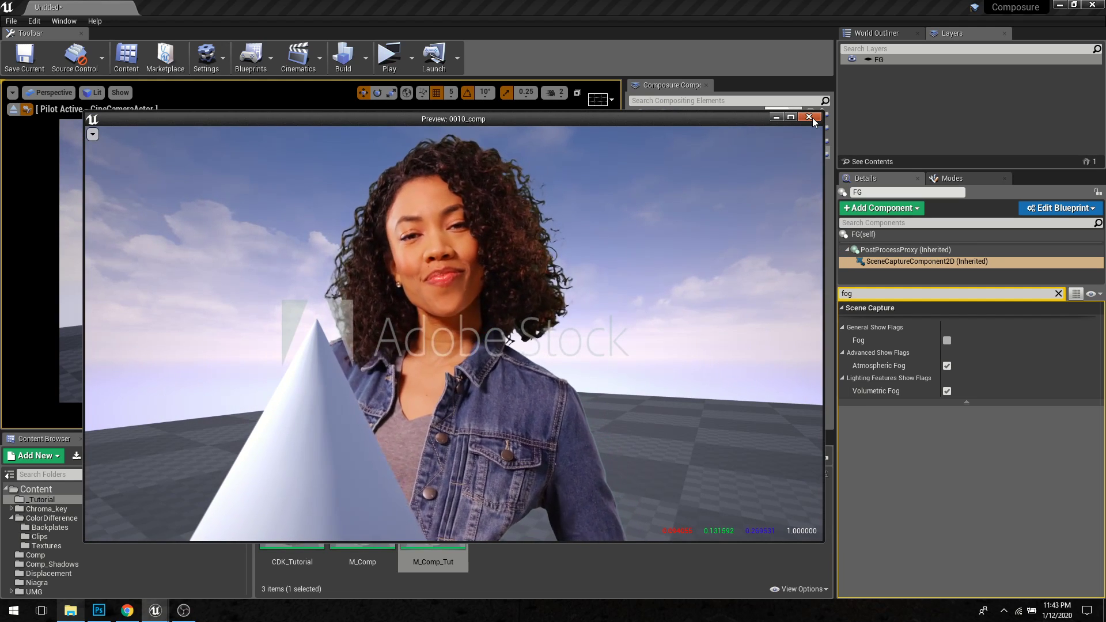
pyautogui.click(813, 118)
# Step: Select media_plate1, clear the details filter and locate its Chroma Keying pass material in the content browser
pyautogui.click(694, 144)
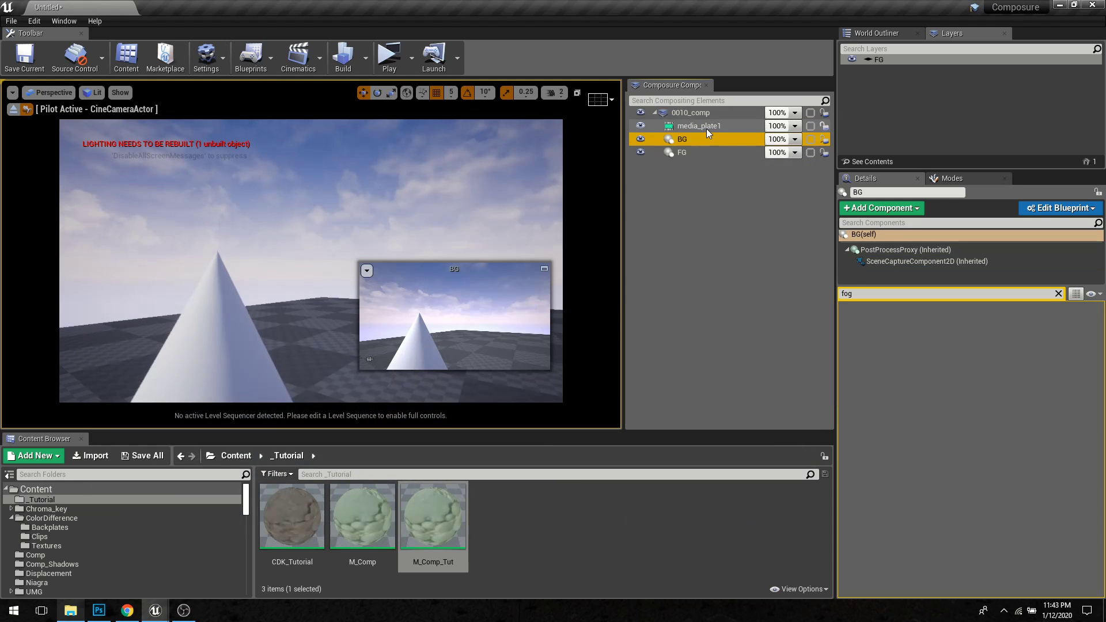
pyautogui.click(703, 127)
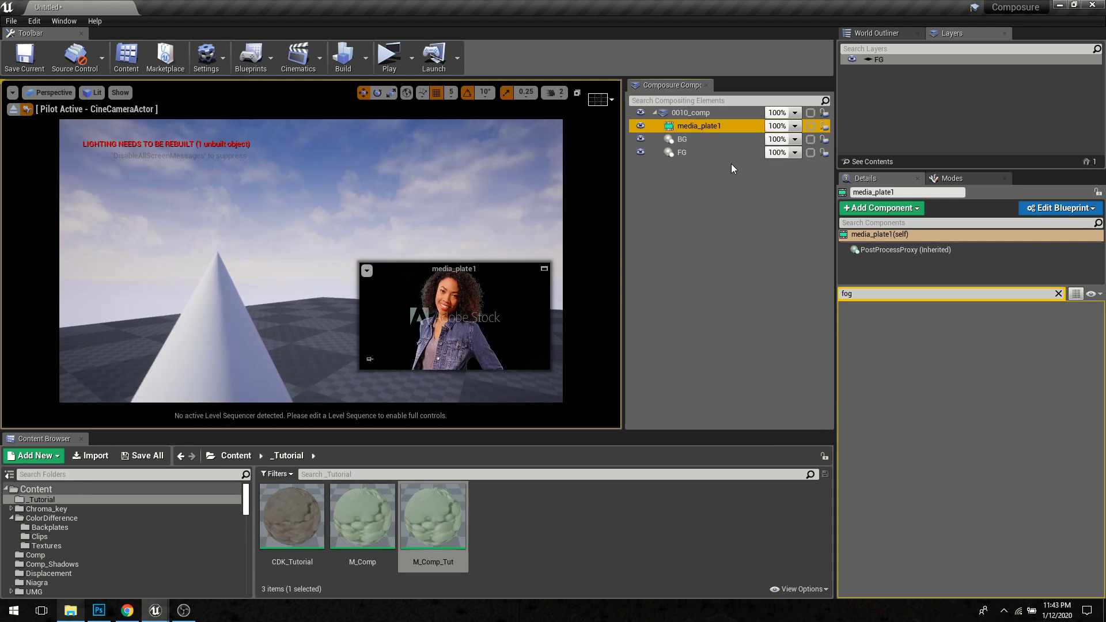
pyautogui.click(1058, 294)
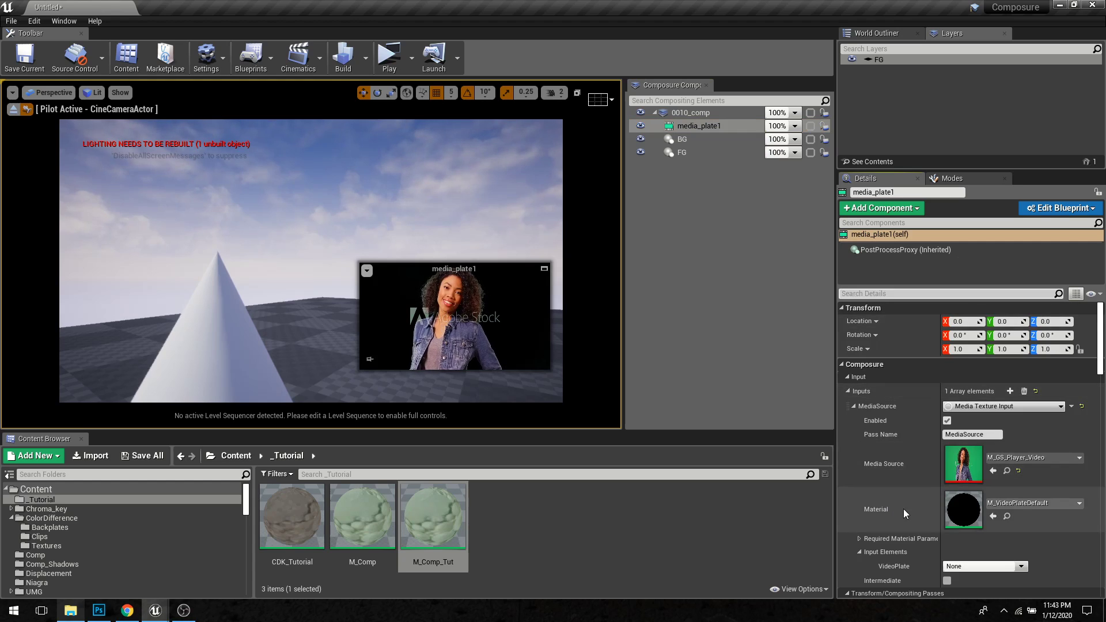
pyautogui.scroll(-5, 908, 509)
pyautogui.scroll(-5, 911, 509)
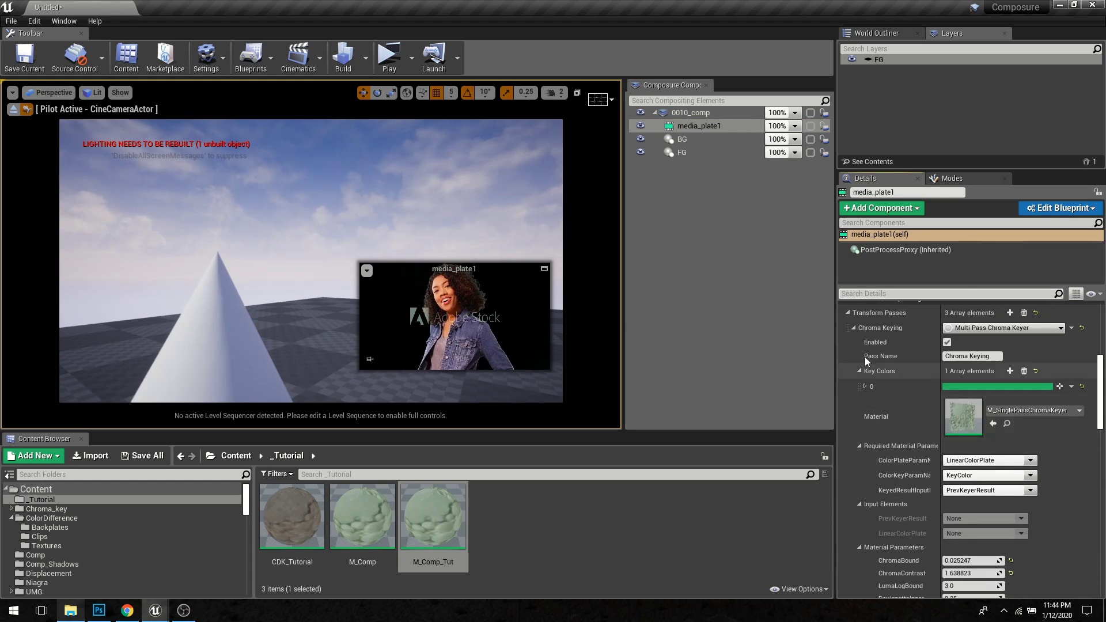
pyautogui.click(853, 328)
pyautogui.click(854, 328)
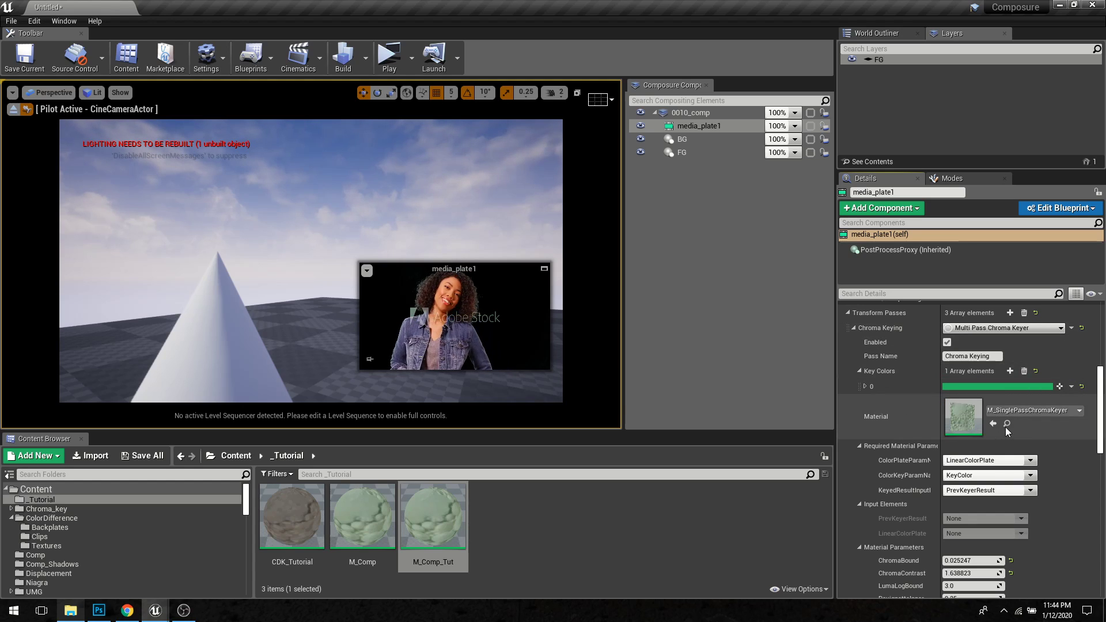
pyautogui.click(1007, 424)
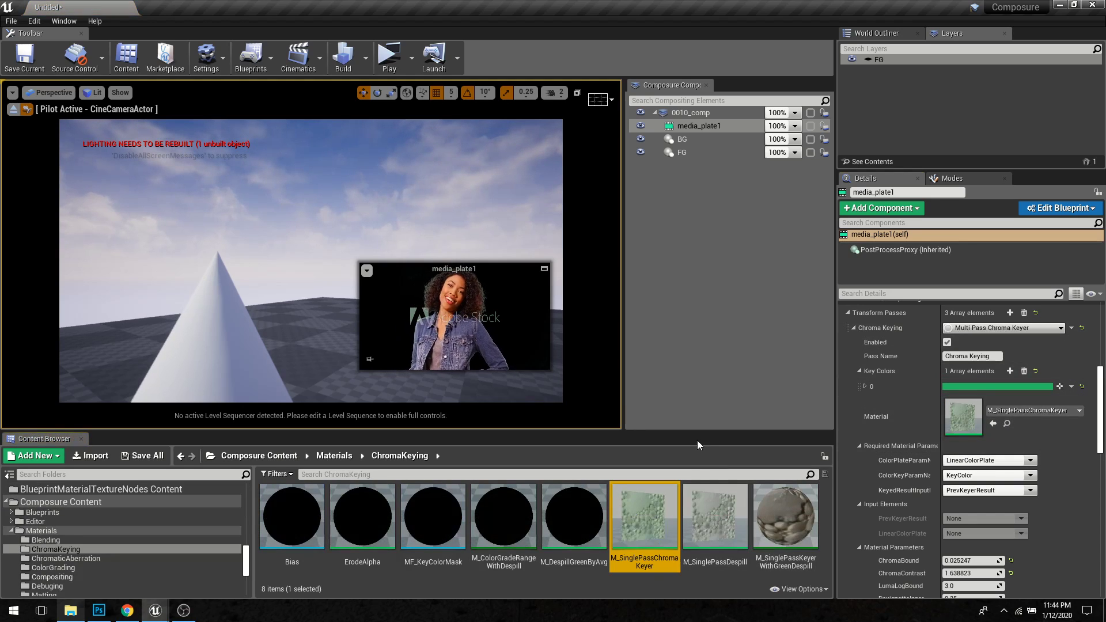
# Step: Examine the content view options and Composure's built-in ChromaKeying materials, including M_SinglePassDespill, M_SinglePassKeyerWithGreenDespill, M_DespillGreenByAvg and ErodeAlpha
pyautogui.click(797, 590)
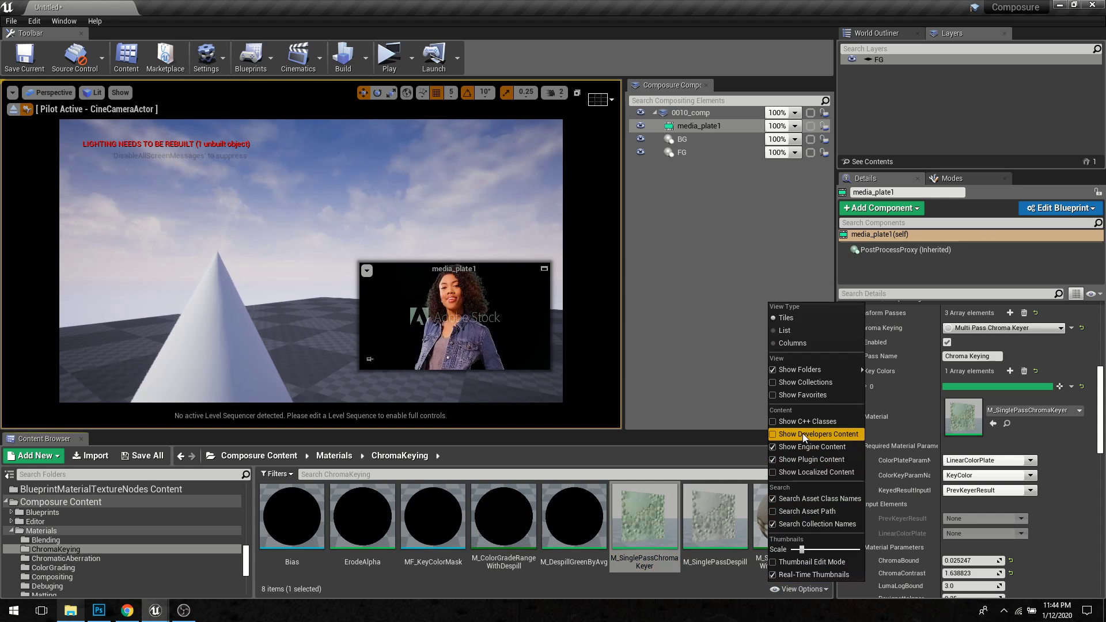
pyautogui.click(693, 431)
pyautogui.moveTo(694, 432); pyautogui.dragTo(357, 264)
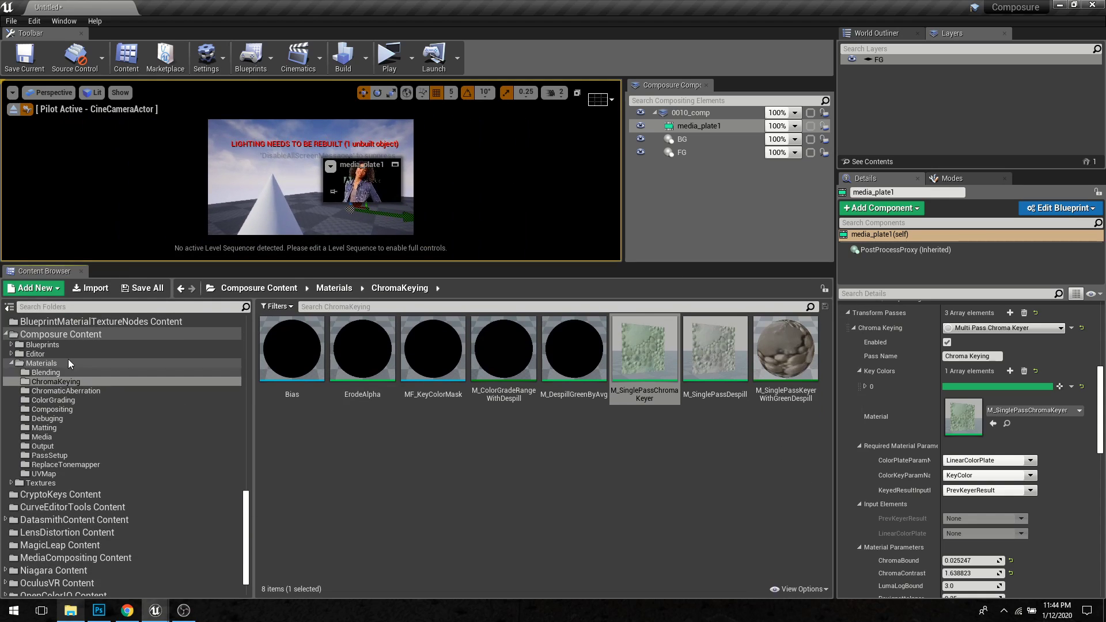
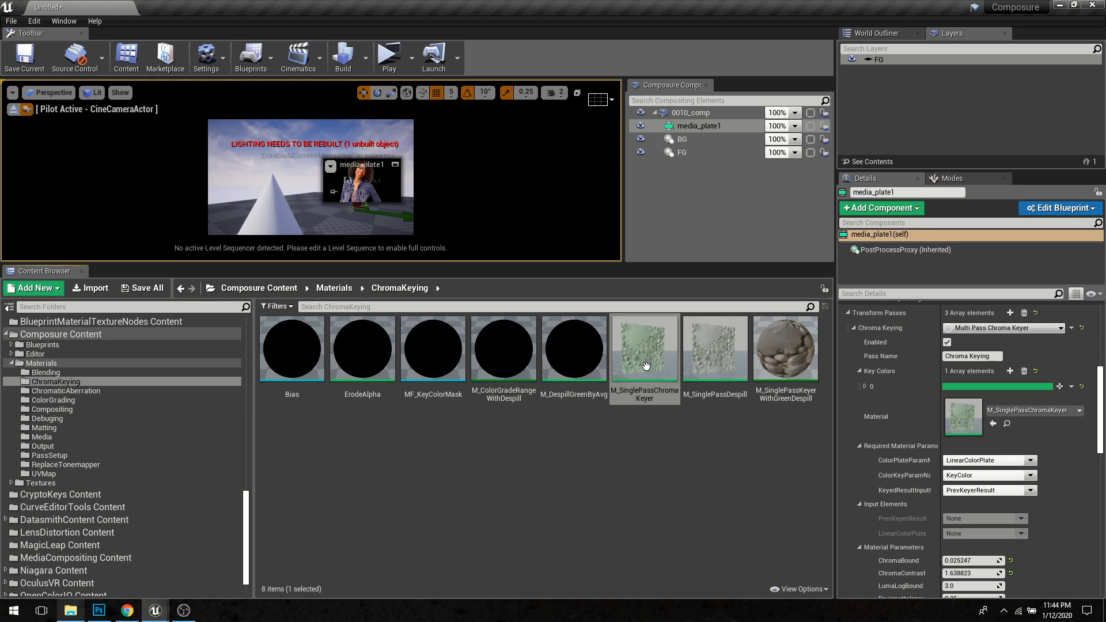
pyautogui.click(710, 365)
pyautogui.click(765, 366)
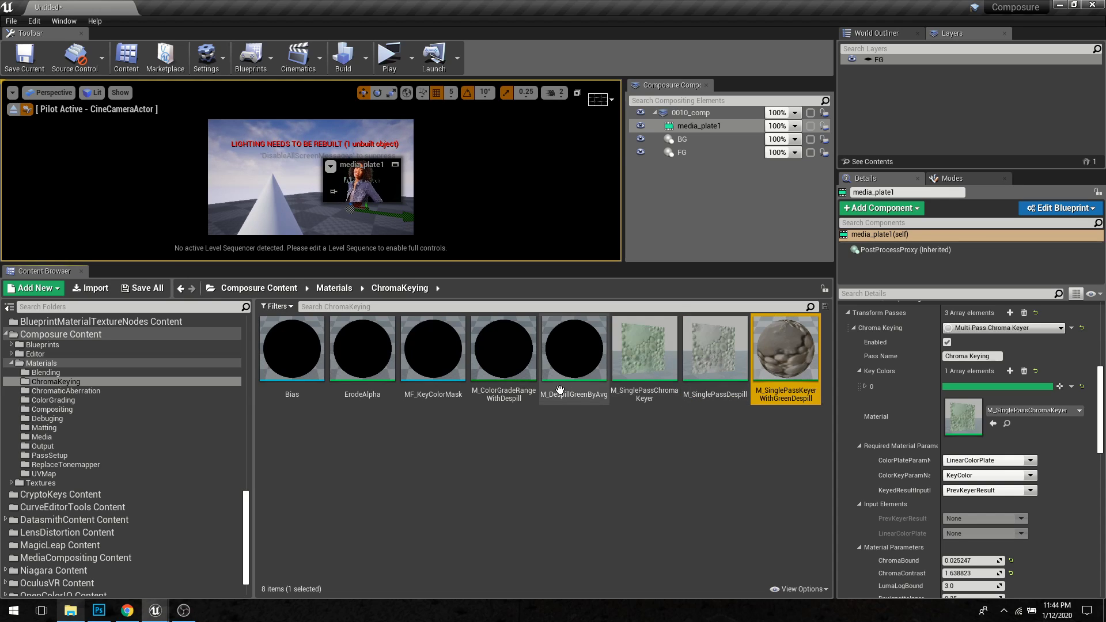
pyautogui.click(599, 450)
pyautogui.click(570, 354)
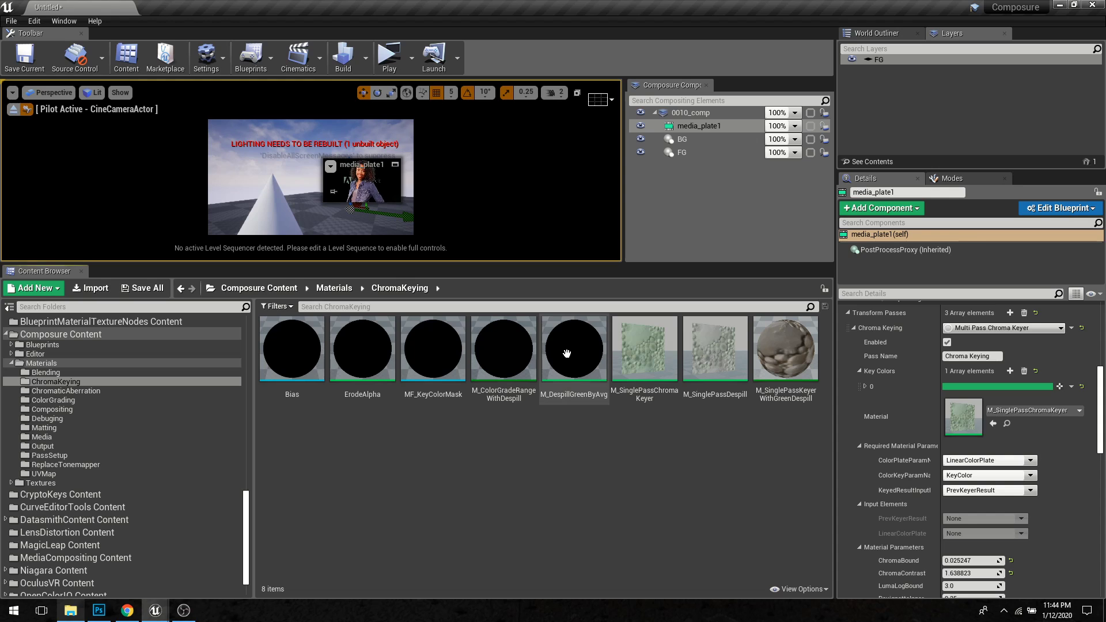
pyautogui.moveTo(589, 264); pyautogui.dragTo(594, 383)
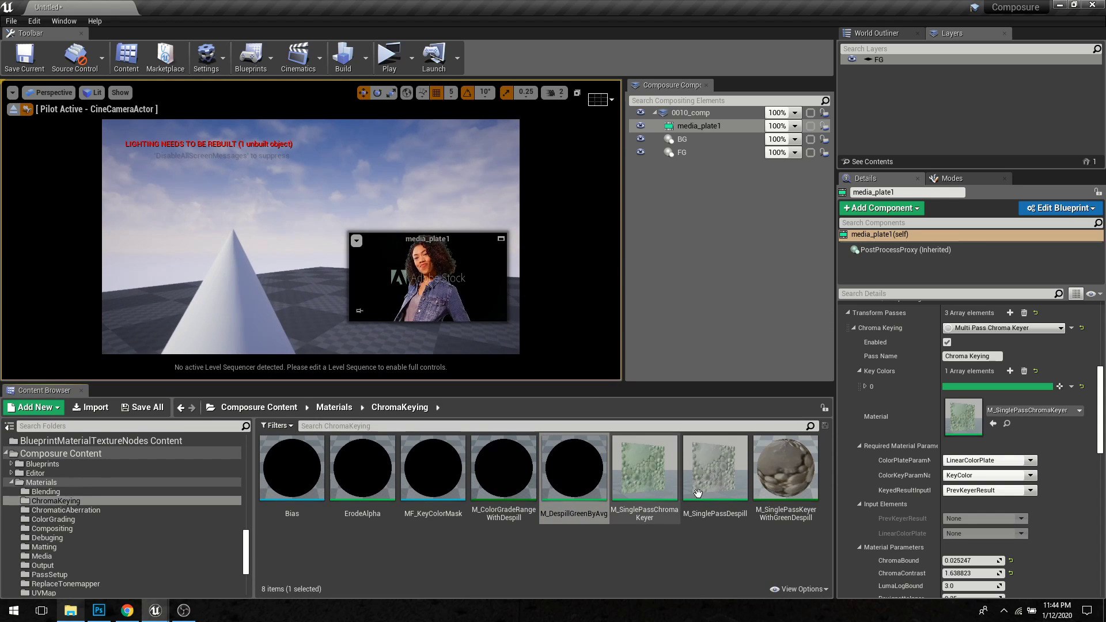
pyautogui.click(778, 496)
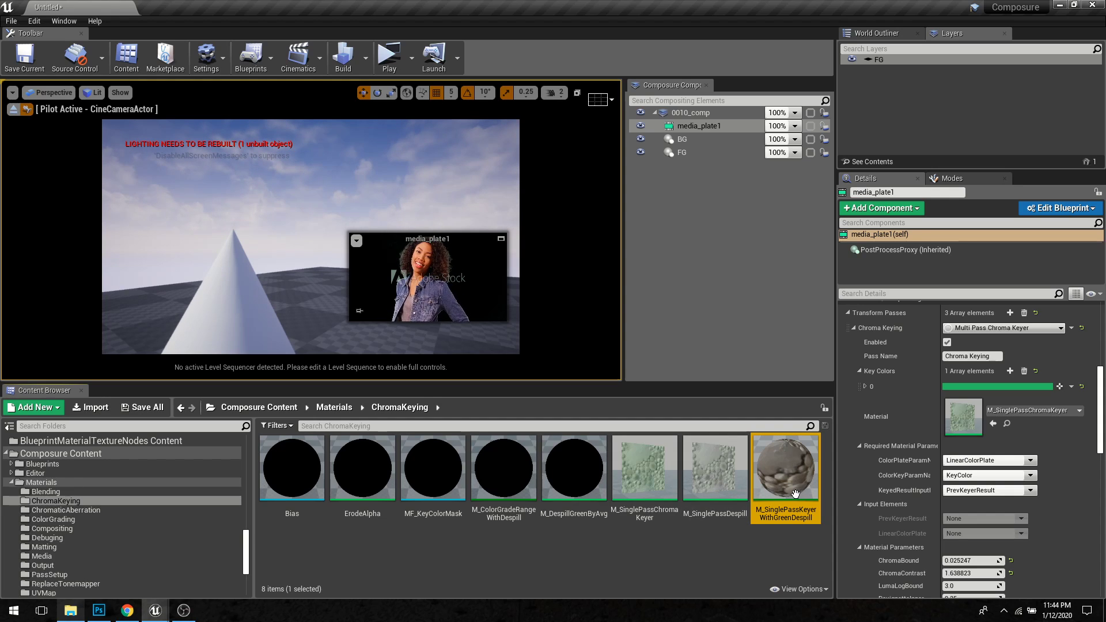
pyautogui.click(370, 476)
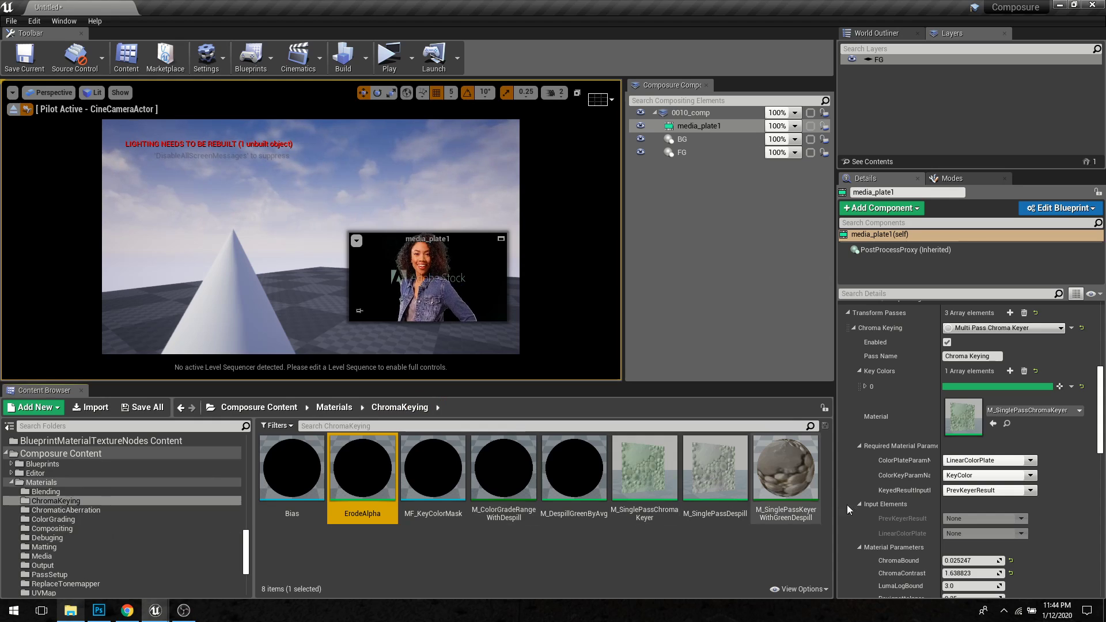
# Step: Collapse media_plate1's Chroma Keying pass, move the Erode pass above Despill, and restore the original pass order
pyautogui.scroll(1, 865, 369)
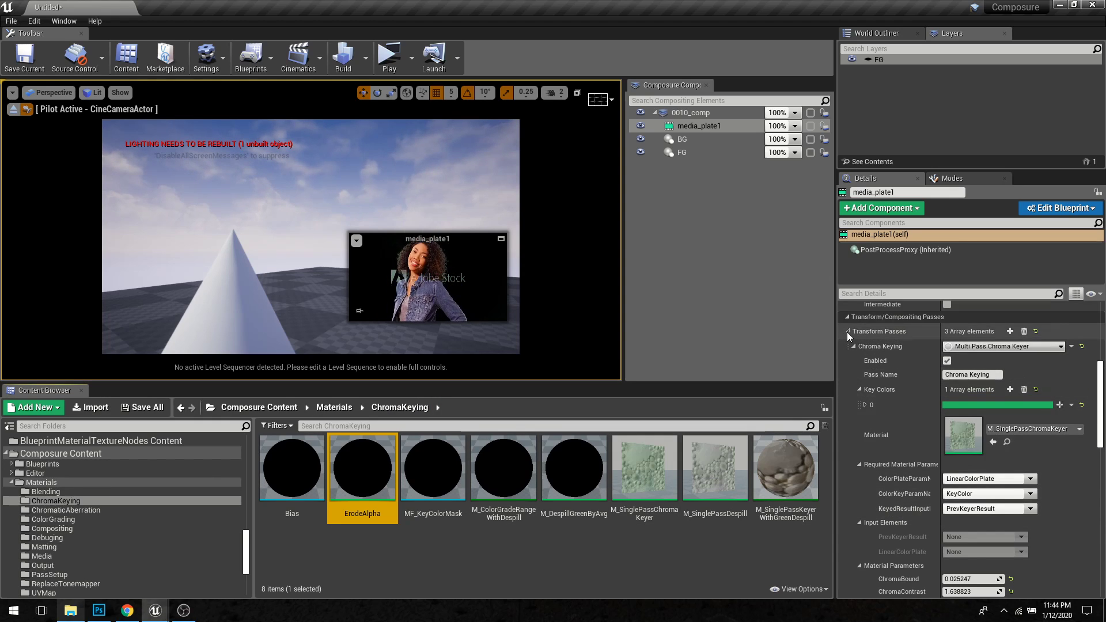
pyautogui.click(847, 332)
pyautogui.click(849, 375)
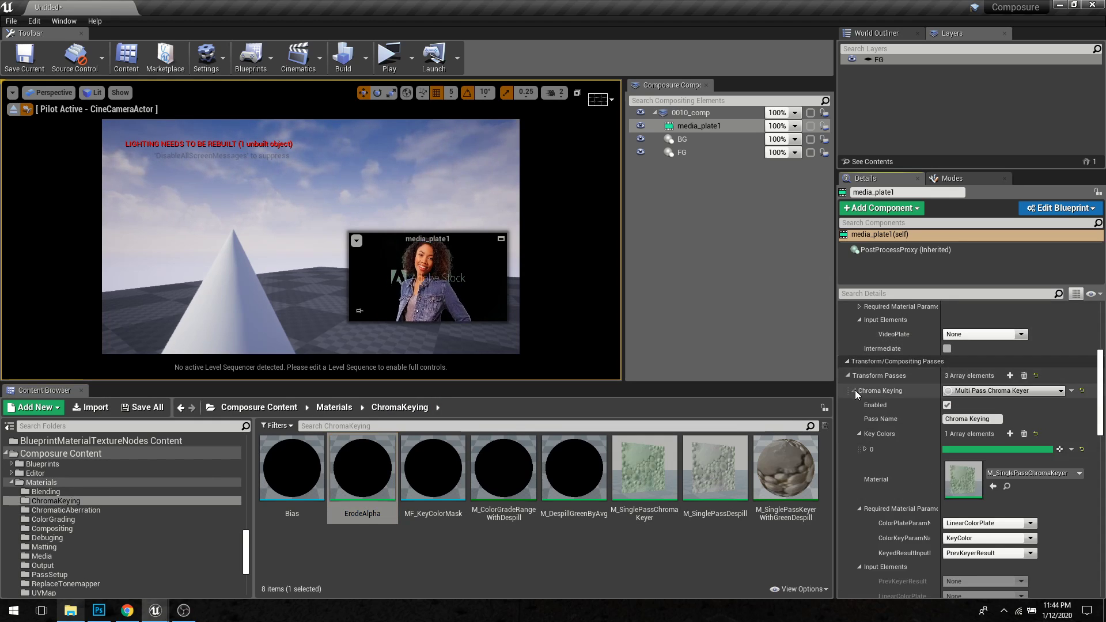
pyautogui.click(854, 391)
pyautogui.click(854, 420)
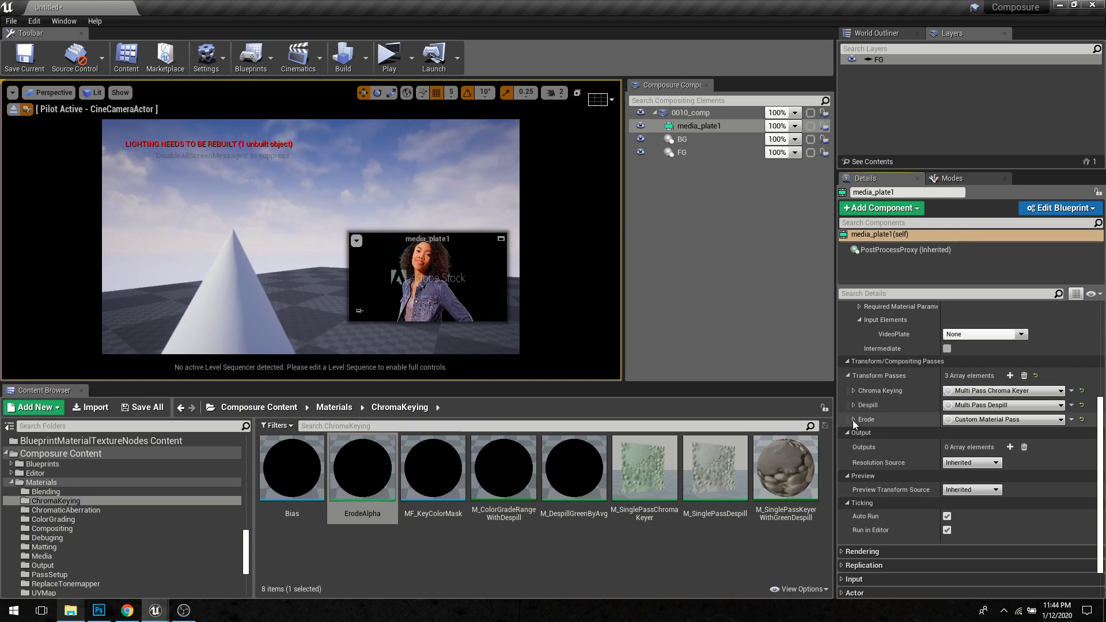
pyautogui.moveTo(848, 420)
pyautogui.mouseDown()
pyautogui.moveTo(852, 399)
pyautogui.moveTo(859, 405)
pyautogui.mouseUp()
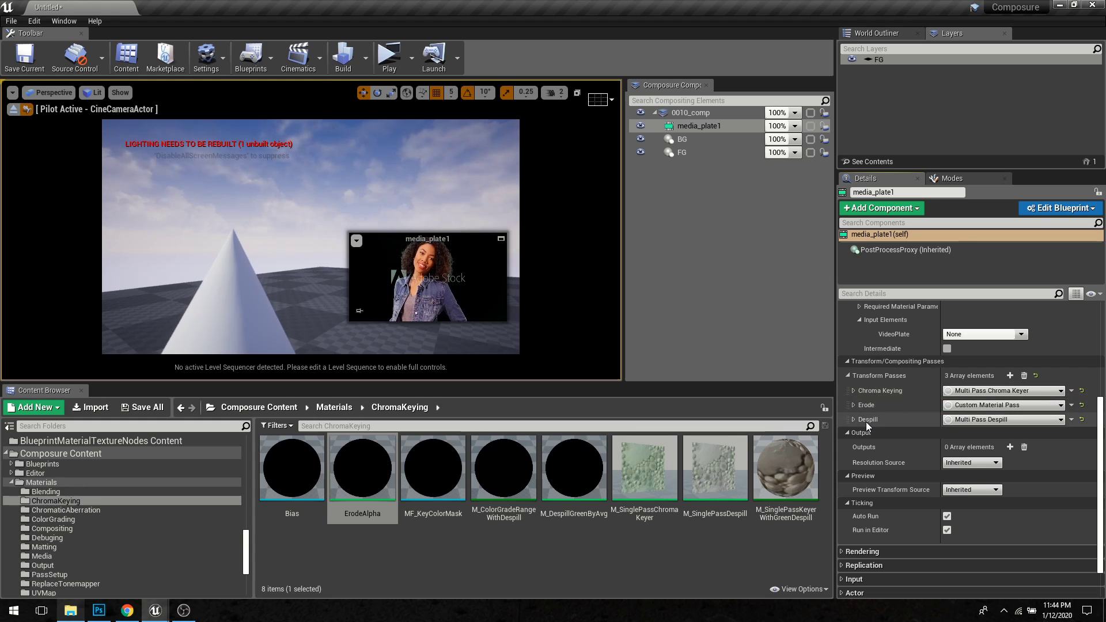
pyautogui.moveTo(851, 405); pyautogui.dragTo(852, 424)
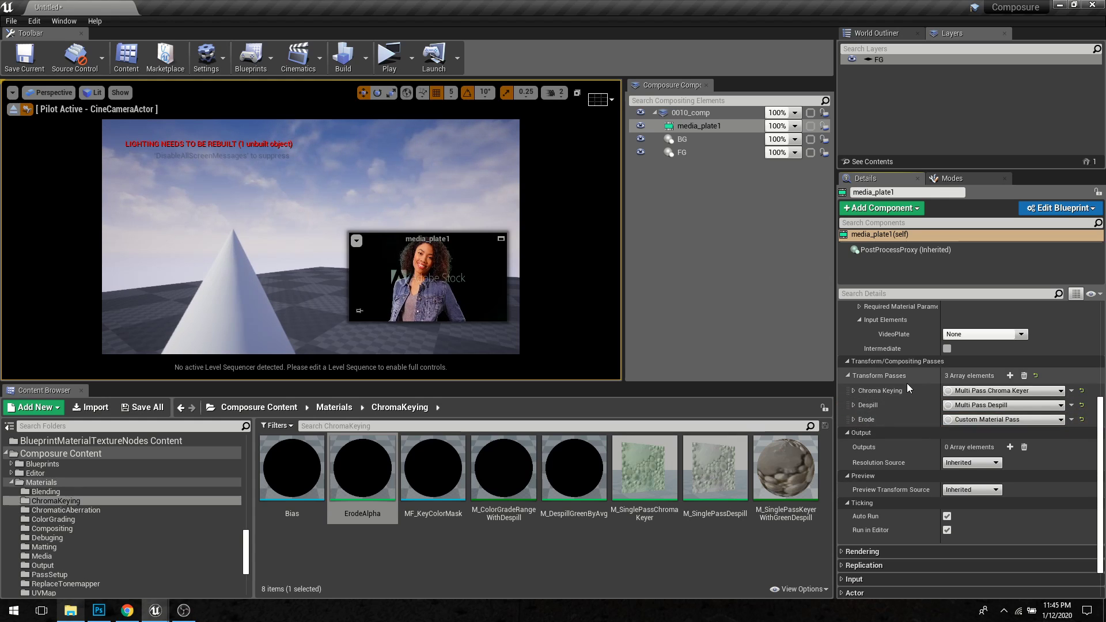
# Step: Remove all transform passes from media_plate1 and show the _Tutorial folder's assets
pyautogui.click(1025, 375)
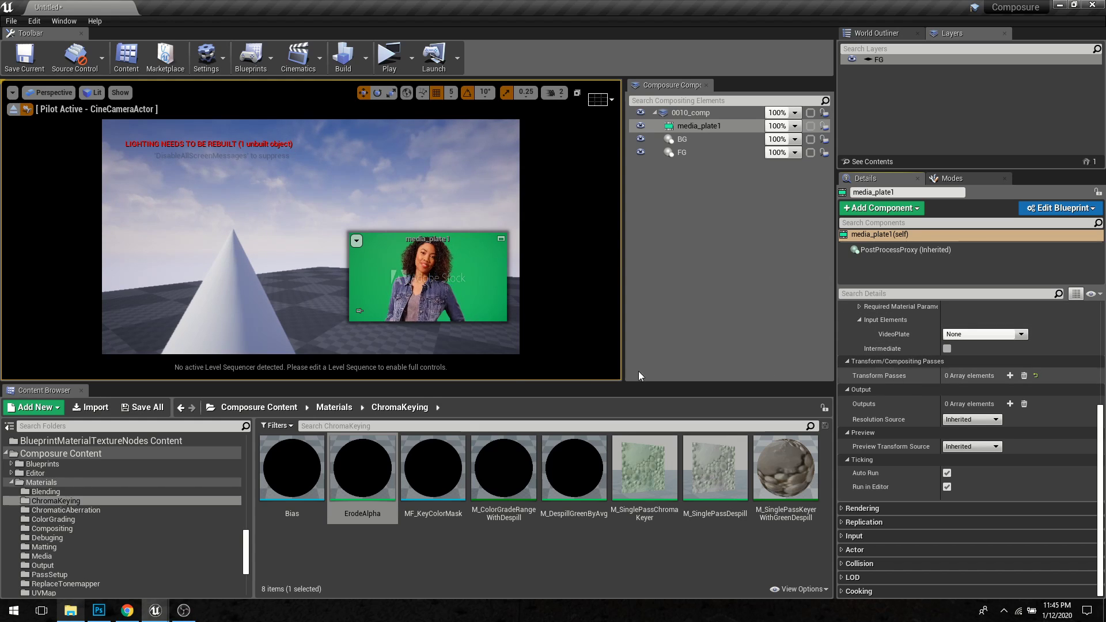
pyautogui.scroll(10, 73, 465)
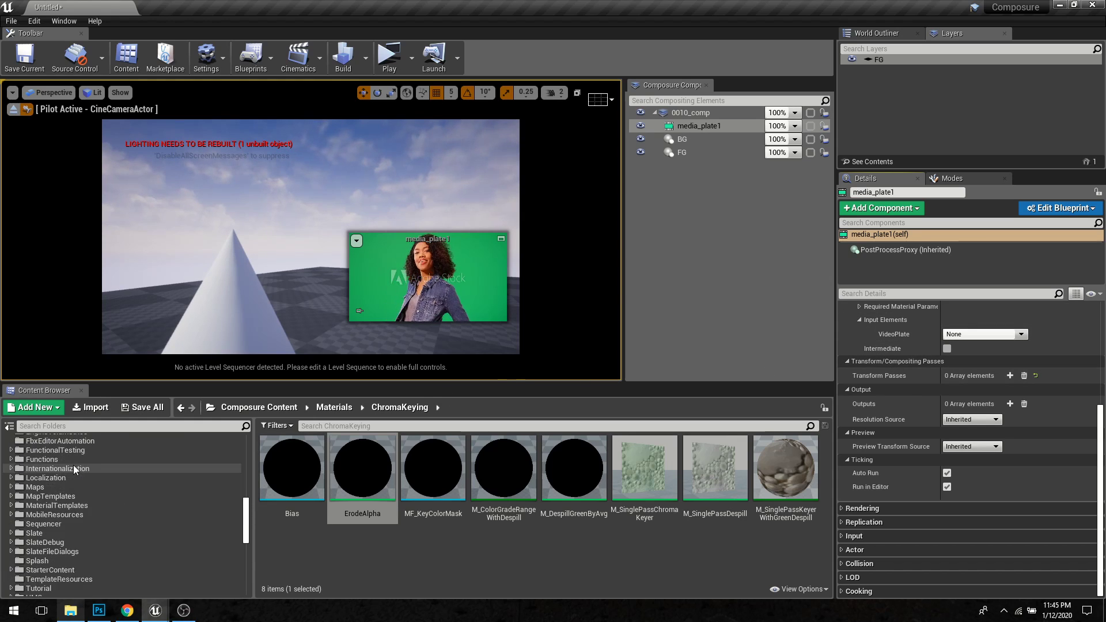
pyautogui.scroll(10, 74, 465)
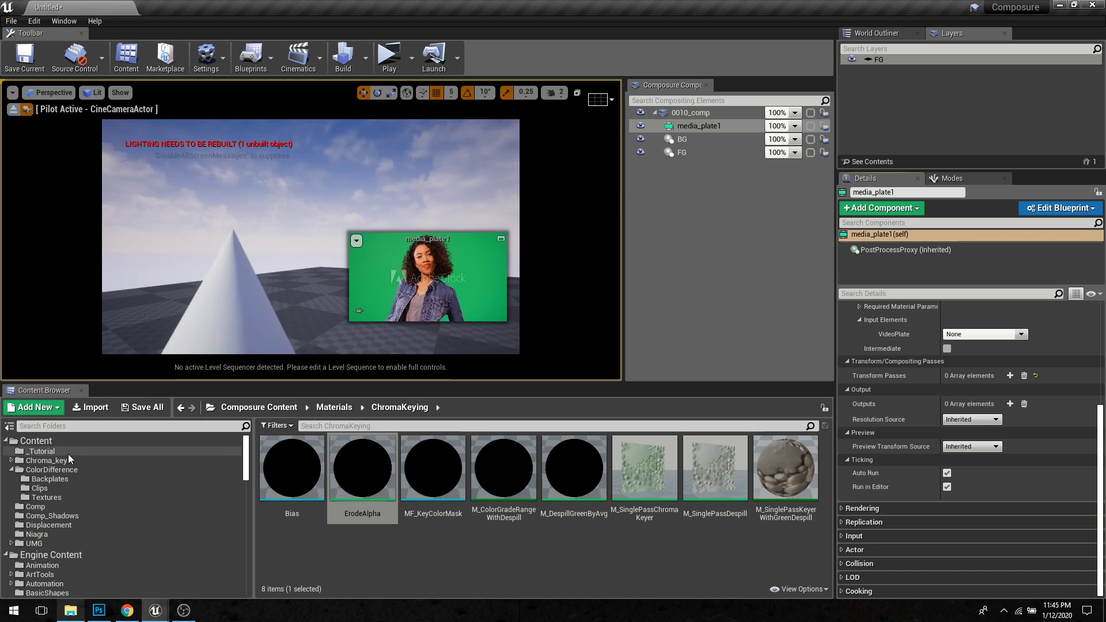
pyautogui.click(68, 453)
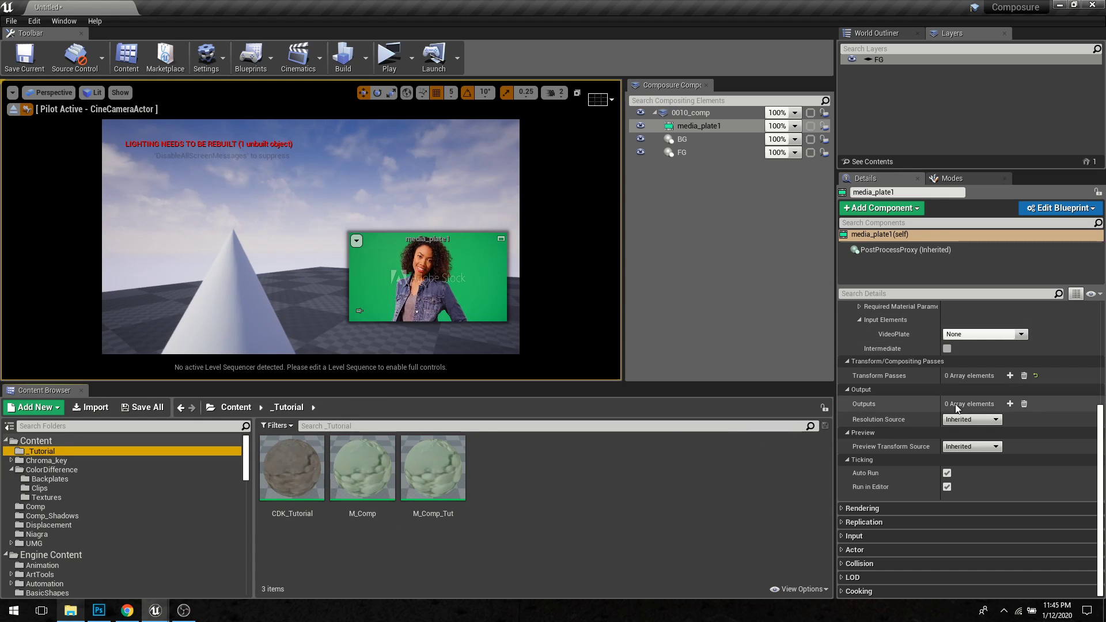
# Step: Add a Custom Material Pass to media_plate1's transform passes and assign CDK_Tutorial as its material
pyautogui.click(1011, 375)
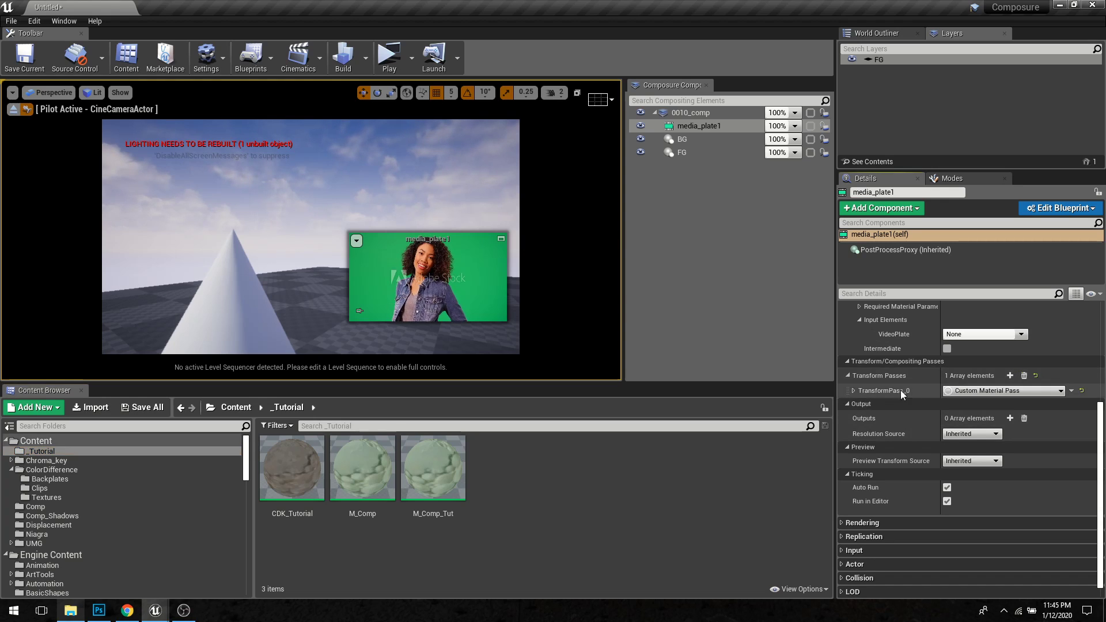
pyautogui.click(855, 391)
pyautogui.moveTo(293, 468); pyautogui.dragTo(959, 452)
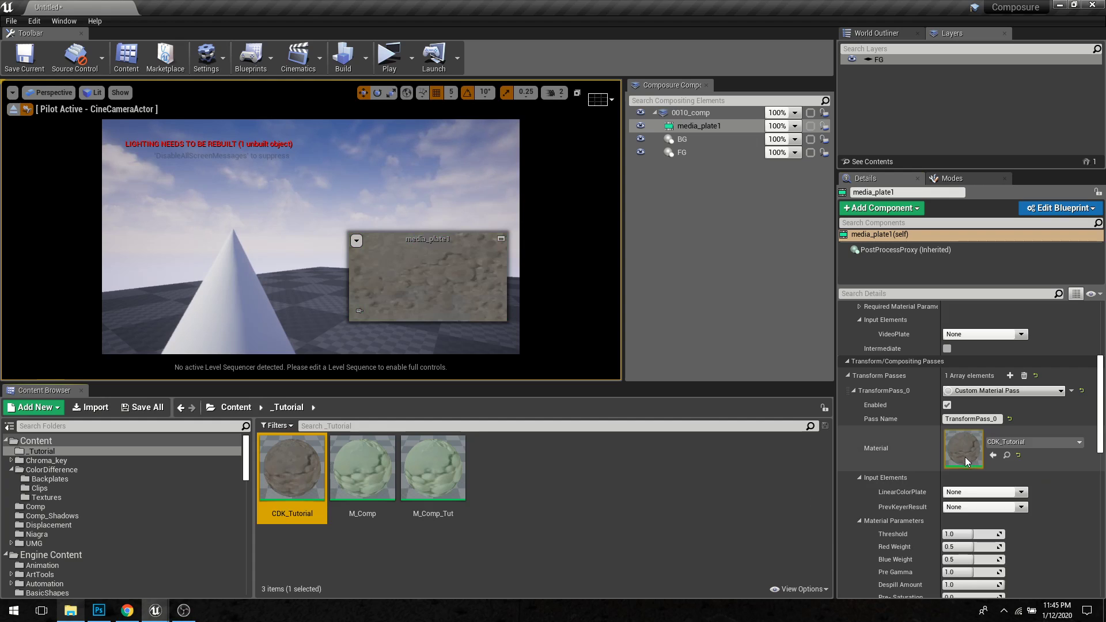
pyautogui.scroll(-2, 876, 453)
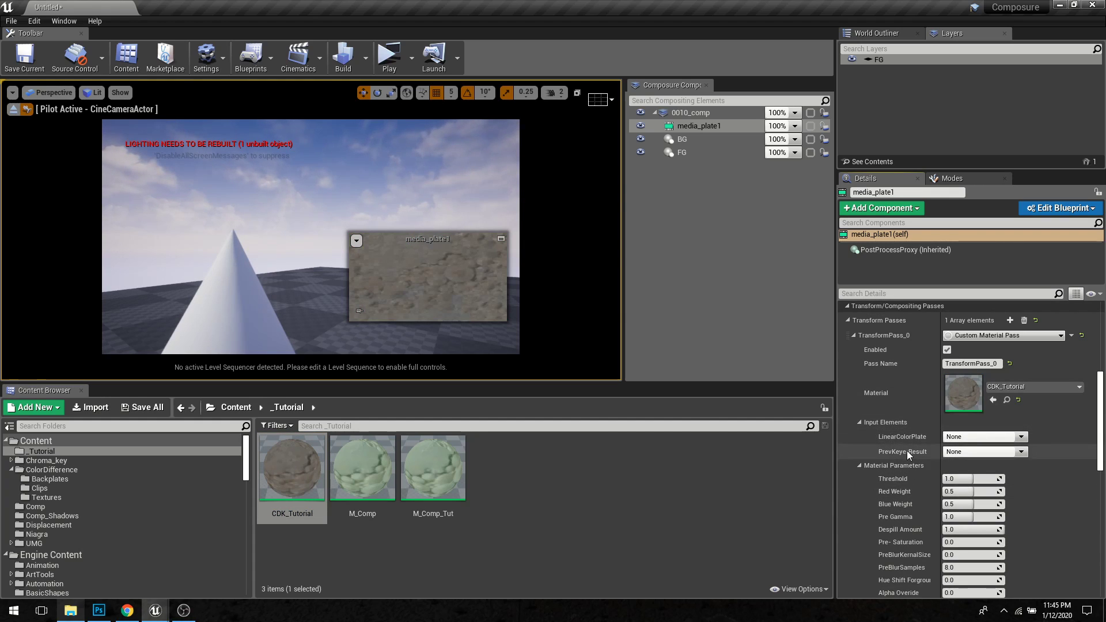
# Step: Open the CDK_Tutorial material and examine its graph back to the LinearColorPlate texture parameter node
pyautogui.click(299, 479)
pyautogui.doubleClick(300, 480)
pyautogui.scroll(-3, 457, 357)
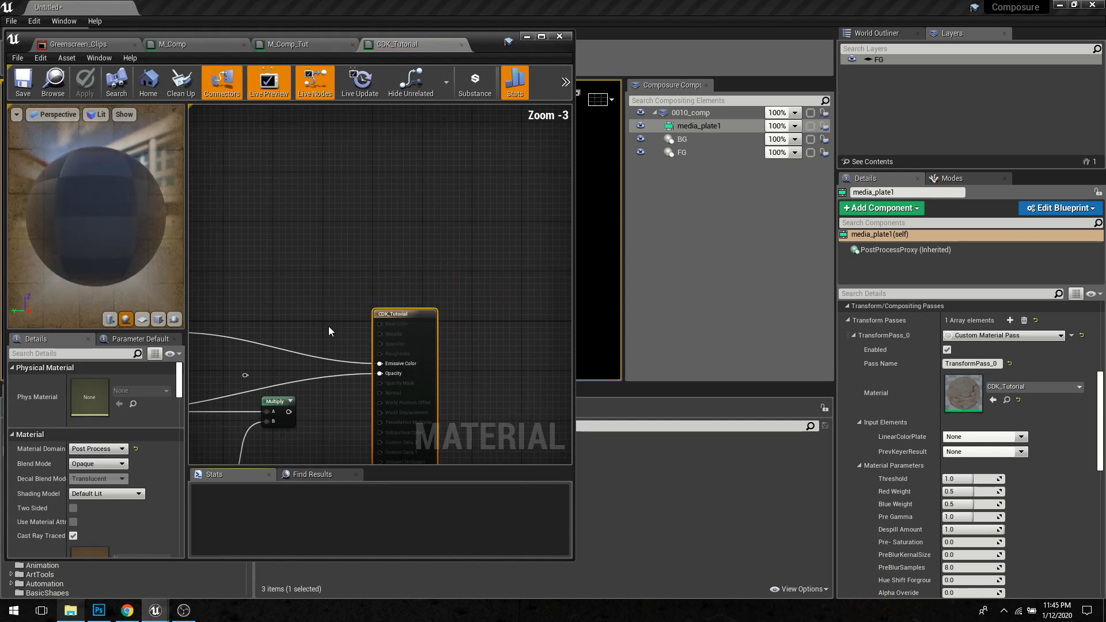
pyautogui.scroll(-2, 450, 297)
pyautogui.moveTo(291, 346); pyautogui.dragTo(570, 395, button='right')
pyautogui.moveTo(407, 410)
pyautogui.mouseDown(button='right')
pyautogui.moveTo(545, 375)
pyautogui.moveTo(570, 348)
pyautogui.mouseUp(button='right')
pyautogui.moveTo(352, 410); pyautogui.dragTo(396, 412, button='right')
pyautogui.moveTo(190, 387); pyautogui.dragTo(553, 376, button='right')
pyautogui.moveTo(313, 322); pyautogui.dragTo(362, 291, button='right')
pyautogui.moveTo(348, 153); pyautogui.dragTo(446, 257, button='right')
pyautogui.scroll(5, 447, 257)
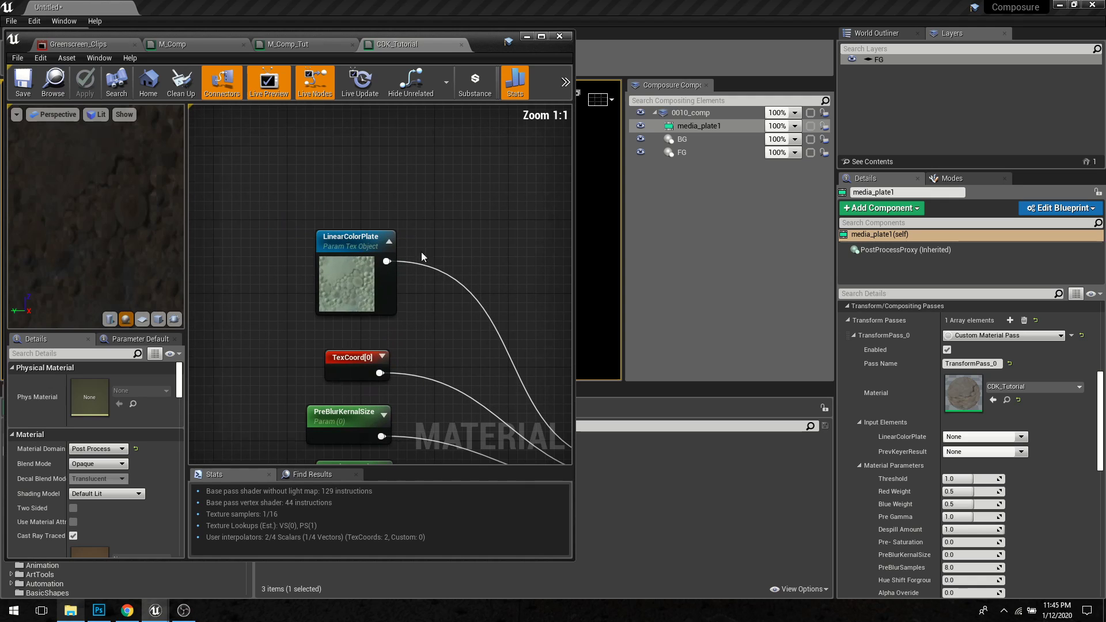
pyautogui.moveTo(435, 331); pyautogui.dragTo(436, 331)
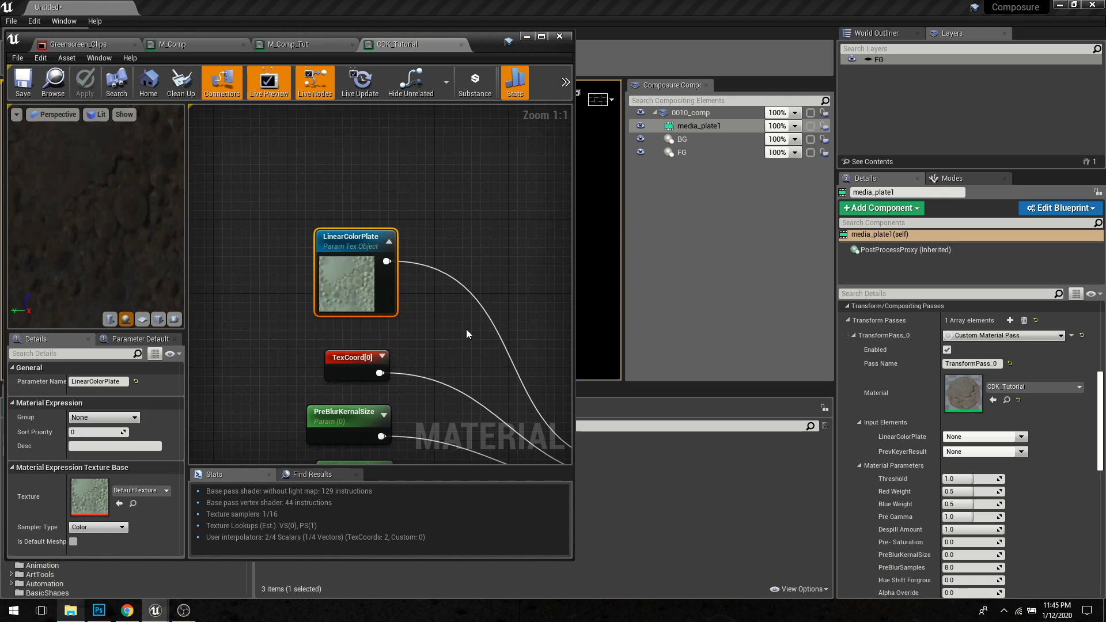
# Step: Set the LinearColorPlate input element of media_plate1's custom material pass to PrePass
pyautogui.click(980, 437)
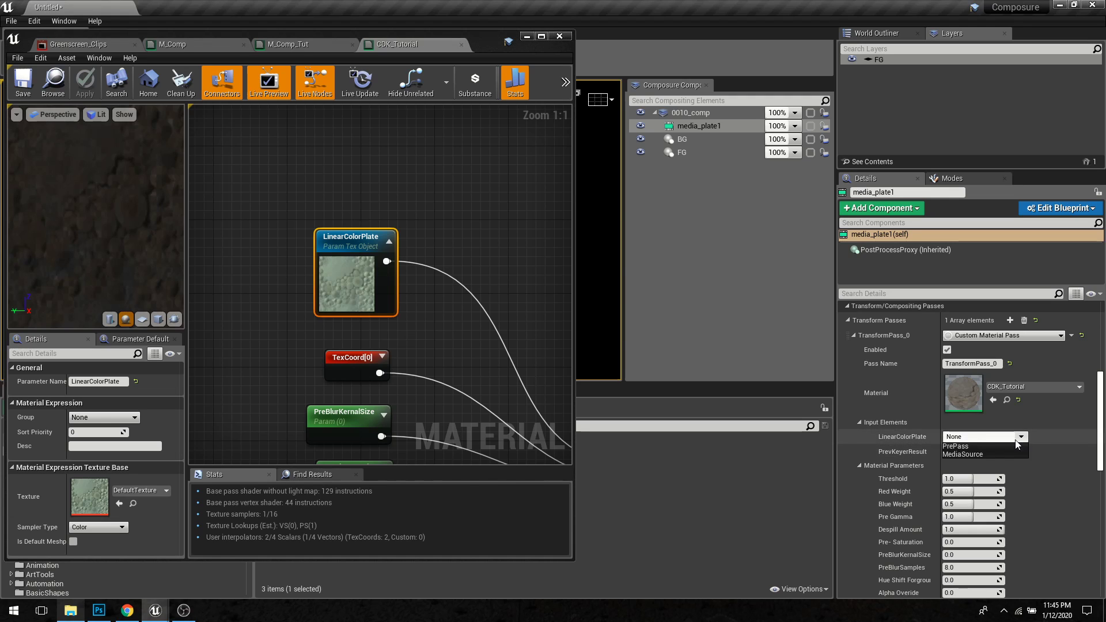
pyautogui.click(958, 448)
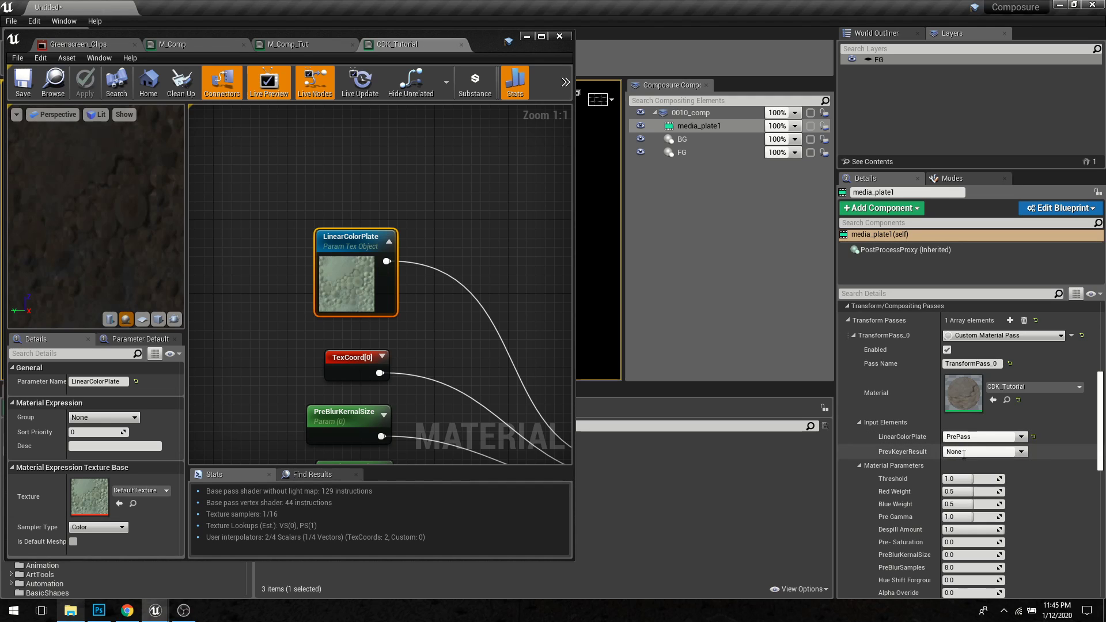
# Step: Set the PrevKeyerResult input element of media_plate1's custom material pass to PrePass and minimize the material editor
pyautogui.click(1022, 455)
pyautogui.click(961, 462)
pyautogui.click(465, 261)
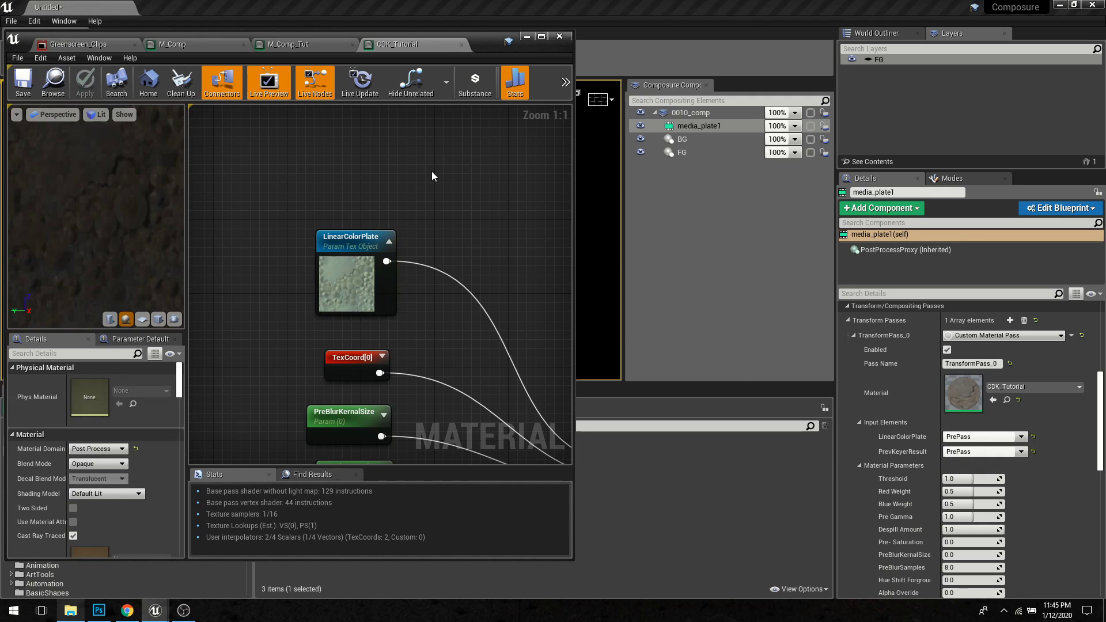
pyautogui.click(359, 47)
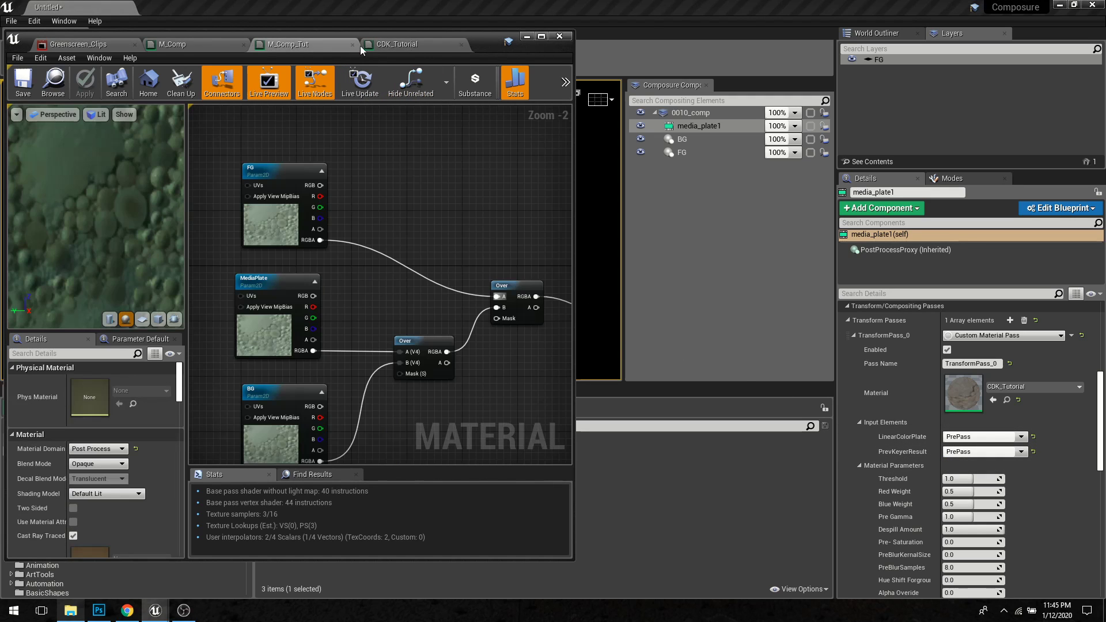
pyautogui.click(528, 37)
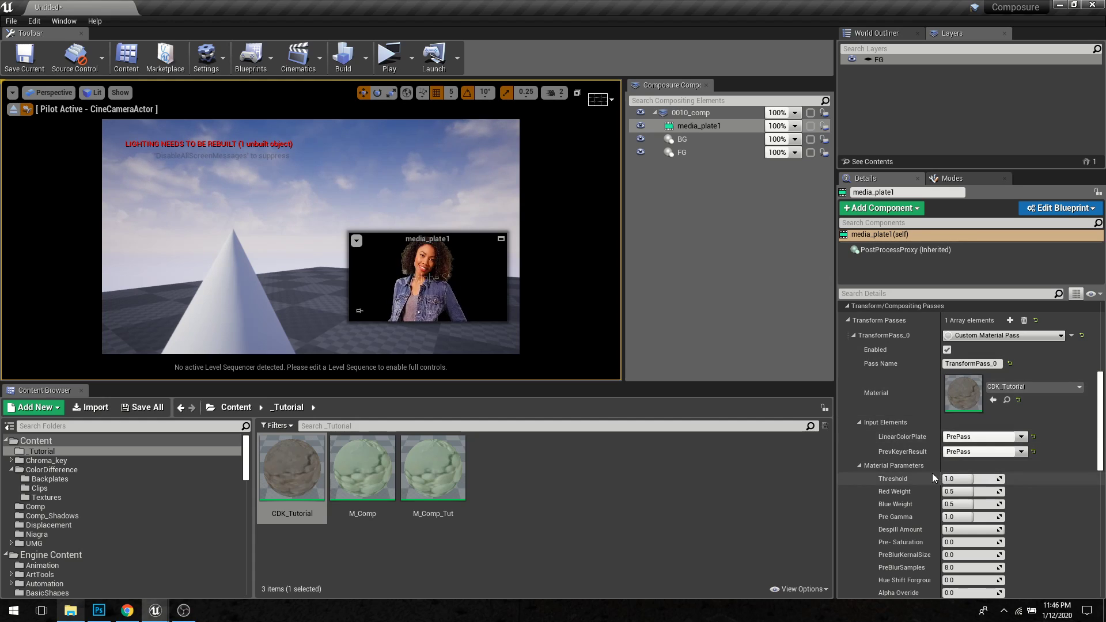
# Step: Review the custom material pass's parameters down to Color Select and open 0010_comp in a separate preview window
pyautogui.scroll(-4, 935, 472)
pyautogui.scroll(-1, 900, 396)
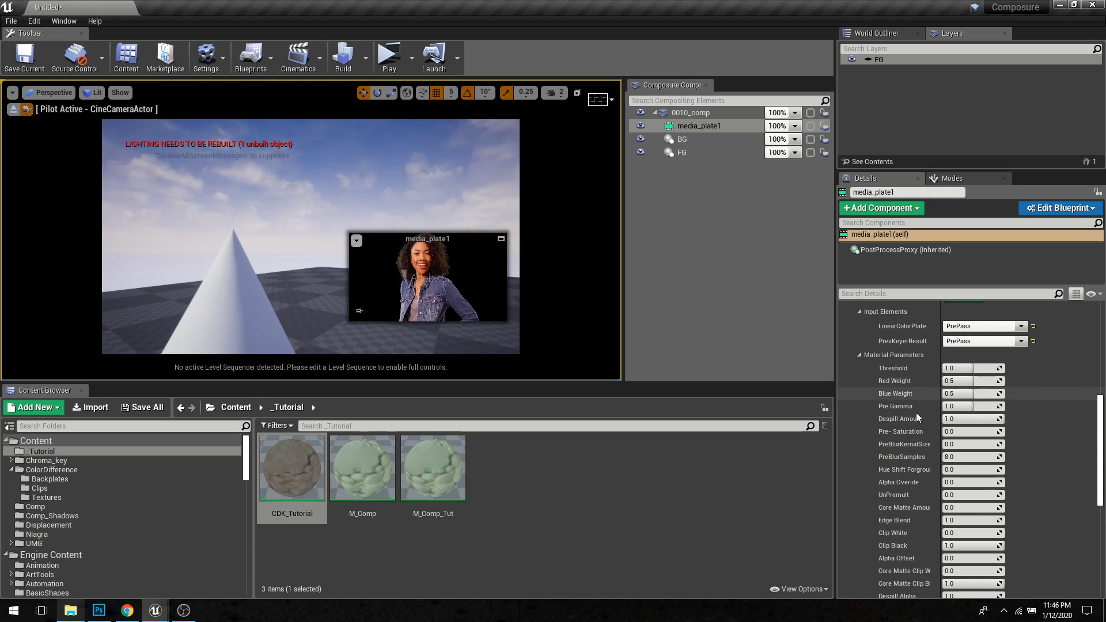
pyautogui.scroll(-1, 926, 542)
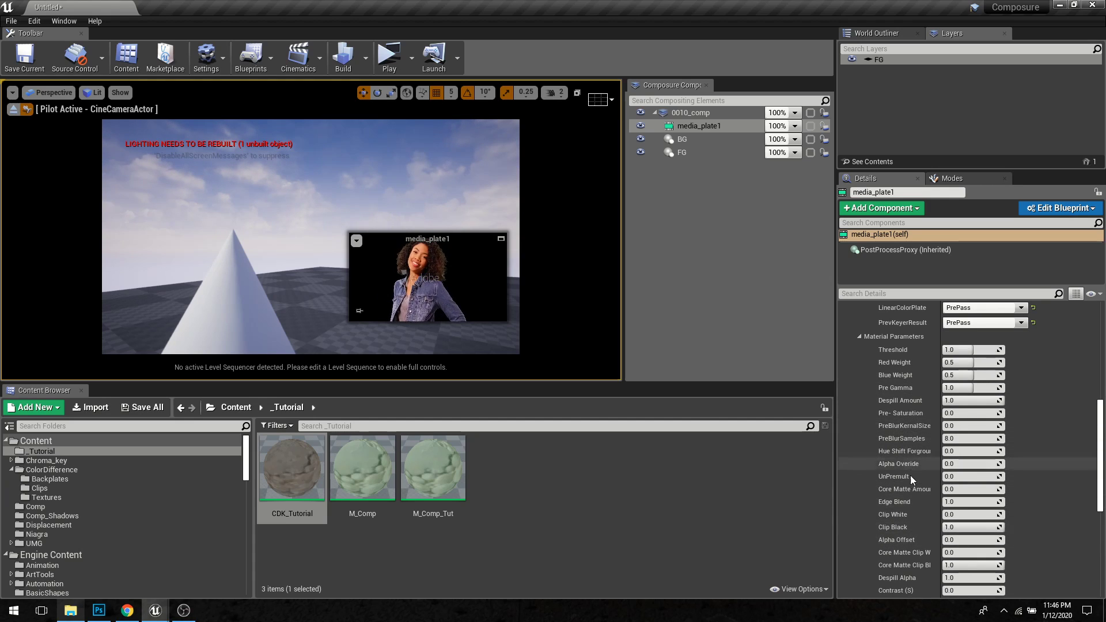
pyautogui.scroll(-2, 911, 479)
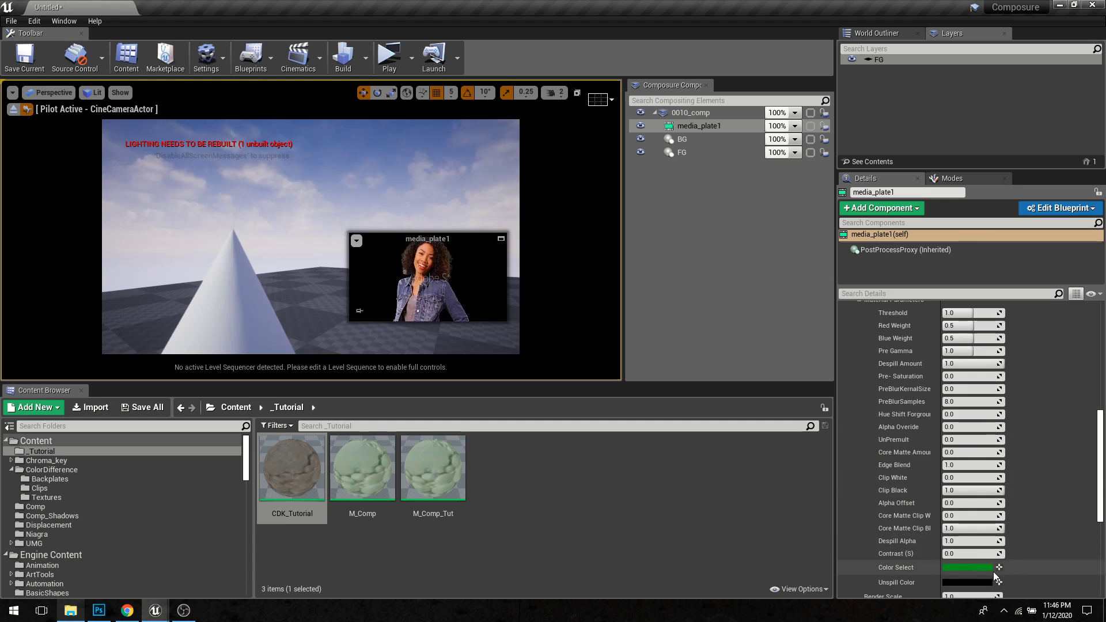
pyautogui.click(720, 115)
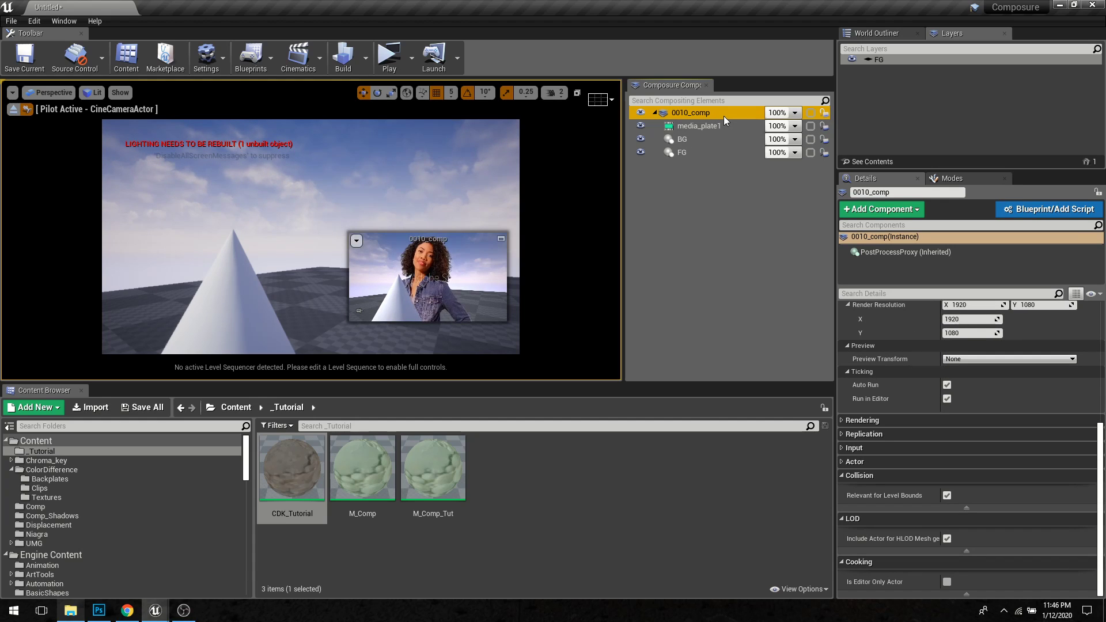
pyautogui.click(720, 125)
pyautogui.doubleClick(719, 112)
pyautogui.moveTo(707, 92); pyautogui.dragTo(465, 51)
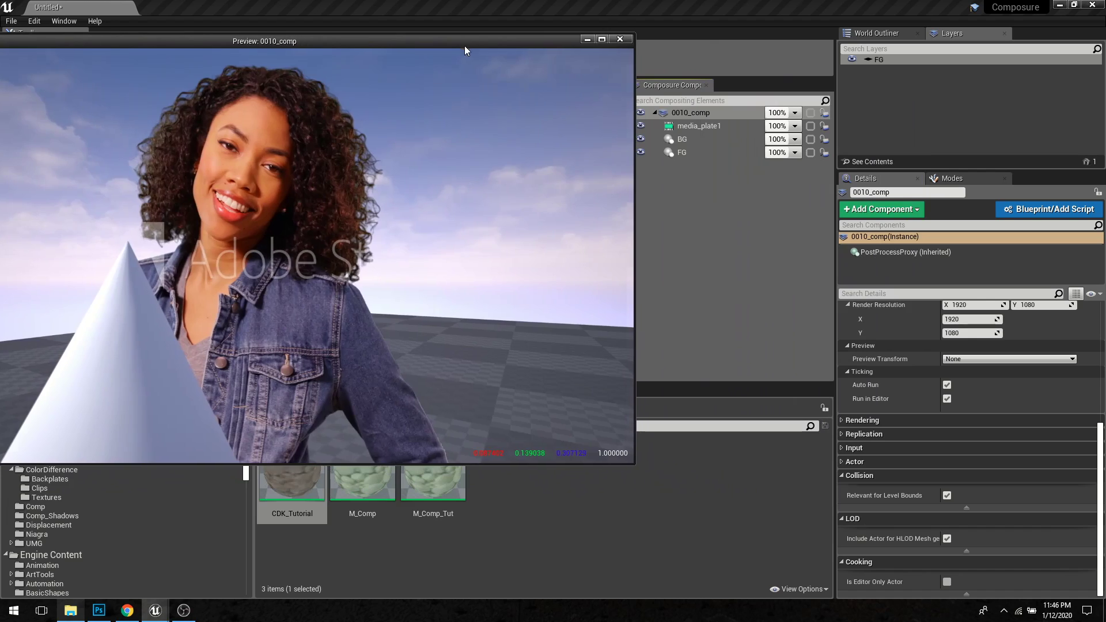
# Step: Sample the green backdrop of media_plate1 as the custom material pass's Color Select value and accept the averaged color
pyautogui.click(714, 126)
pyautogui.scroll(-5, 932, 465)
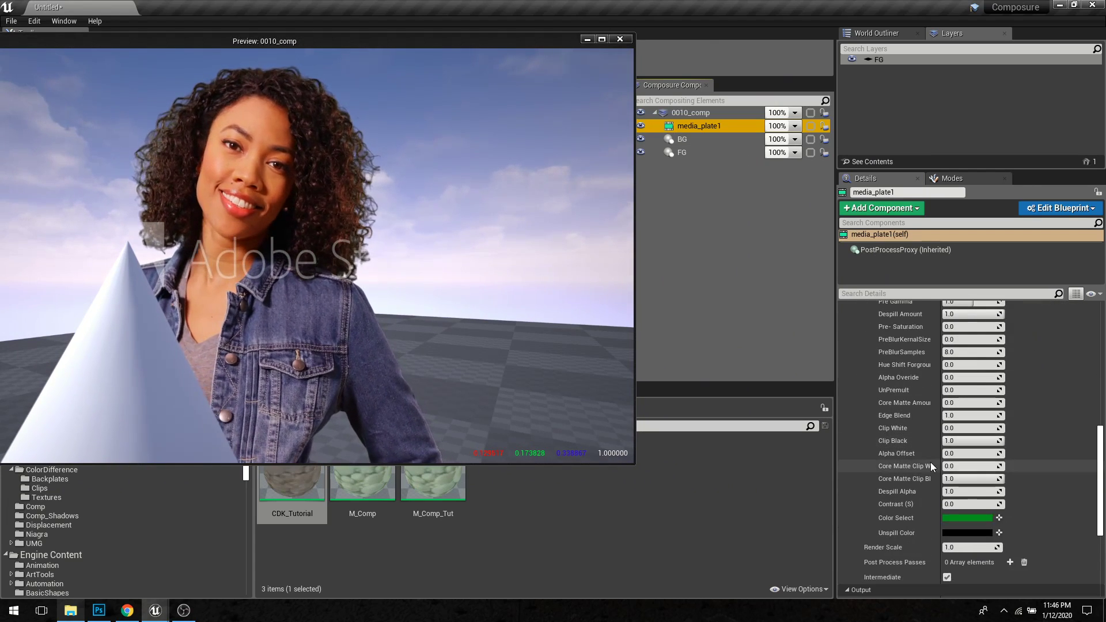
pyautogui.click(1000, 519)
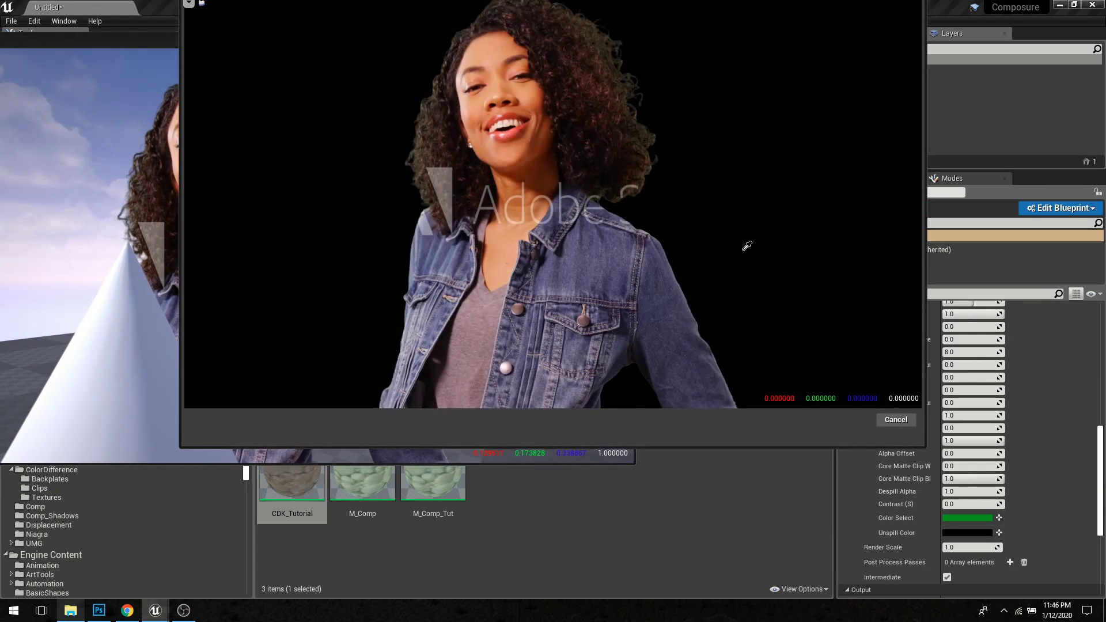
pyautogui.click(750, 169)
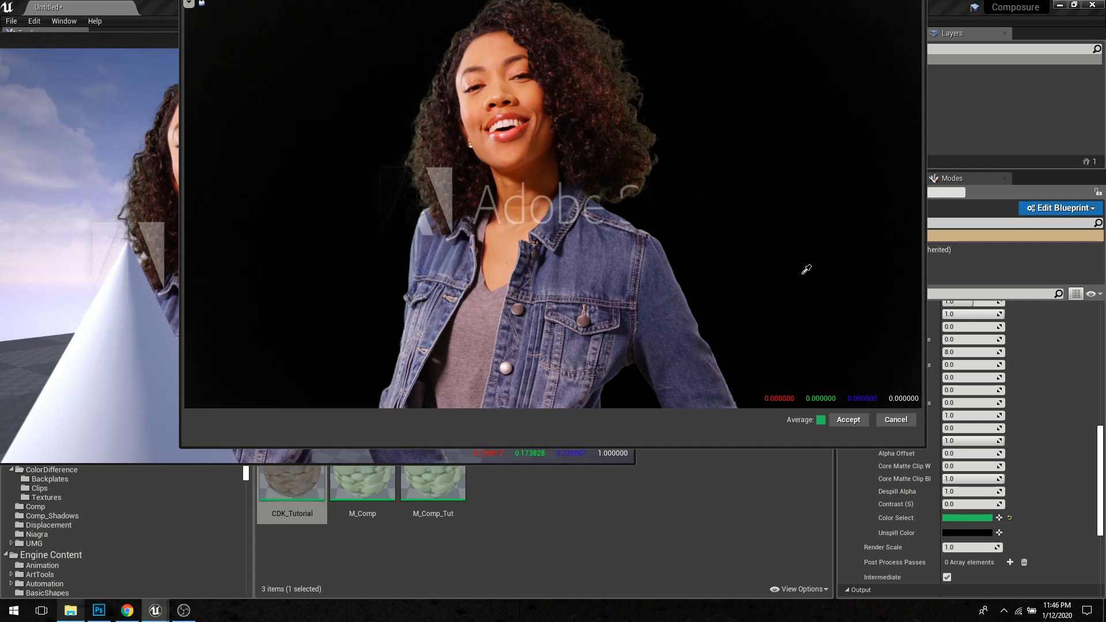
pyautogui.click(846, 421)
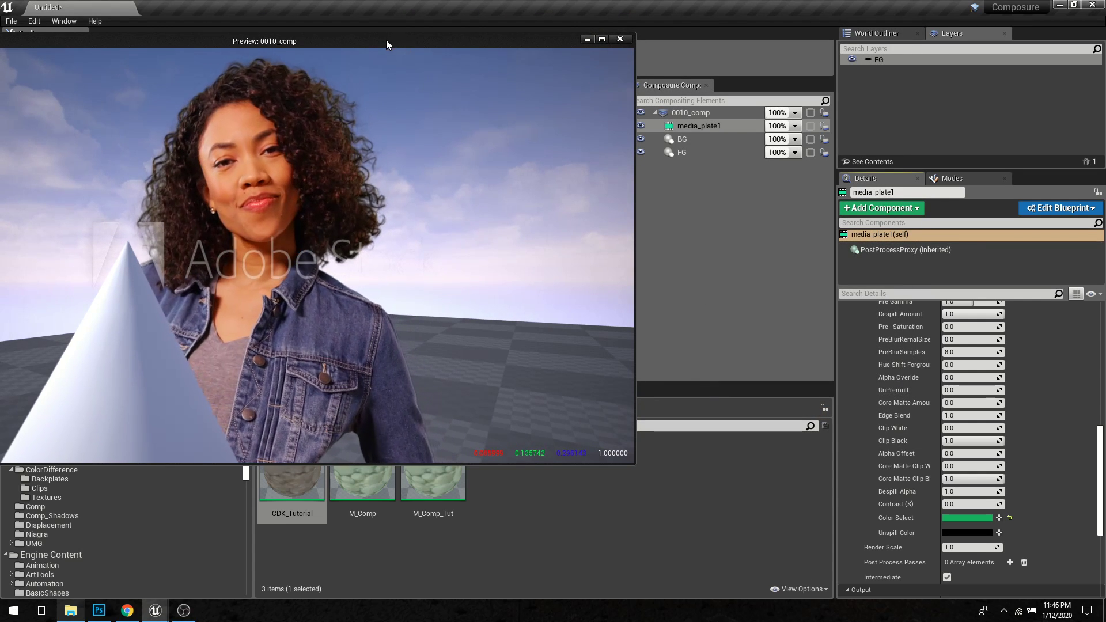
# Step: Open media_plate1 in its own preview window and display its alpha matte beside the pass parameters
pyautogui.moveTo(386, 40); pyautogui.dragTo(548, 52)
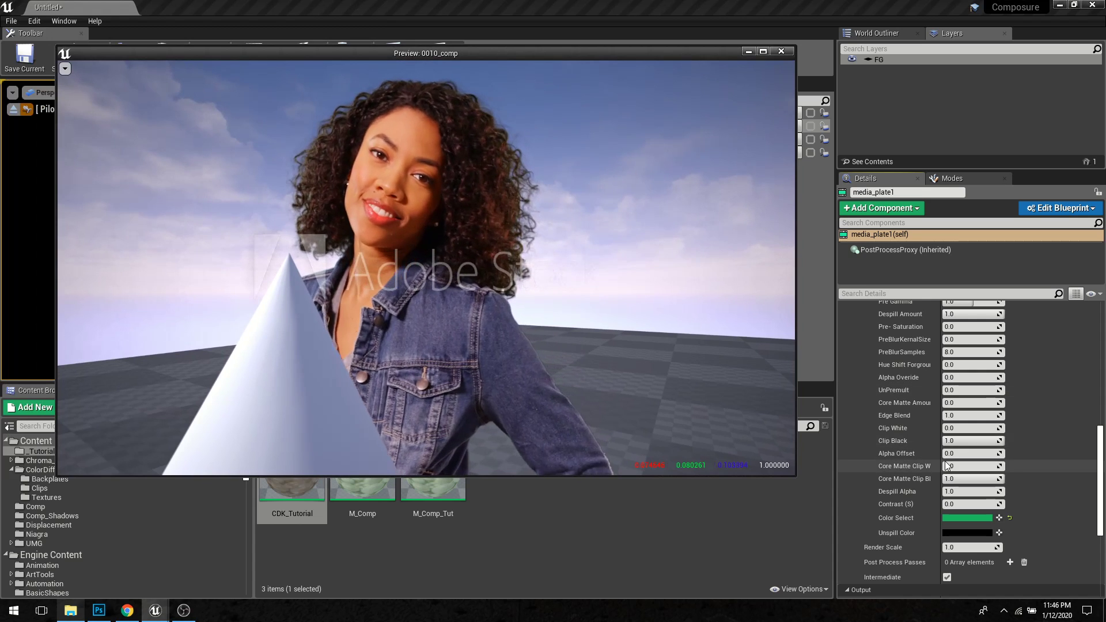
pyautogui.scroll(3, 928, 423)
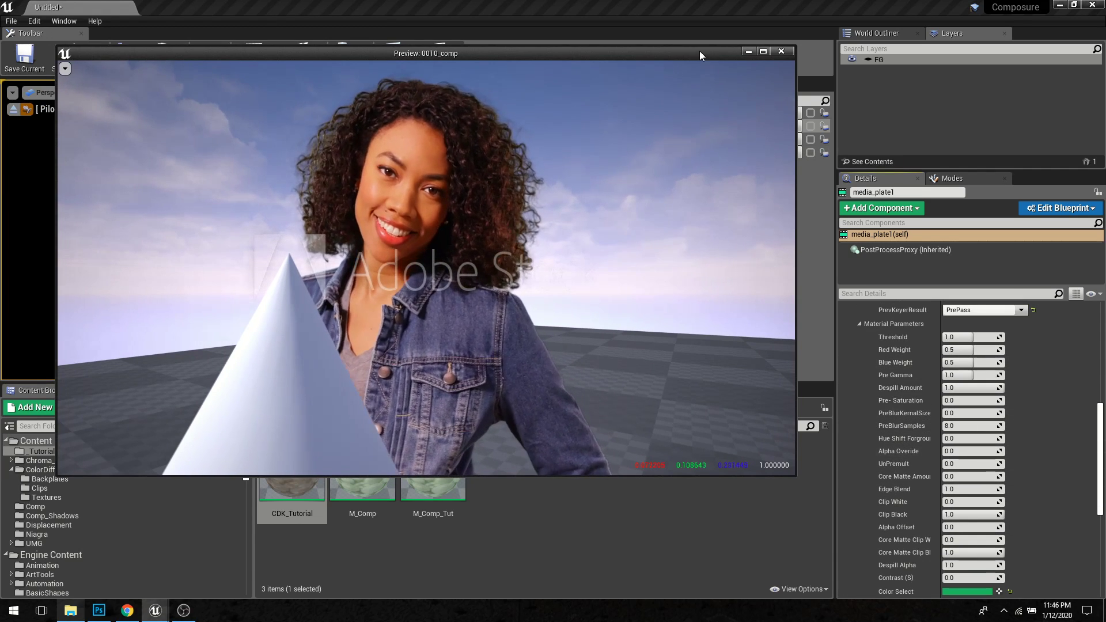
pyautogui.moveTo(699, 51); pyautogui.dragTo(625, 45)
pyautogui.scroll(2, 919, 451)
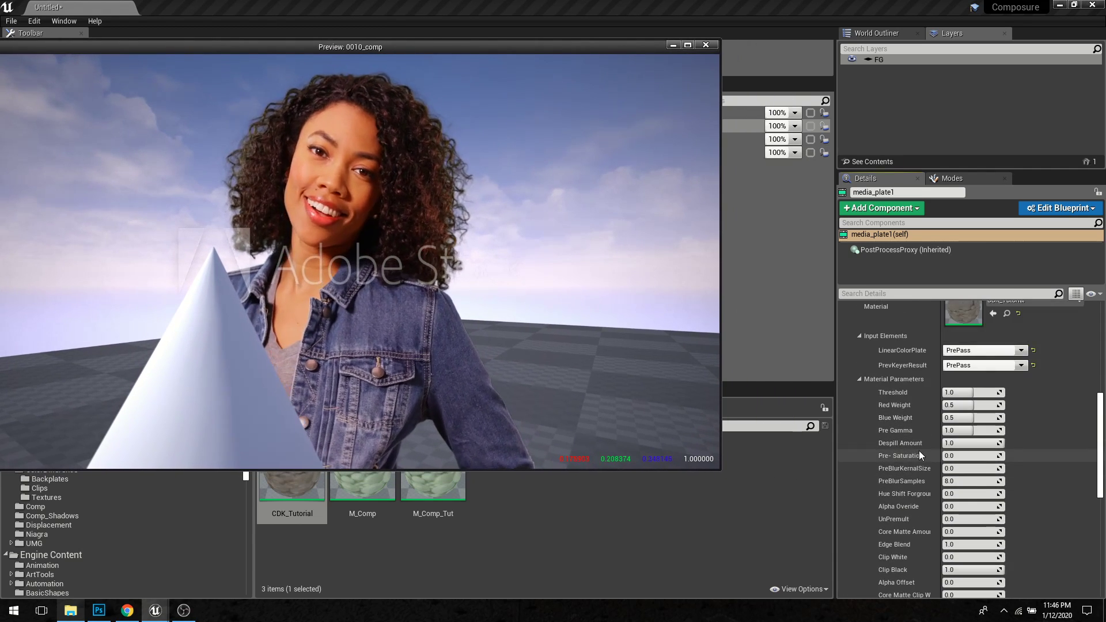
pyautogui.scroll(2, 919, 451)
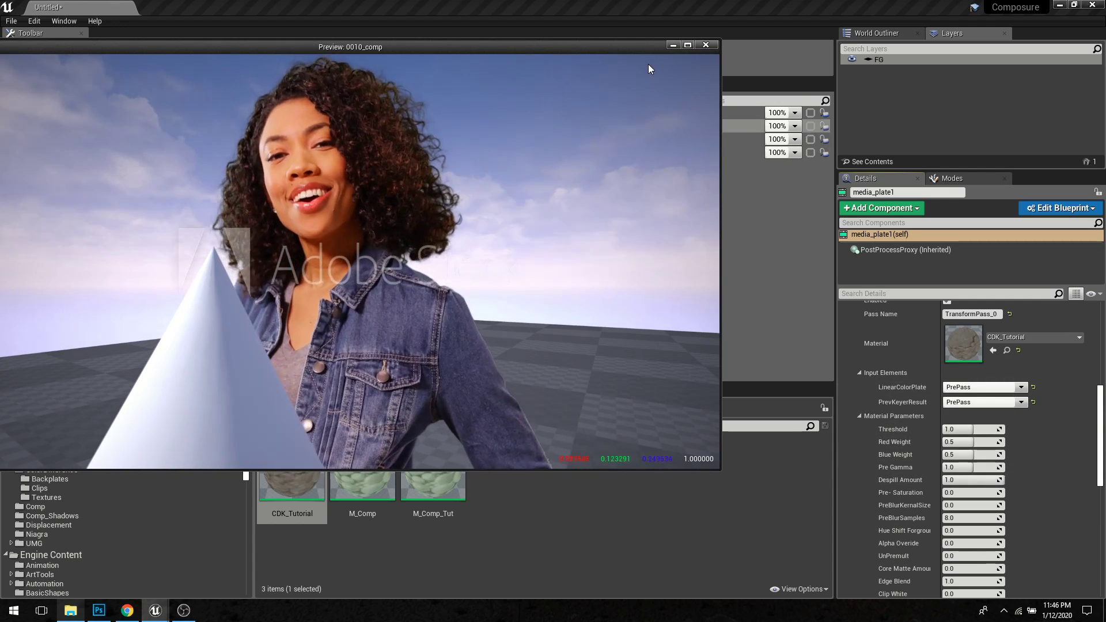
pyautogui.moveTo(633, 49); pyautogui.dragTo(555, 50)
pyautogui.click(714, 126)
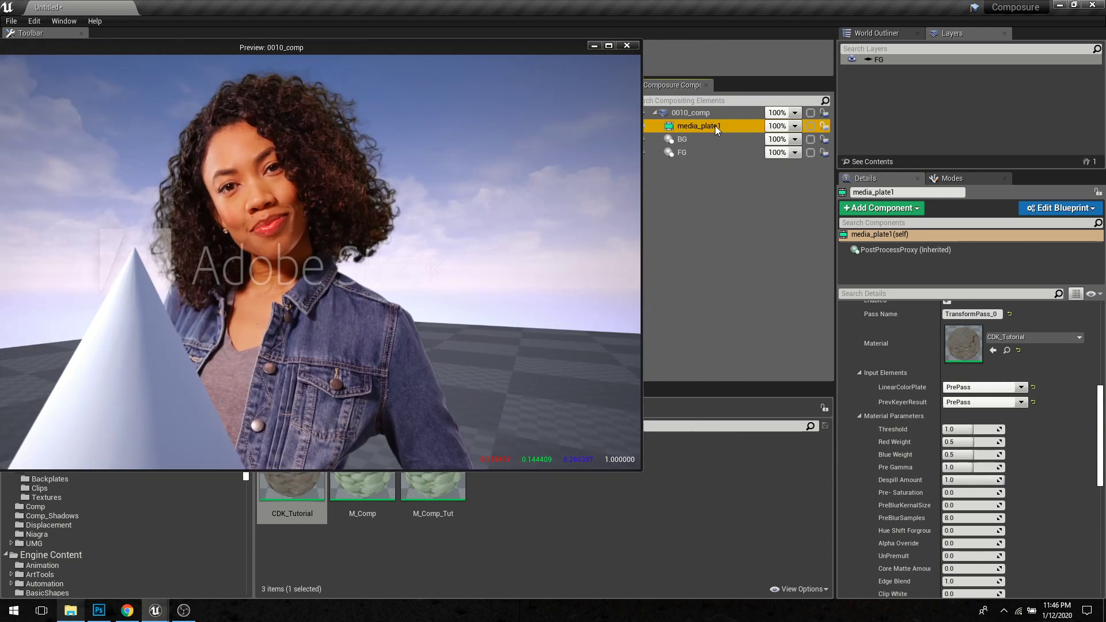
pyautogui.doubleClick(727, 126)
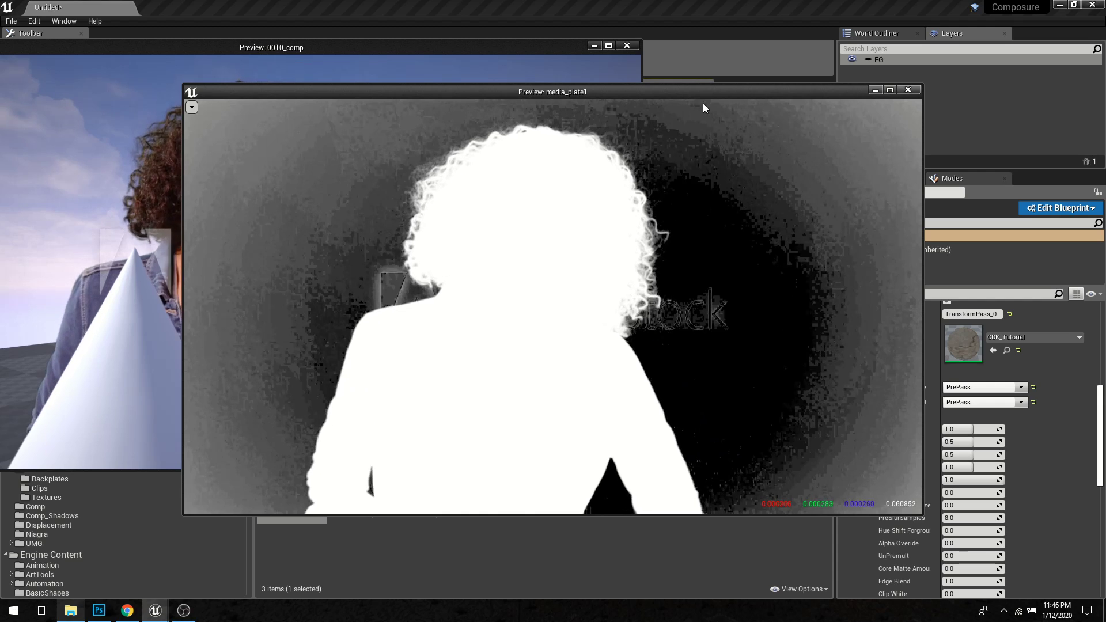
pyautogui.moveTo(705, 92); pyautogui.dragTo(516, 66)
# Step: Lower the custom material pass's Threshold to about 0.76 to clean the matte, and return the preview to color
pyautogui.moveTo(973, 430); pyautogui.dragTo(970, 430)
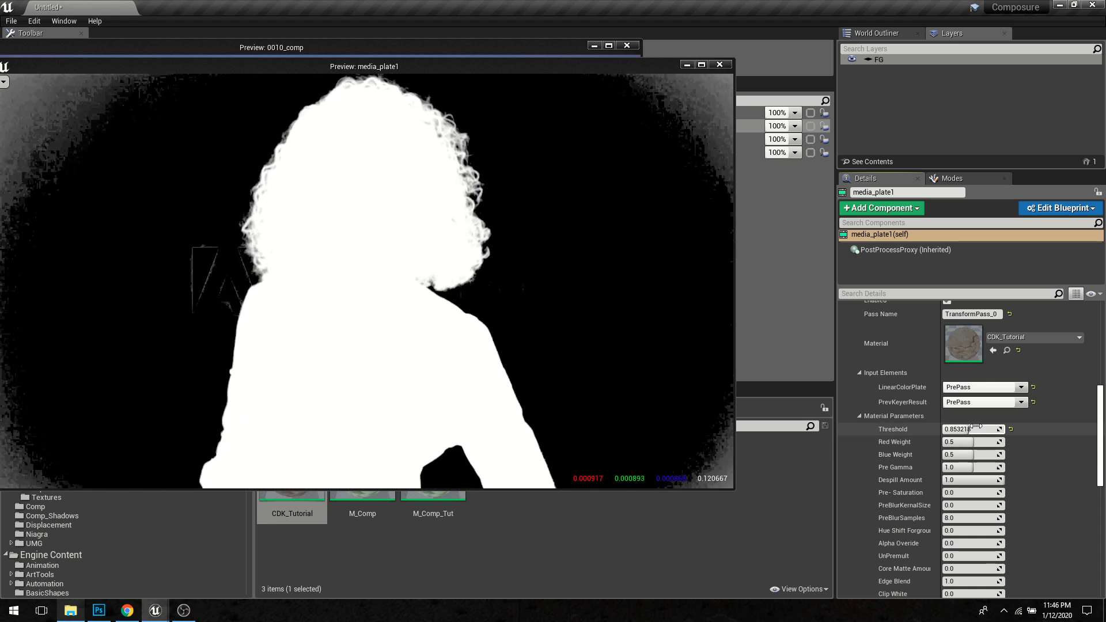
pyautogui.moveTo(969, 429); pyautogui.dragTo(967, 429)
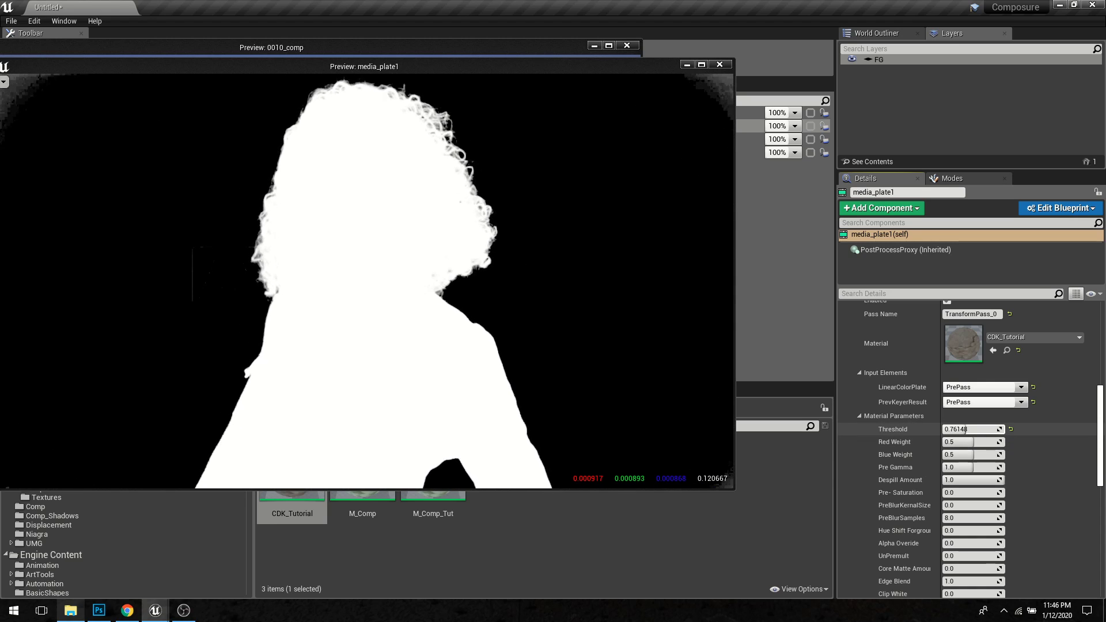
pyautogui.click(679, 371)
pyautogui.press('a')
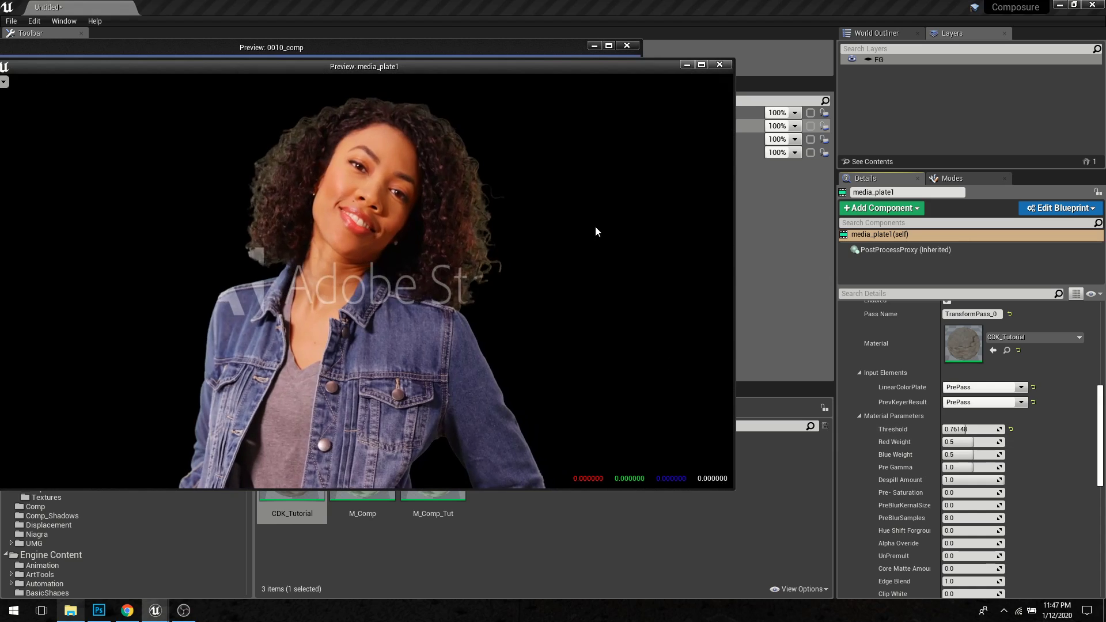
# Step: Compare the keyed result in the 0010_comp and media_plate1 previews and look through the remaining material parameters
pyautogui.moveTo(534, 65); pyautogui.dragTo(551, 114)
pyautogui.click(545, 97)
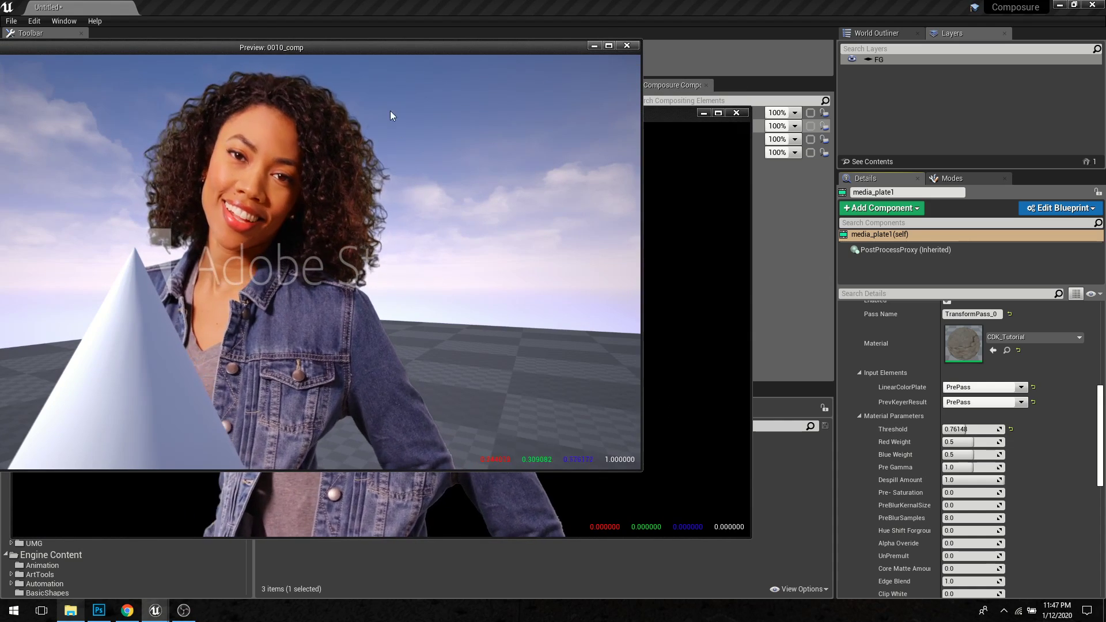
pyautogui.moveTo(375, 47); pyautogui.dragTo(530, 67)
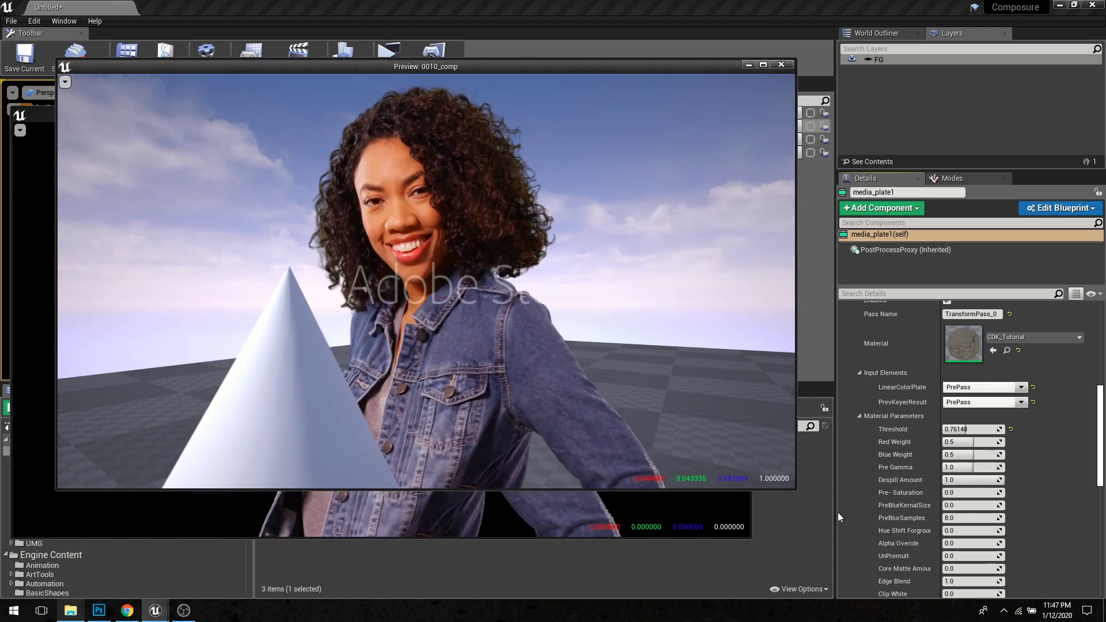
pyautogui.scroll(-4, 932, 510)
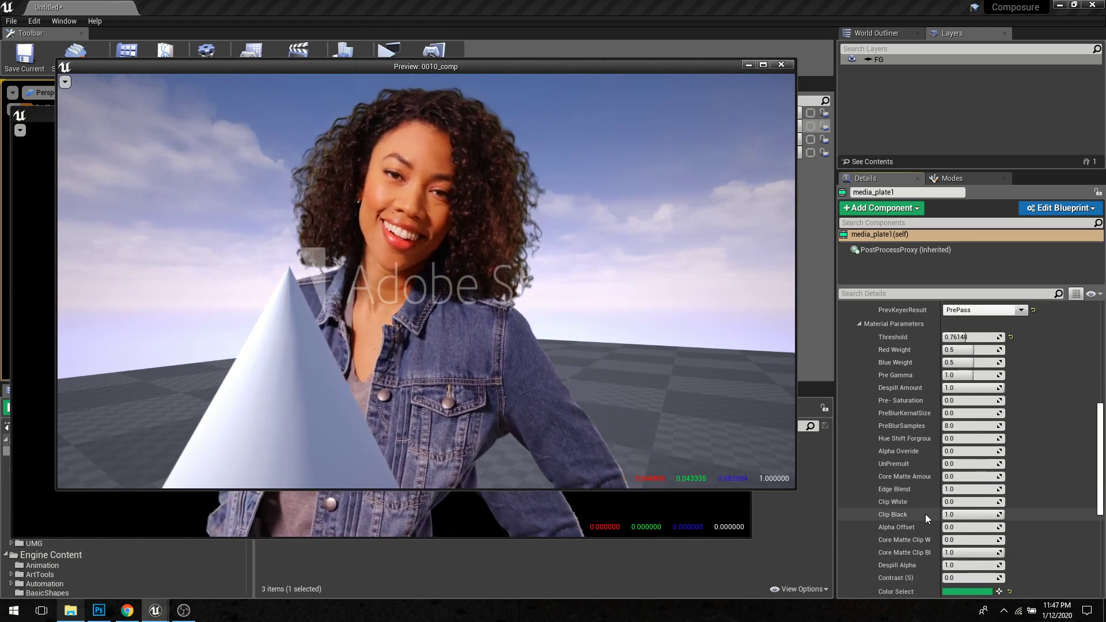
pyautogui.scroll(2, 909, 498)
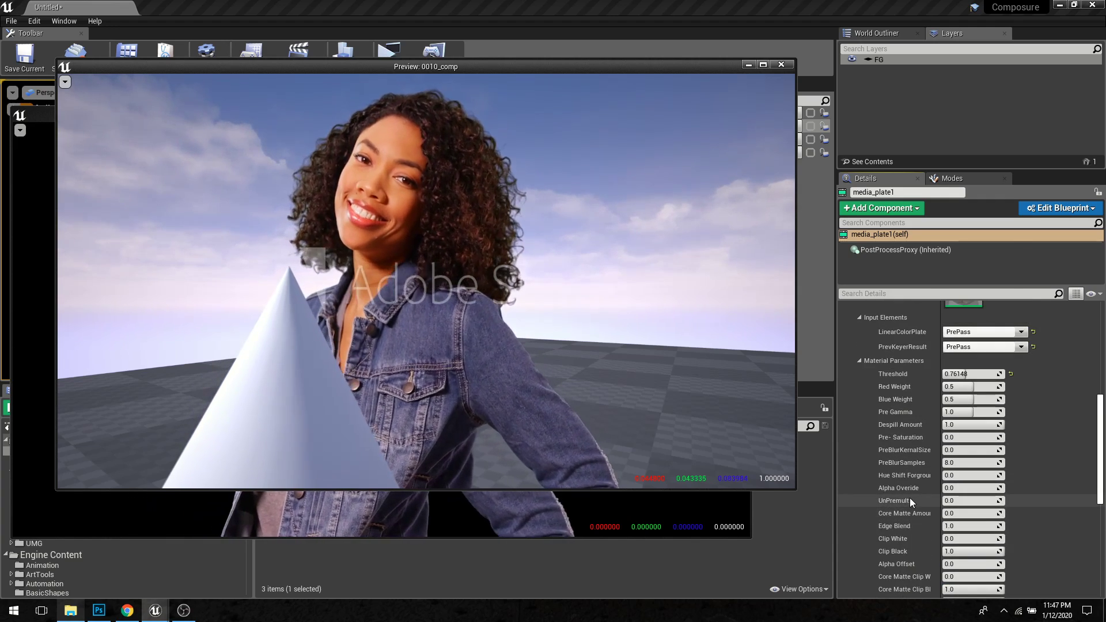
pyautogui.scroll(-3, 911, 498)
pyautogui.scroll(3, 910, 498)
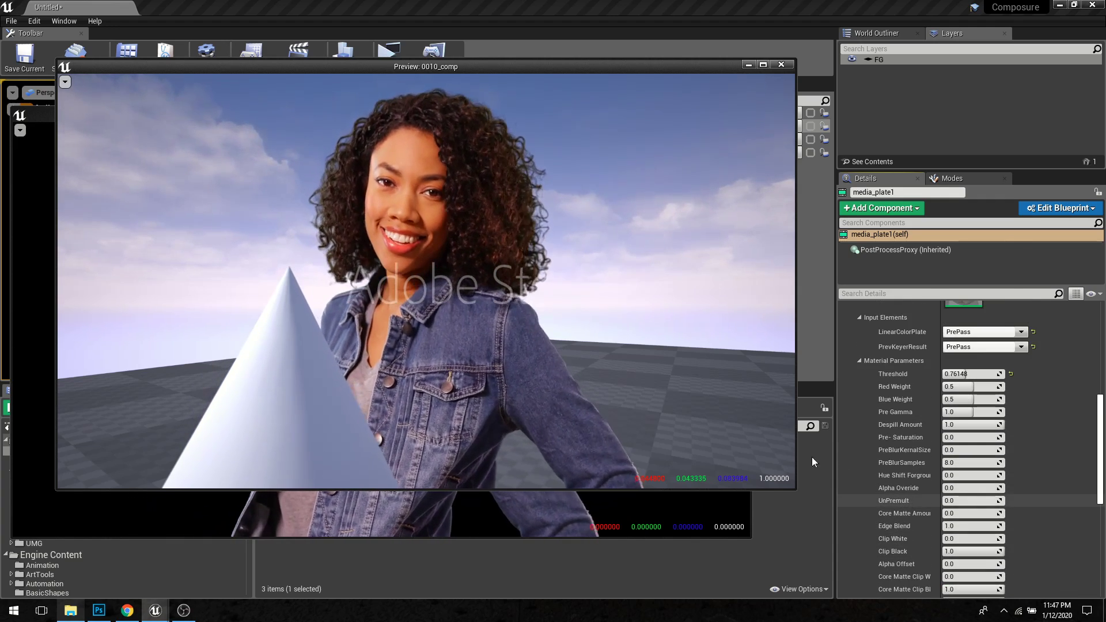
pyautogui.click(648, 500)
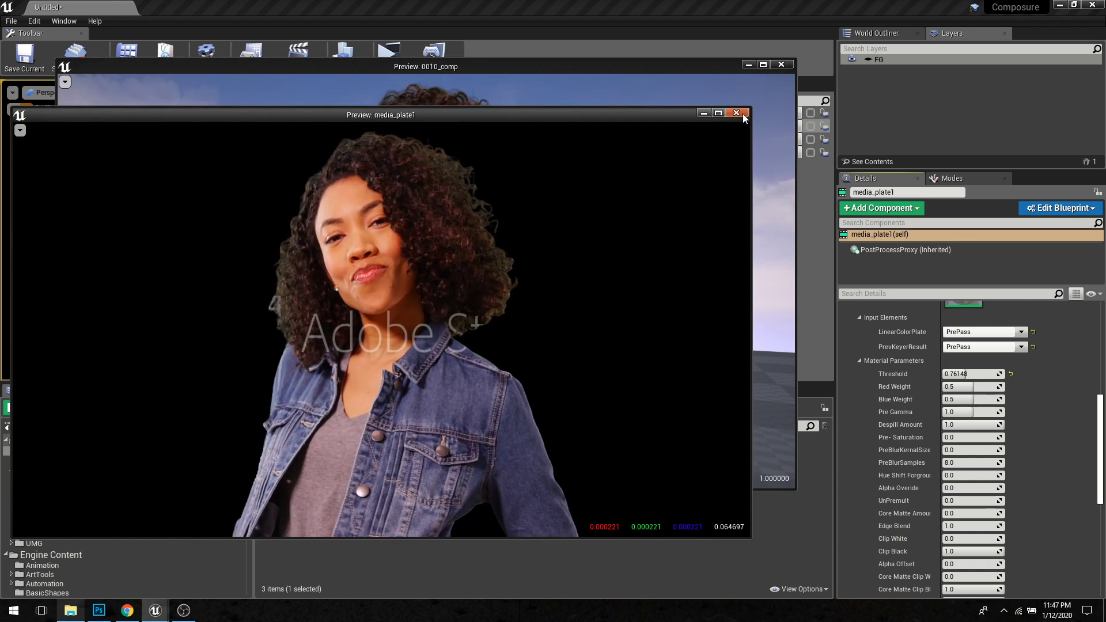
# Step: Close both preview windows and remove all transform passes from media_plate1
pyautogui.click(737, 113)
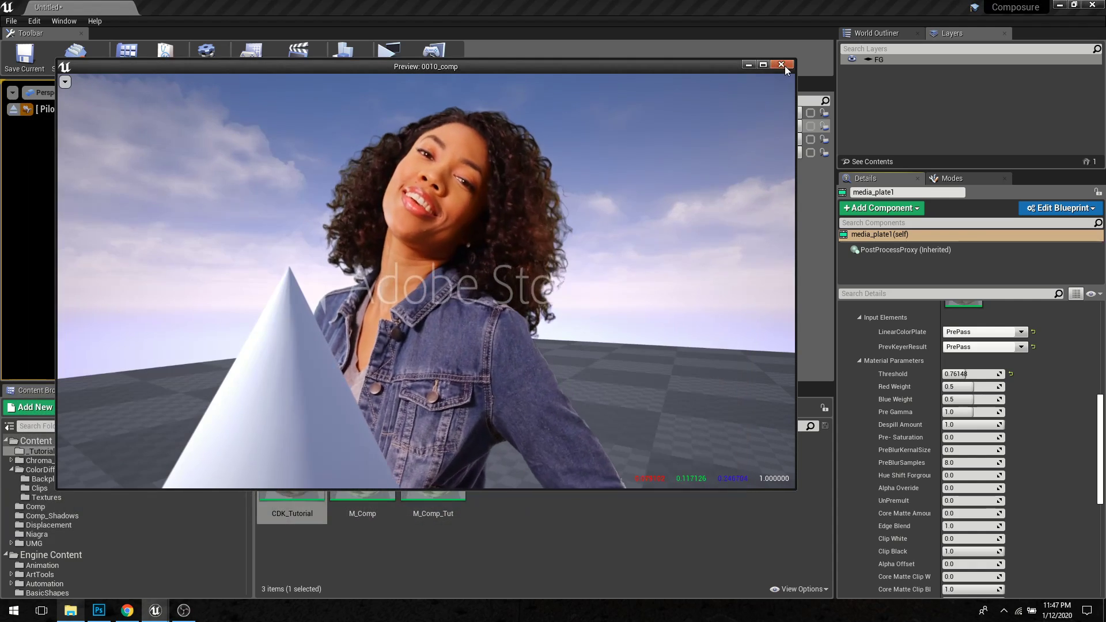
pyautogui.click(782, 65)
pyautogui.scroll(5, 989, 441)
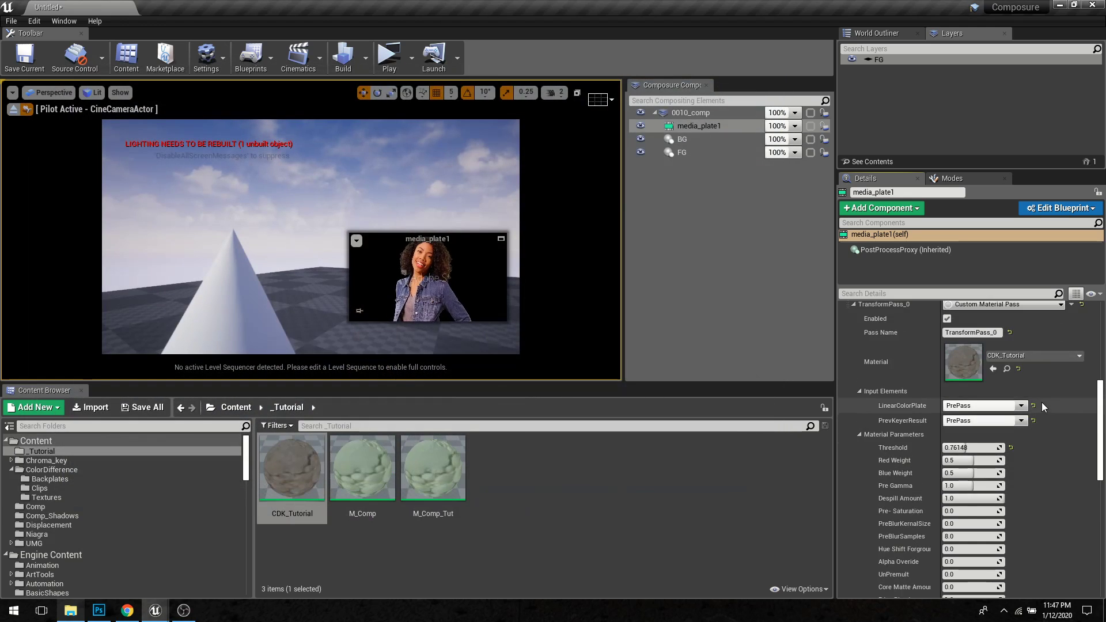
pyautogui.click(1024, 345)
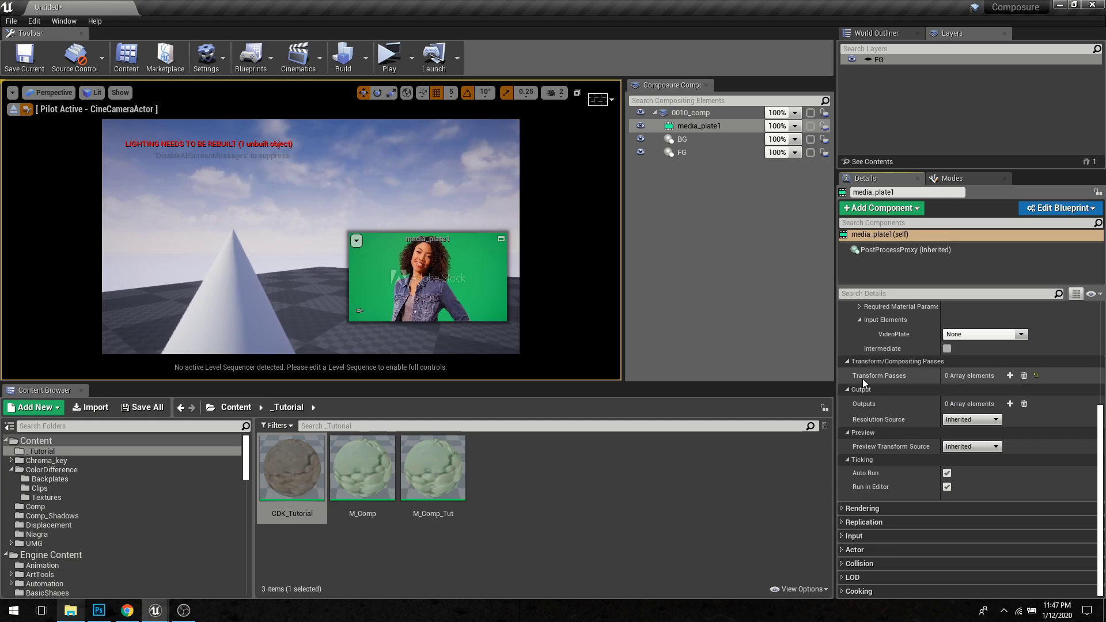
# Step: Add a new transform pass to media_plate1, set its type to Multi Pass Chroma Keyer and show its parameters
pyautogui.click(1009, 376)
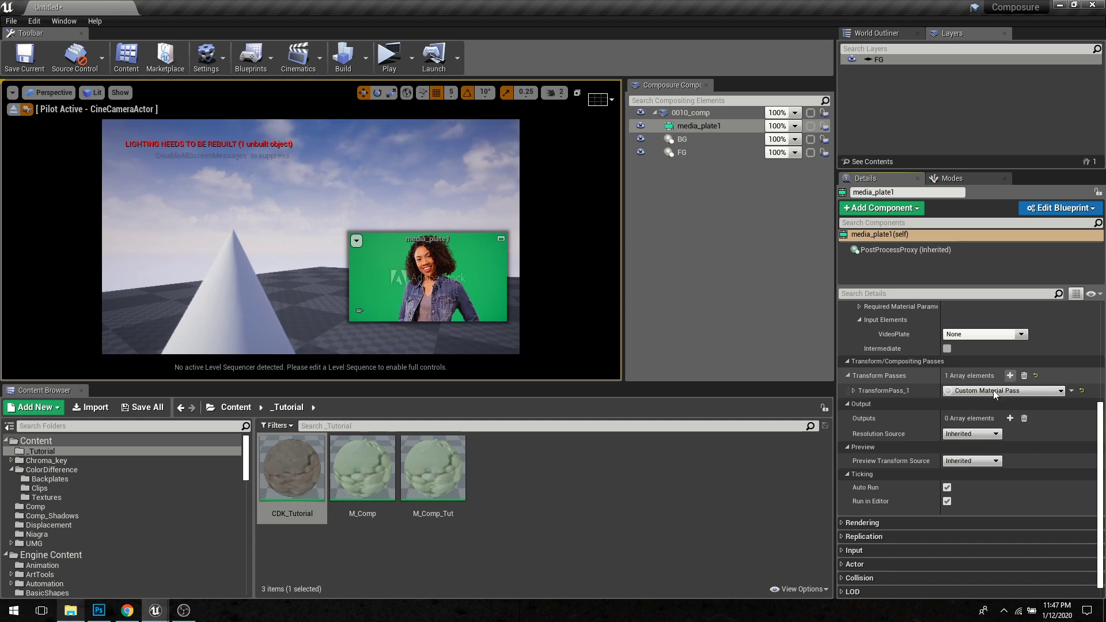
pyautogui.click(855, 391)
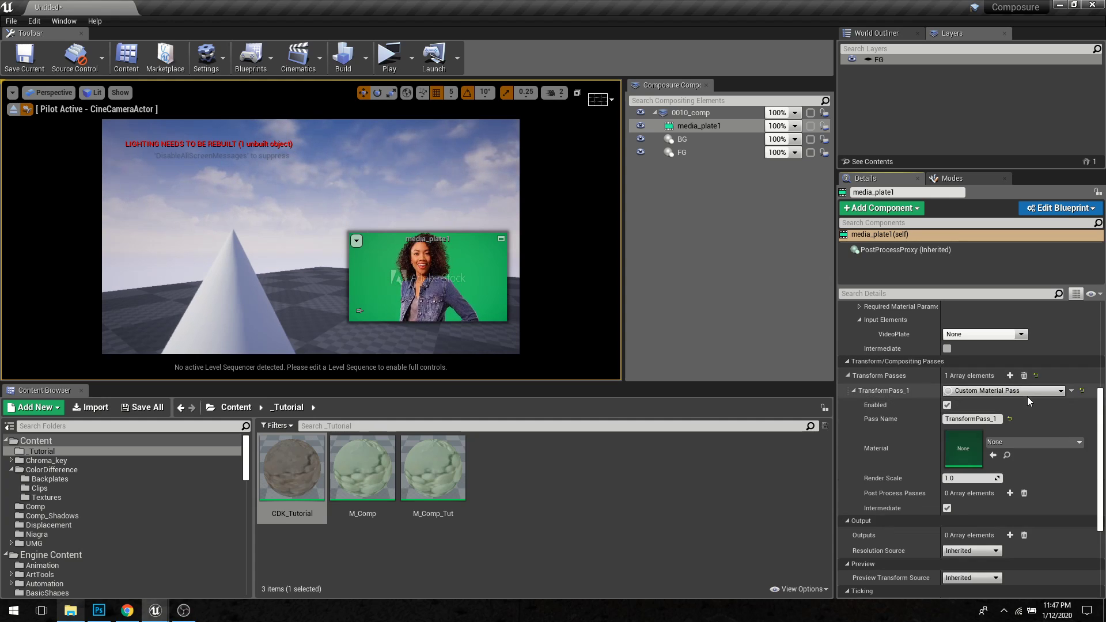
pyautogui.click(1008, 392)
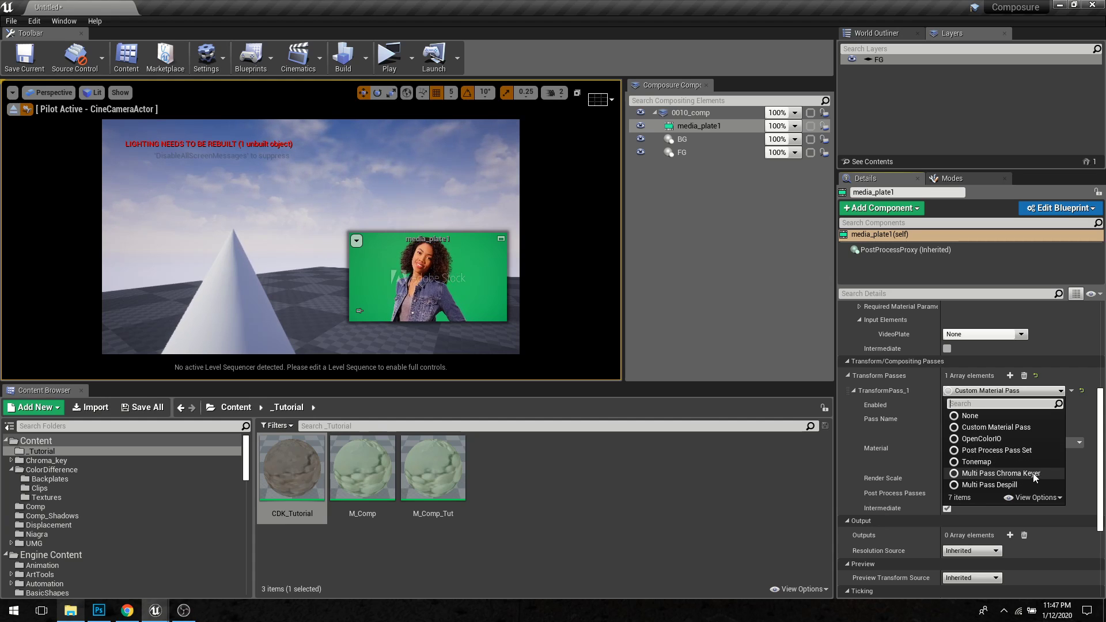
pyautogui.click(977, 474)
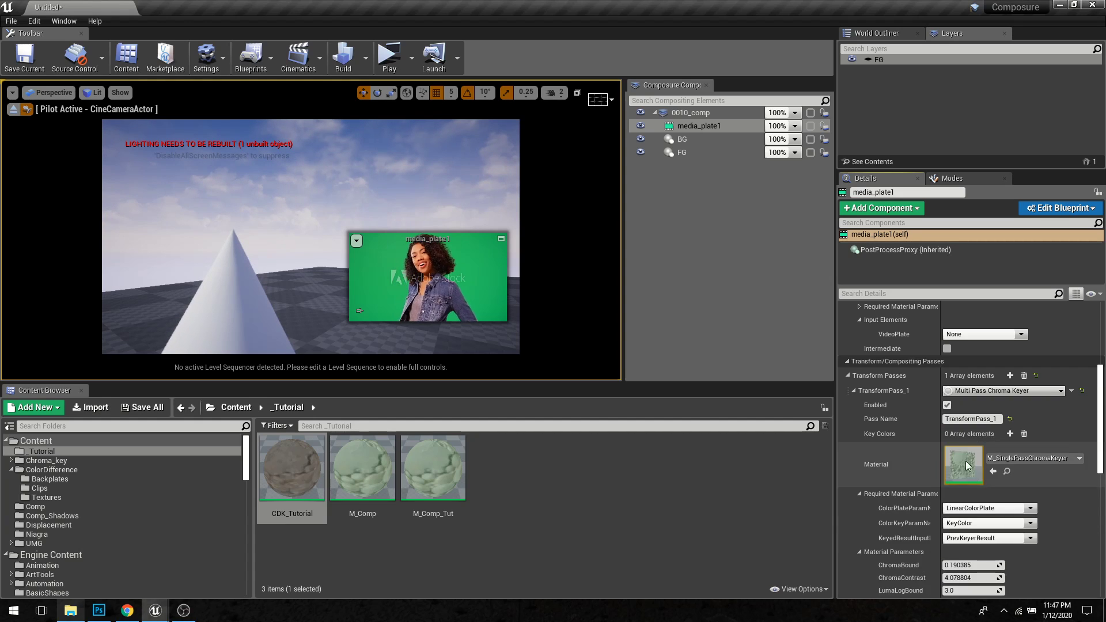
pyautogui.scroll(-3, 886, 449)
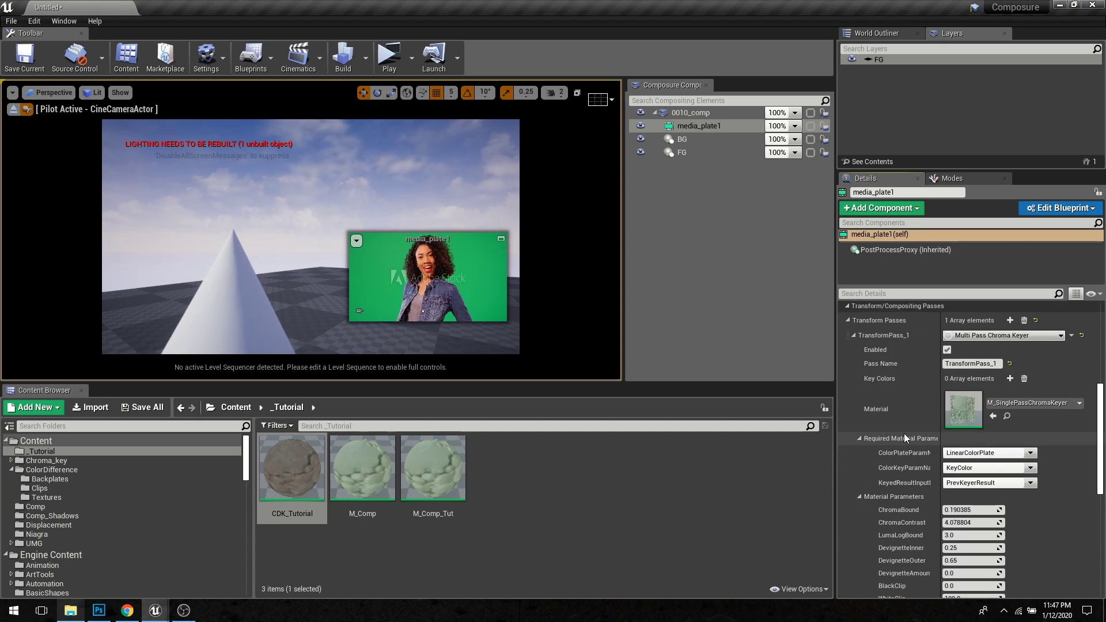
# Step: Preview media_plate1, add one key color to its Multi Pass Chroma Keyer and sample it from the plate's green backdrop
pyautogui.scroll(-2, 904, 433)
pyautogui.scroll(-3, 905, 433)
pyautogui.scroll(5, 904, 433)
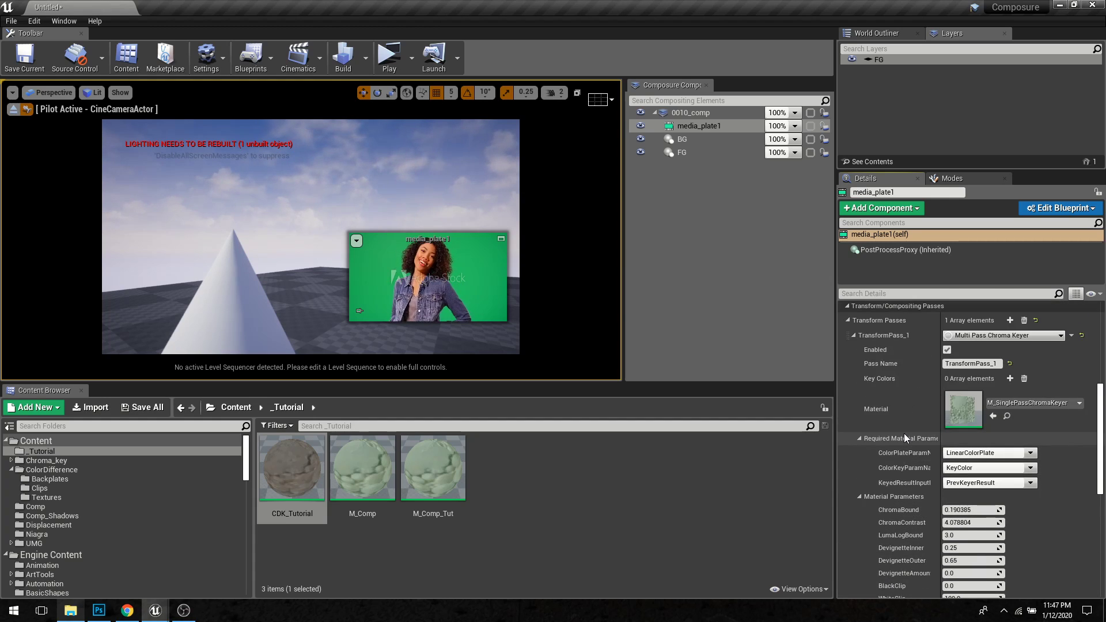
pyautogui.scroll(1, 904, 434)
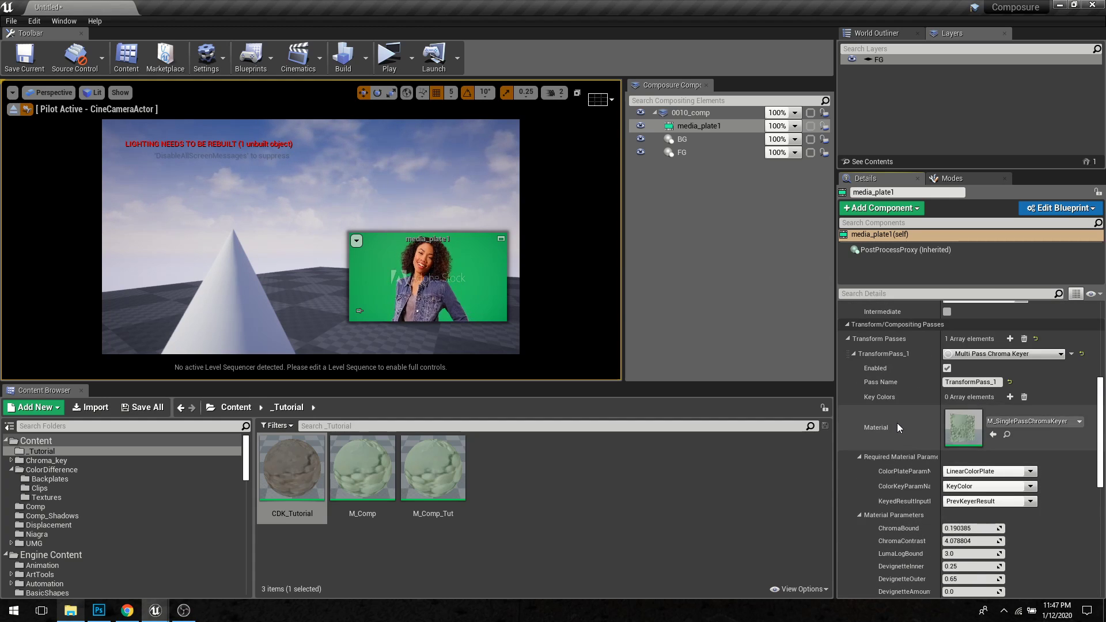
pyautogui.doubleClick(729, 126)
pyautogui.moveTo(717, 97); pyautogui.dragTo(597, 75)
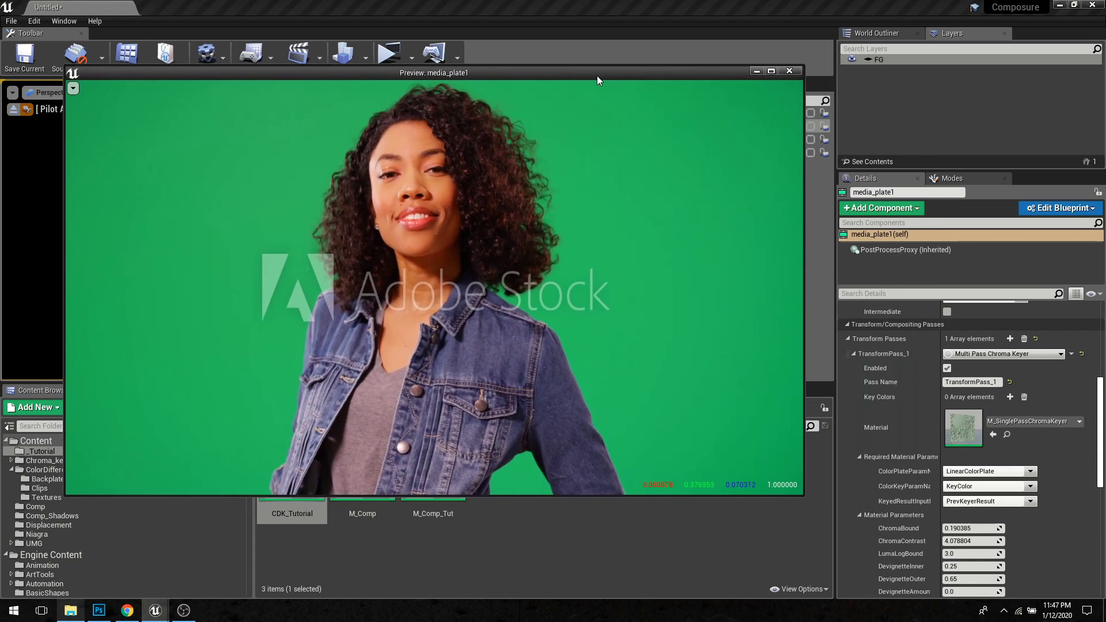
pyautogui.scroll(4, 946, 471)
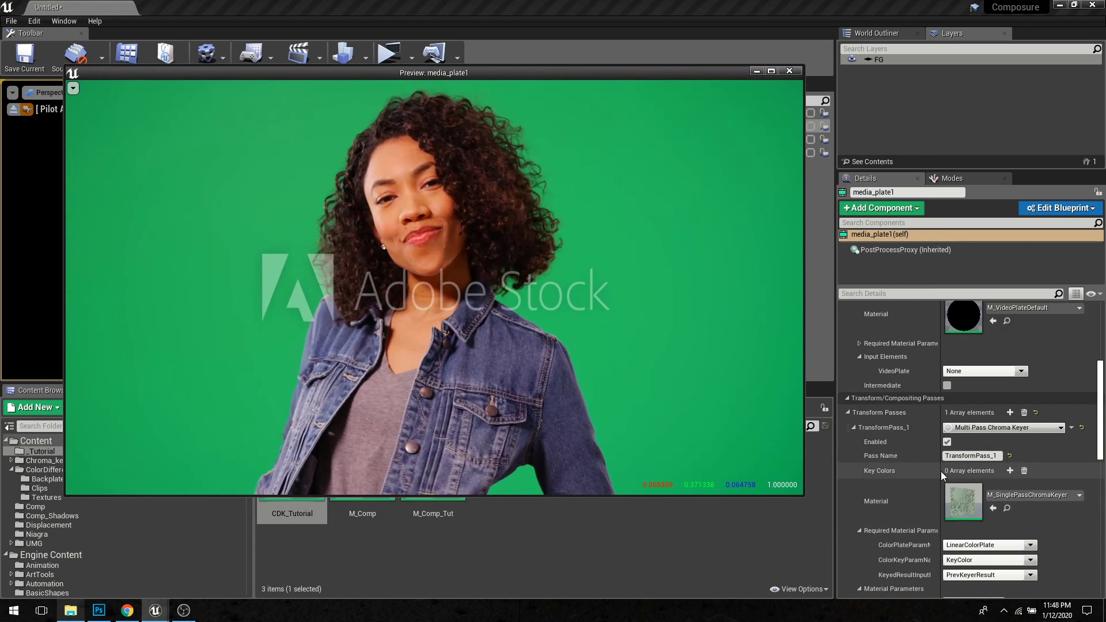
pyautogui.click(1010, 471)
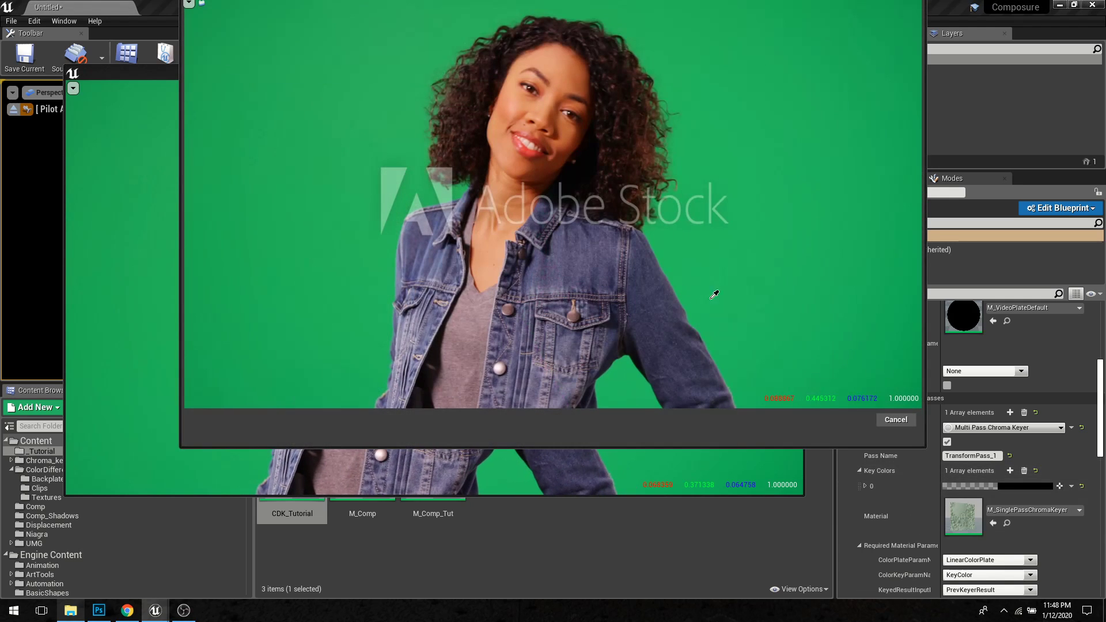
pyautogui.click(720, 290)
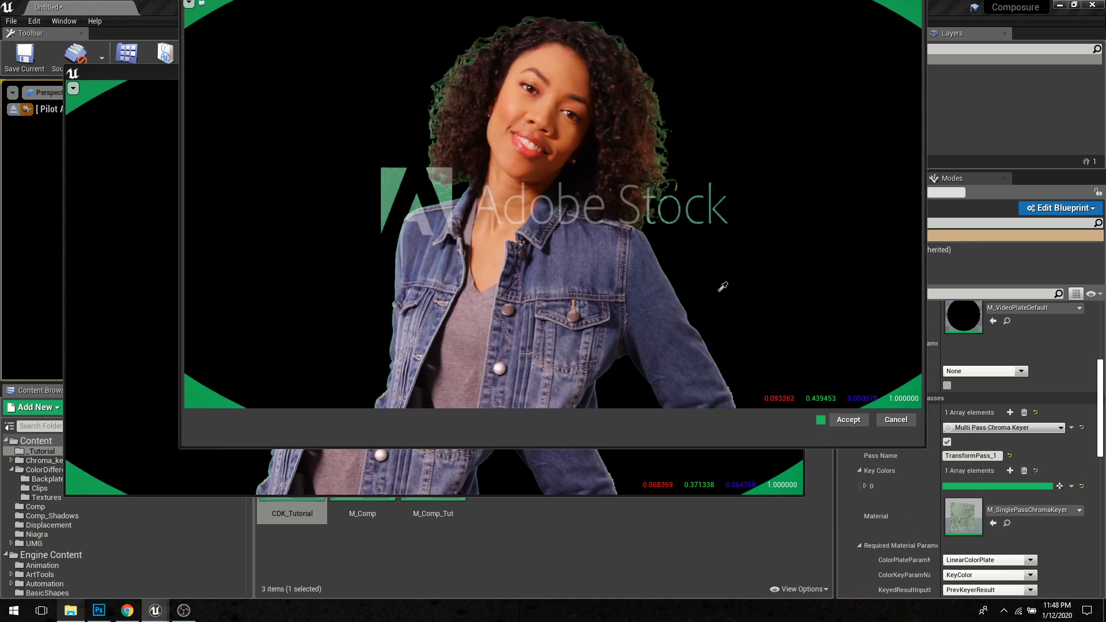
pyautogui.click(859, 420)
# Step: Raise the keyer's DevignetteOuter to about 1.0 to clear the green corners, and switch the media_plate1 preview to its alpha matte
pyautogui.scroll(-12, 962, 533)
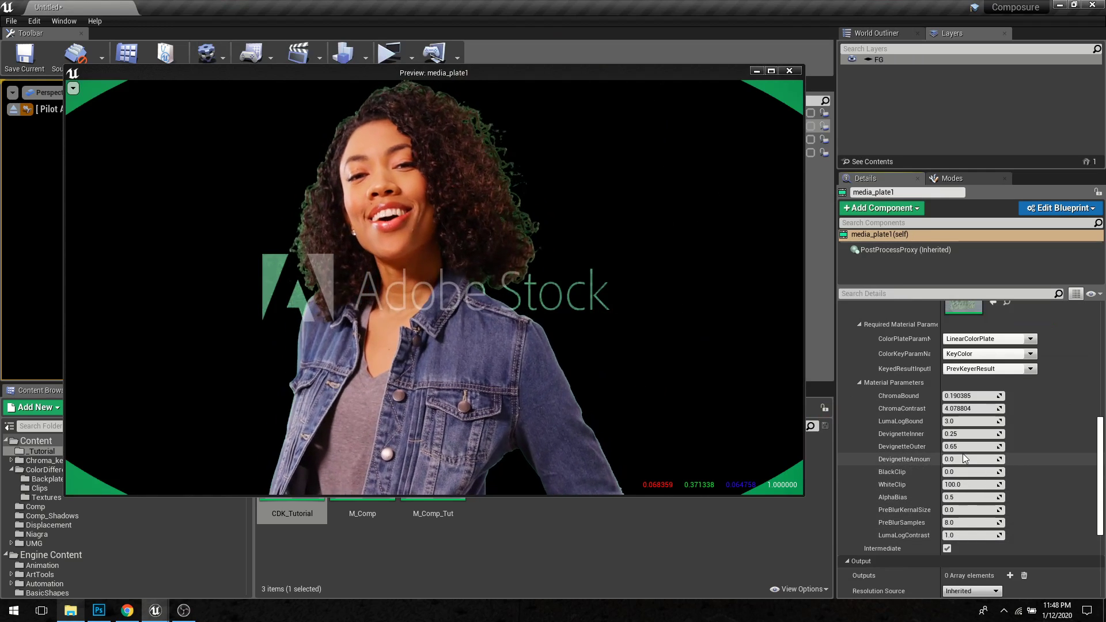
pyautogui.moveTo(964, 448); pyautogui.dragTo(987, 448)
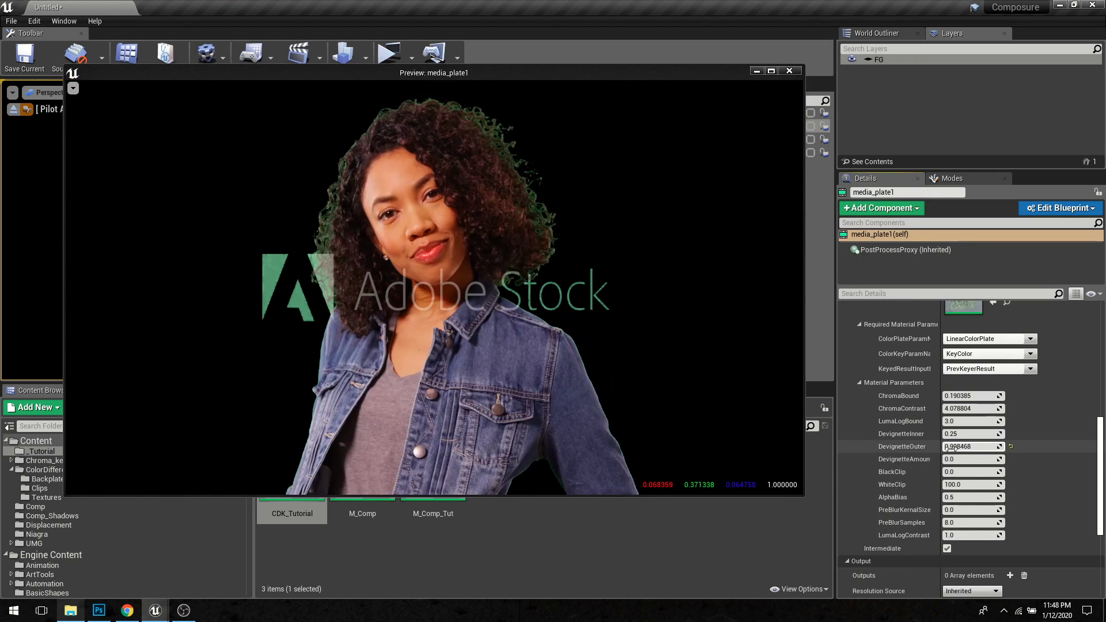
pyautogui.click(703, 367)
pyautogui.press('a')
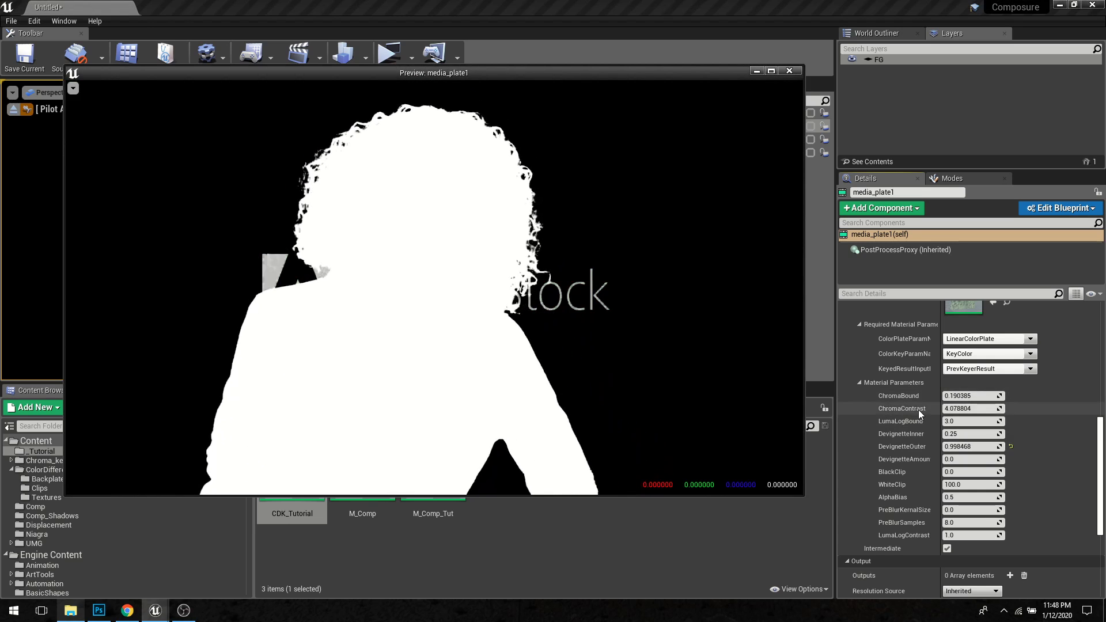
# Step: Tune the keyer's ChromaBound to about 0.044 and ChromaContrast to about 1.41, and return the preview to color
pyautogui.moveTo(968, 397); pyautogui.dragTo(935, 410)
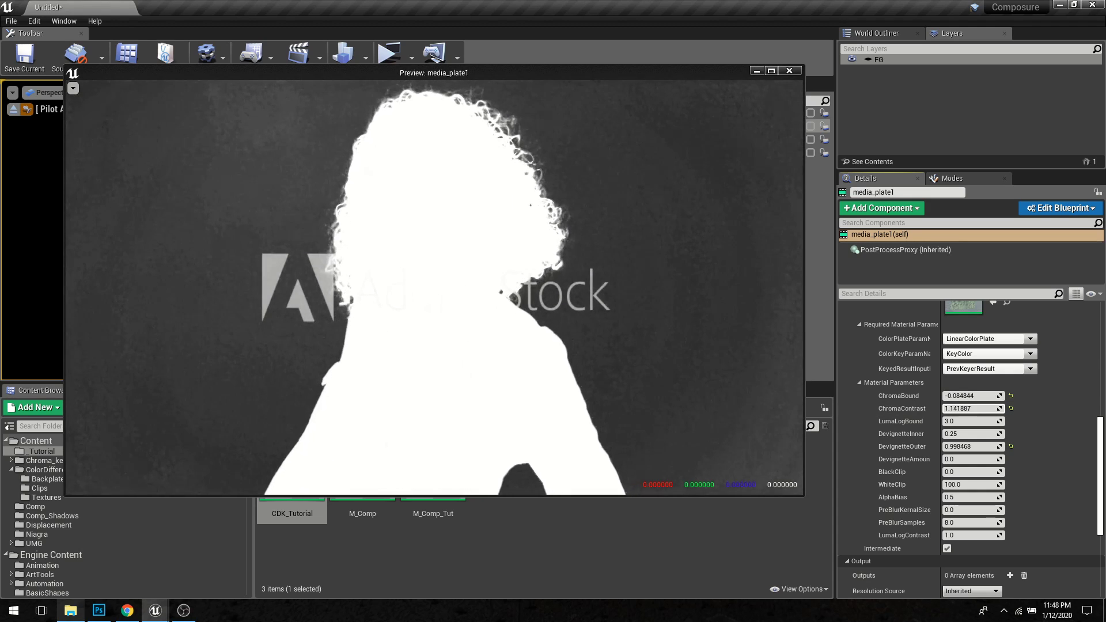
pyautogui.moveTo(976, 396); pyautogui.dragTo(991, 397)
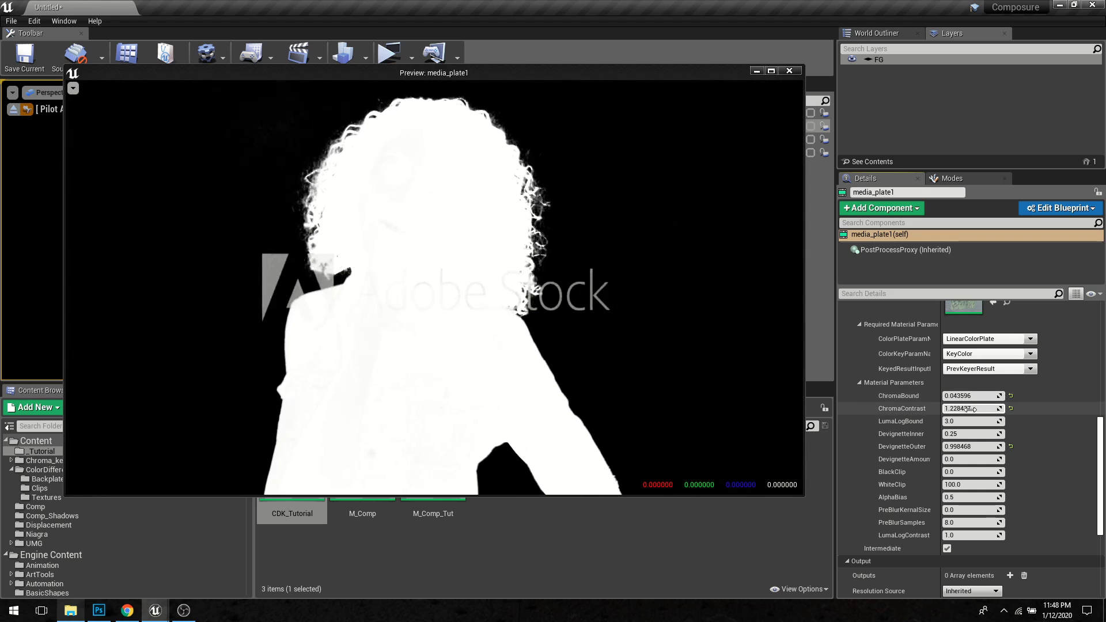
pyautogui.click(647, 319)
pyautogui.press('a')
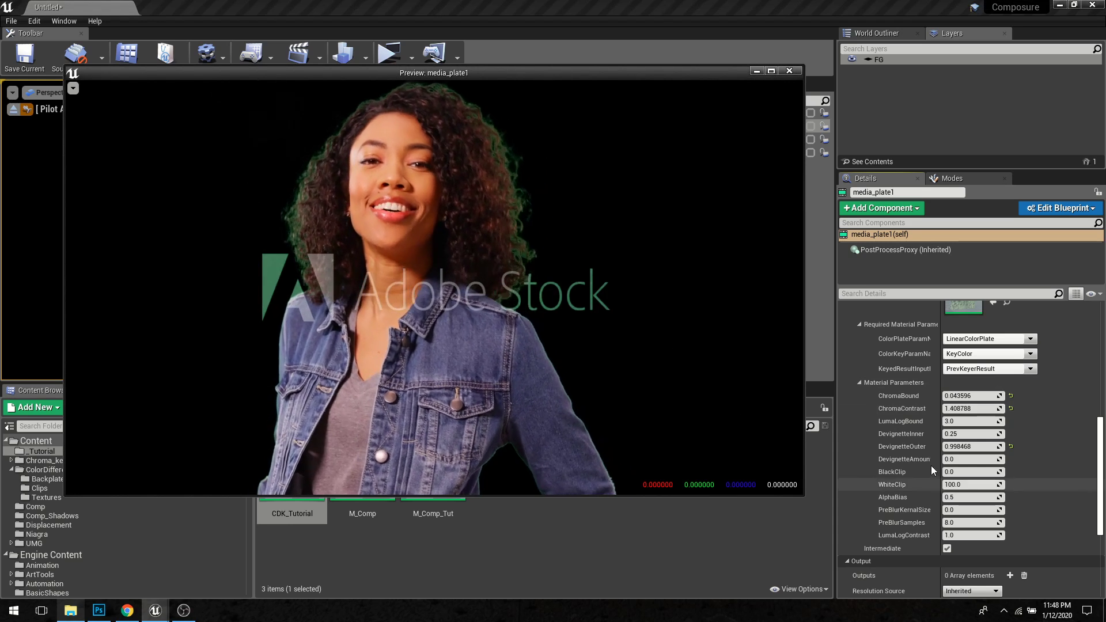
# Step: Locate the keyer material's ChromaKeying folder, select M_DespillGreenByAvg and add a second transform pass, a Custom Material Pass, to media_plate1
pyautogui.scroll(3, 933, 470)
pyautogui.moveTo(631, 77); pyautogui.dragTo(635, 52)
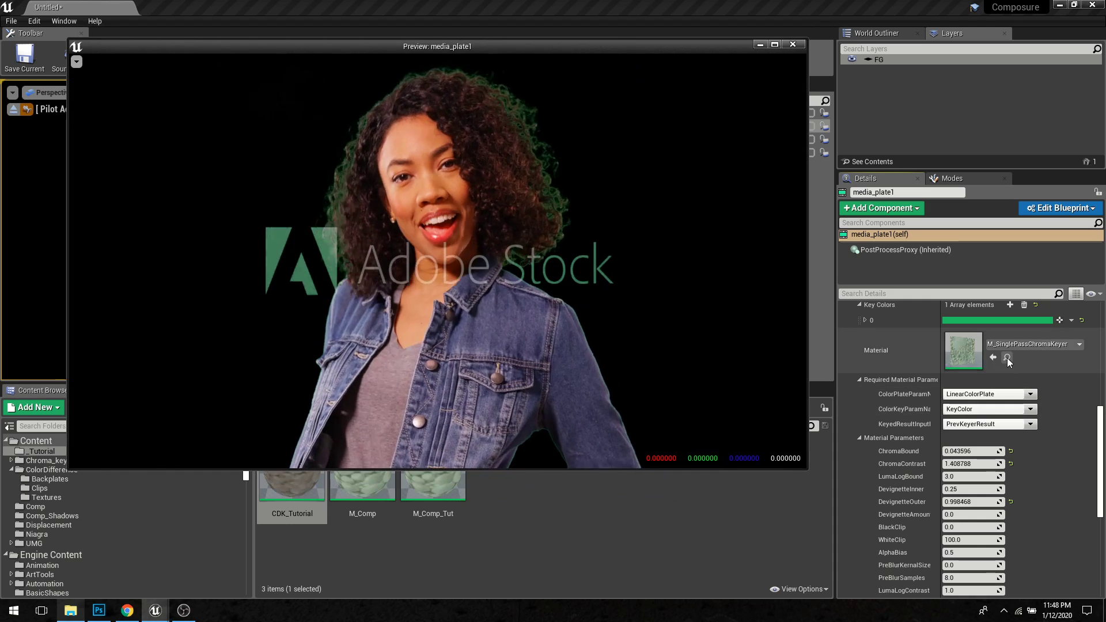
pyautogui.click(1007, 358)
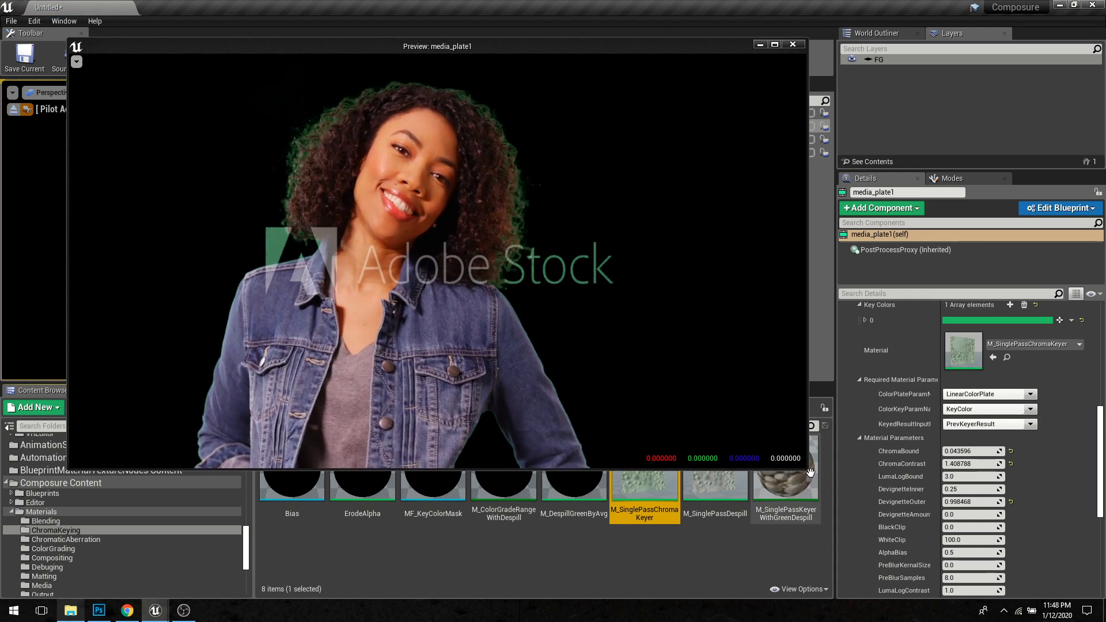
pyautogui.moveTo(673, 44); pyautogui.dragTo(614, 27)
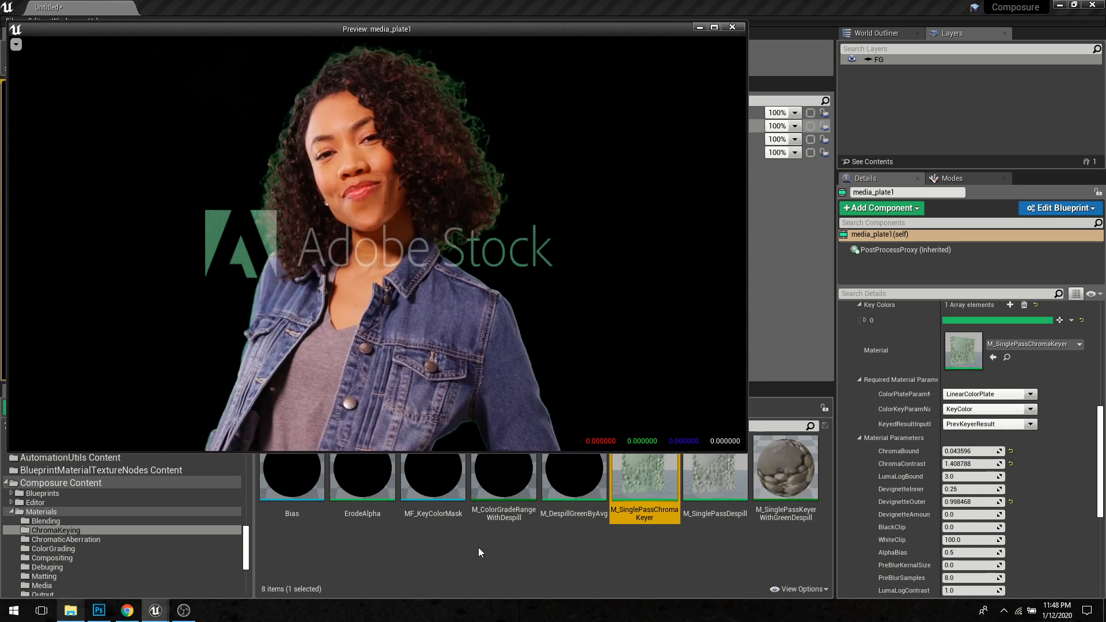
pyautogui.click(574, 490)
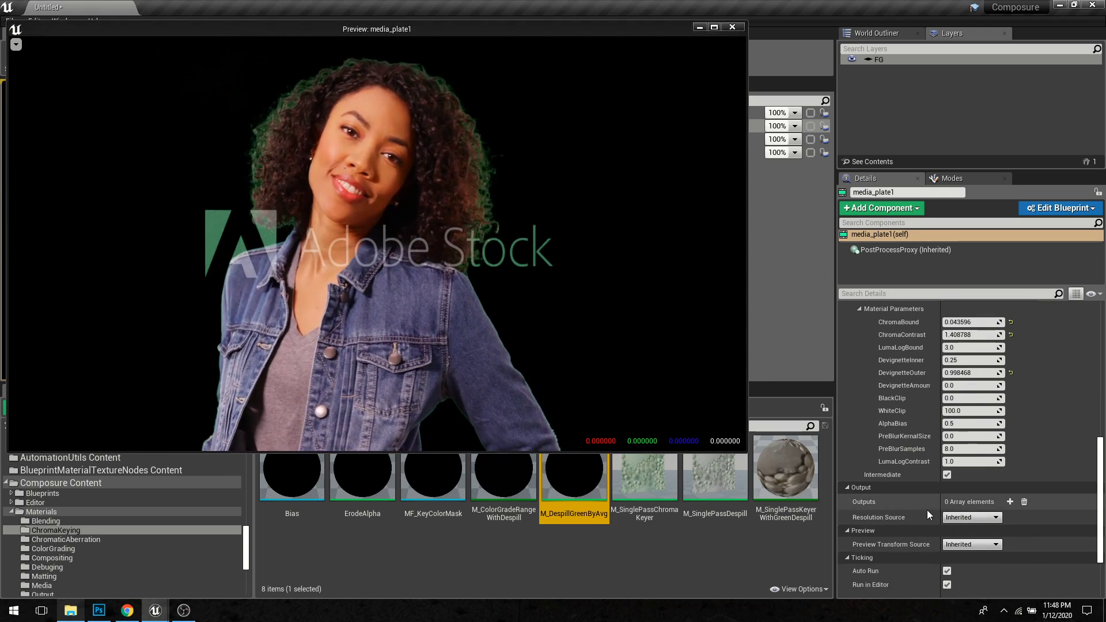
pyautogui.scroll(5, 906, 464)
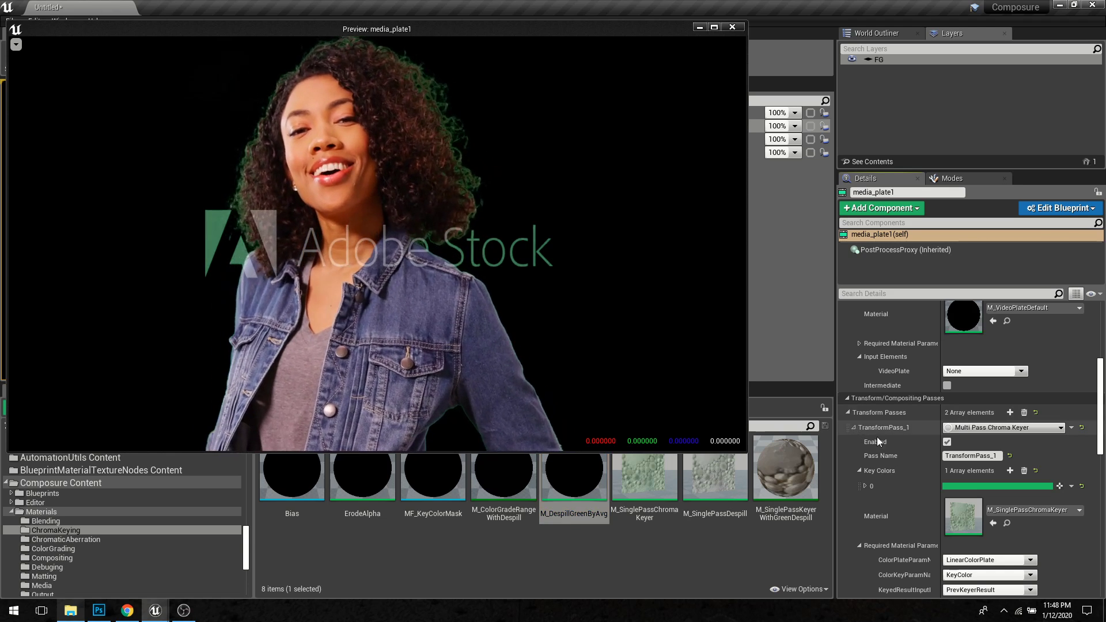
# Step: Rename the Multi Pass Chroma Keyer transform pass to ChromaKey and collapse its settings
pyautogui.click(959, 456)
pyautogui.moveTo(958, 456); pyautogui.dragTo(926, 463)
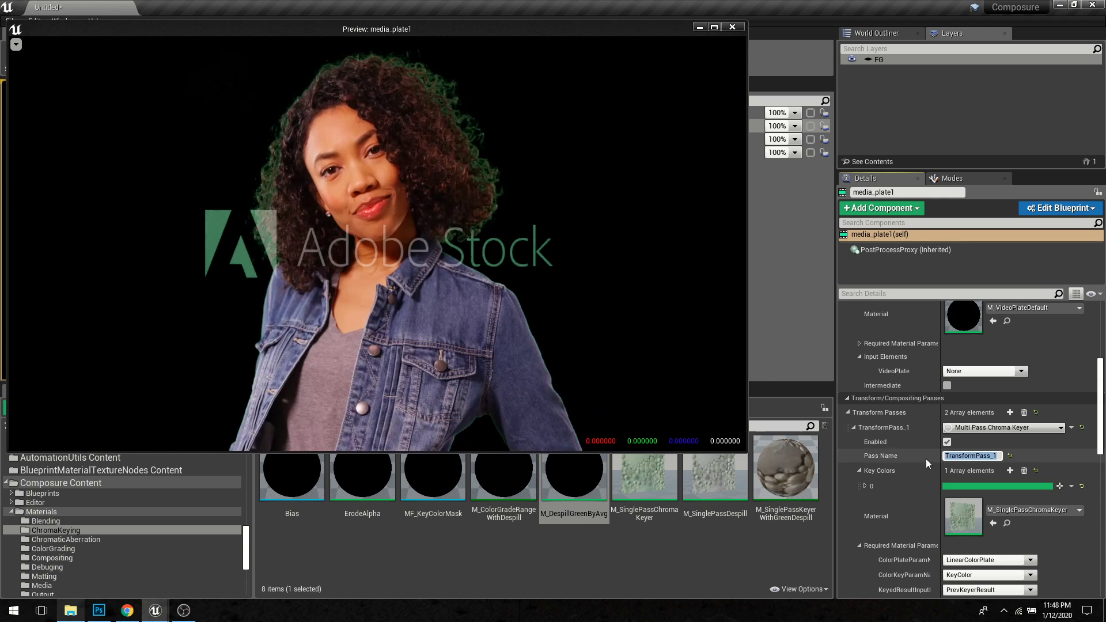
pyautogui.write('Gree')
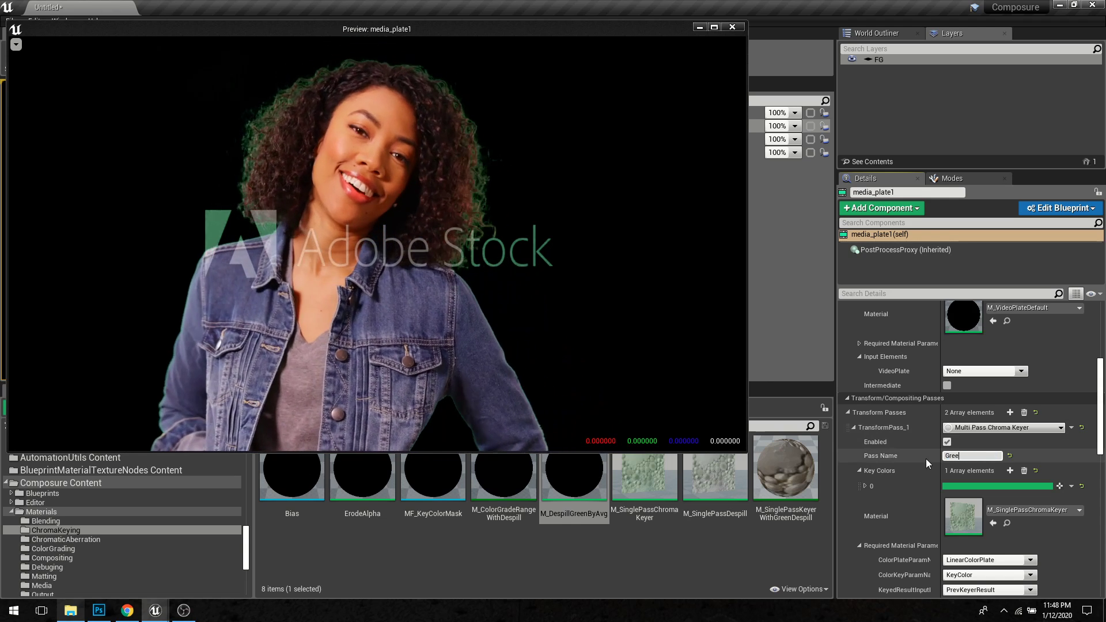
pyautogui.write('ChromaKey')
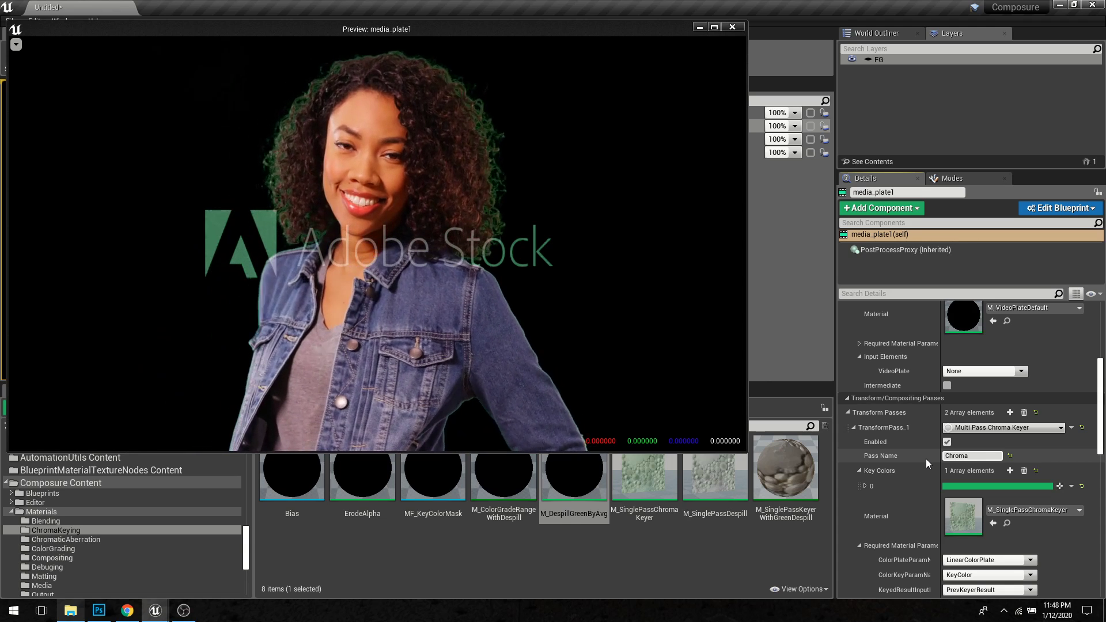
pyautogui.press('Return')
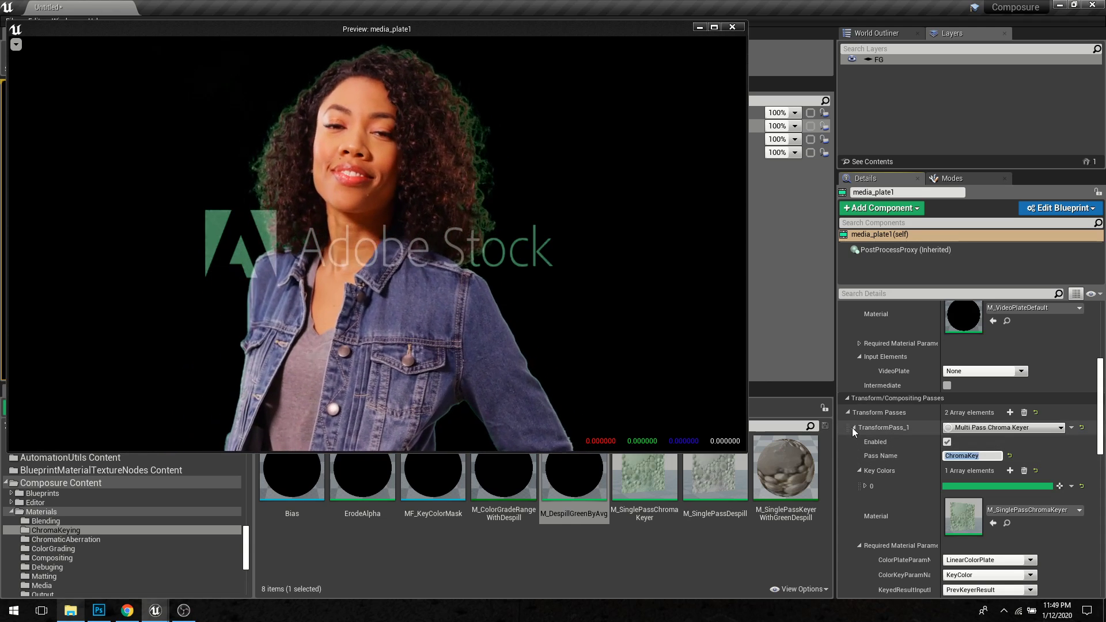
pyautogui.click(854, 428)
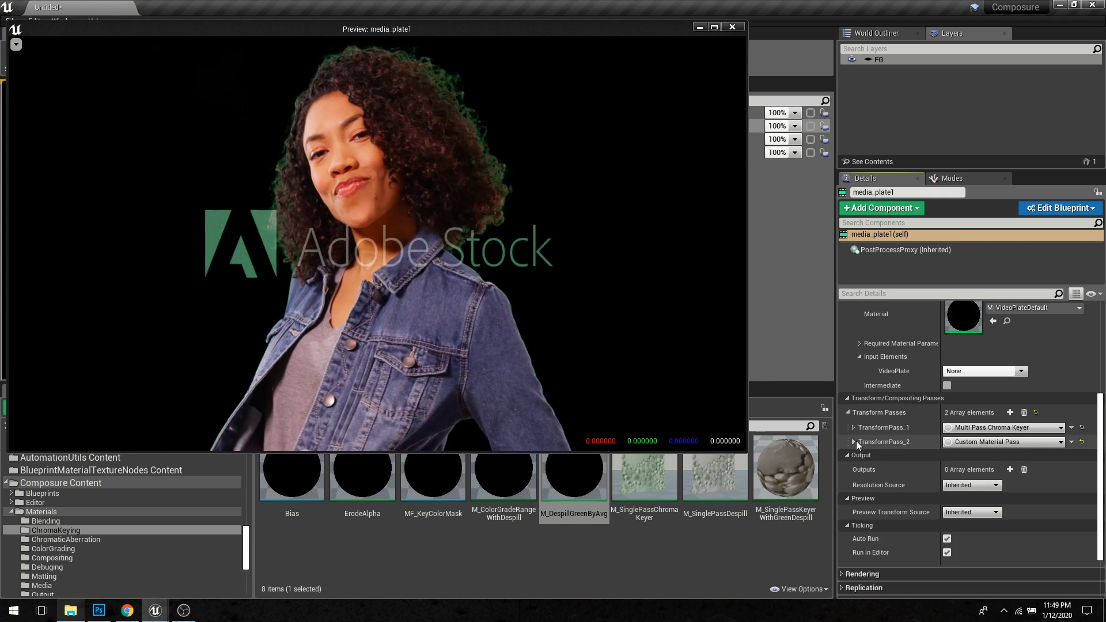
# Step: Name the second transform pass Despill and assign M_DespillGreenByAvg as its material
pyautogui.click(855, 442)
pyautogui.click(980, 471)
pyautogui.write('Despill')
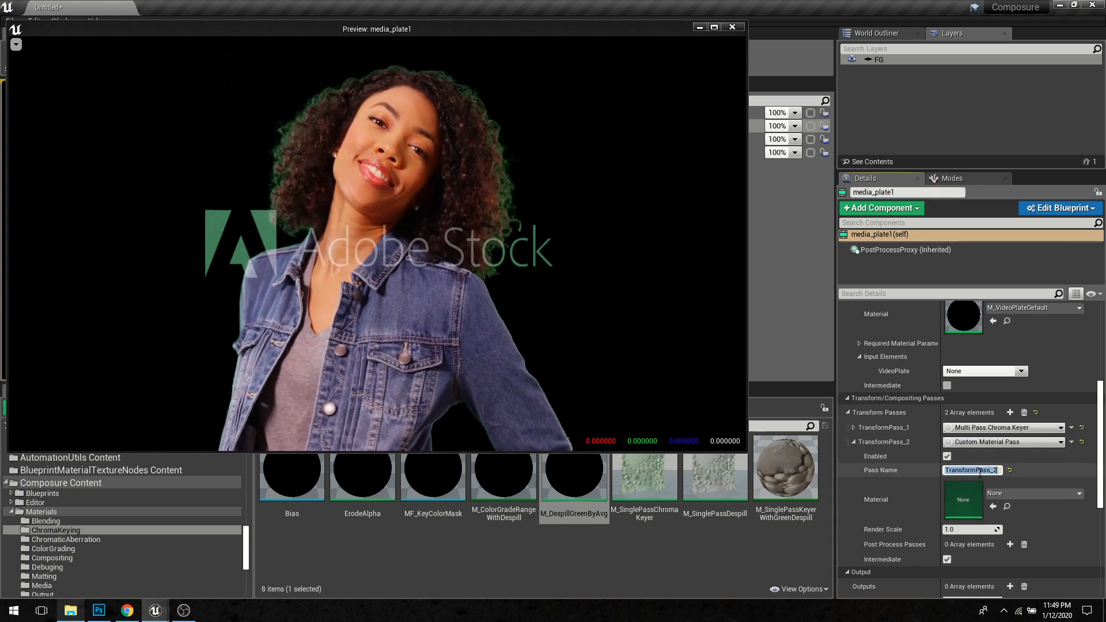
pyautogui.press('Return')
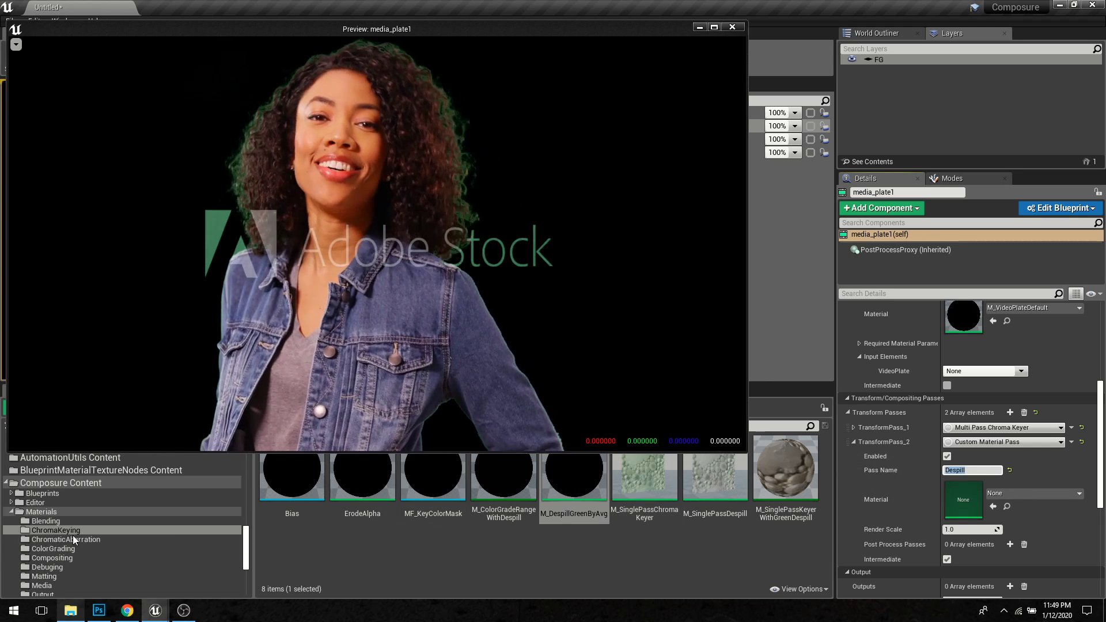
pyautogui.moveTo(575, 478); pyautogui.dragTo(962, 500)
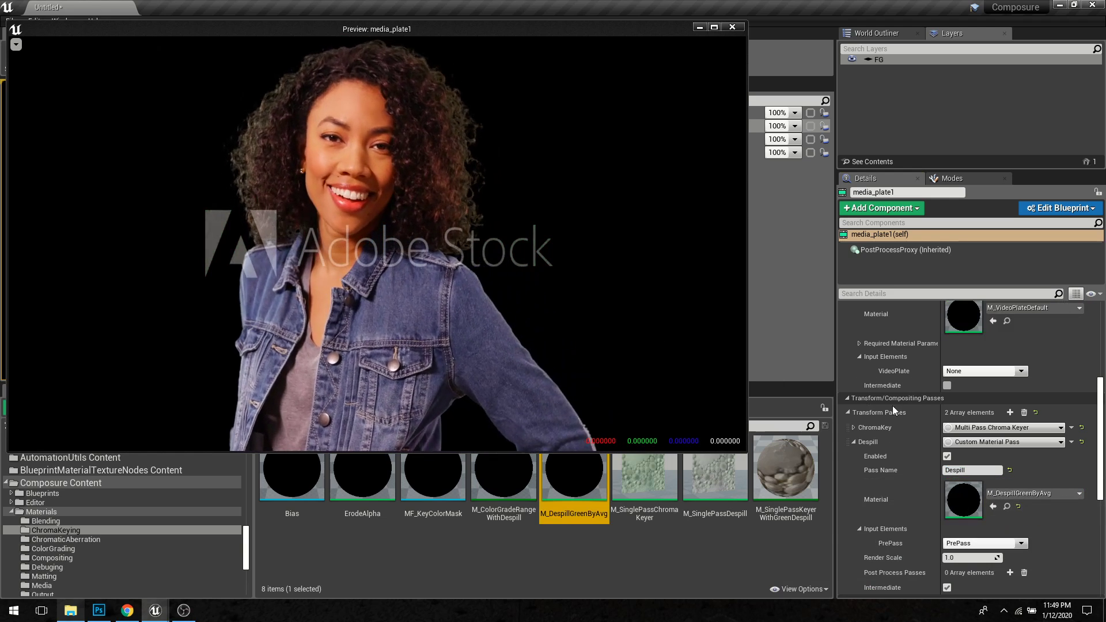
# Step: Toggle the Despill pass off and on to check its effect, and preview the full 0010_comp composite
pyautogui.click(948, 456)
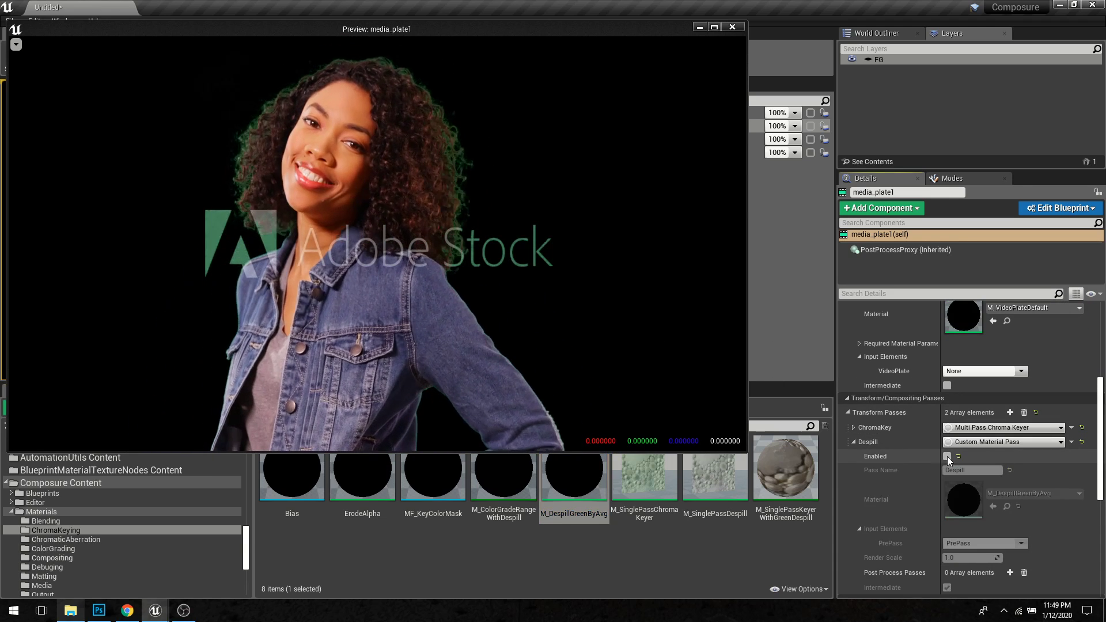
pyautogui.click(948, 457)
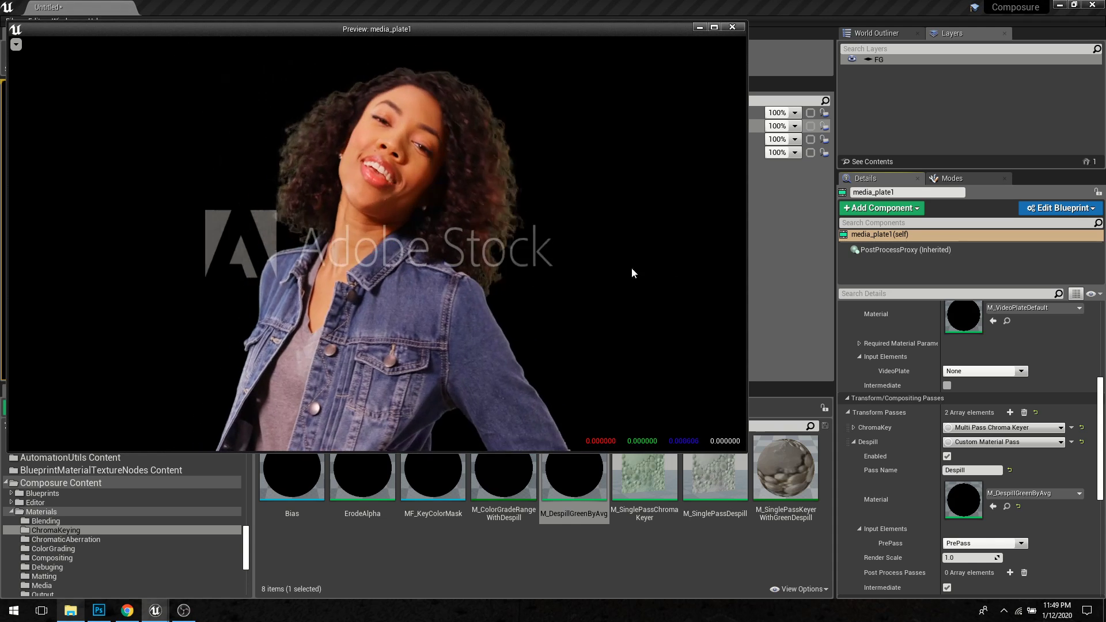
pyautogui.moveTo(642, 33)
pyautogui.mouseDown()
pyautogui.moveTo(637, 94)
pyautogui.moveTo(629, 48)
pyautogui.mouseUp()
pyautogui.doubleClick(745, 113)
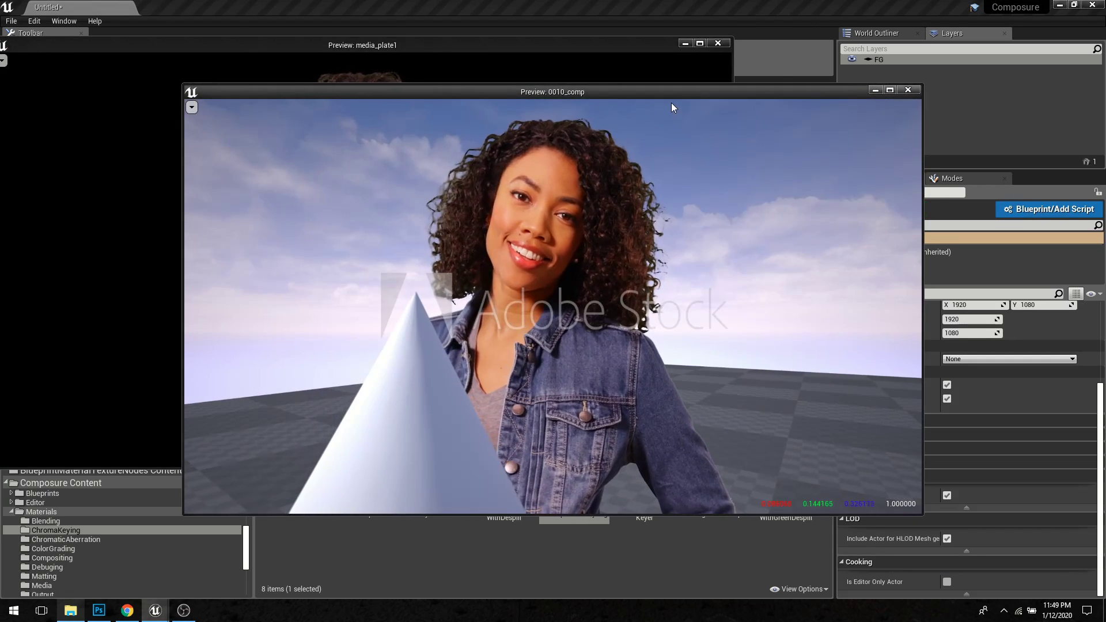
pyautogui.moveTo(672, 102); pyautogui.dragTo(524, 79)
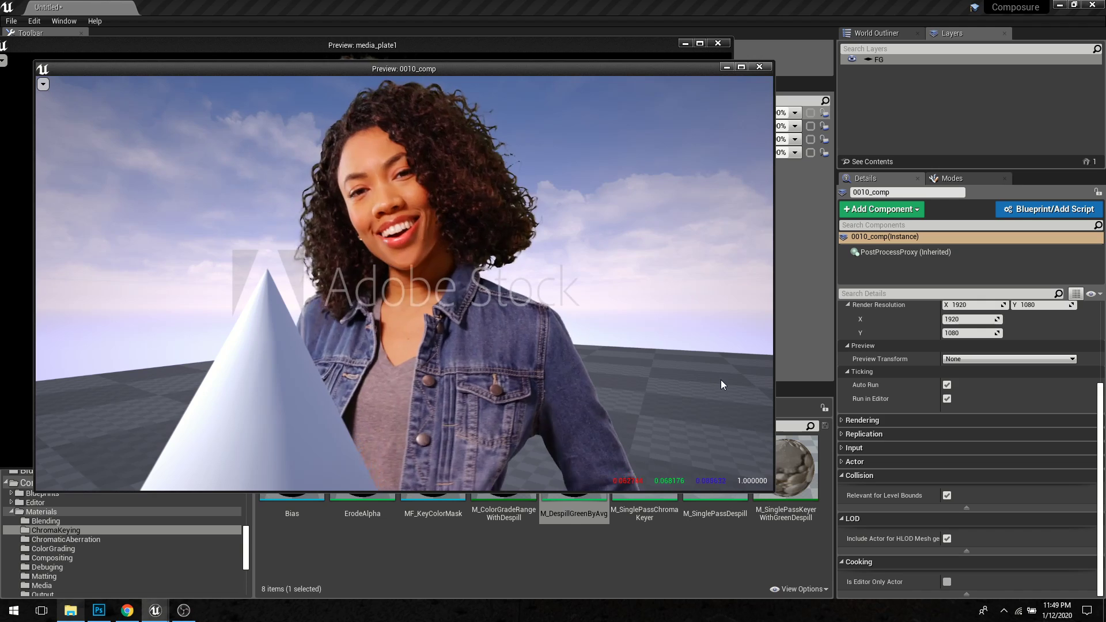
# Step: Compare the despilled media_plate1 preview with the 0010_comp preview and look through the composite's transform pass and output settings
pyautogui.click(527, 73)
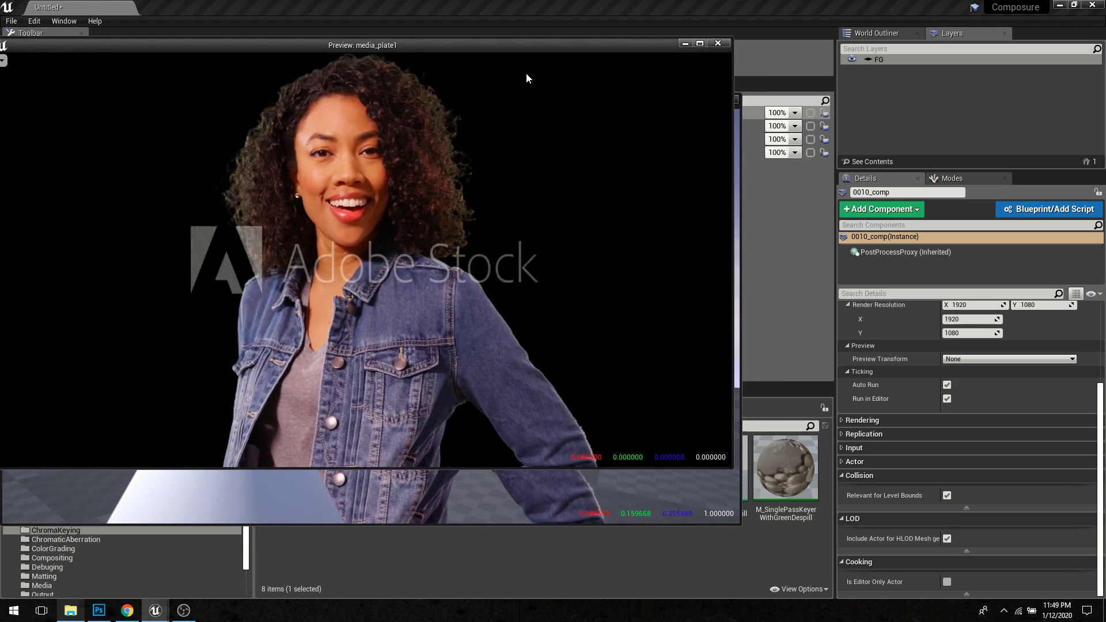
pyautogui.click(556, 493)
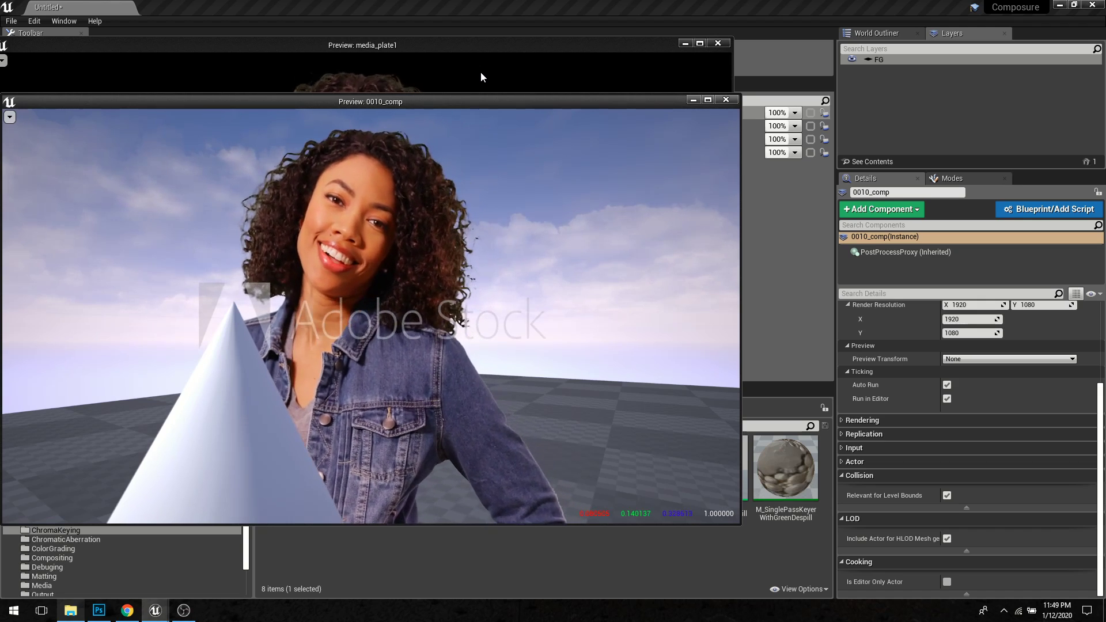
pyautogui.click(480, 71)
pyautogui.scroll(5, 953, 433)
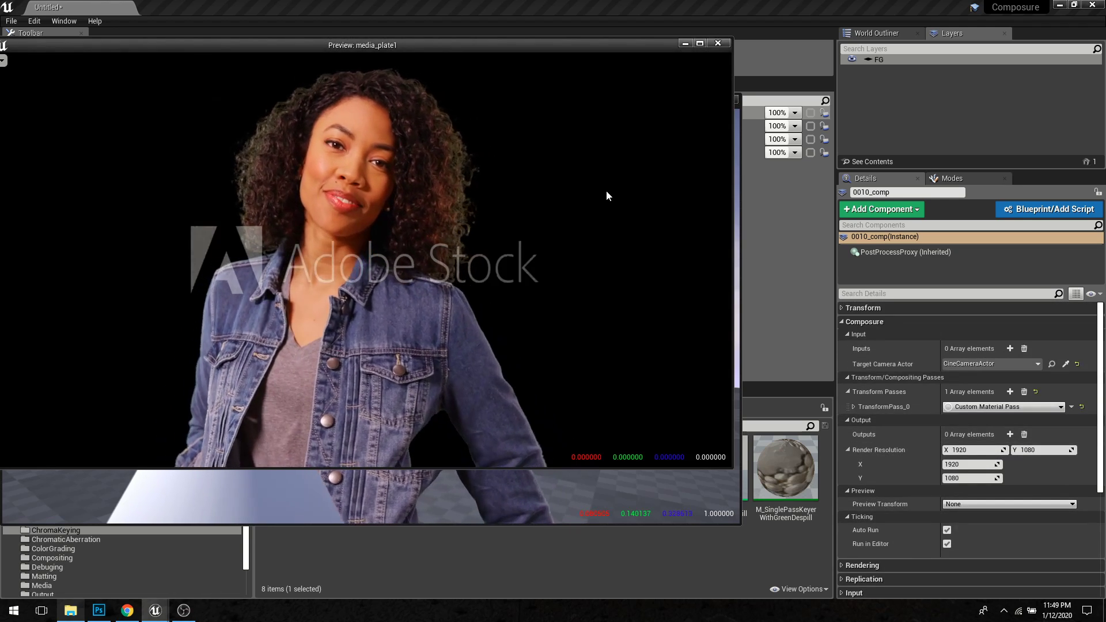
pyautogui.scroll(-3, 972, 463)
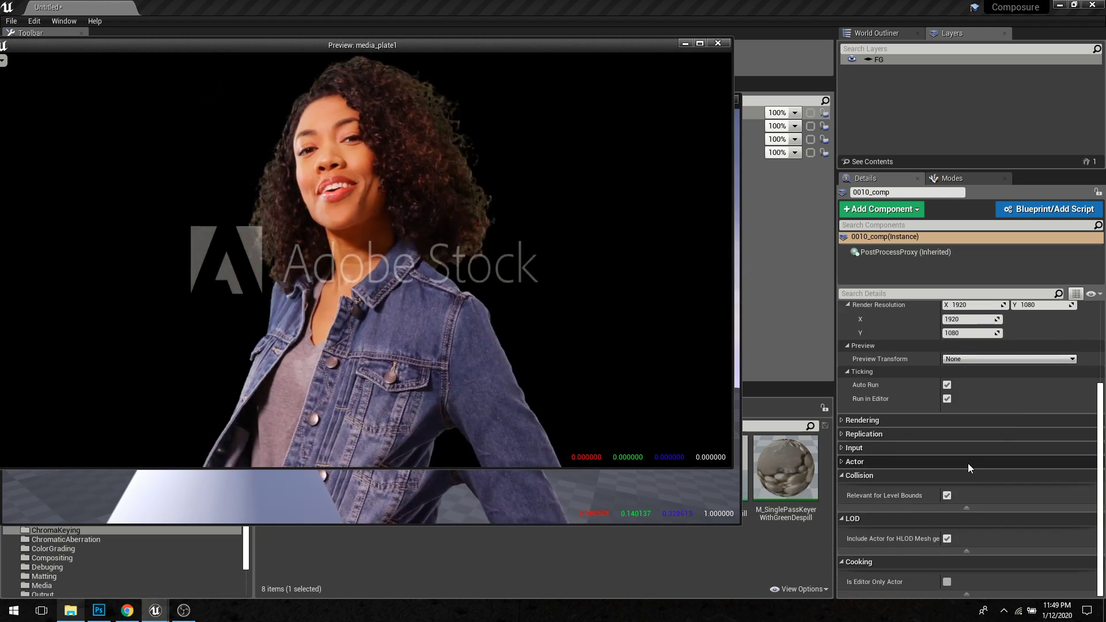
pyautogui.scroll(3, 876, 397)
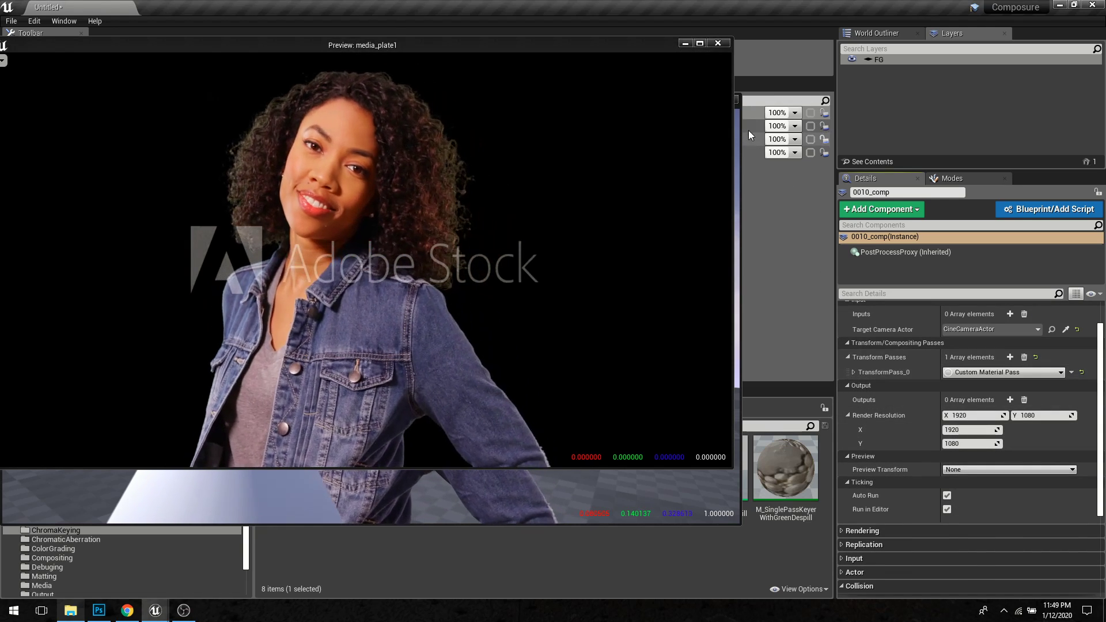
pyautogui.moveTo(640, 53); pyautogui.dragTo(517, 58)
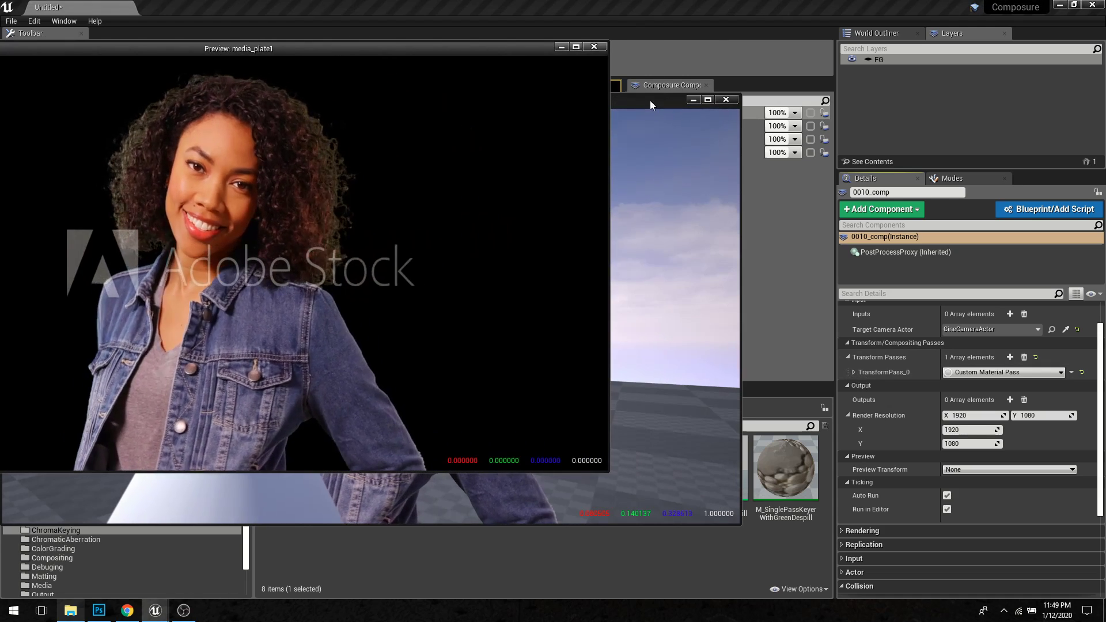
# Step: Look through the FG and BG elements' Composure input, output, and color grade settings beside the 0010_comp preview
pyautogui.moveTo(650, 100); pyautogui.dragTo(558, 122)
pyautogui.click(700, 156)
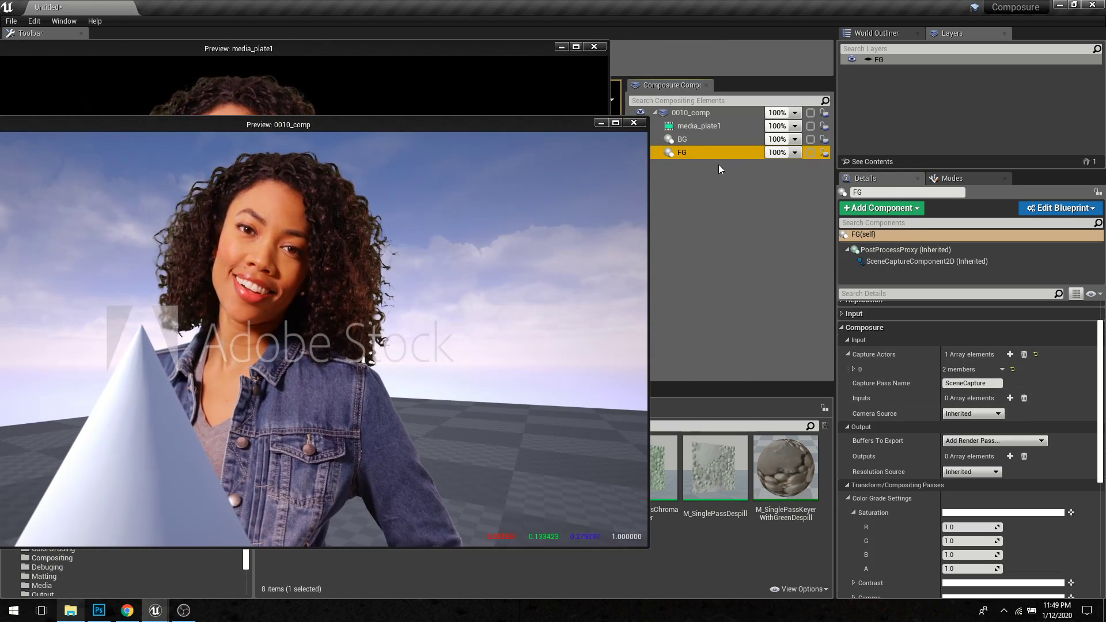
pyautogui.click(692, 140)
pyautogui.scroll(-3, 962, 418)
pyautogui.scroll(-3, 962, 420)
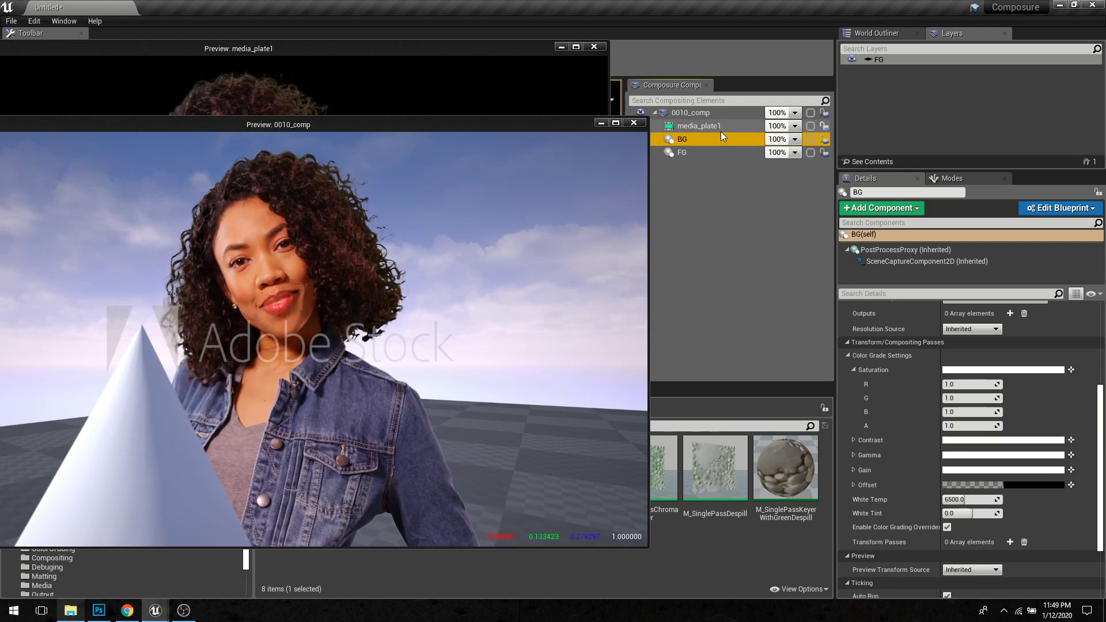
pyautogui.scroll(-3, 978, 464)
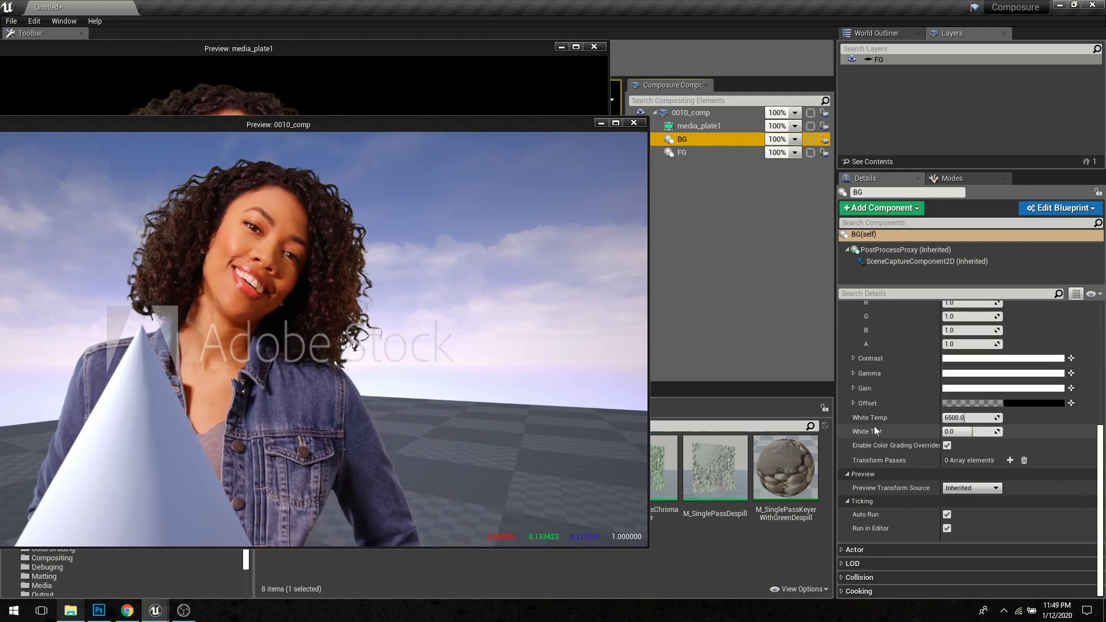
pyautogui.scroll(9, 897, 421)
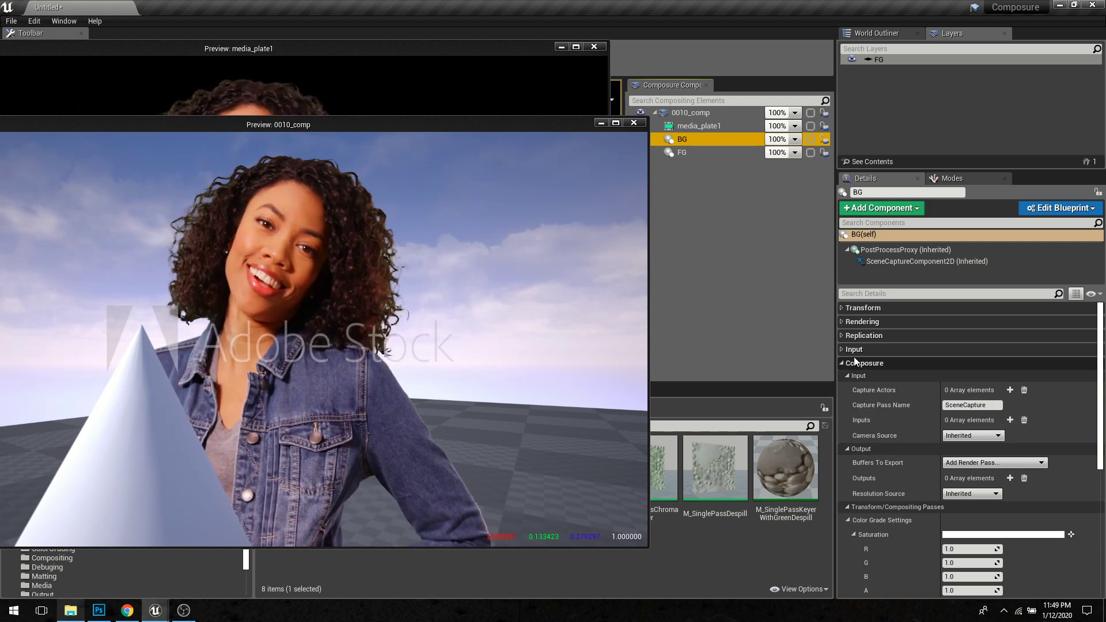
# Step: In media_plate1's ChromaKey pass material parameters, set ChromaContrast to 10.63026 and ChromaBound to 0.05277
pyautogui.click(718, 124)
pyautogui.scroll(-5, 942, 434)
pyautogui.scroll(-3, 943, 434)
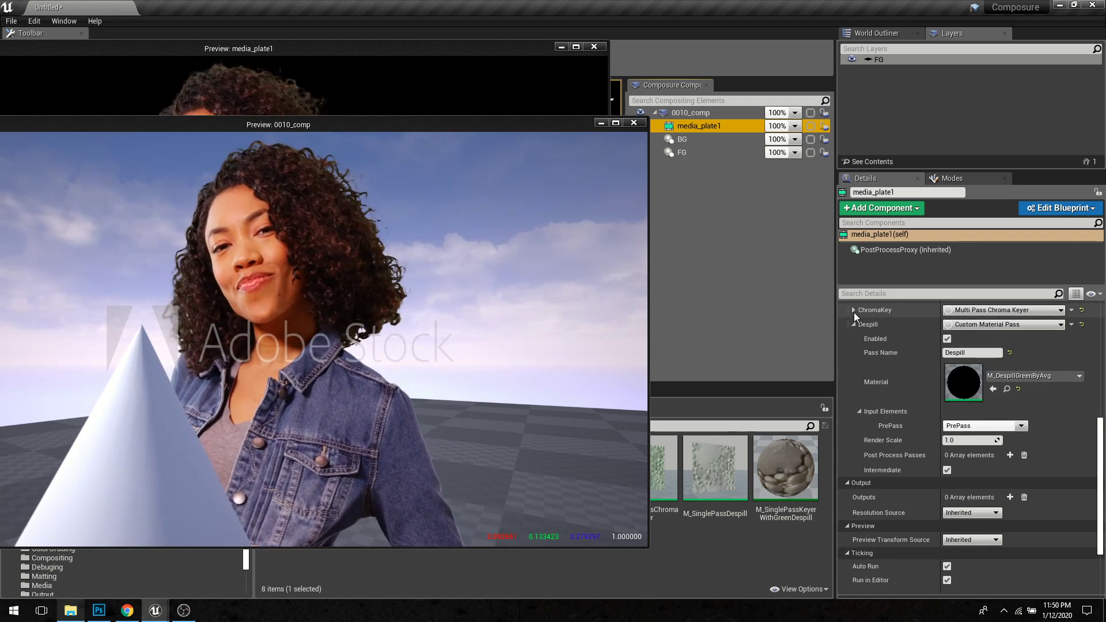
pyautogui.click(854, 310)
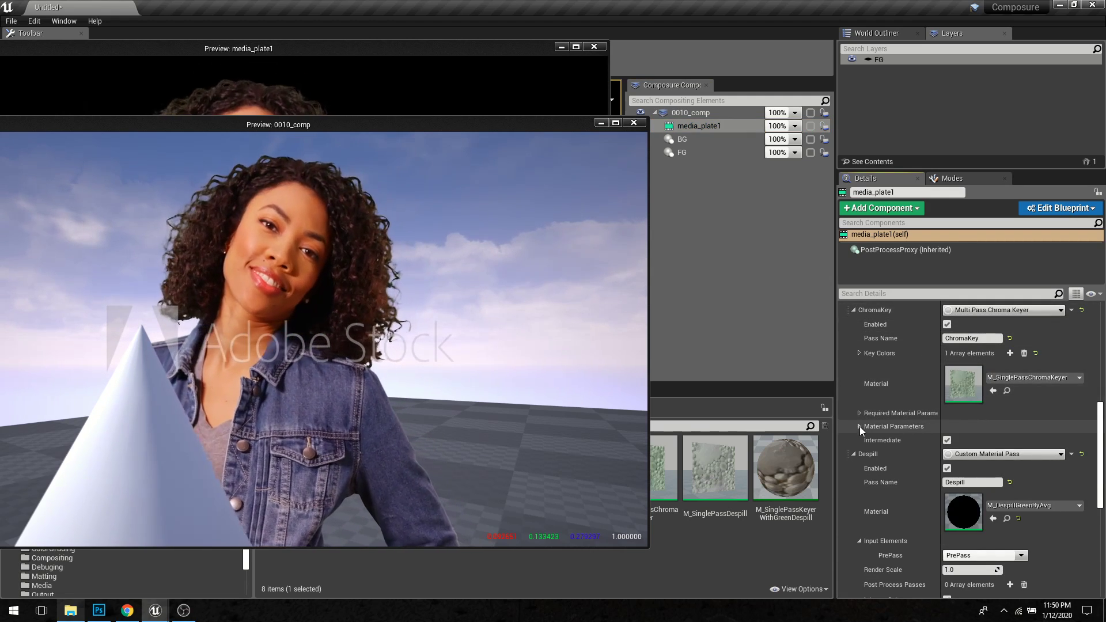
pyautogui.click(860, 426)
pyautogui.scroll(-1, 934, 450)
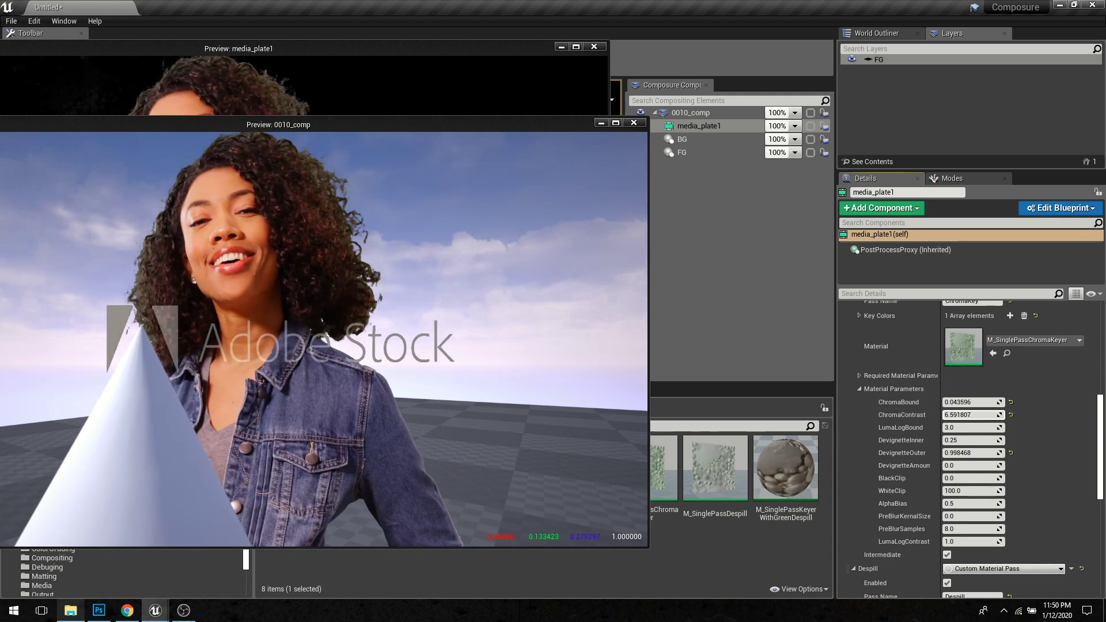
pyautogui.moveTo(971, 415); pyautogui.dragTo(951, 415)
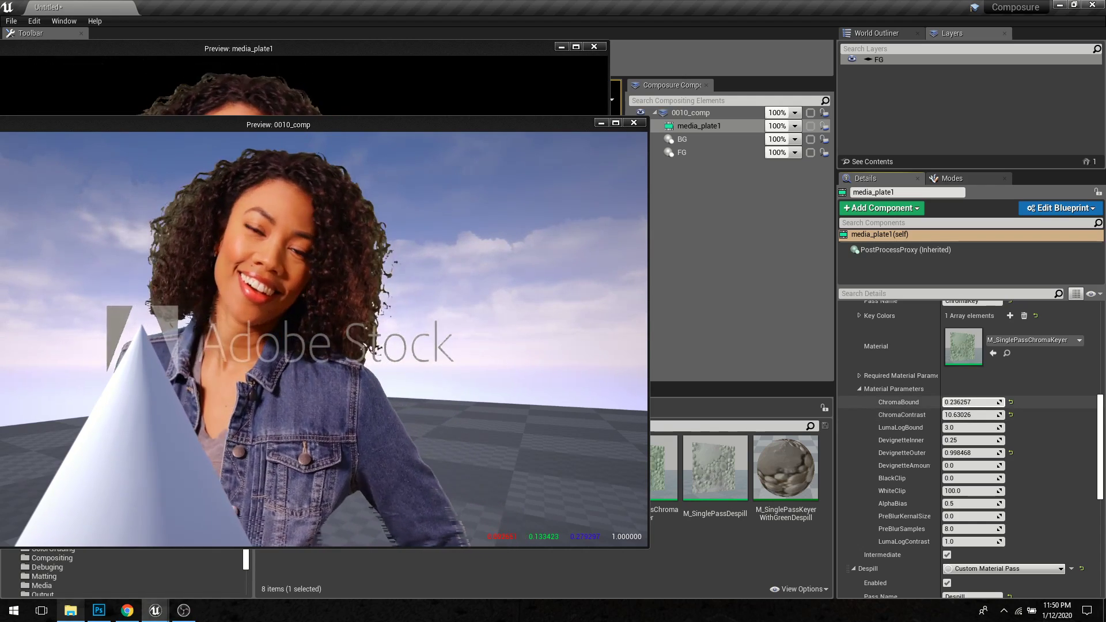
pyautogui.moveTo(971, 403); pyautogui.dragTo(958, 402)
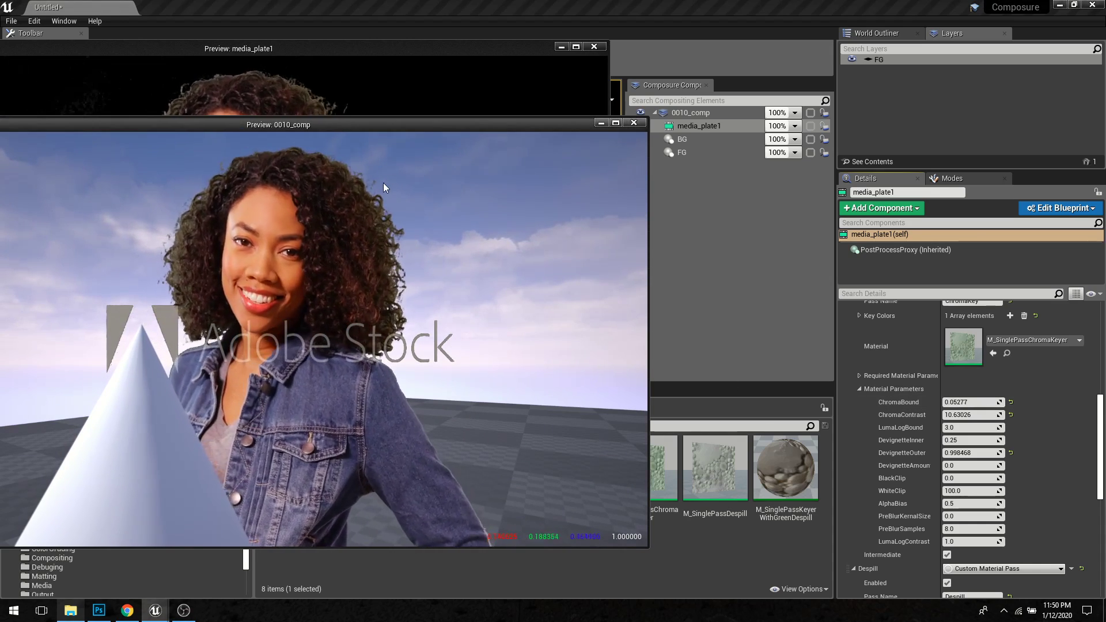
# Step: Examine the adjusted key in the 0010_comp preview, close that preview, and inspect the key edges in the media_plate1 preview
pyautogui.moveTo(362, 126); pyautogui.dragTo(470, 138)
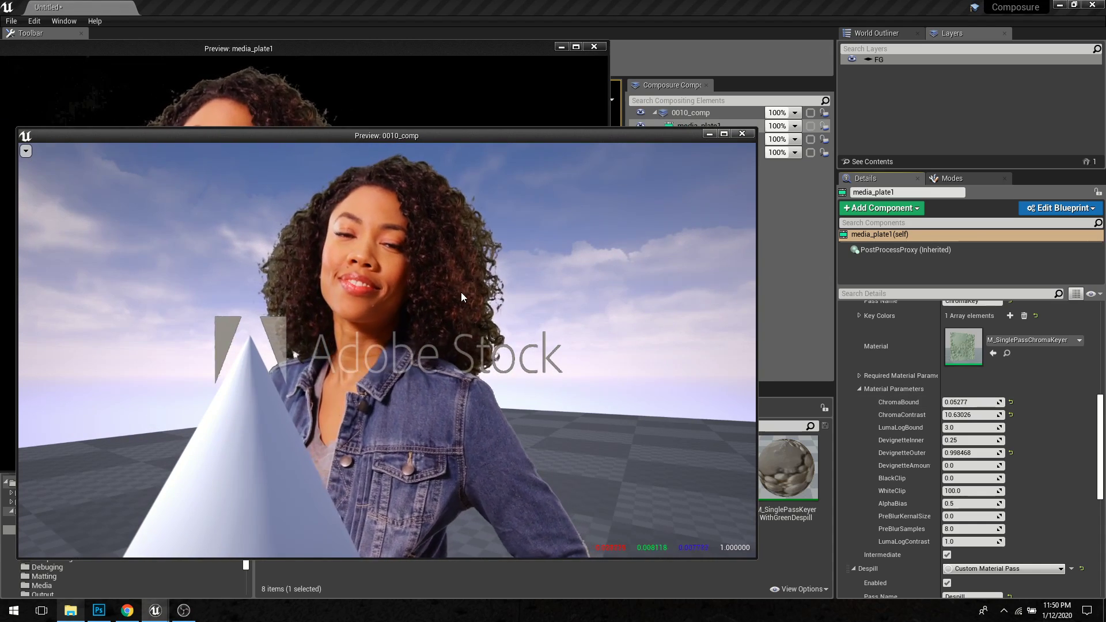
pyautogui.scroll(-4, 931, 510)
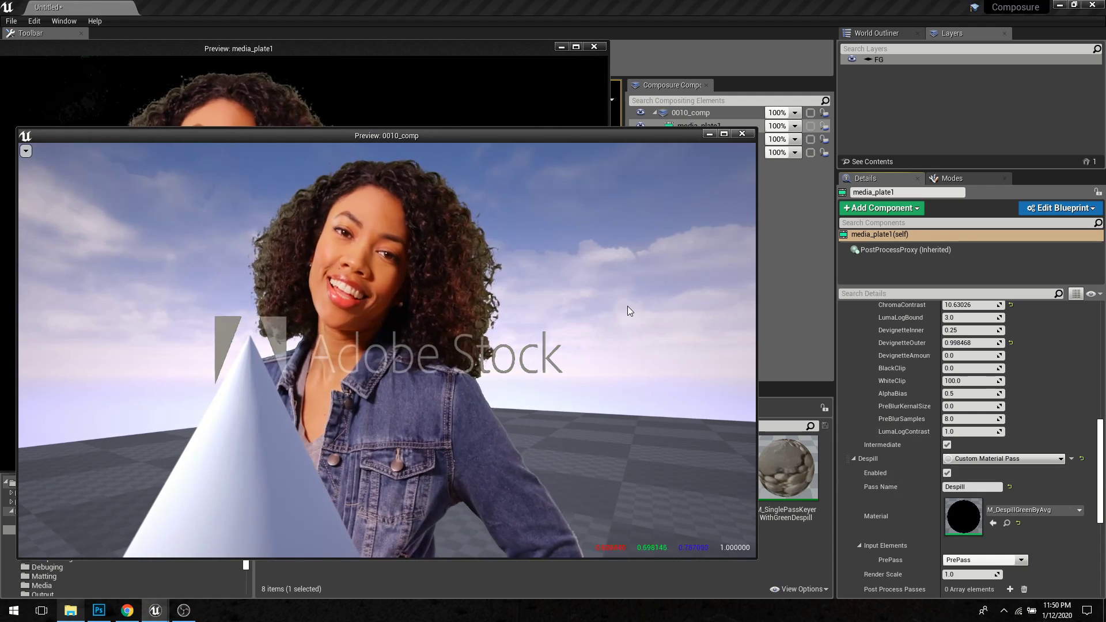
pyautogui.moveTo(483, 139); pyautogui.dragTo(629, 137)
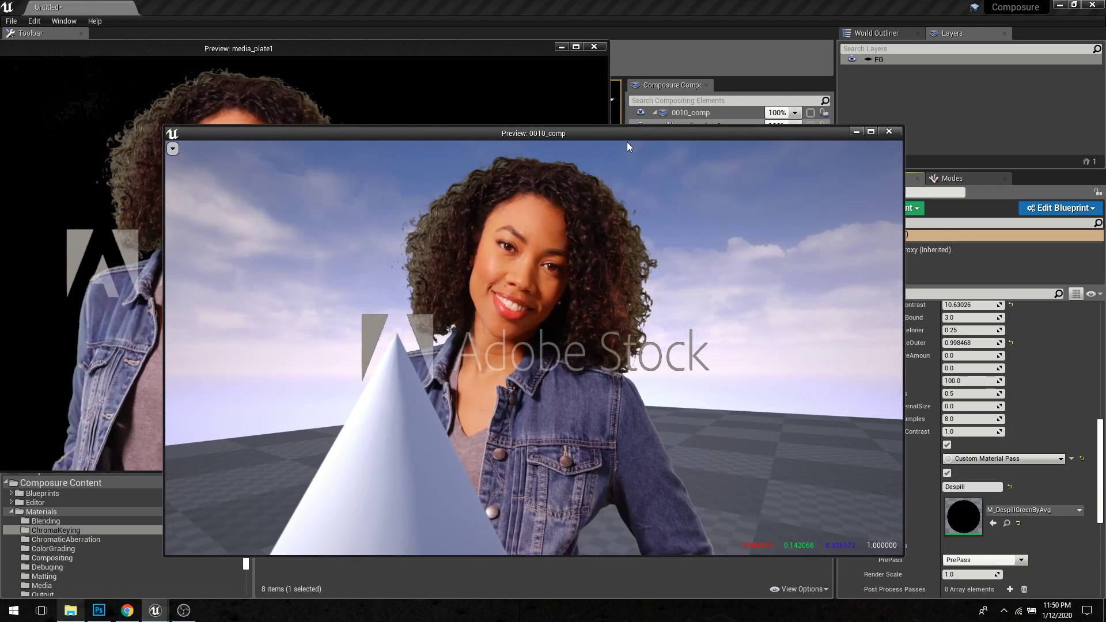
pyautogui.moveTo(648, 135); pyautogui.dragTo(564, 141)
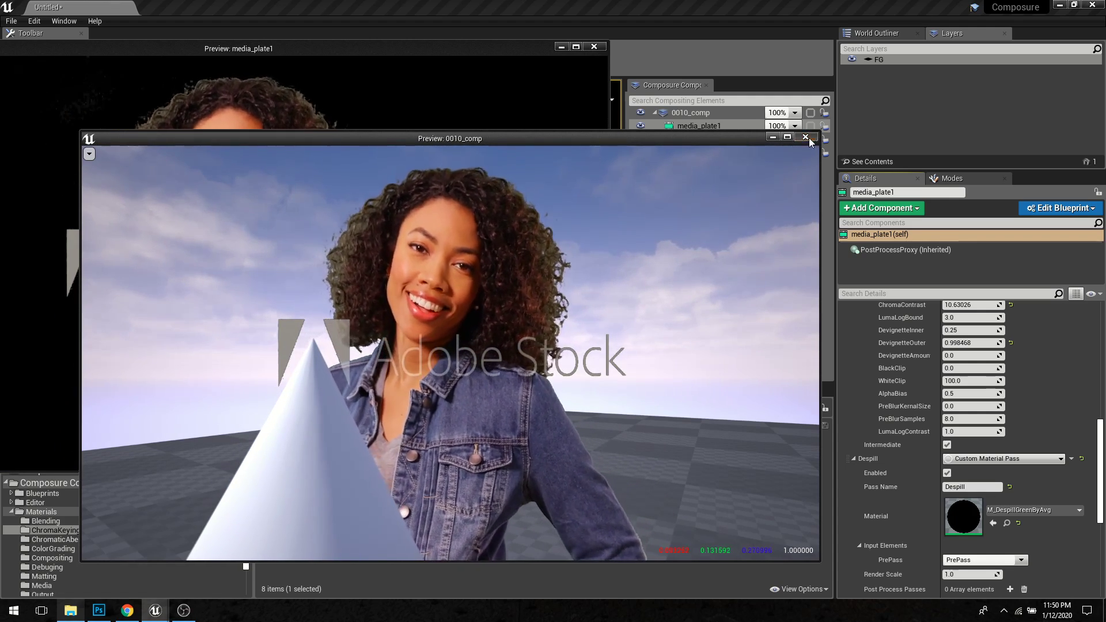
pyautogui.click(810, 137)
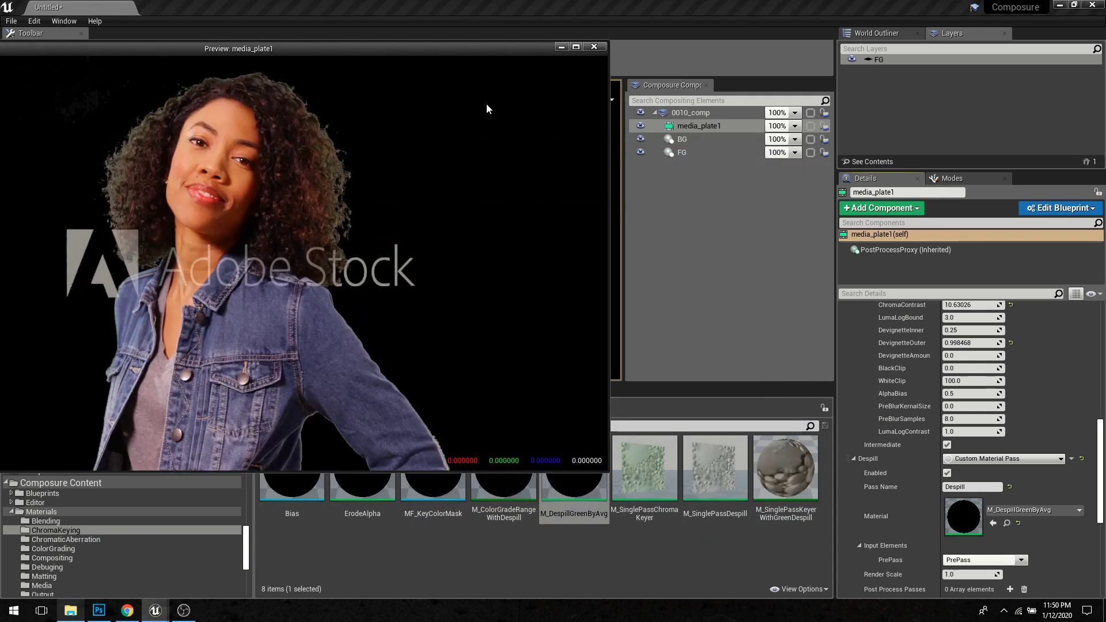
pyautogui.moveTo(505, 53); pyautogui.dragTo(639, 84)
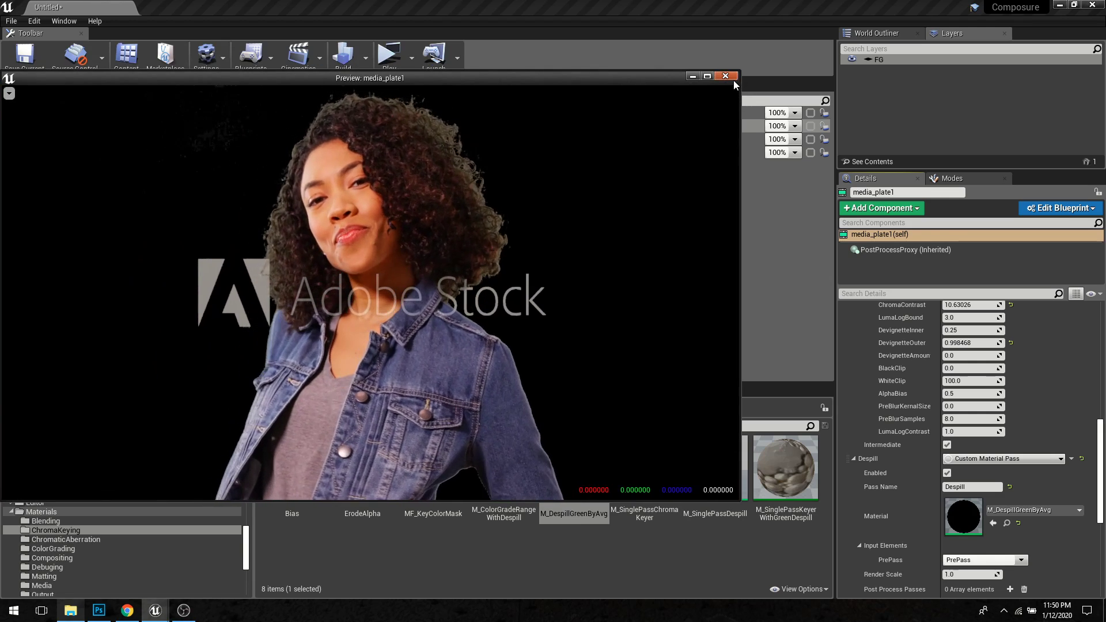
pyautogui.moveTo(570, 80); pyautogui.dragTo(652, 79)
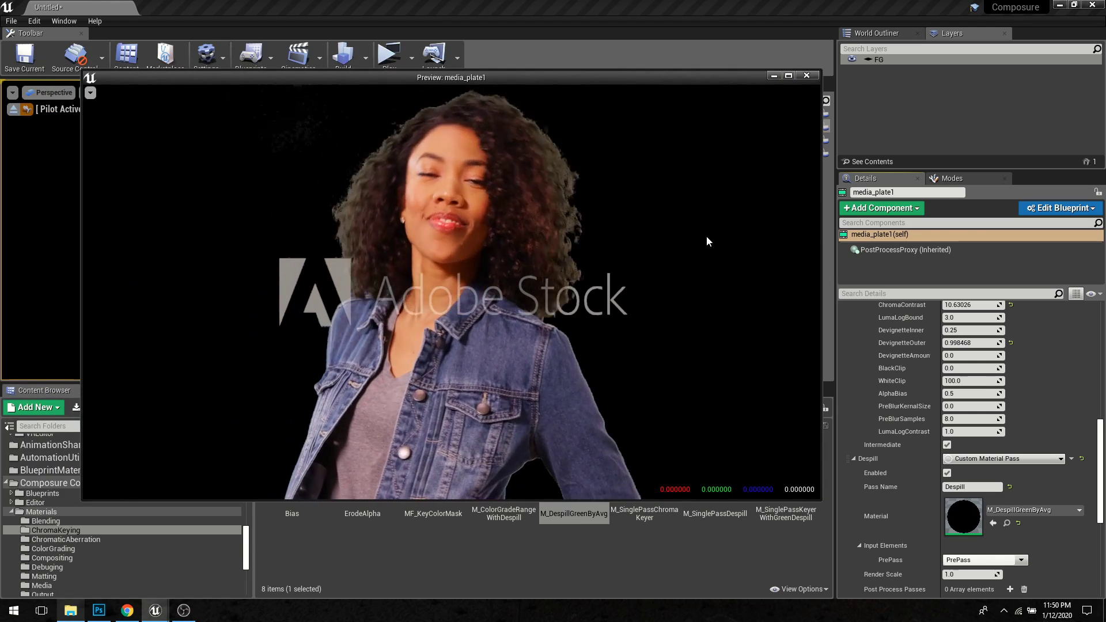